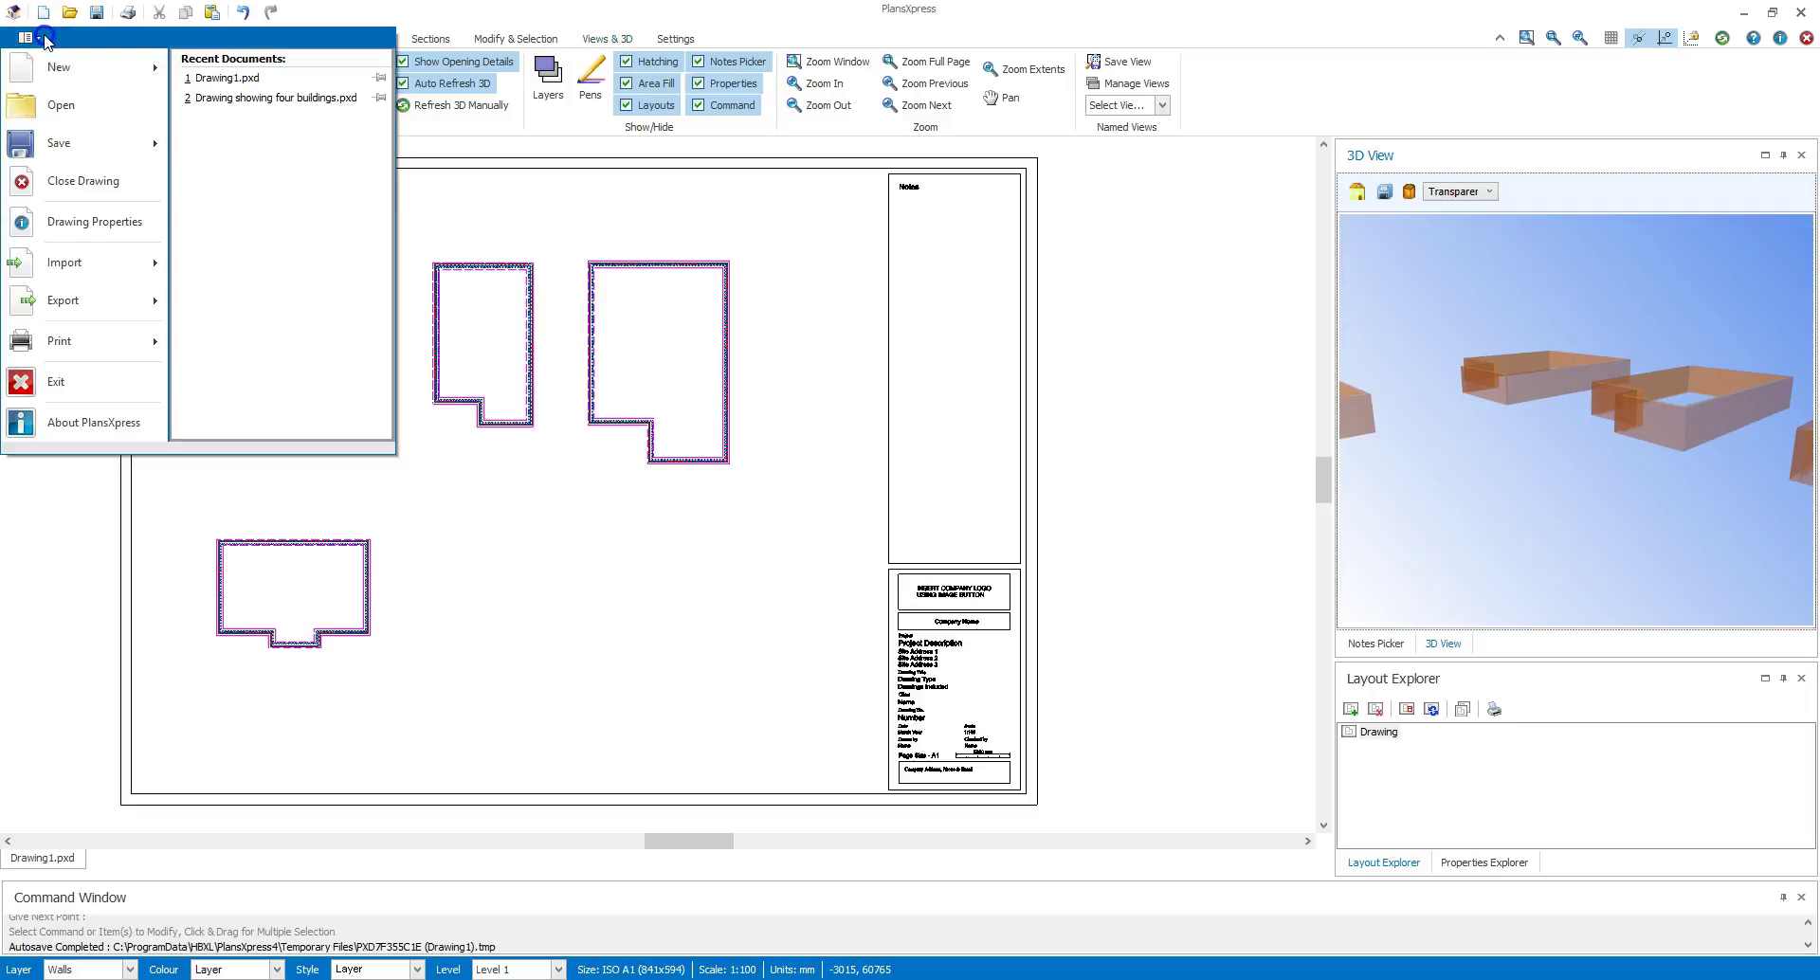
Step: Create a new drawing from the "A1 1 to 100 with Title & Notes Block" template
{"action": "mouse_move", "coordinate": [49, 68]}
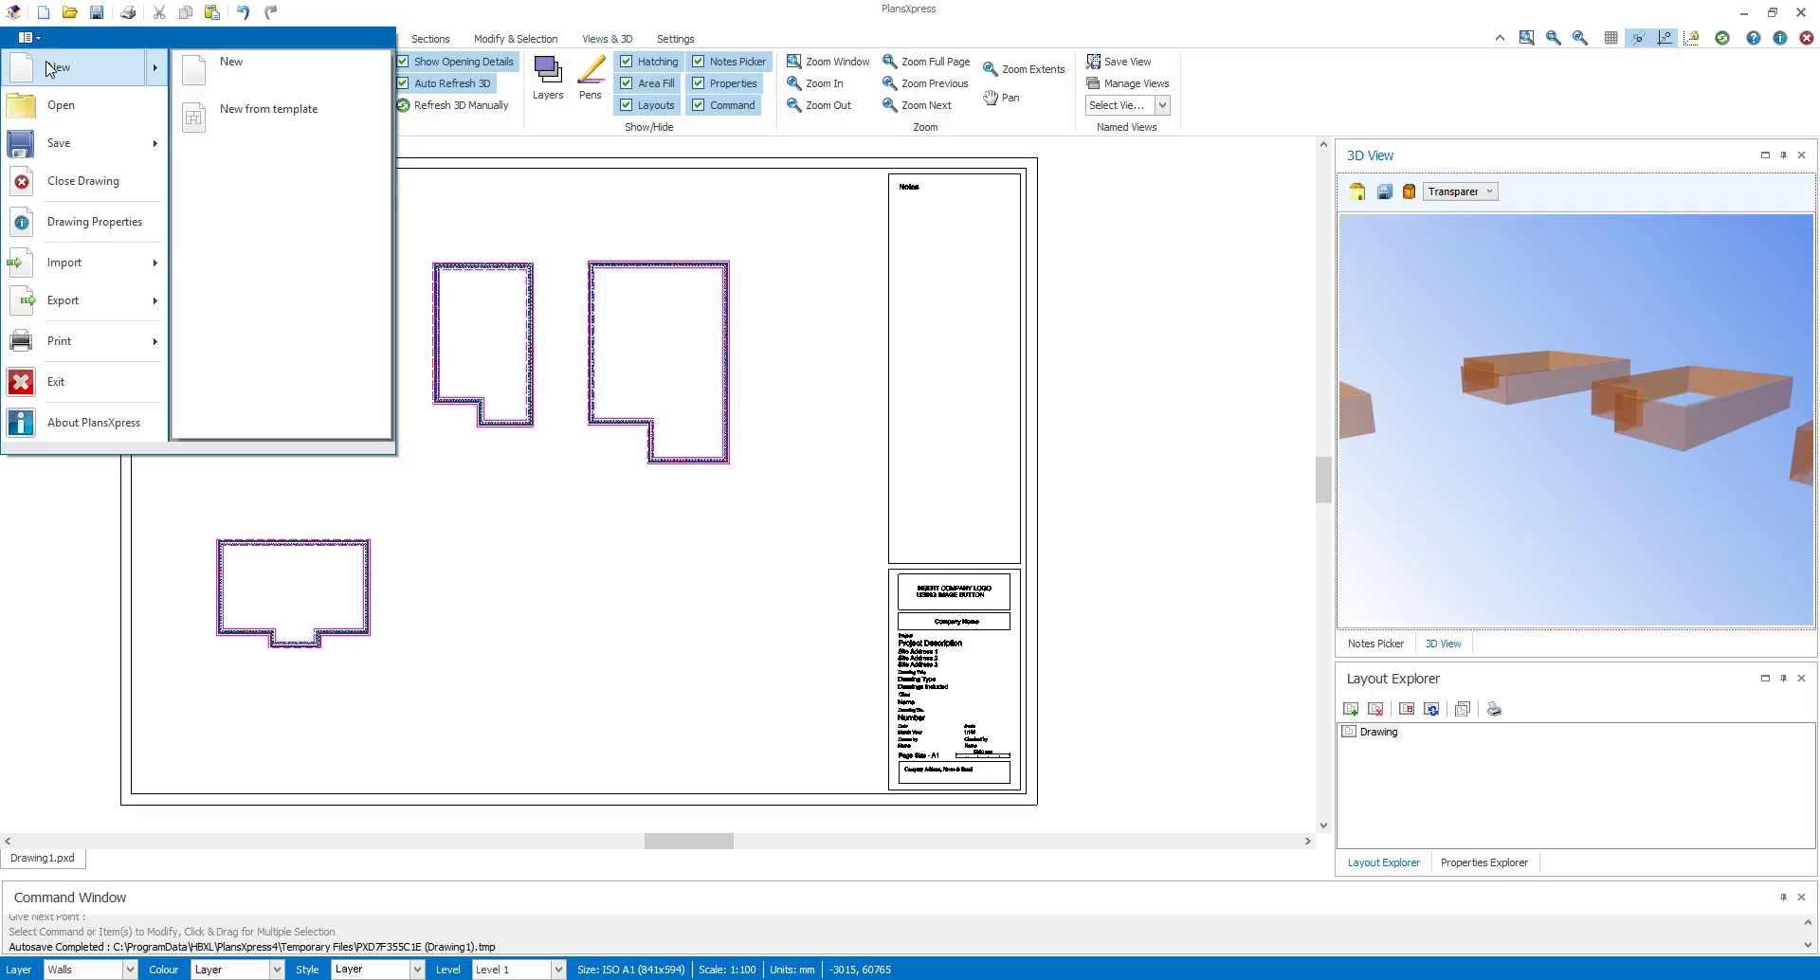
{"action": "left_click", "coordinate": [244, 112]}
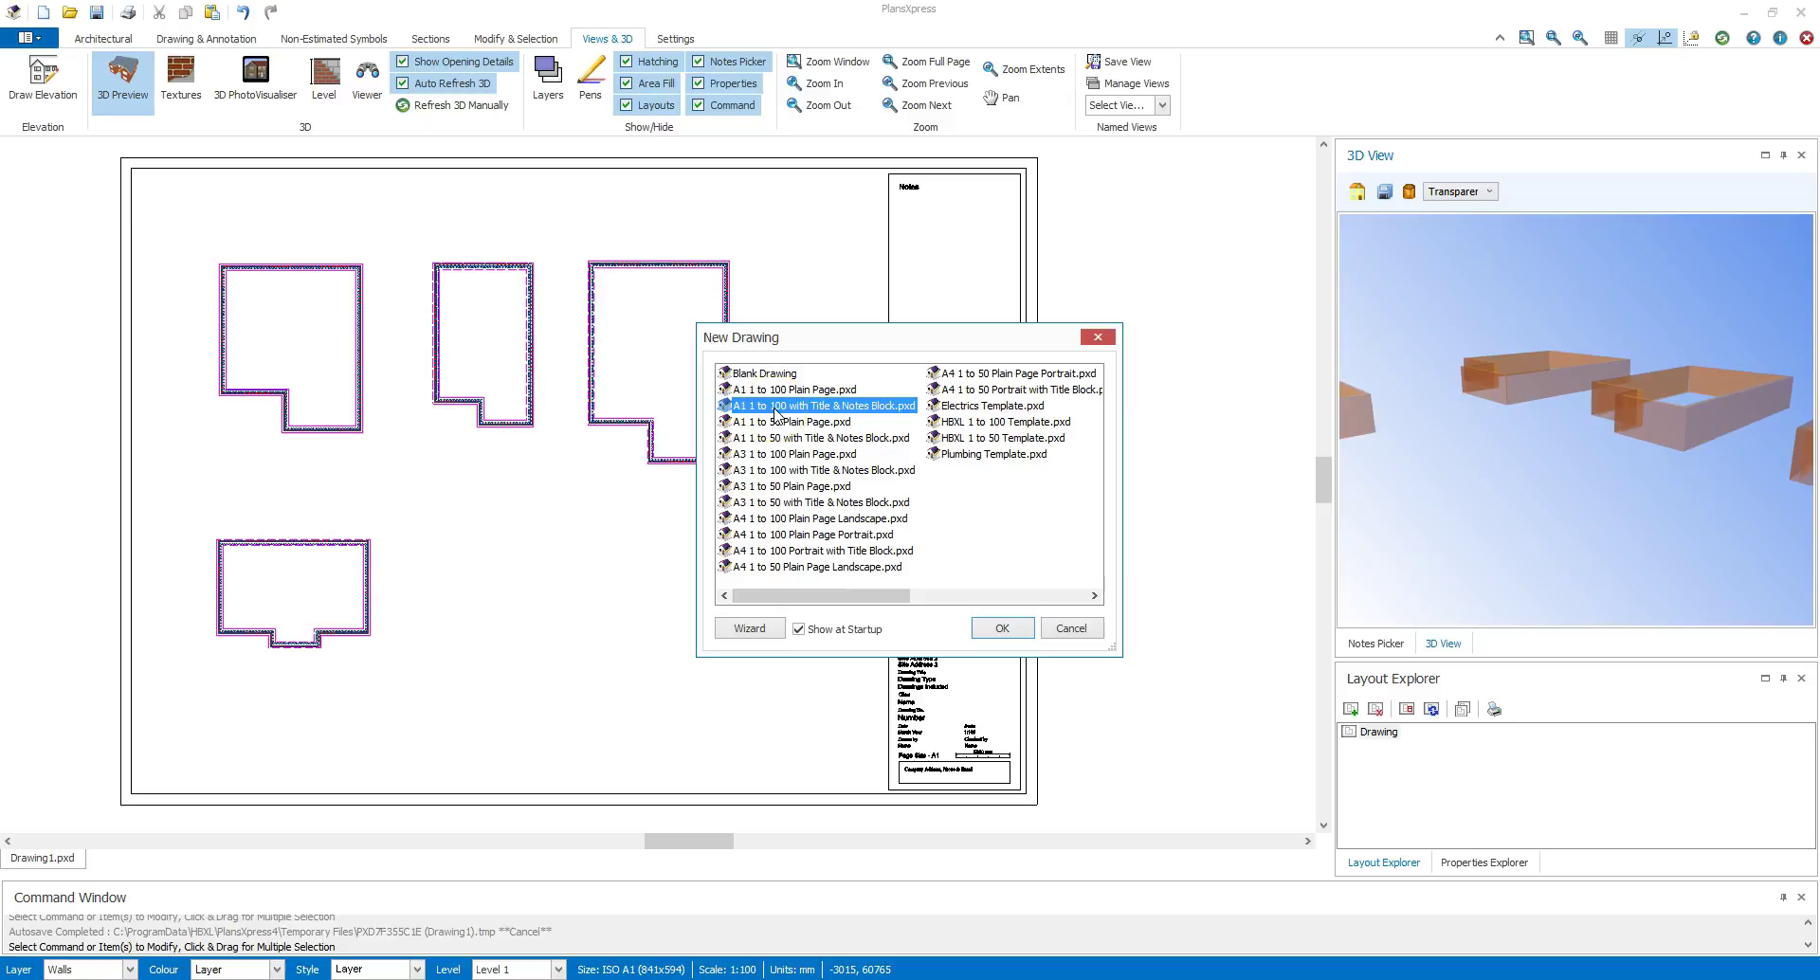
{"action": "left_click", "coordinate": [1004, 628]}
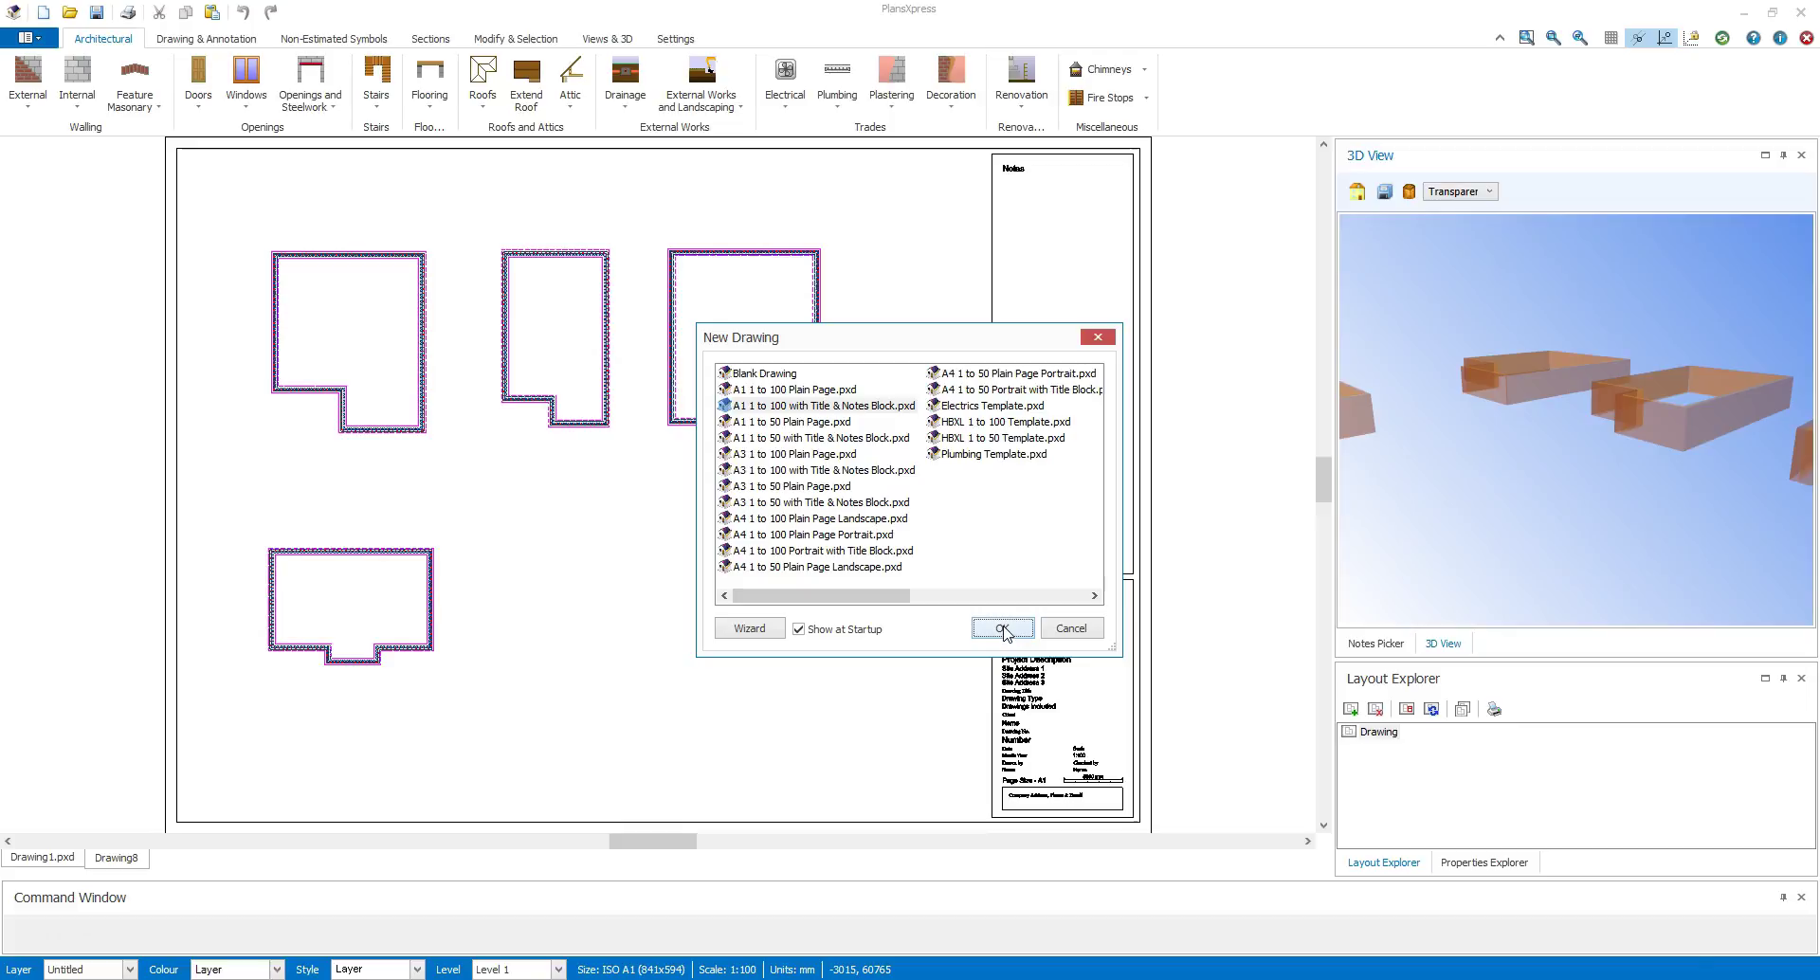
{"action": "left_click", "coordinate": [692, 529]}
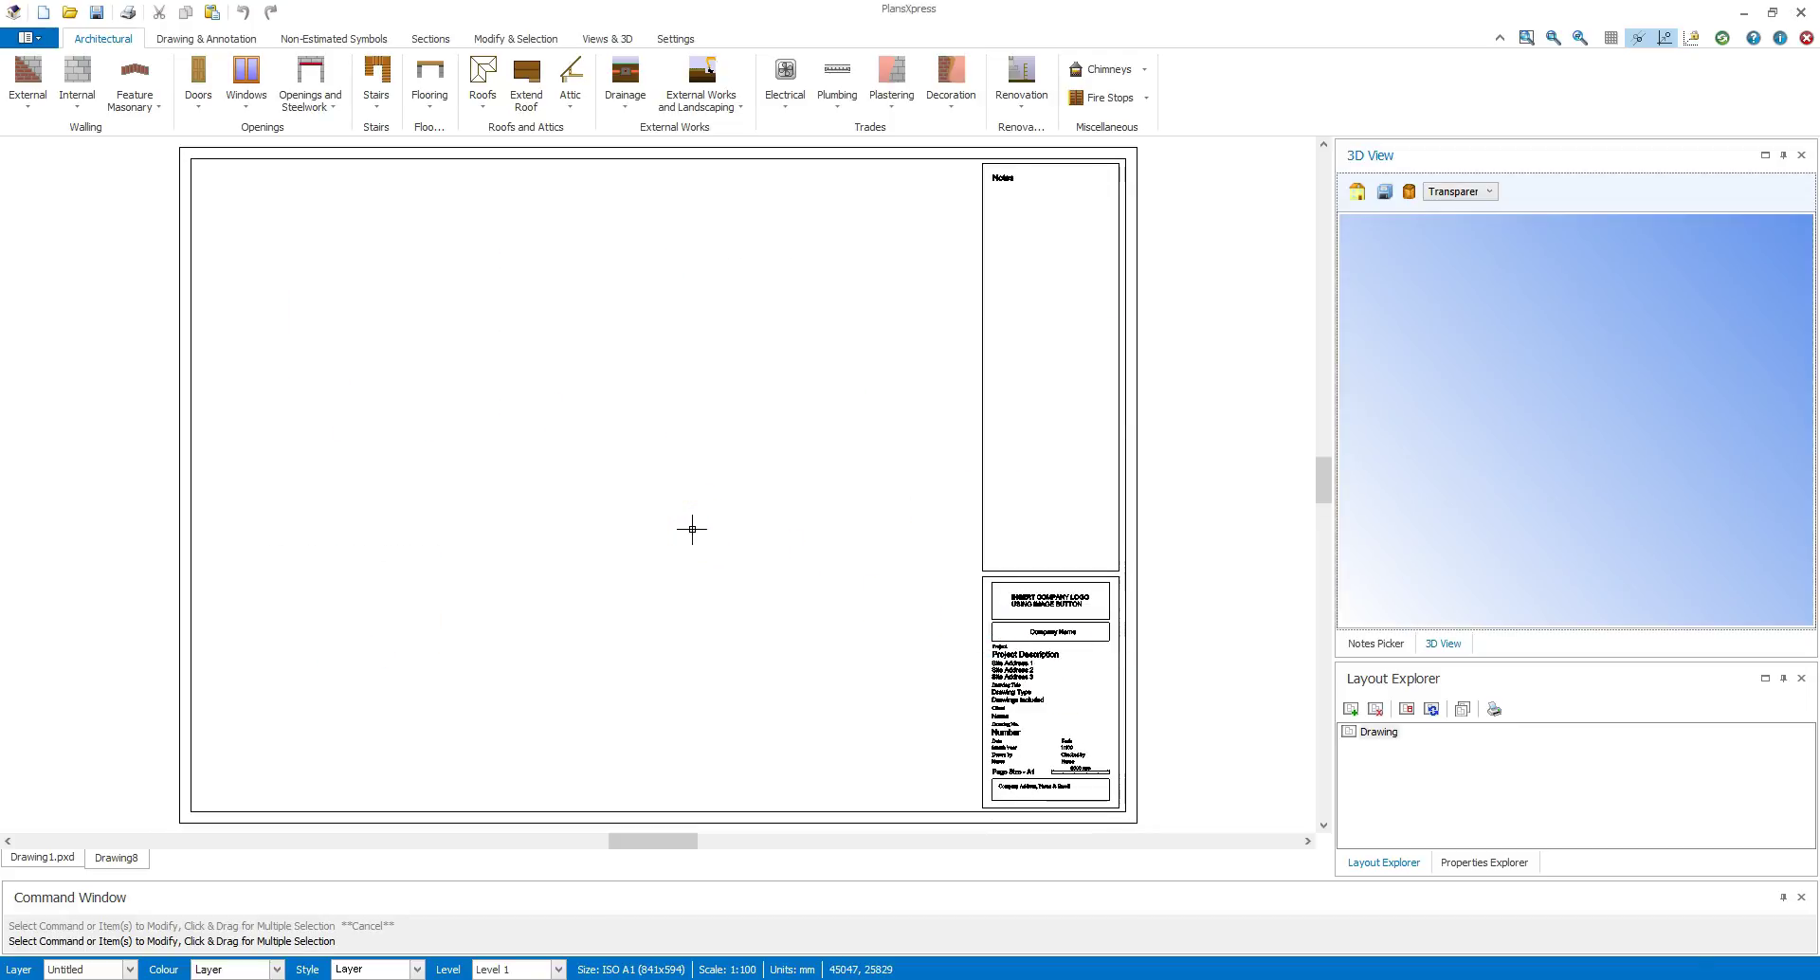
{"action": "left_click", "coordinate": [686, 510]}
Step: Start a single-storey brick and block ground floor cavity wall for 2.400 high floor to joist height, accepting its wall dimensions
{"action": "left_click", "coordinate": [29, 107]}
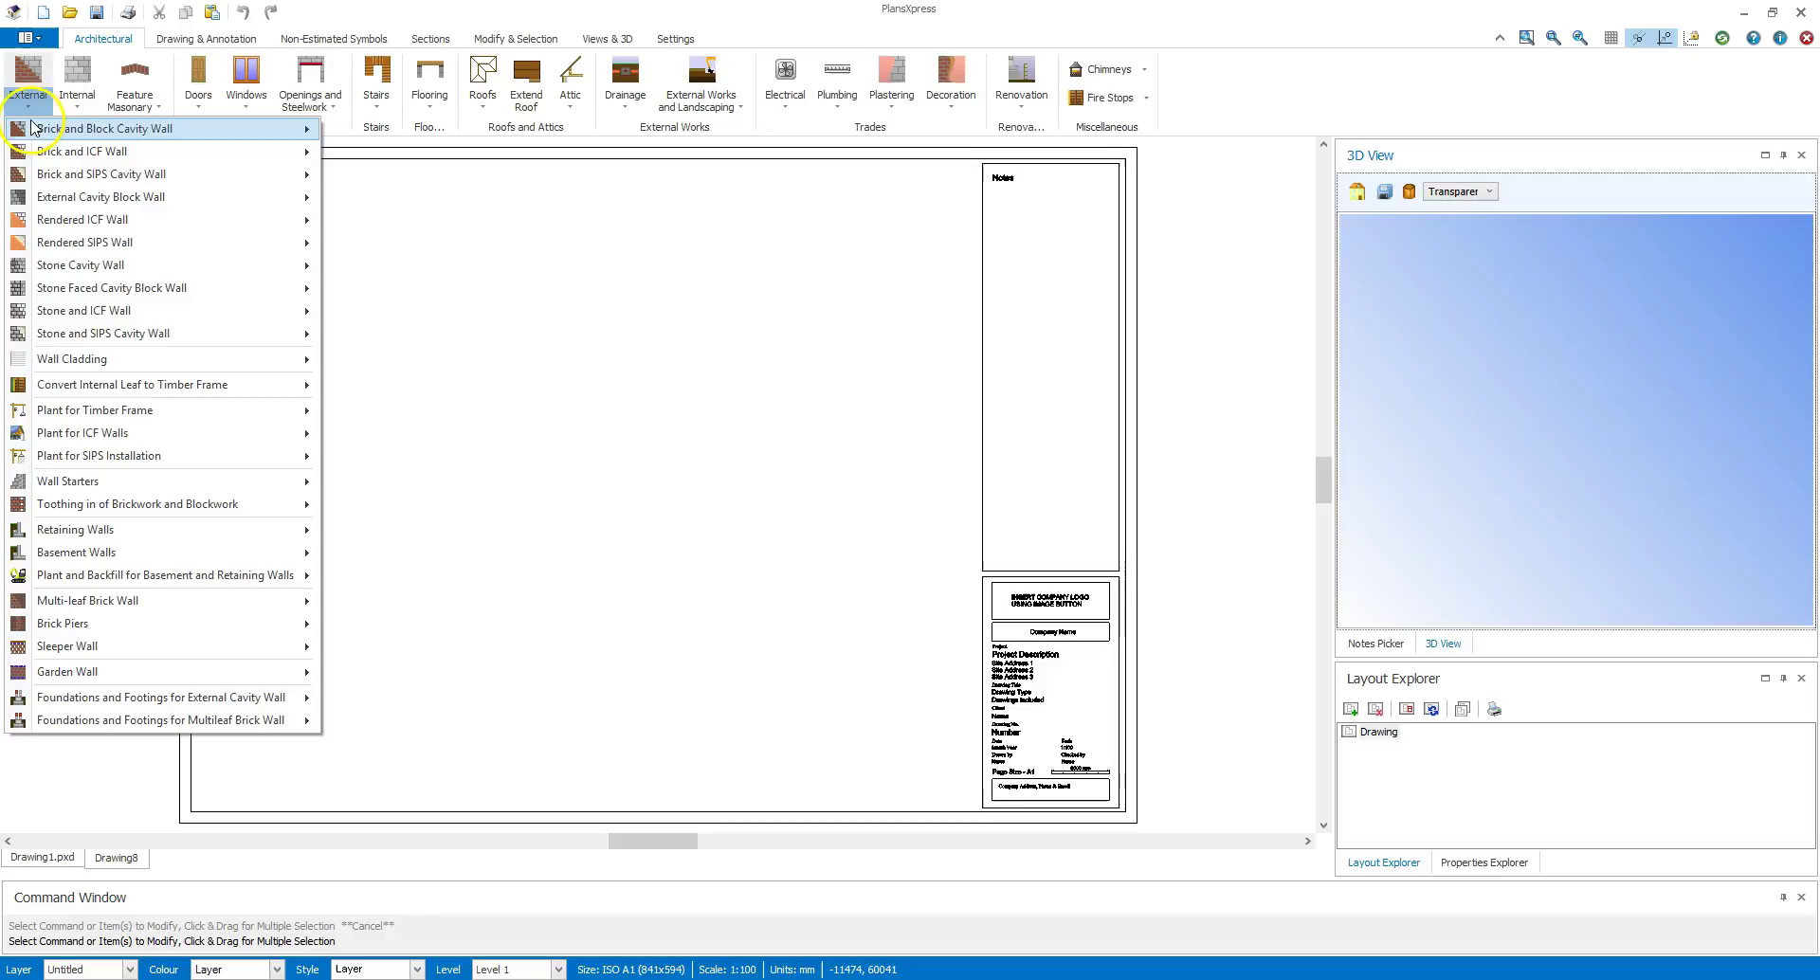
{"action": "mouse_move", "coordinate": [34, 130]}
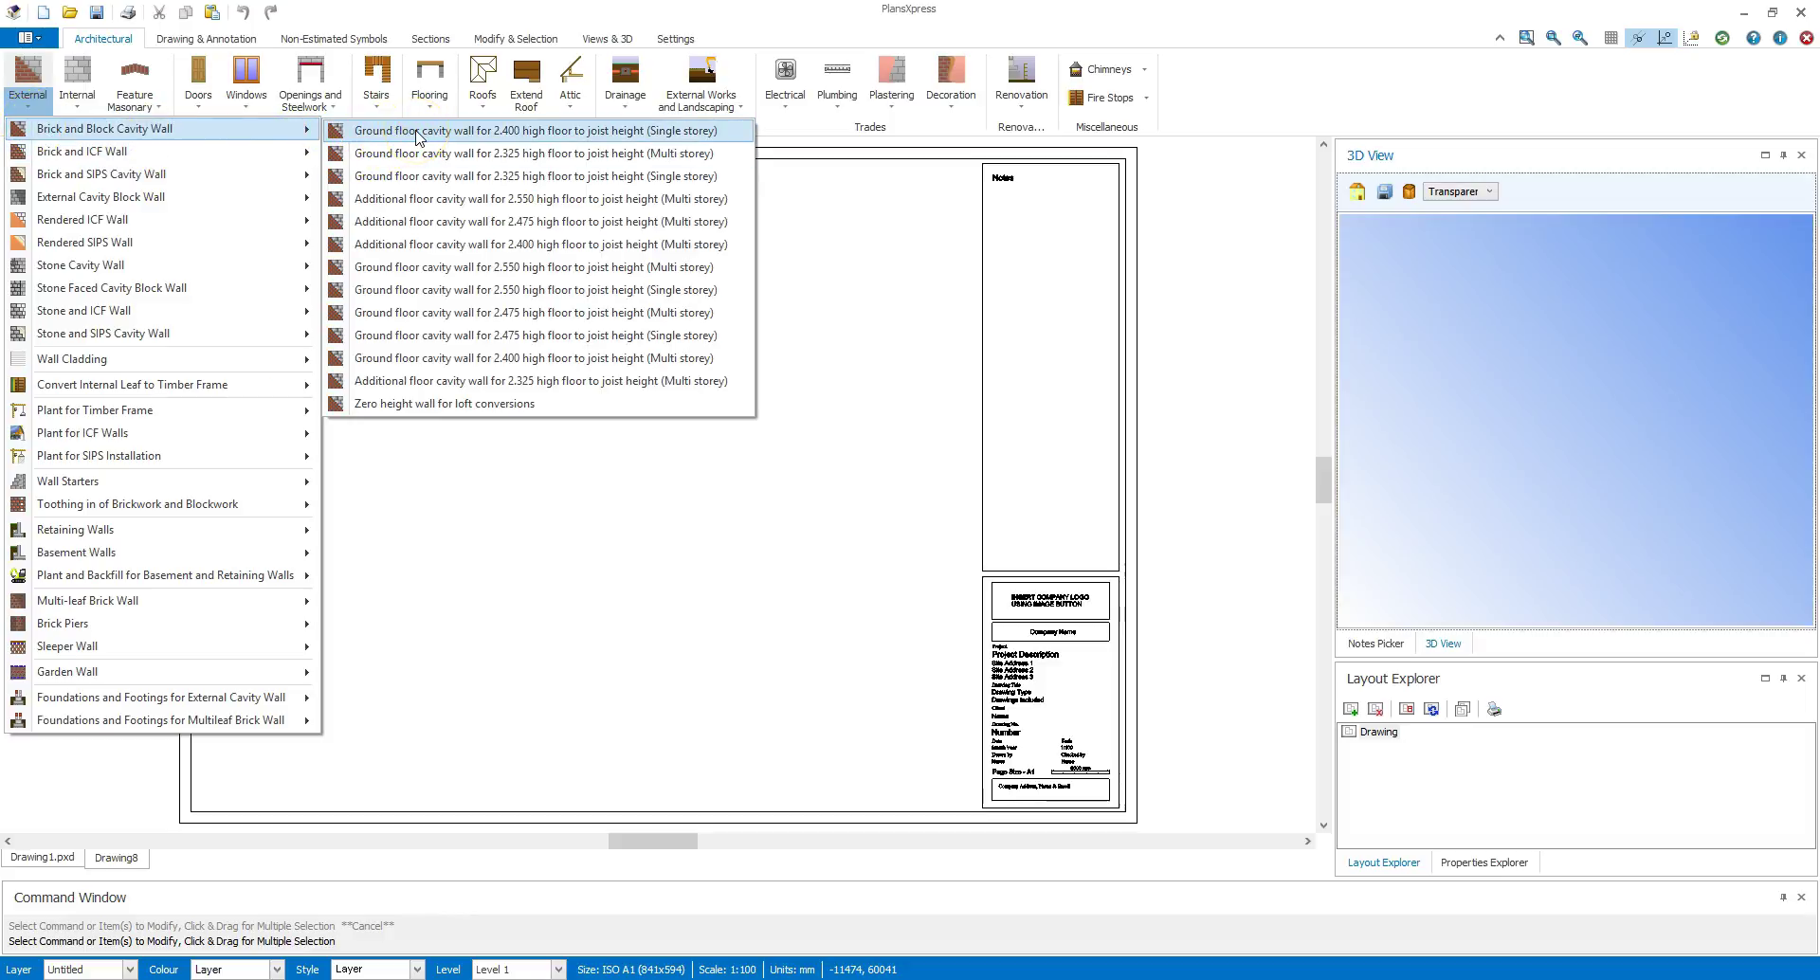
{"action": "left_click", "coordinate": [506, 134]}
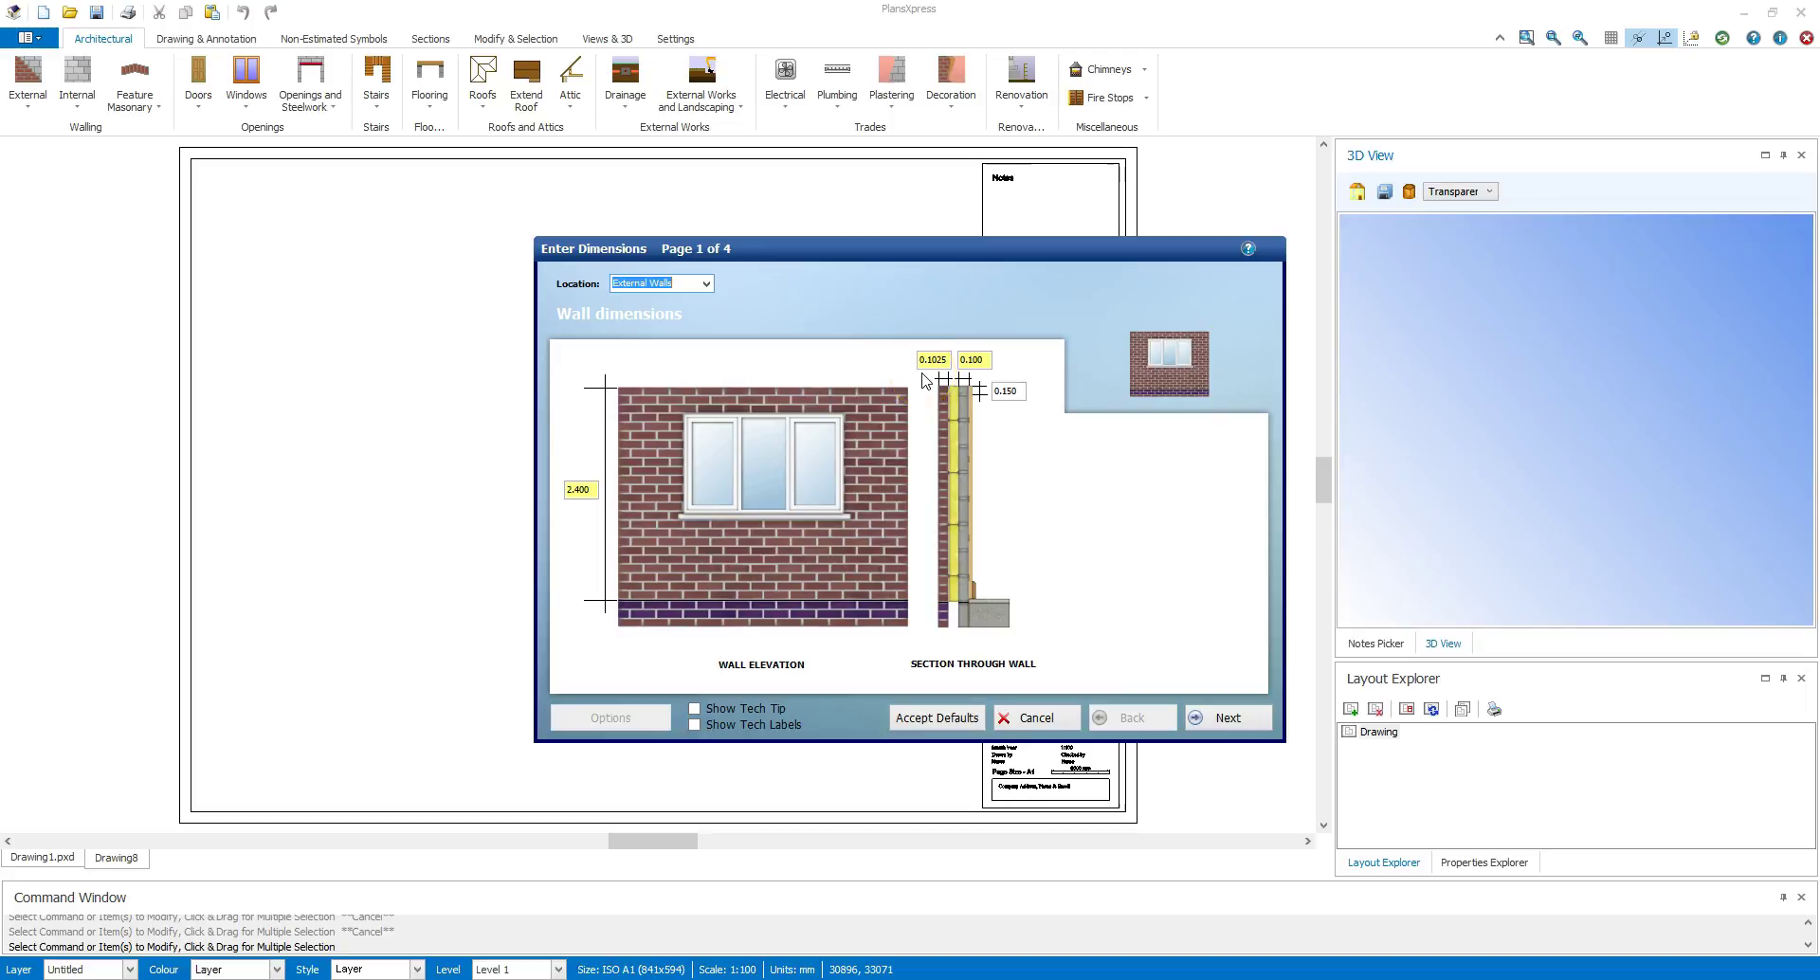
{"action": "left_click", "coordinate": [1232, 718]}
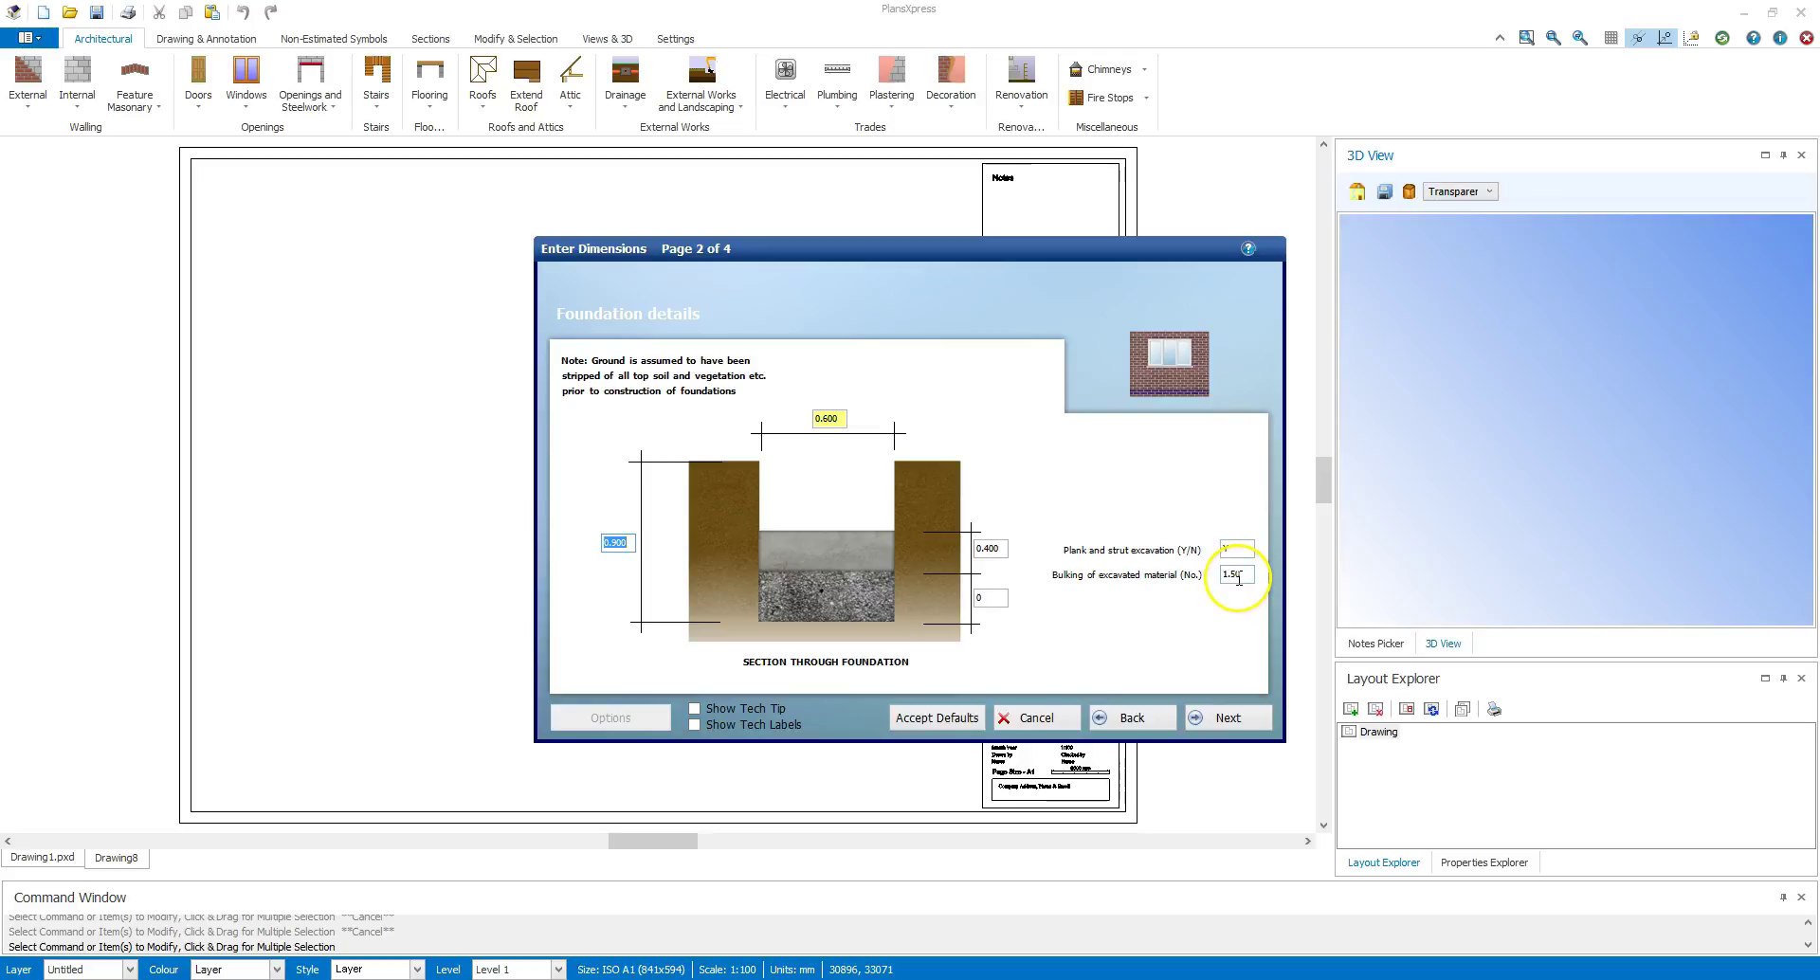
Step: Turn on the tech tips and tech labels for the foundation details and bring up the foundation width tip
{"action": "left_click", "coordinate": [695, 710]}
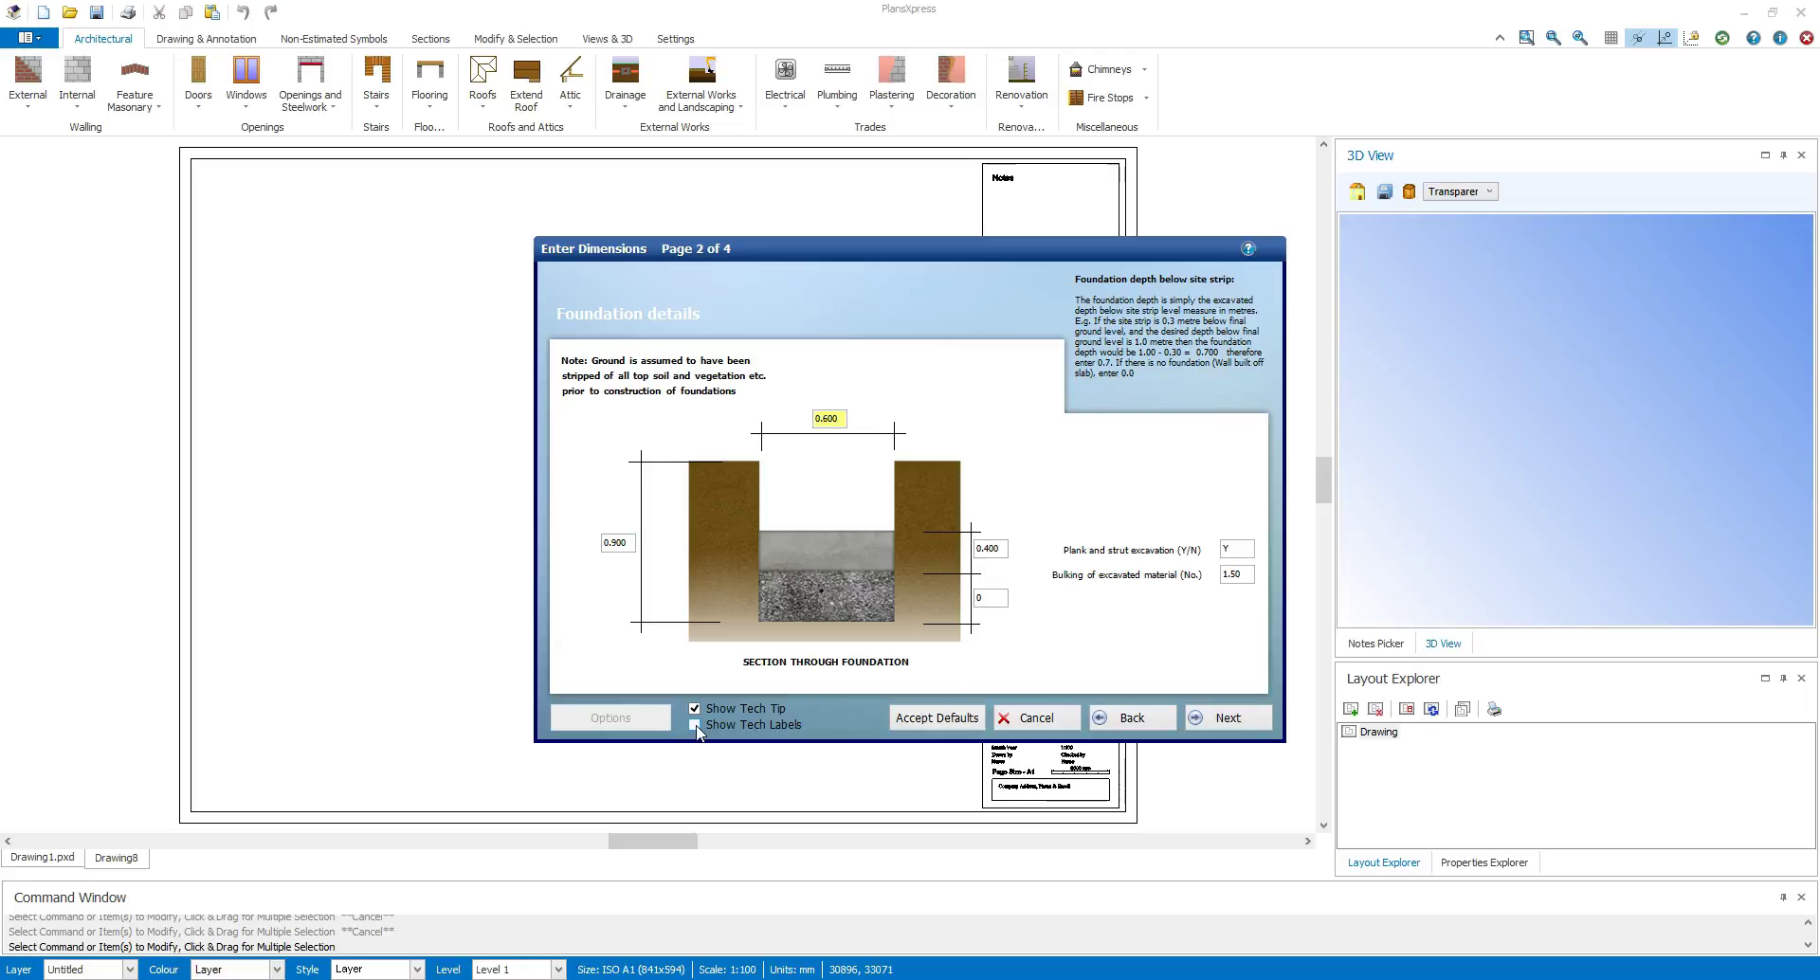
{"action": "left_click", "coordinate": [696, 726]}
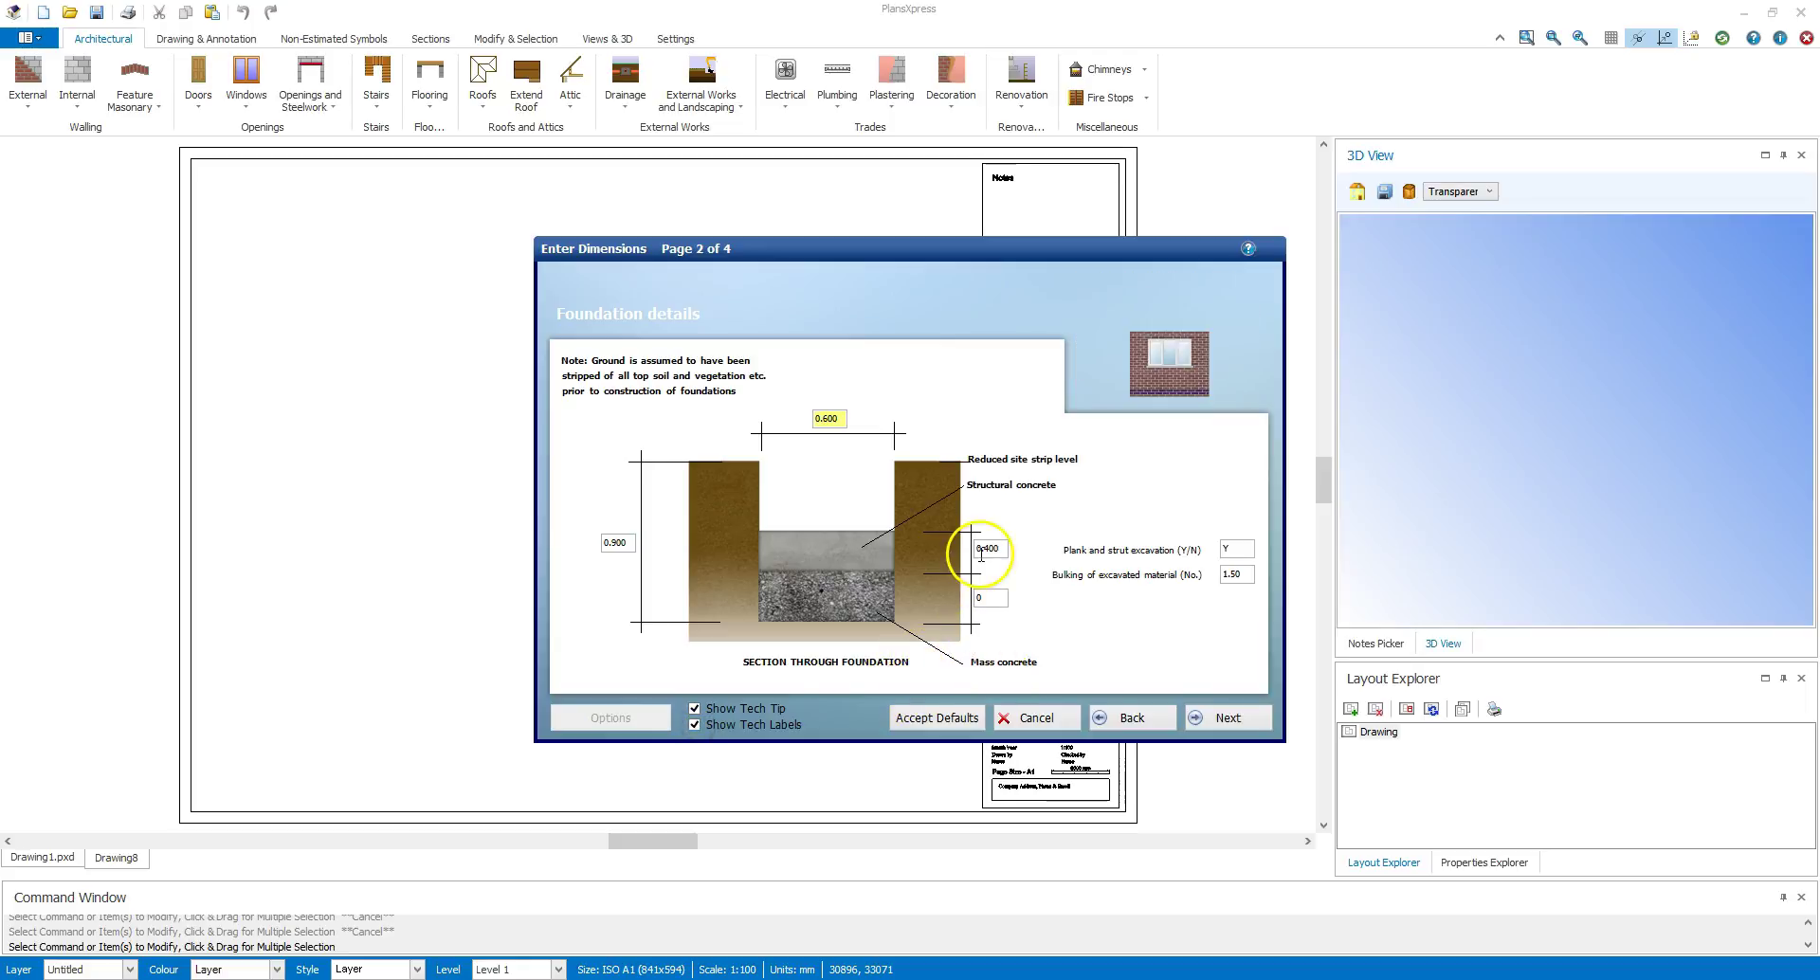
{"action": "left_click", "coordinate": [831, 418]}
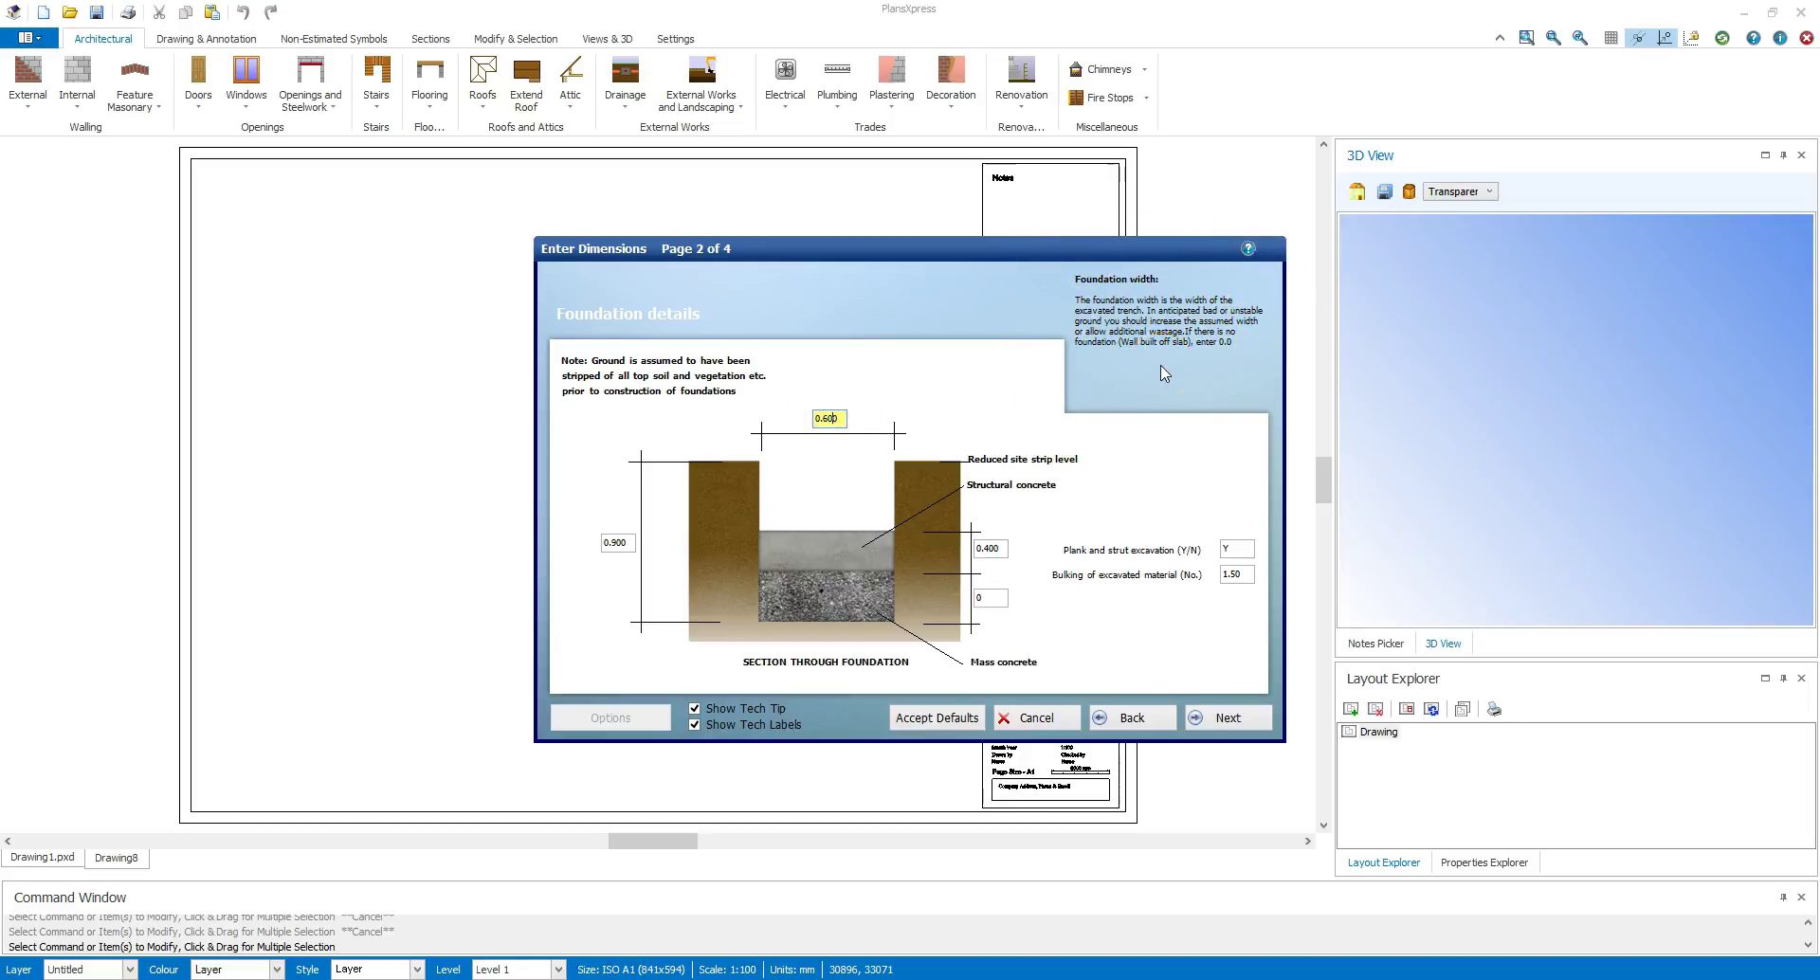
Step: Accept the default foundation, footing, and plastering and decoration details to finish the wall setup
{"action": "left_click", "coordinate": [1227, 718]}
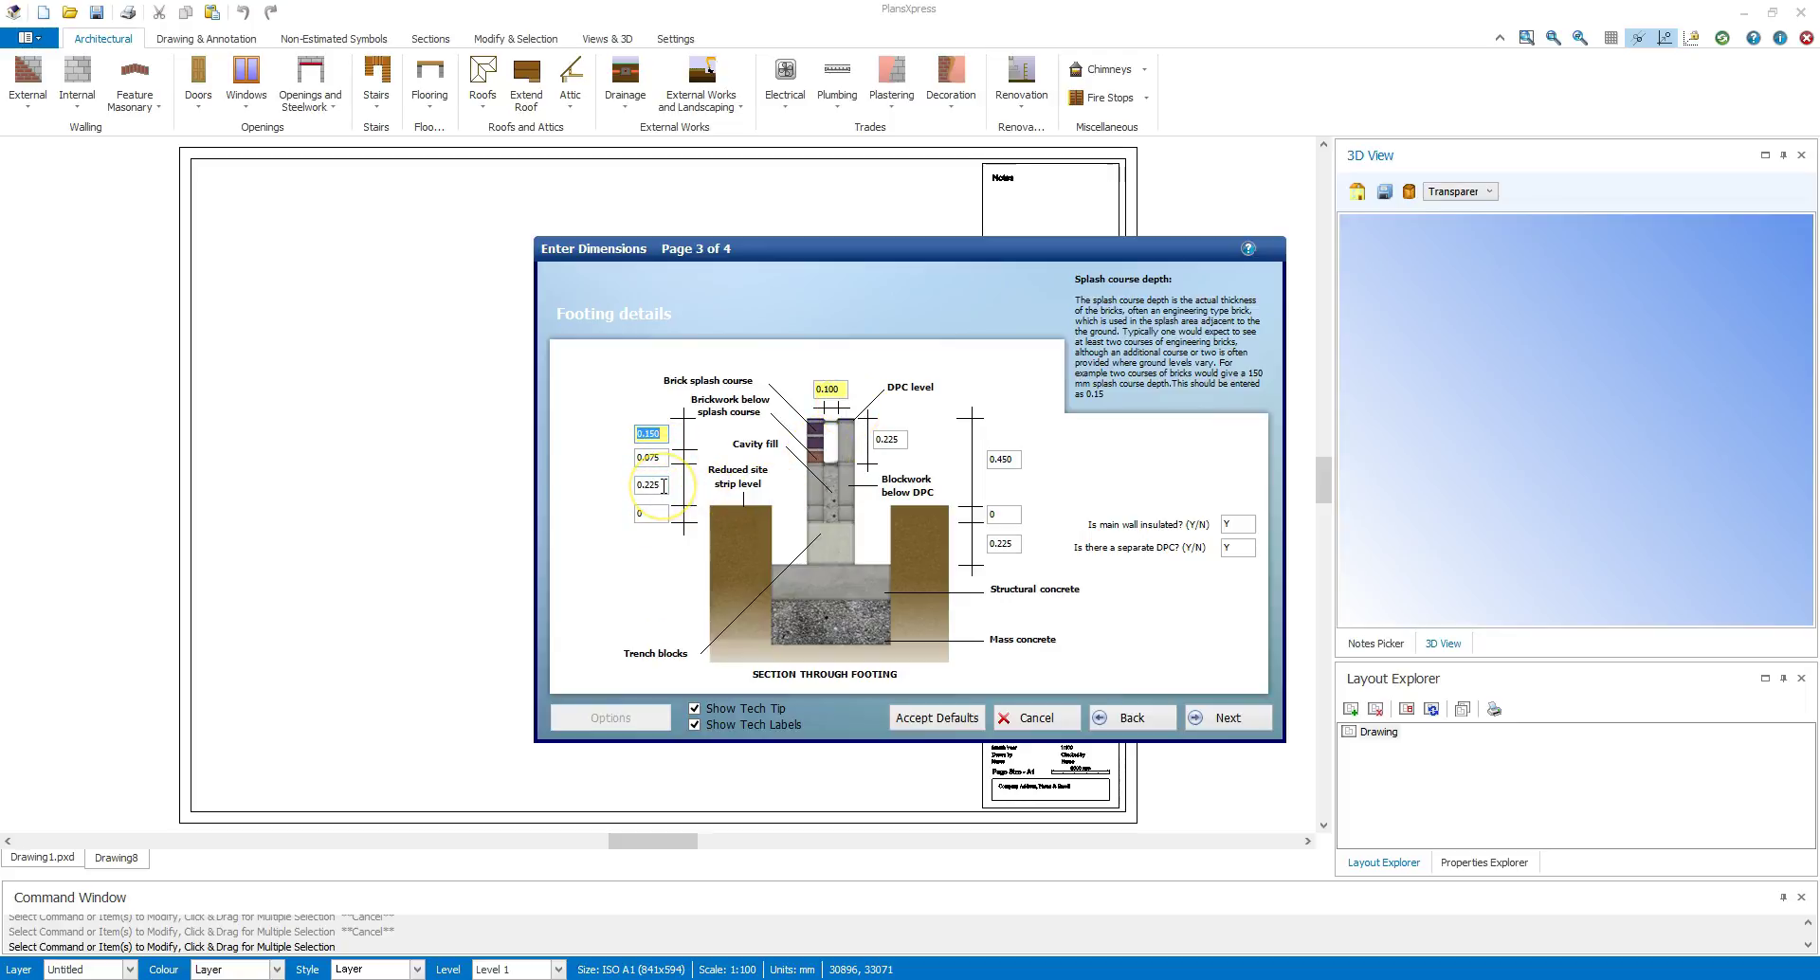
{"action": "left_click", "coordinate": [1228, 721]}
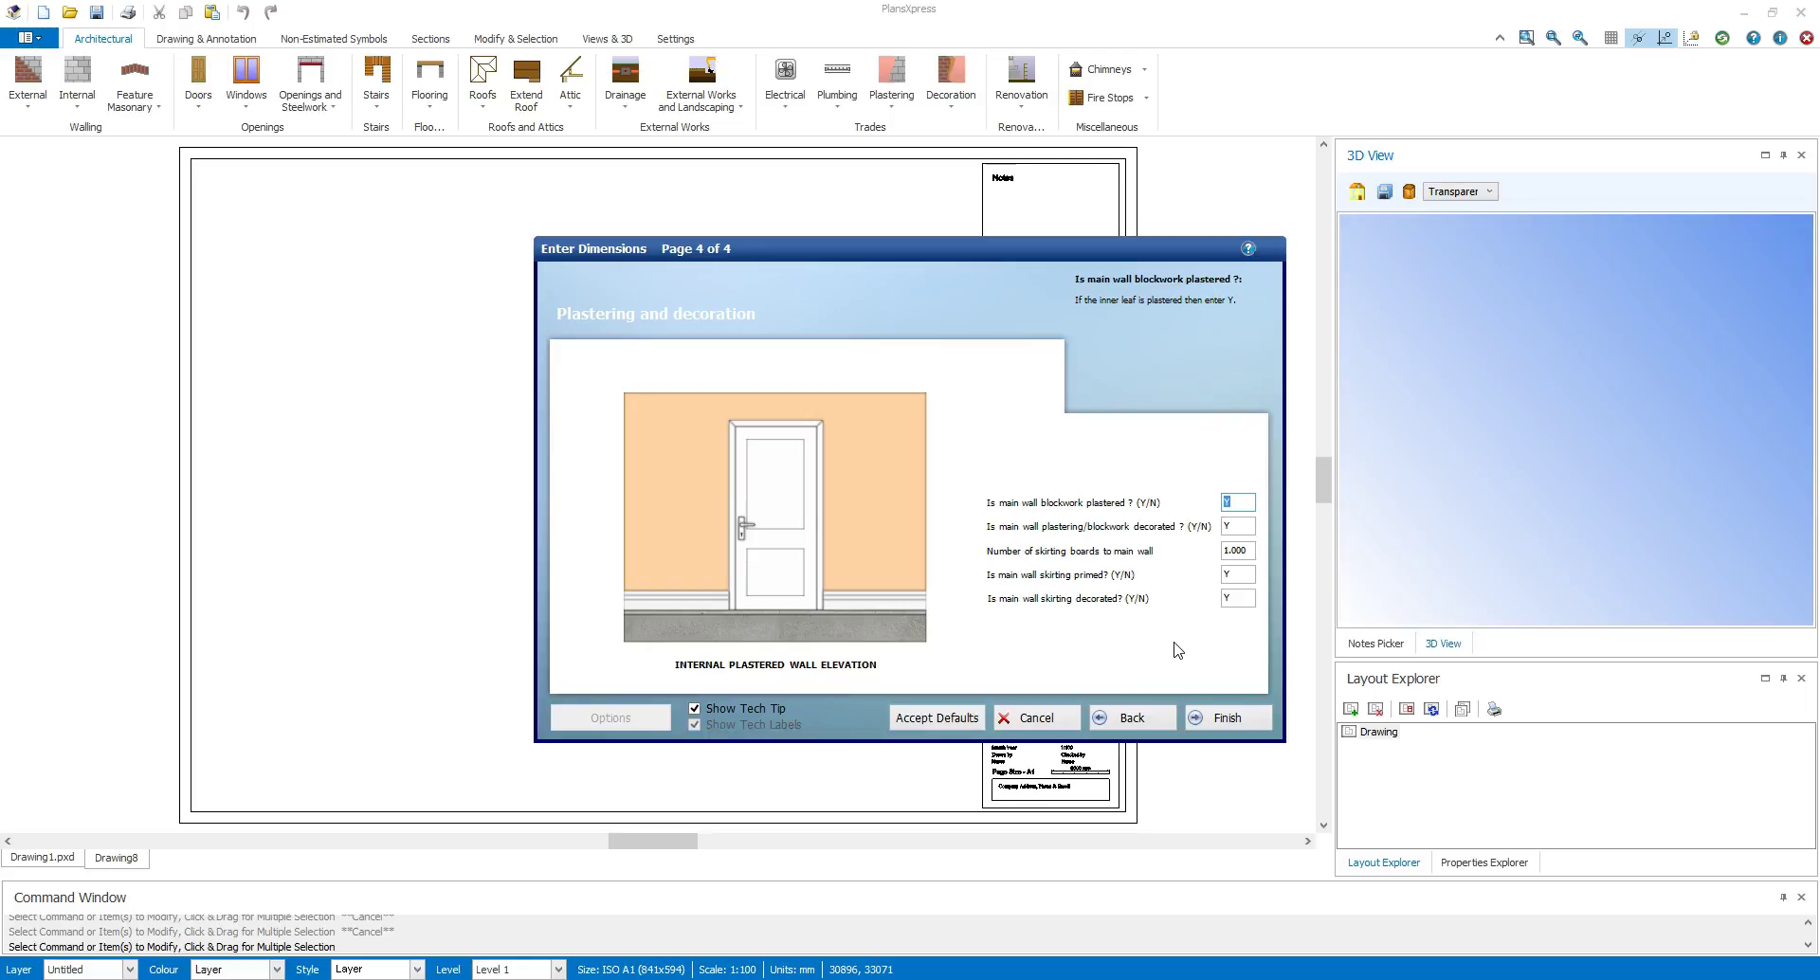
{"action": "left_click", "coordinate": [1215, 699]}
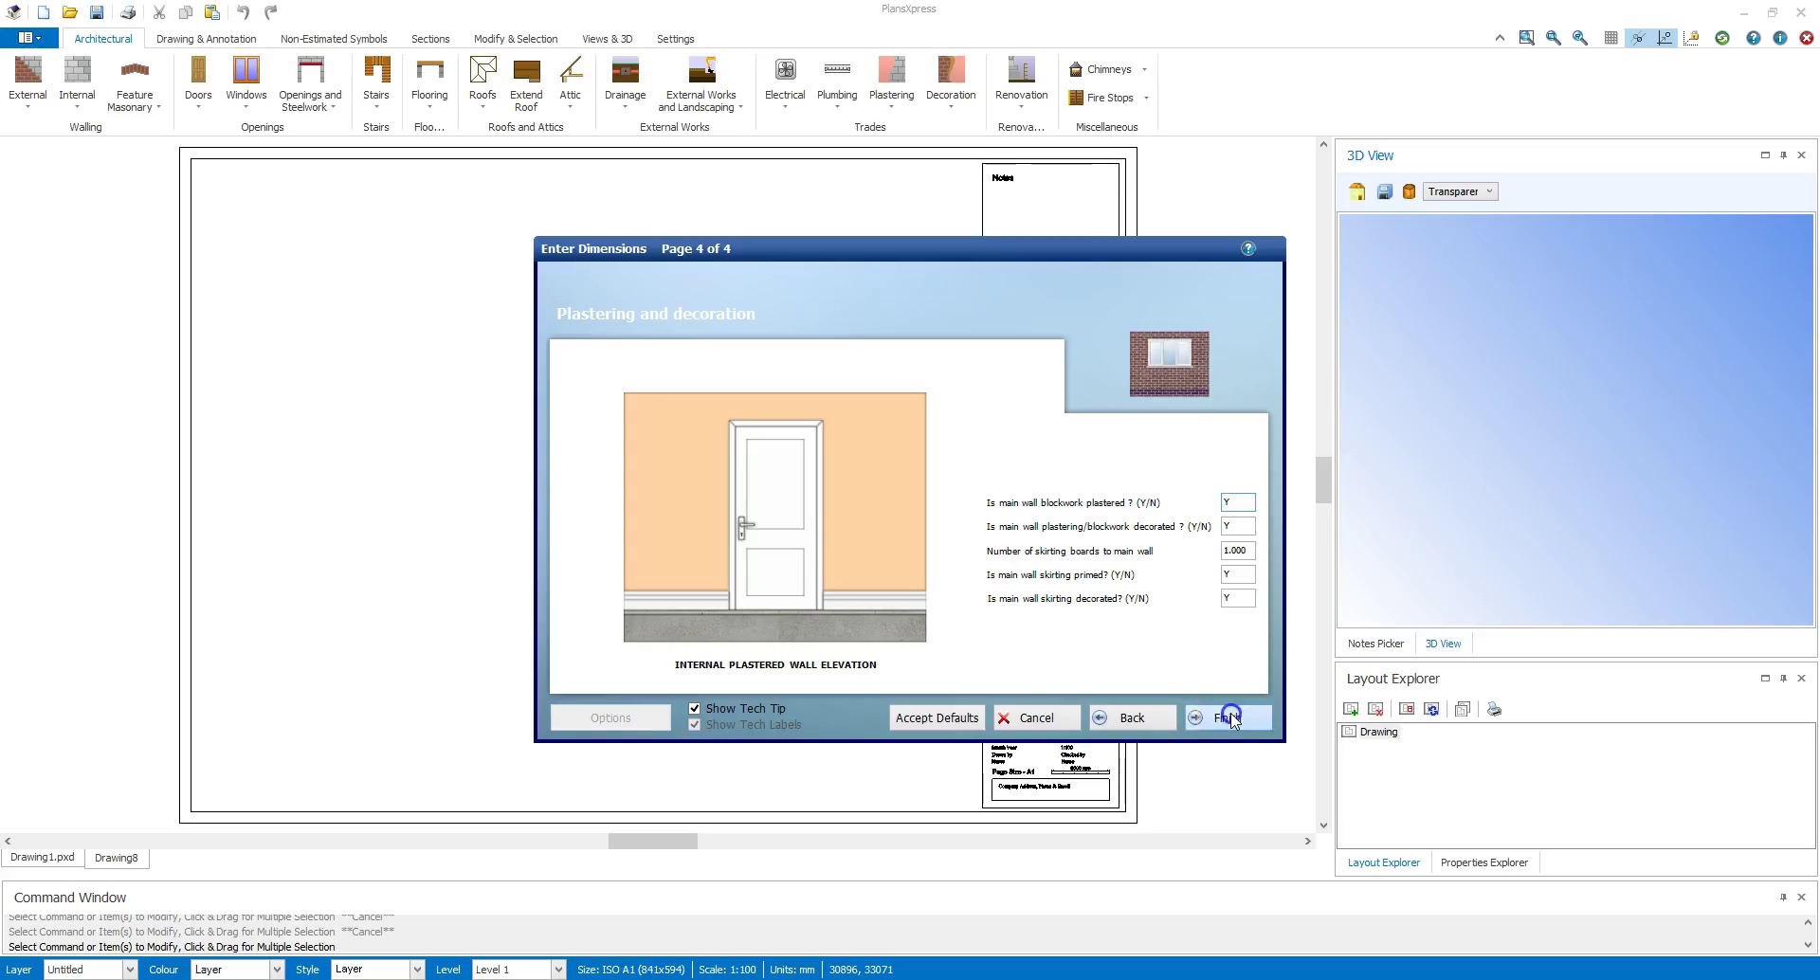
{"action": "left_click", "coordinate": [1227, 715]}
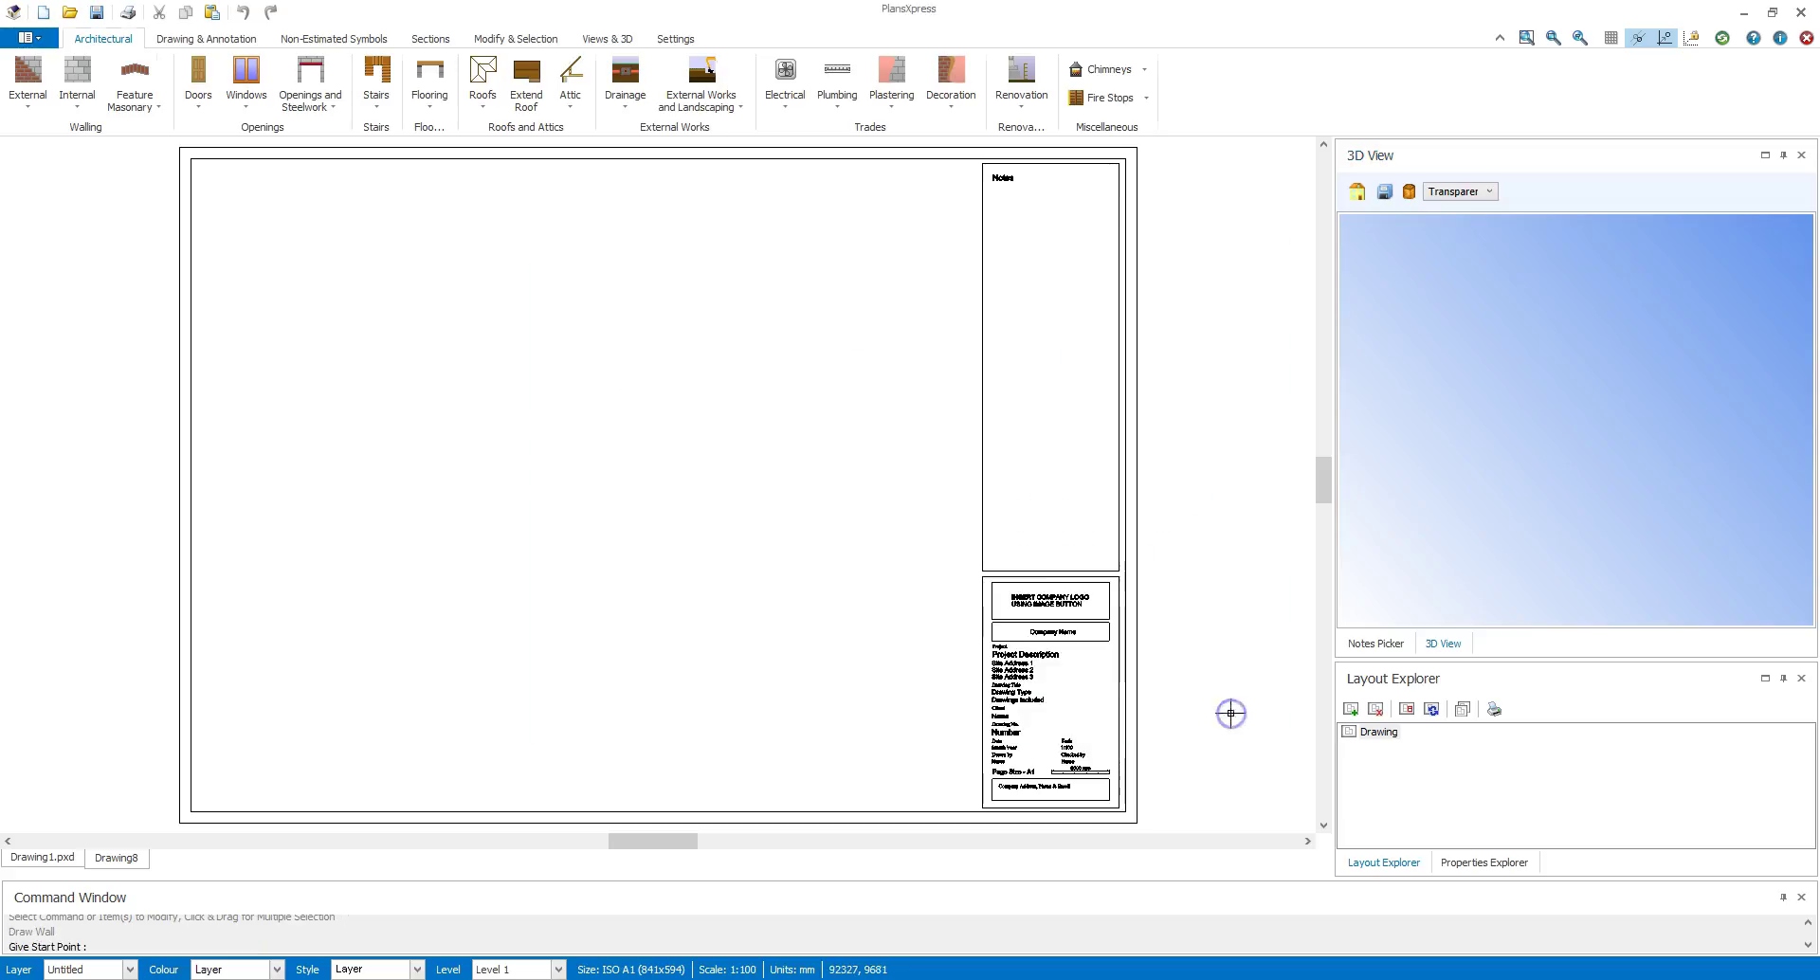
Step: Draw the first external wall 9500 mm straight down from a start point near the page's upper-left corner
{"action": "left_click", "coordinate": [256, 235]}
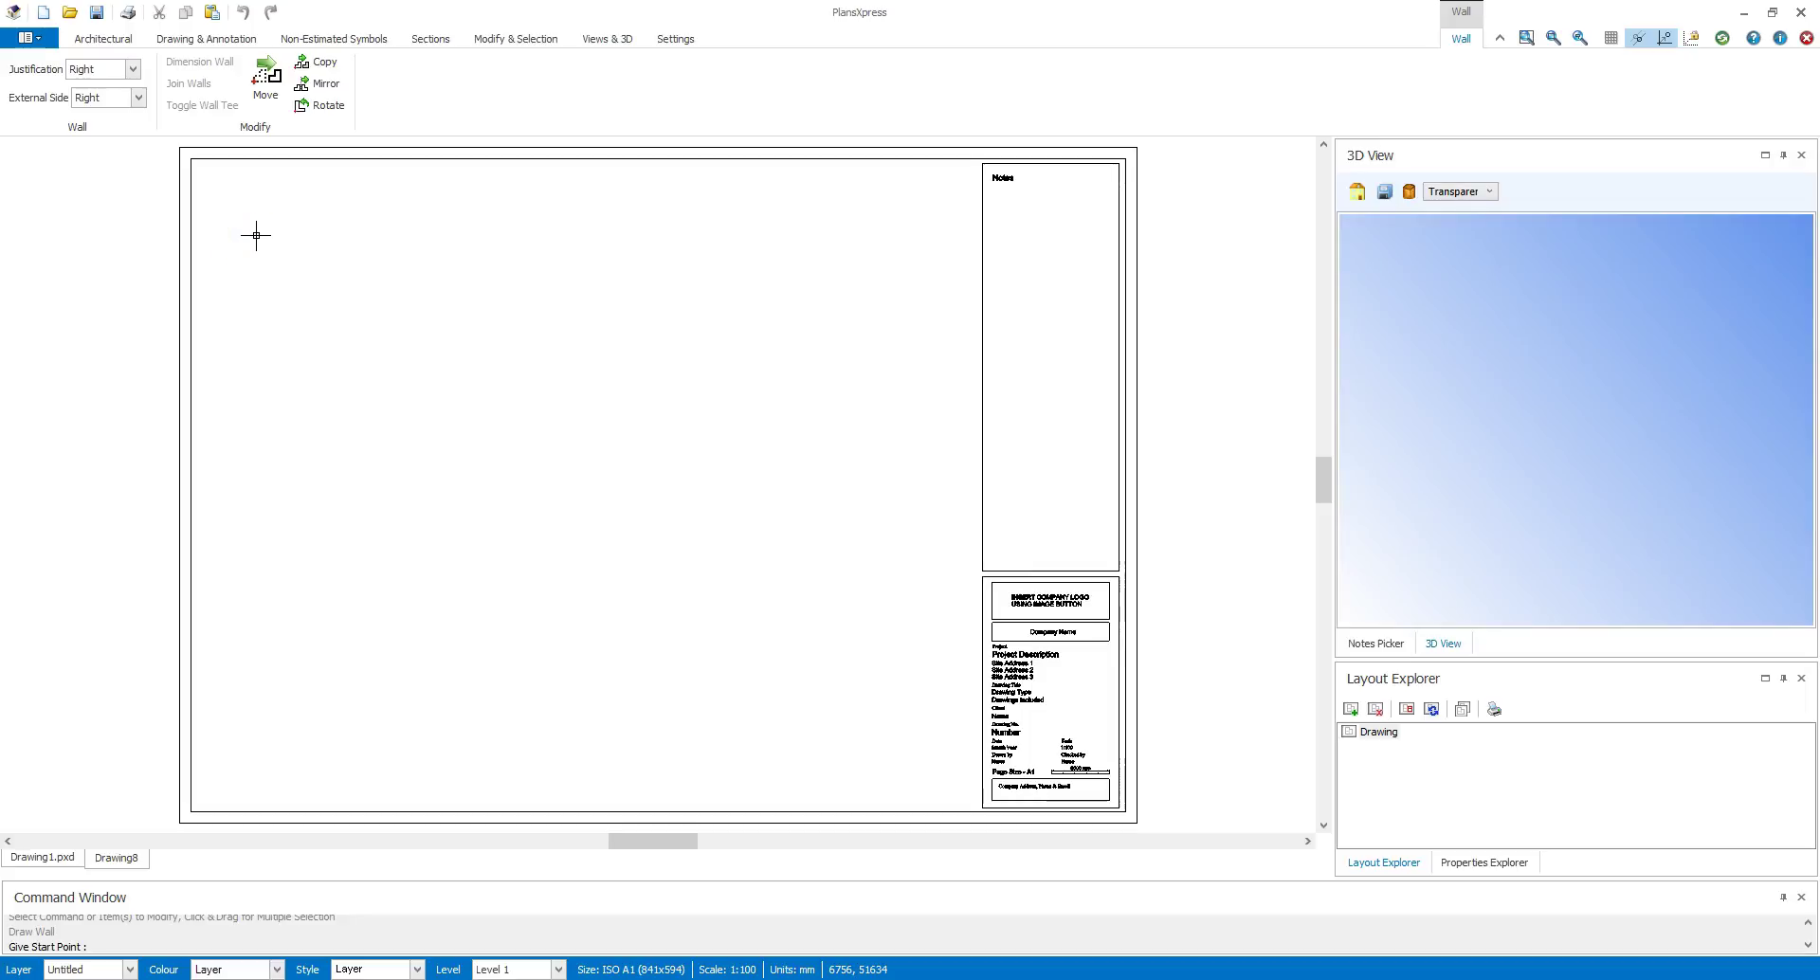
{"action": "left_click", "coordinate": [256, 236]}
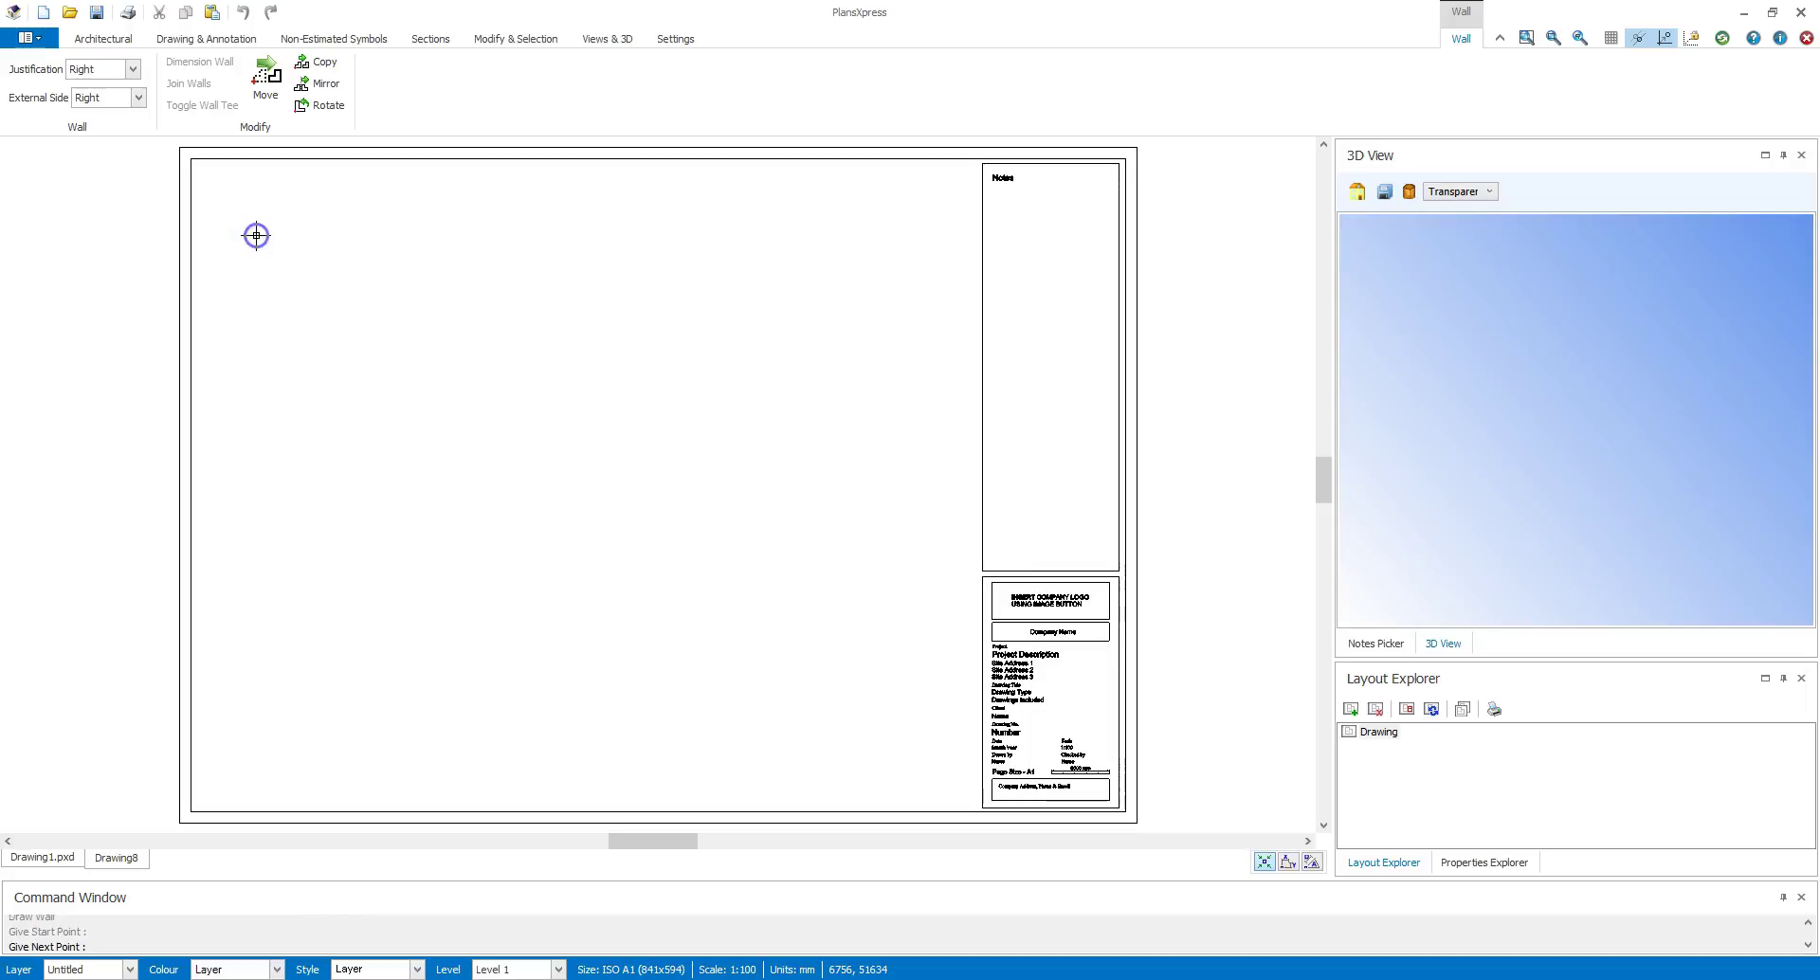
{"action": "left_click", "coordinate": [258, 317]}
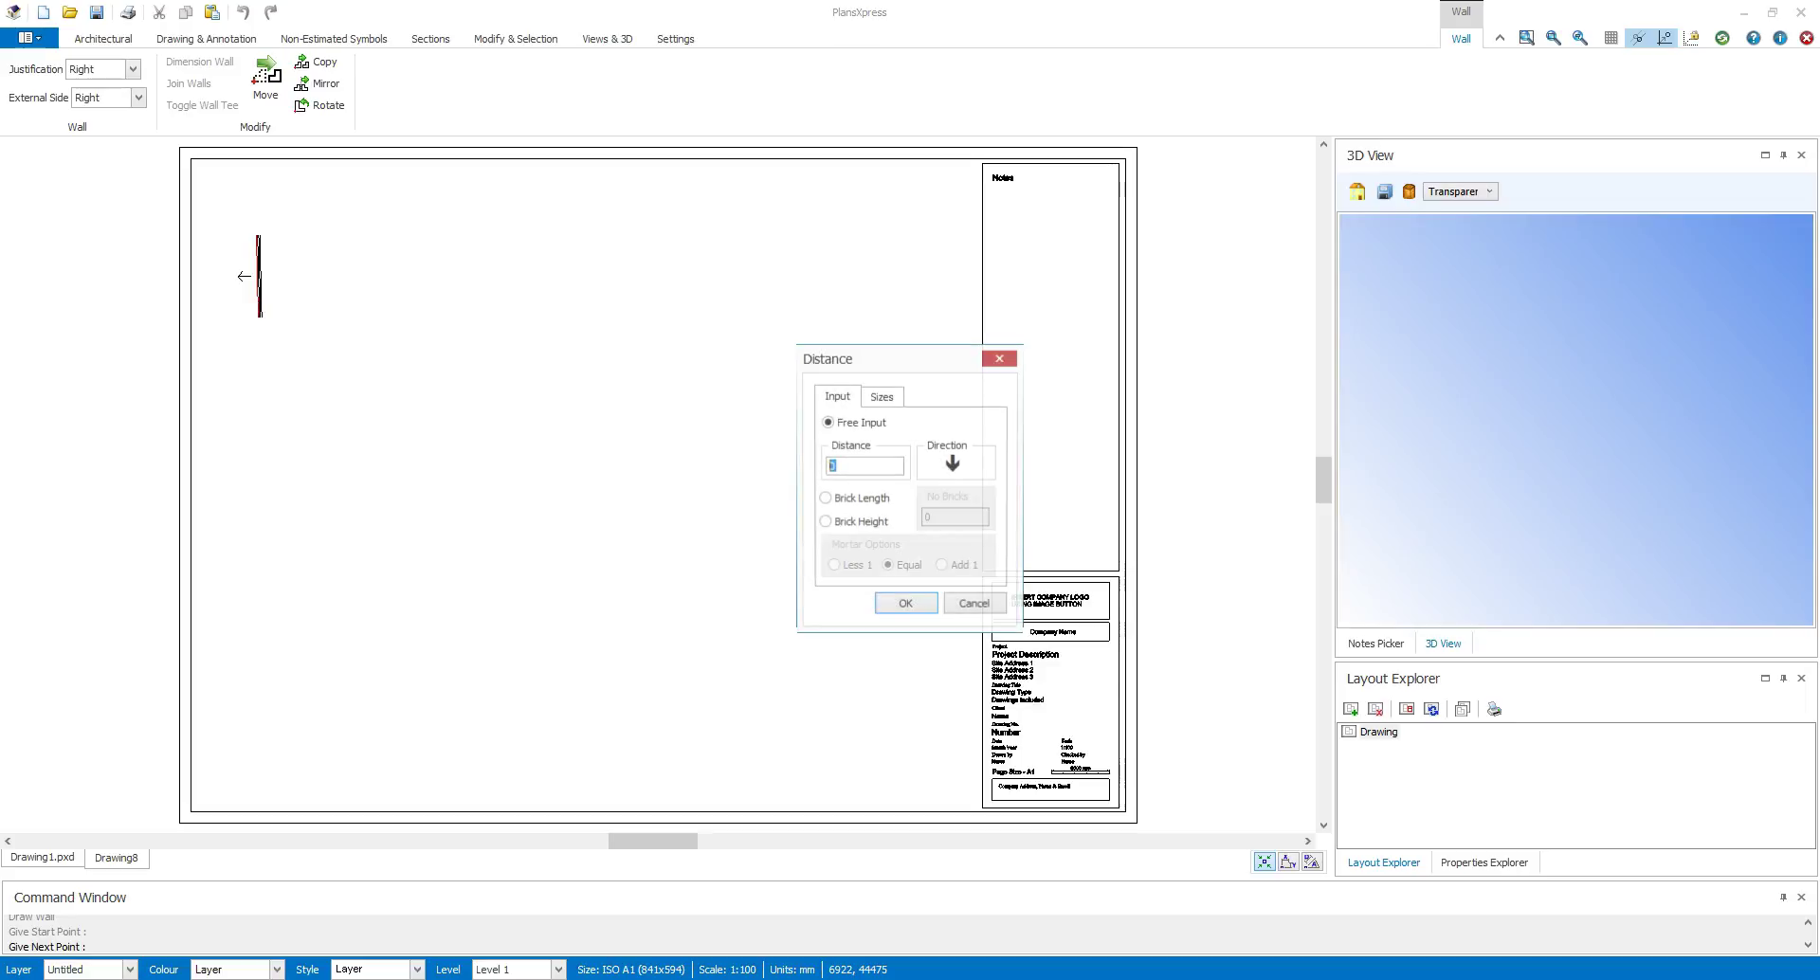
{"action": "left_click", "coordinate": [259, 317]}
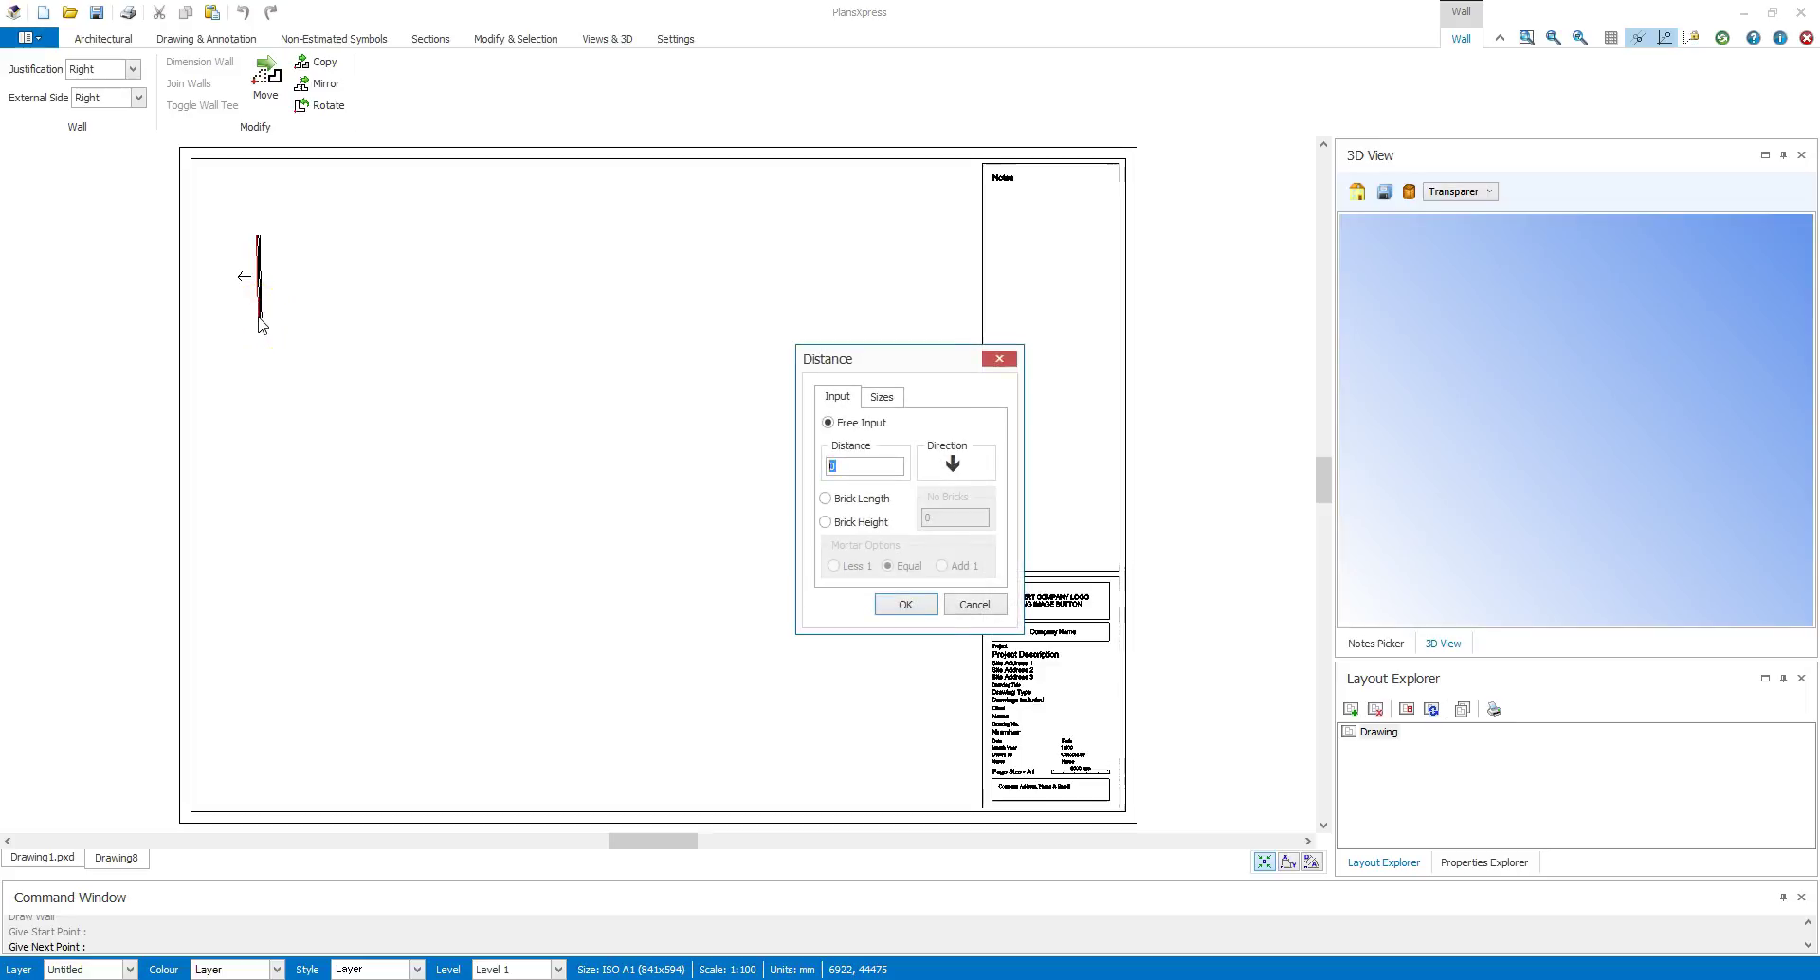
{"action": "type", "text": "9500"}
{"action": "key", "text": "Return"}
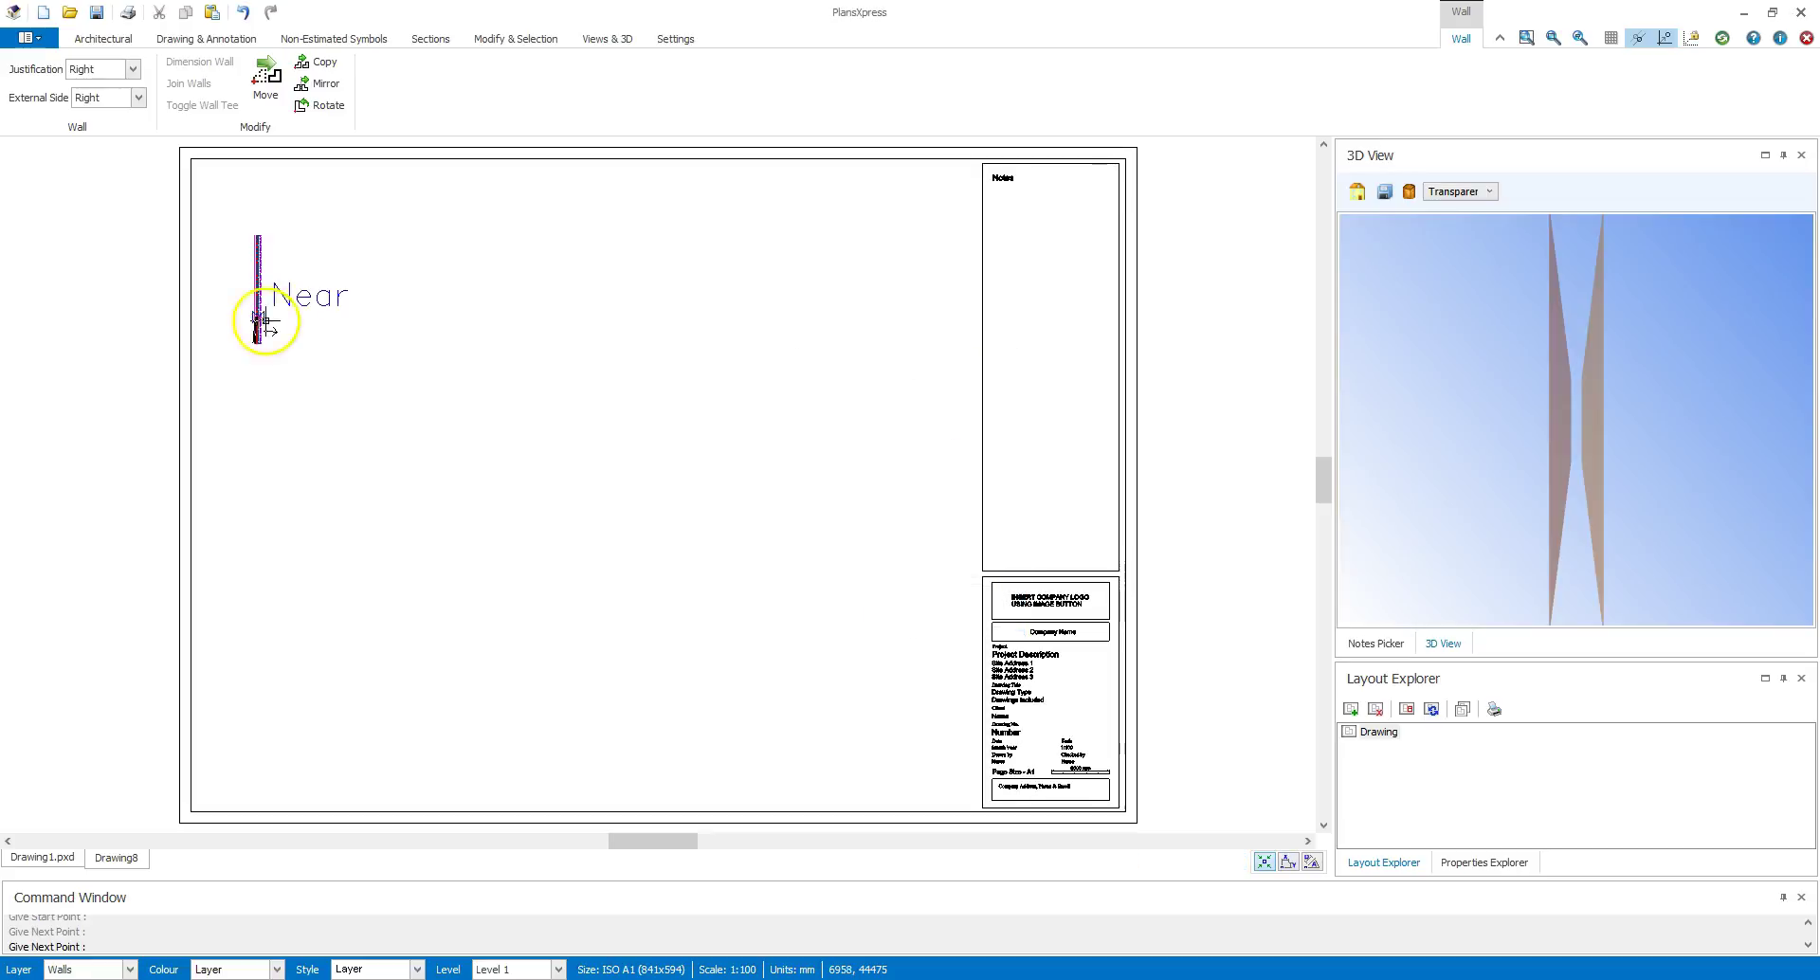
Step: Continue the wall 4500 mm to the right from the lower end of the first wall
{"action": "scroll", "coordinate": [365, 345], "scroll_direction": "up", "scroll_amount": 1}
{"action": "scroll", "coordinate": [354, 345], "scroll_direction": "up", "scroll_amount": 2}
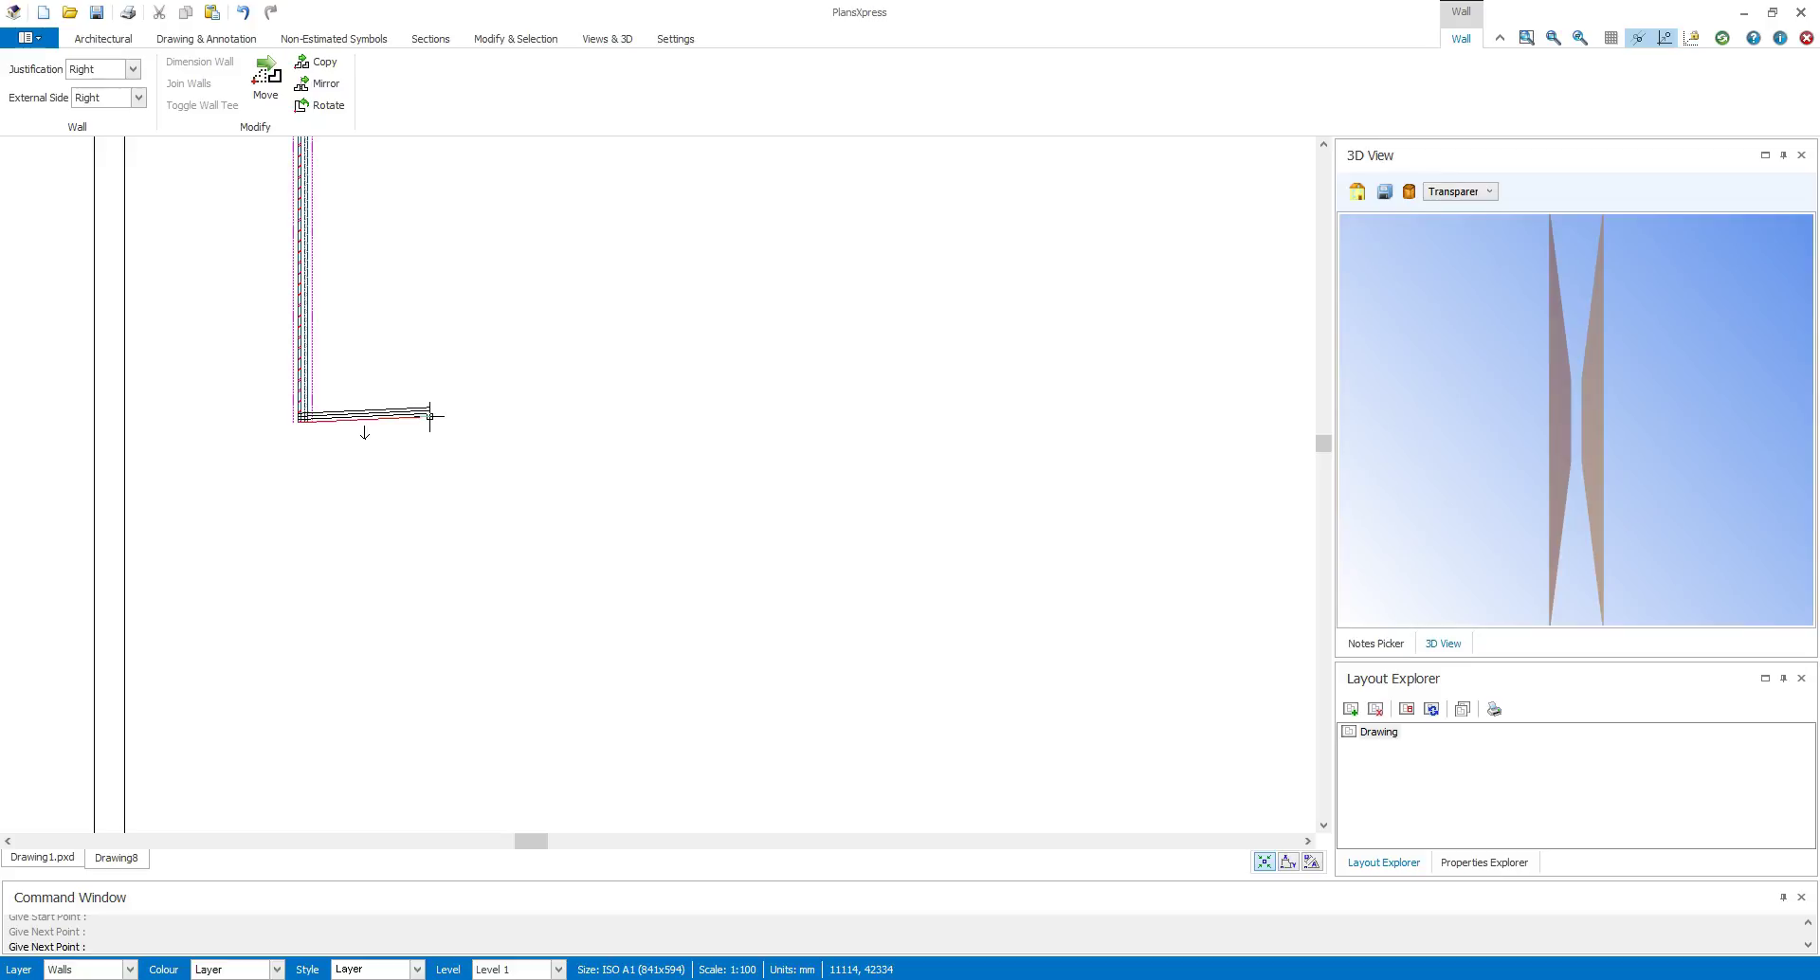
{"action": "left_click", "coordinate": [429, 415]}
{"action": "type", "text": "45"}
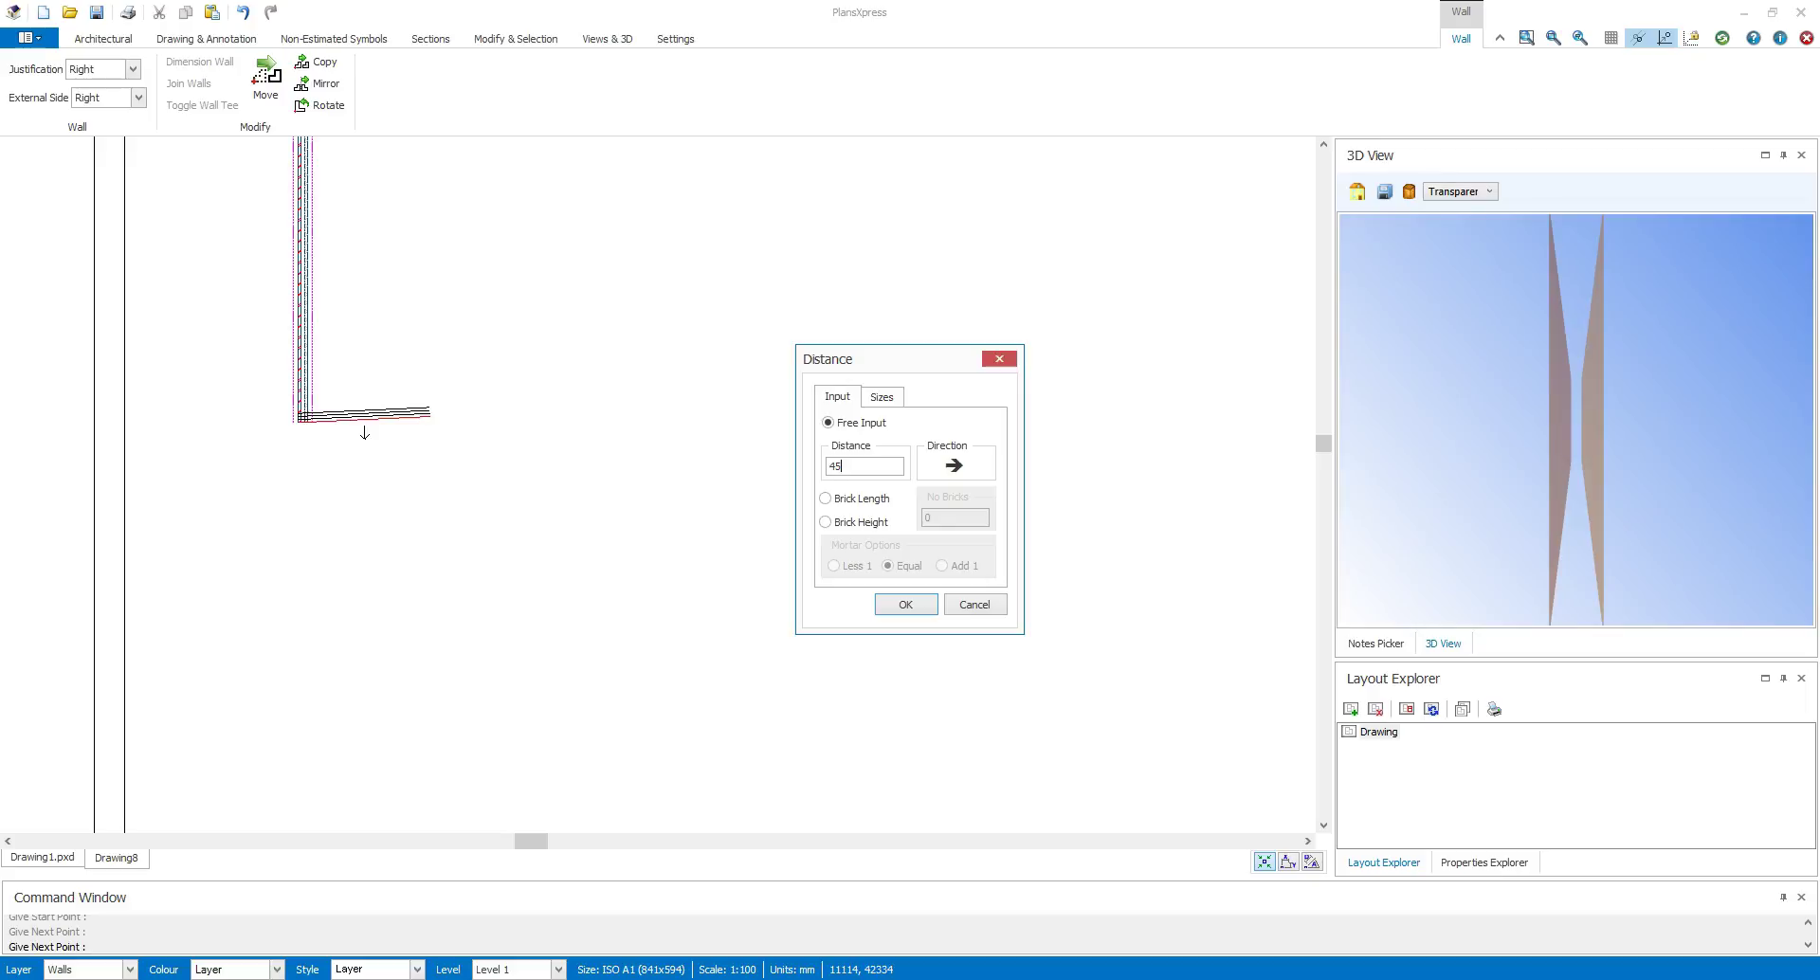
{"action": "type", "text": "00"}
{"action": "key", "text": "Return"}
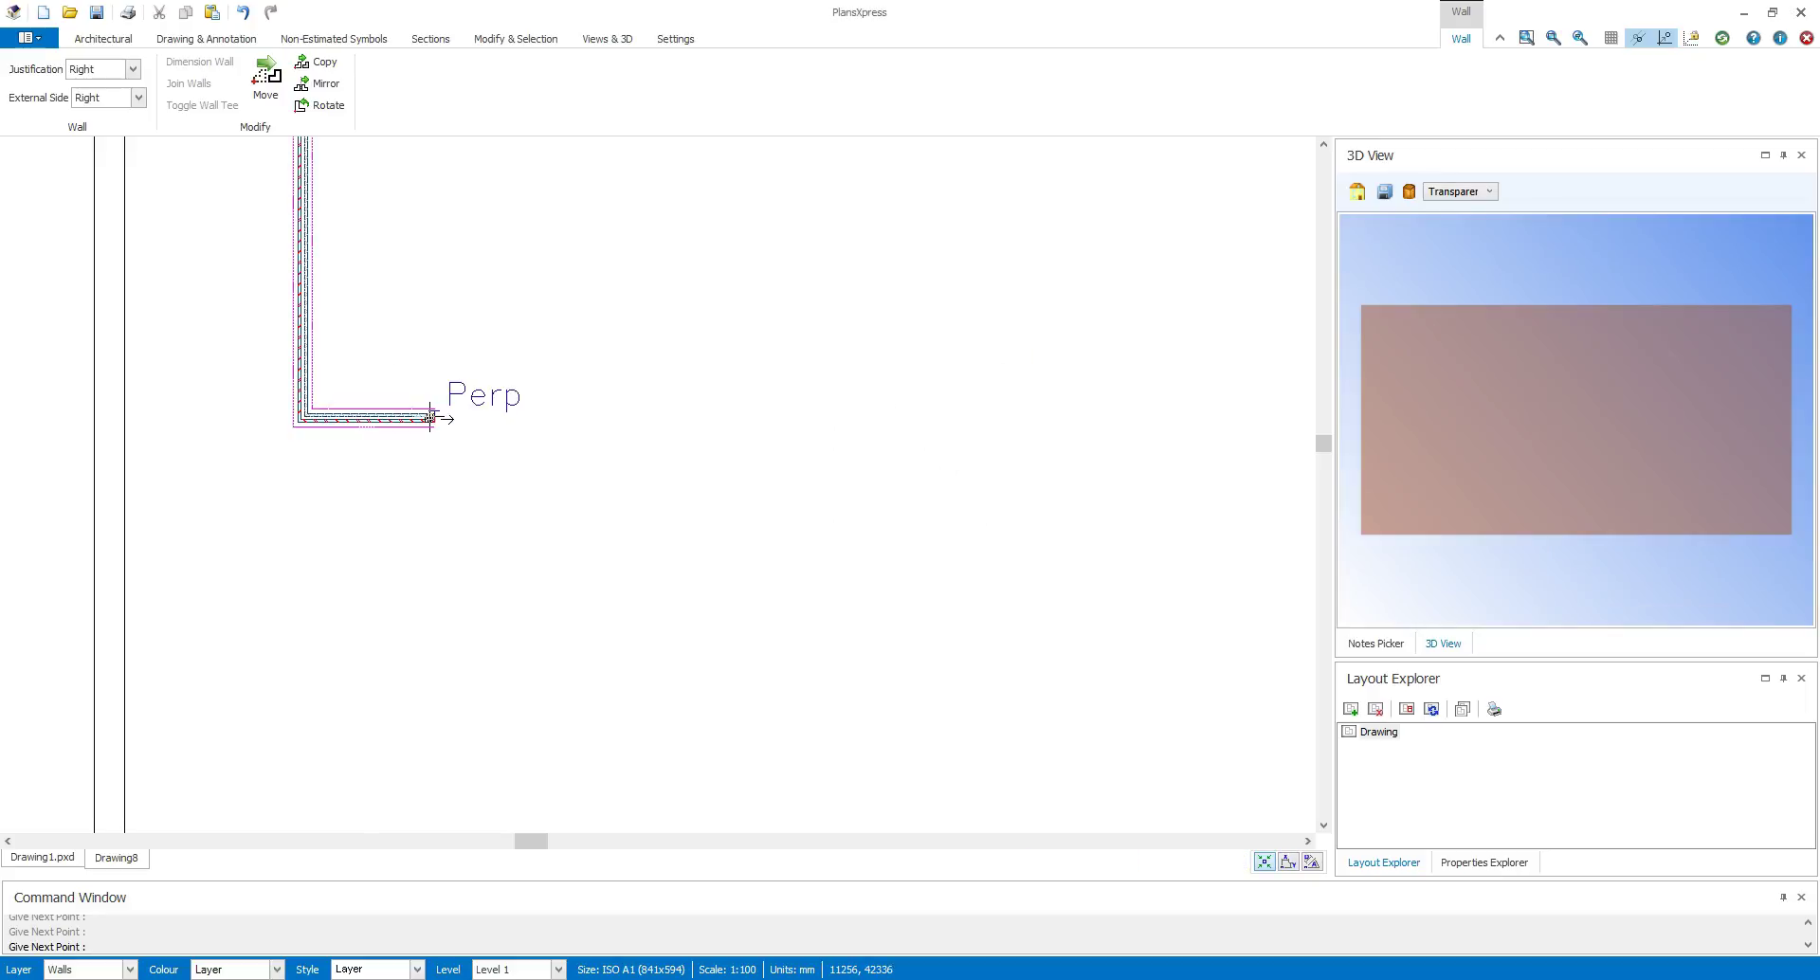
Step: Draw the projecting bay's first side 1800 mm down and its front wall 4500 mm to the right
{"action": "left_click", "coordinate": [430, 415]}
{"action": "type", "text": "1800"}
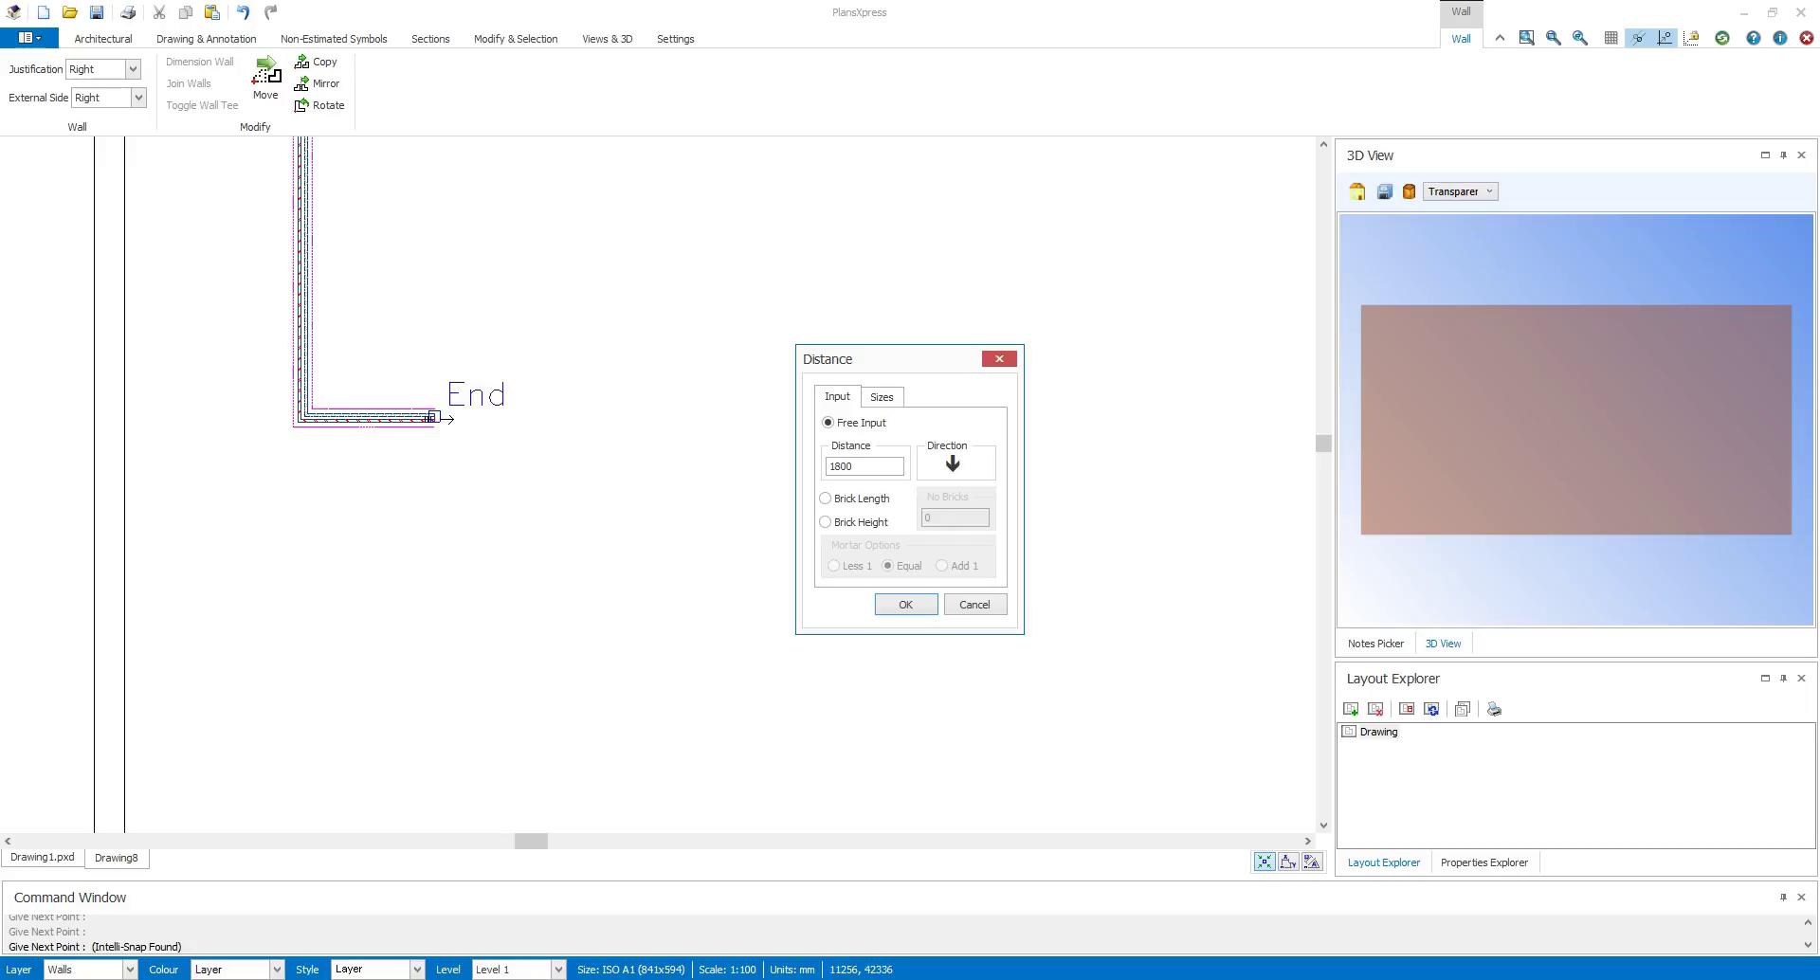
{"action": "key", "text": "Return"}
{"action": "left_click", "coordinate": [433, 416]}
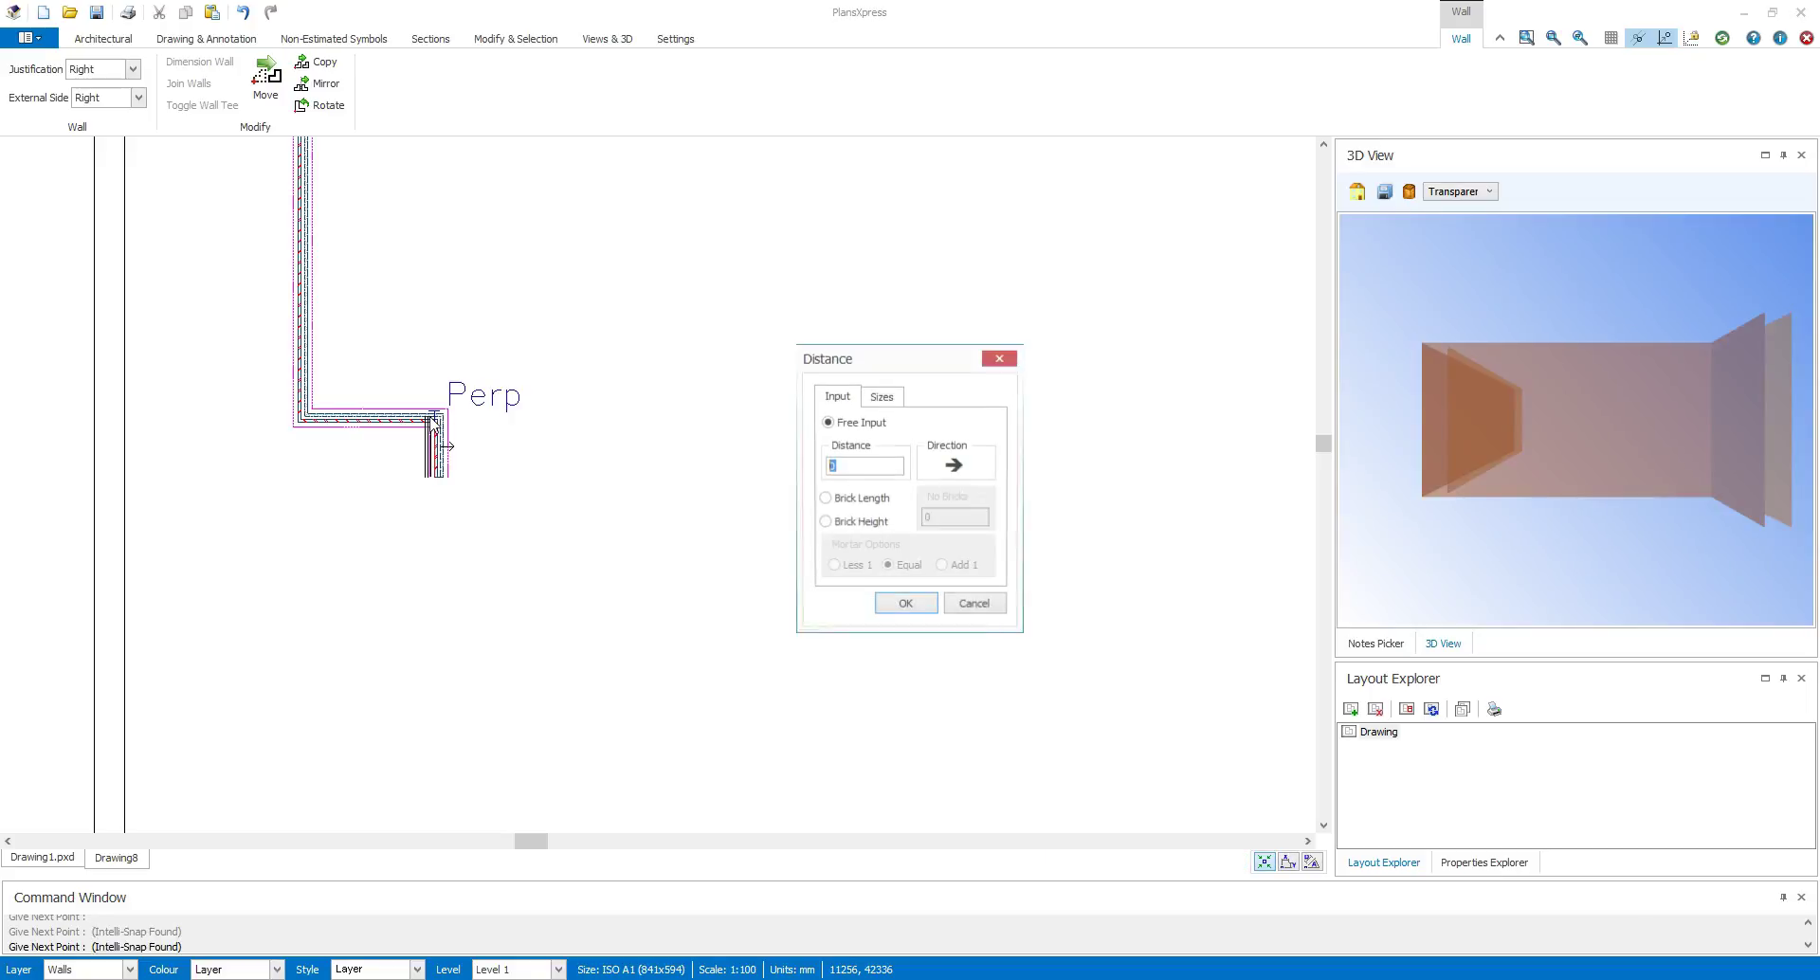
{"action": "type", "text": "4500"}
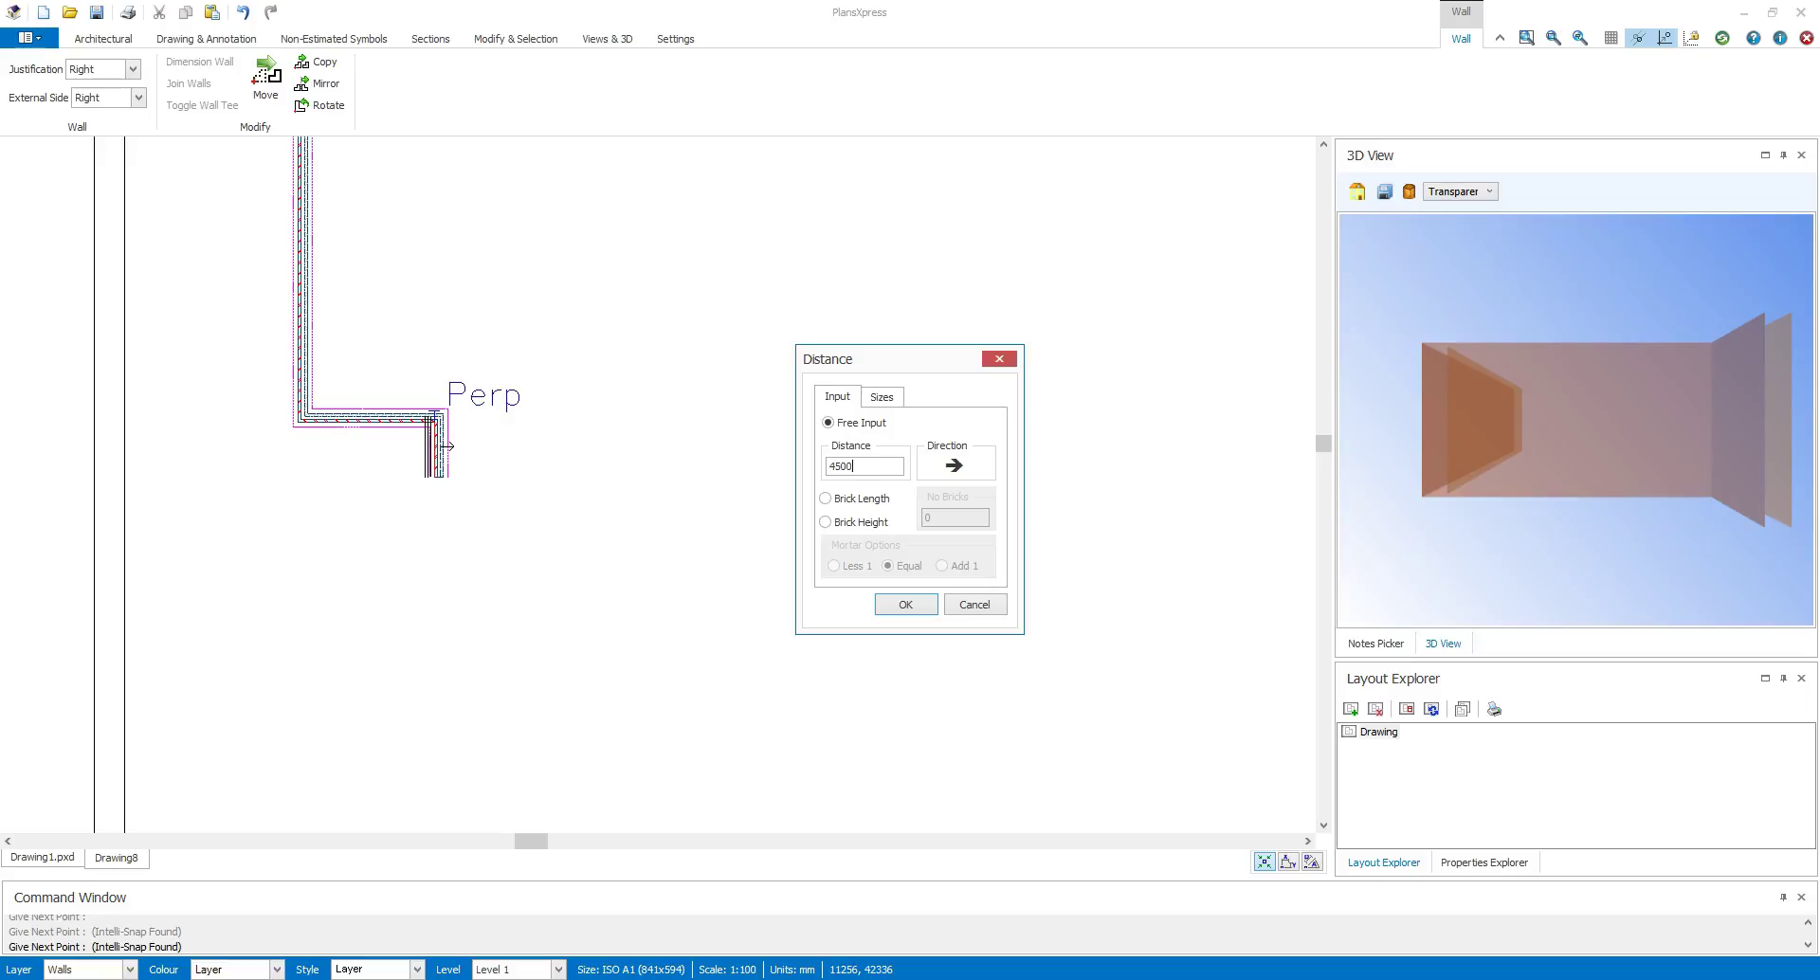
{"action": "key", "text": "Return"}
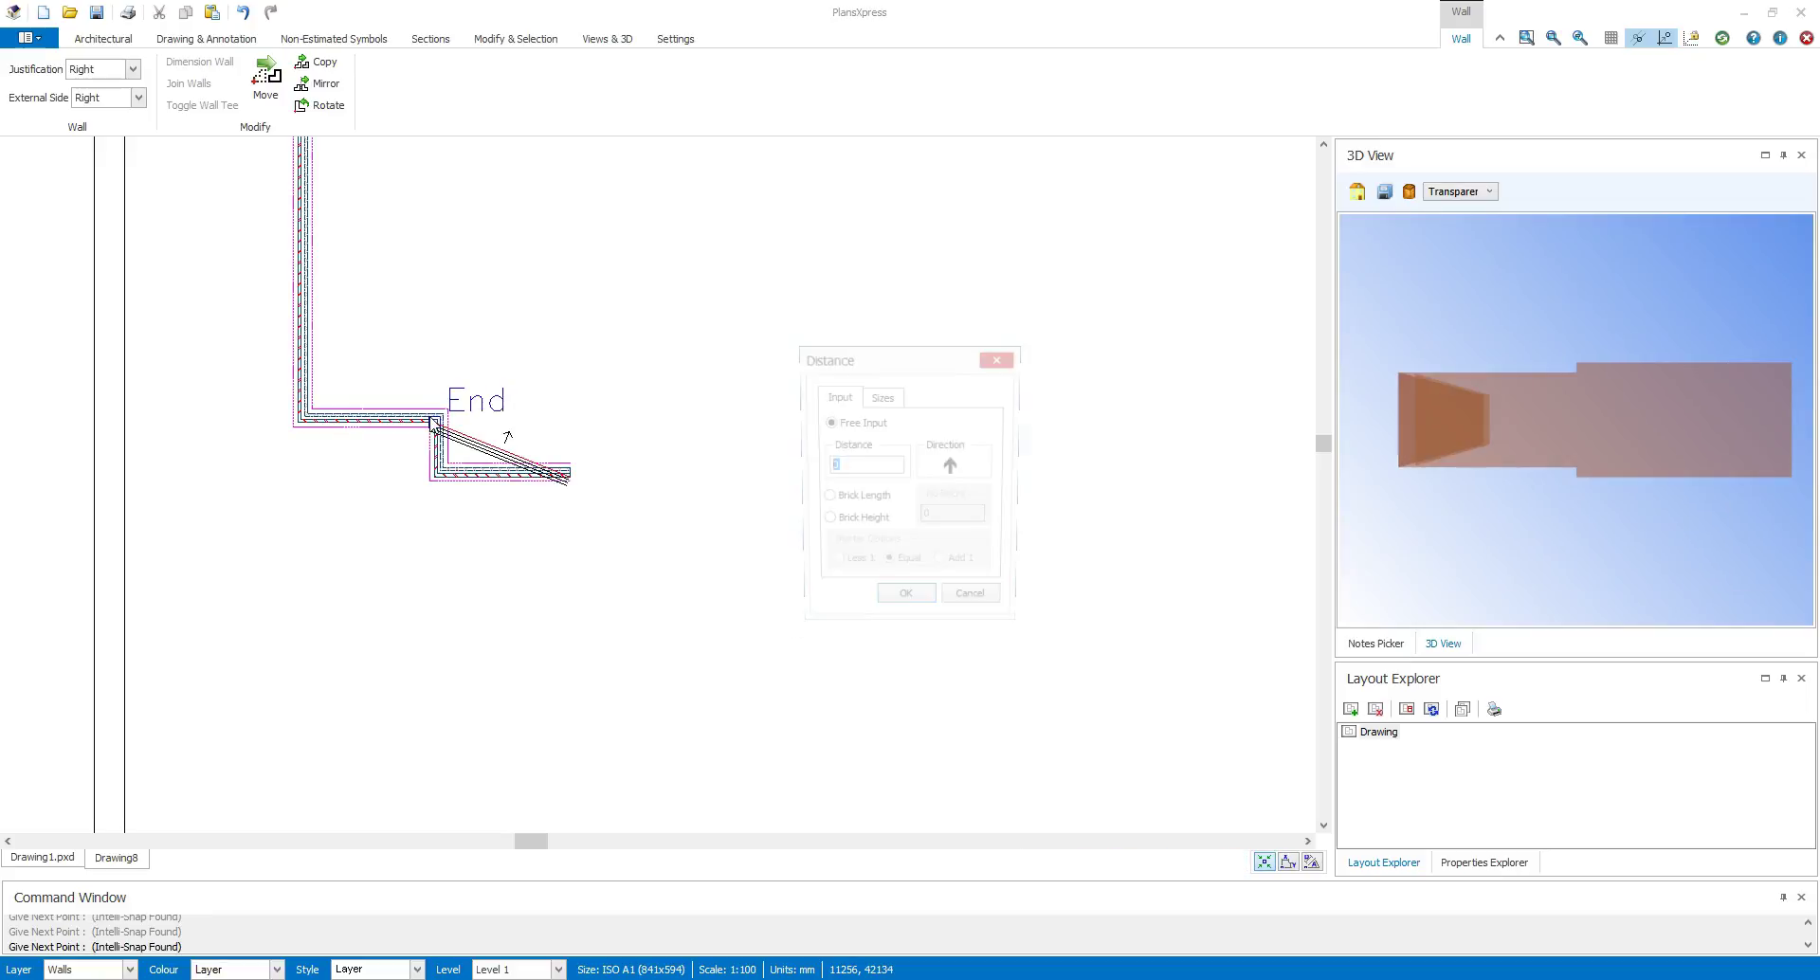
Step: Draw the bay's return wall 1800 mm up and continue the main wall 4500 mm to the right
{"action": "type", "text": "1800"}
{"action": "key", "text": "Return"}
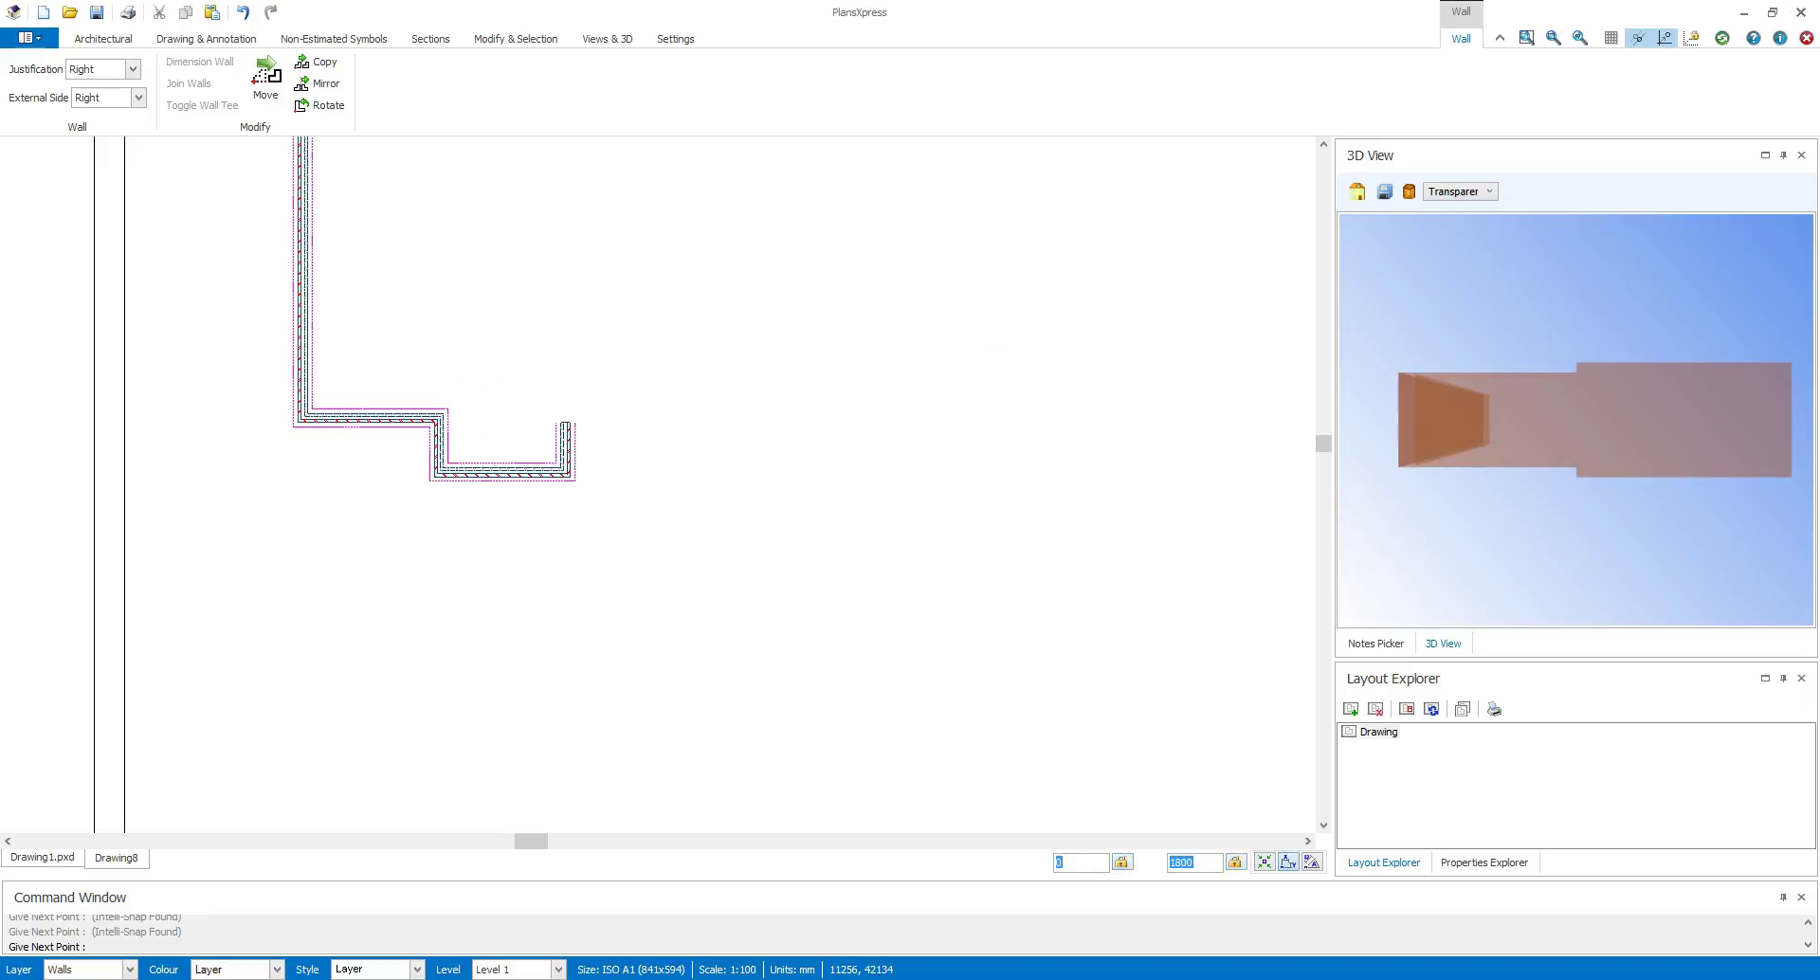
{"action": "type", "text": "45"}
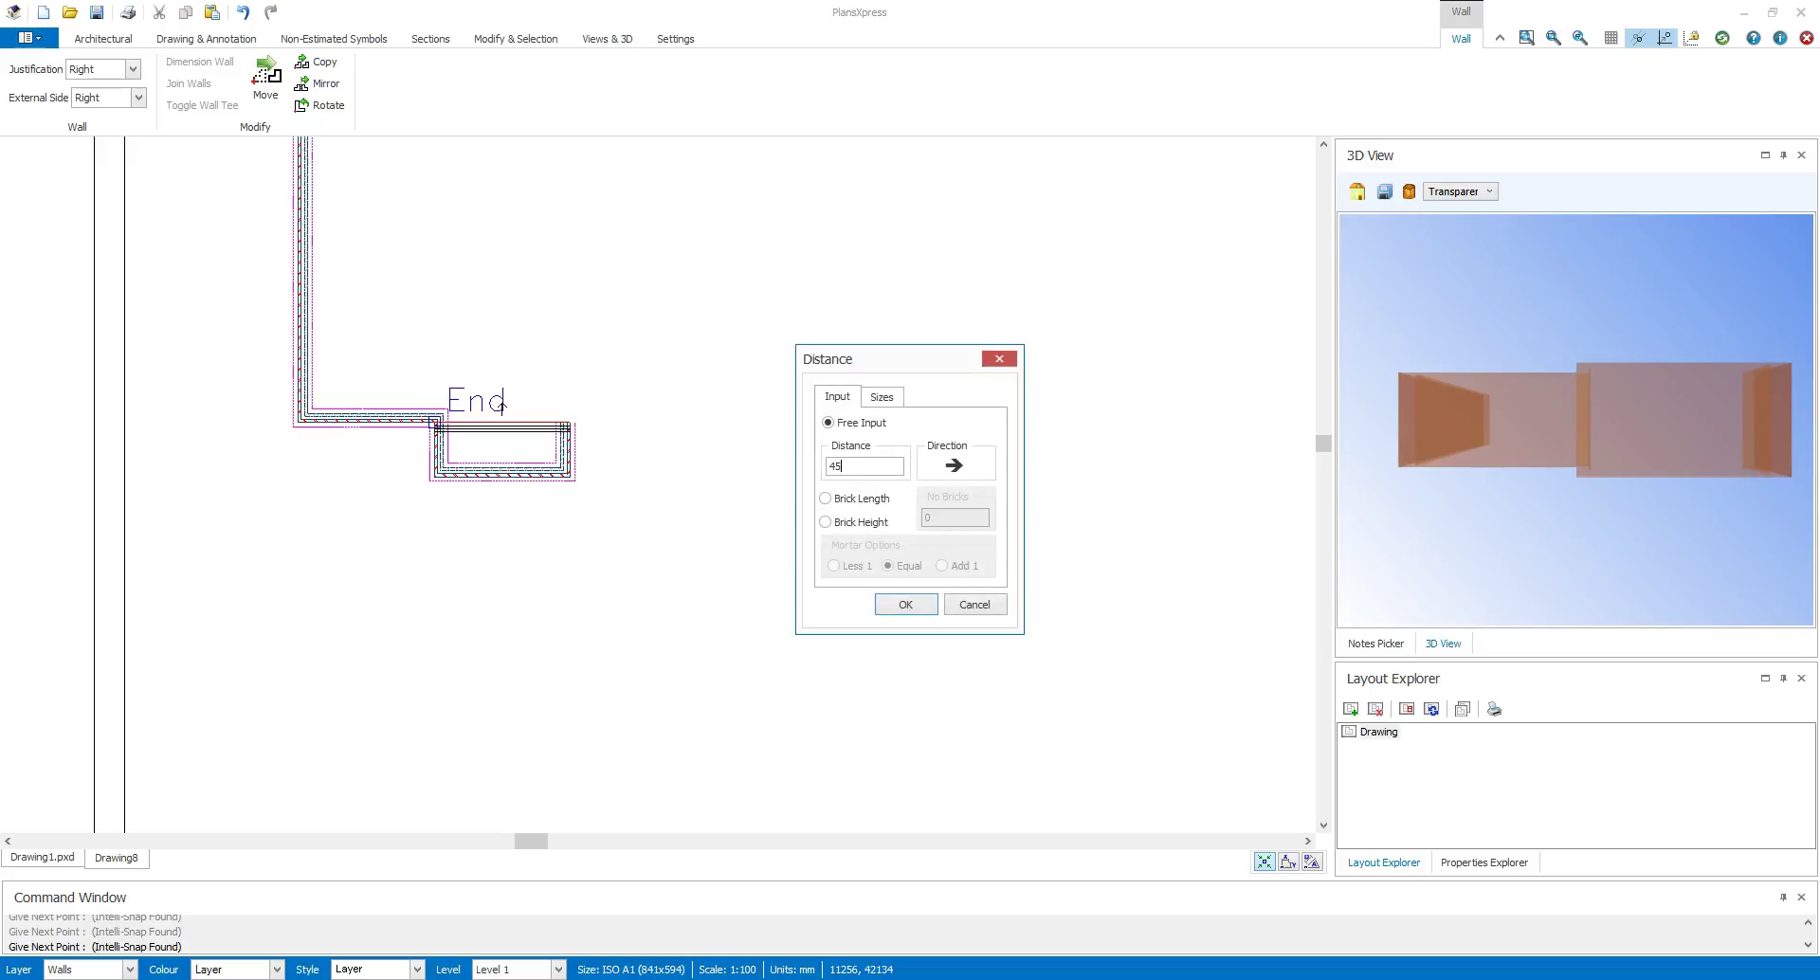
{"action": "type", "text": "00"}
{"action": "key", "text": "Return"}
Step: Close the building outline with the remaining right and upper walls and end the wall command
{"action": "scroll", "coordinate": [565, 346], "scroll_direction": "down", "scroll_amount": 2}
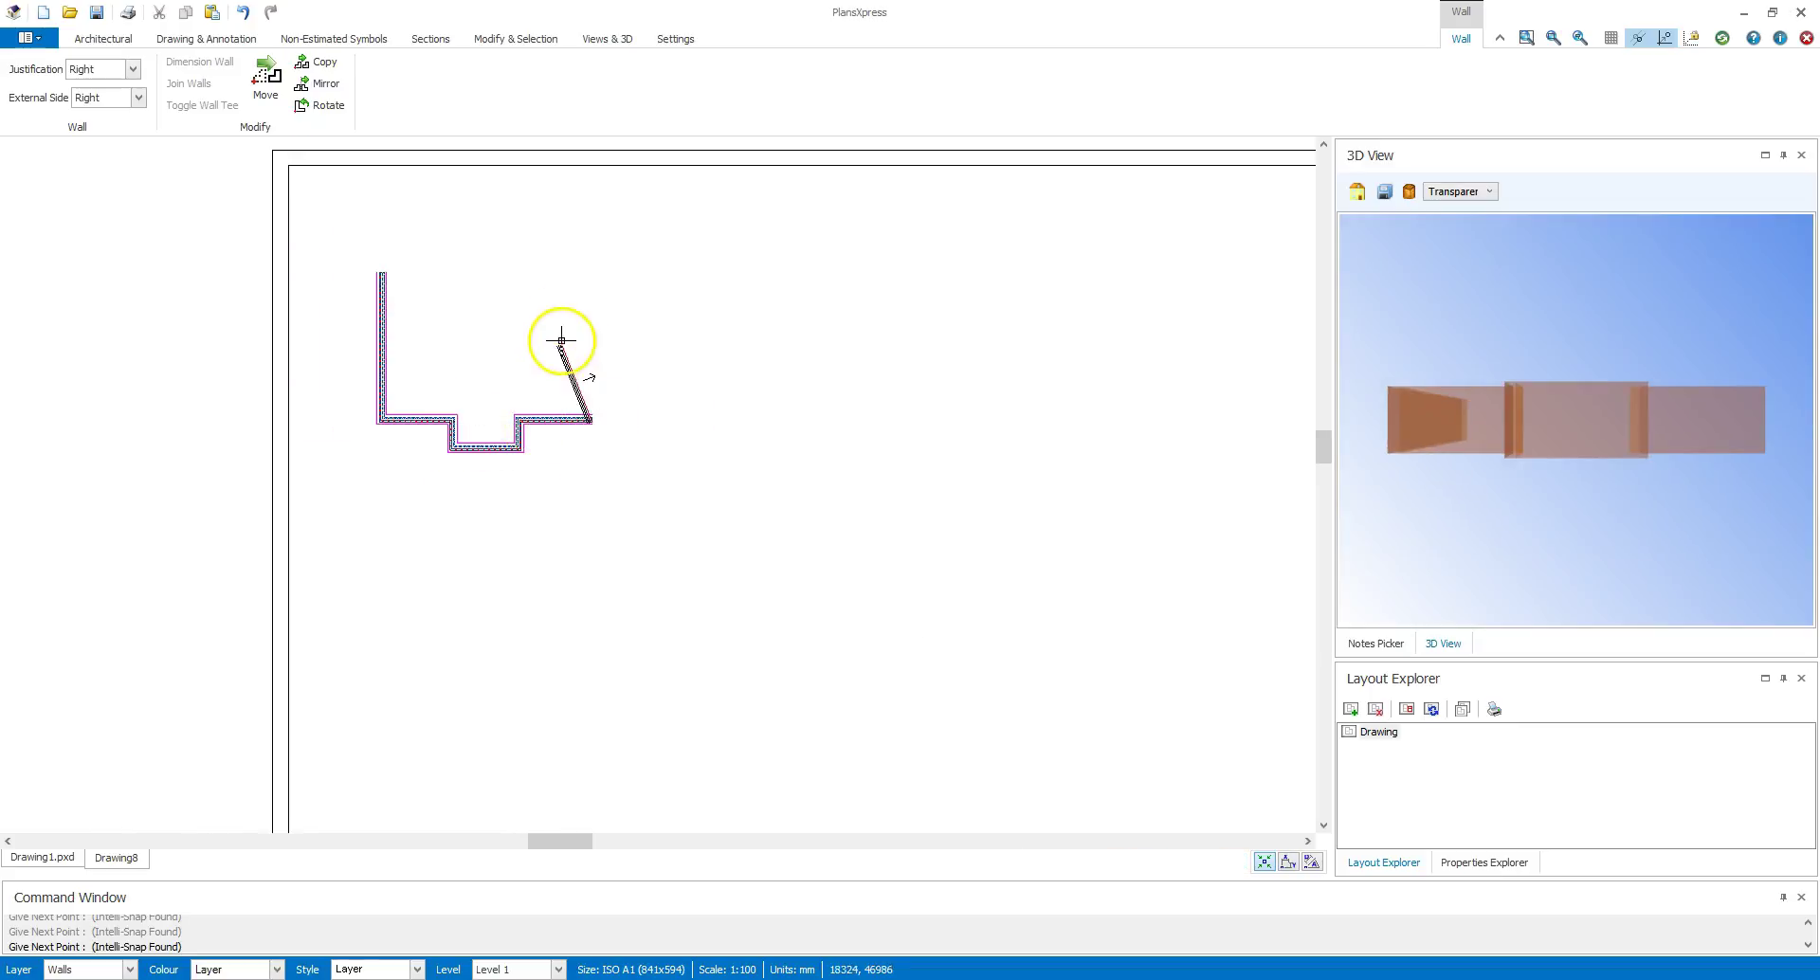
{"action": "left_click", "coordinate": [580, 288]}
{"action": "right_click", "coordinate": [580, 288]}
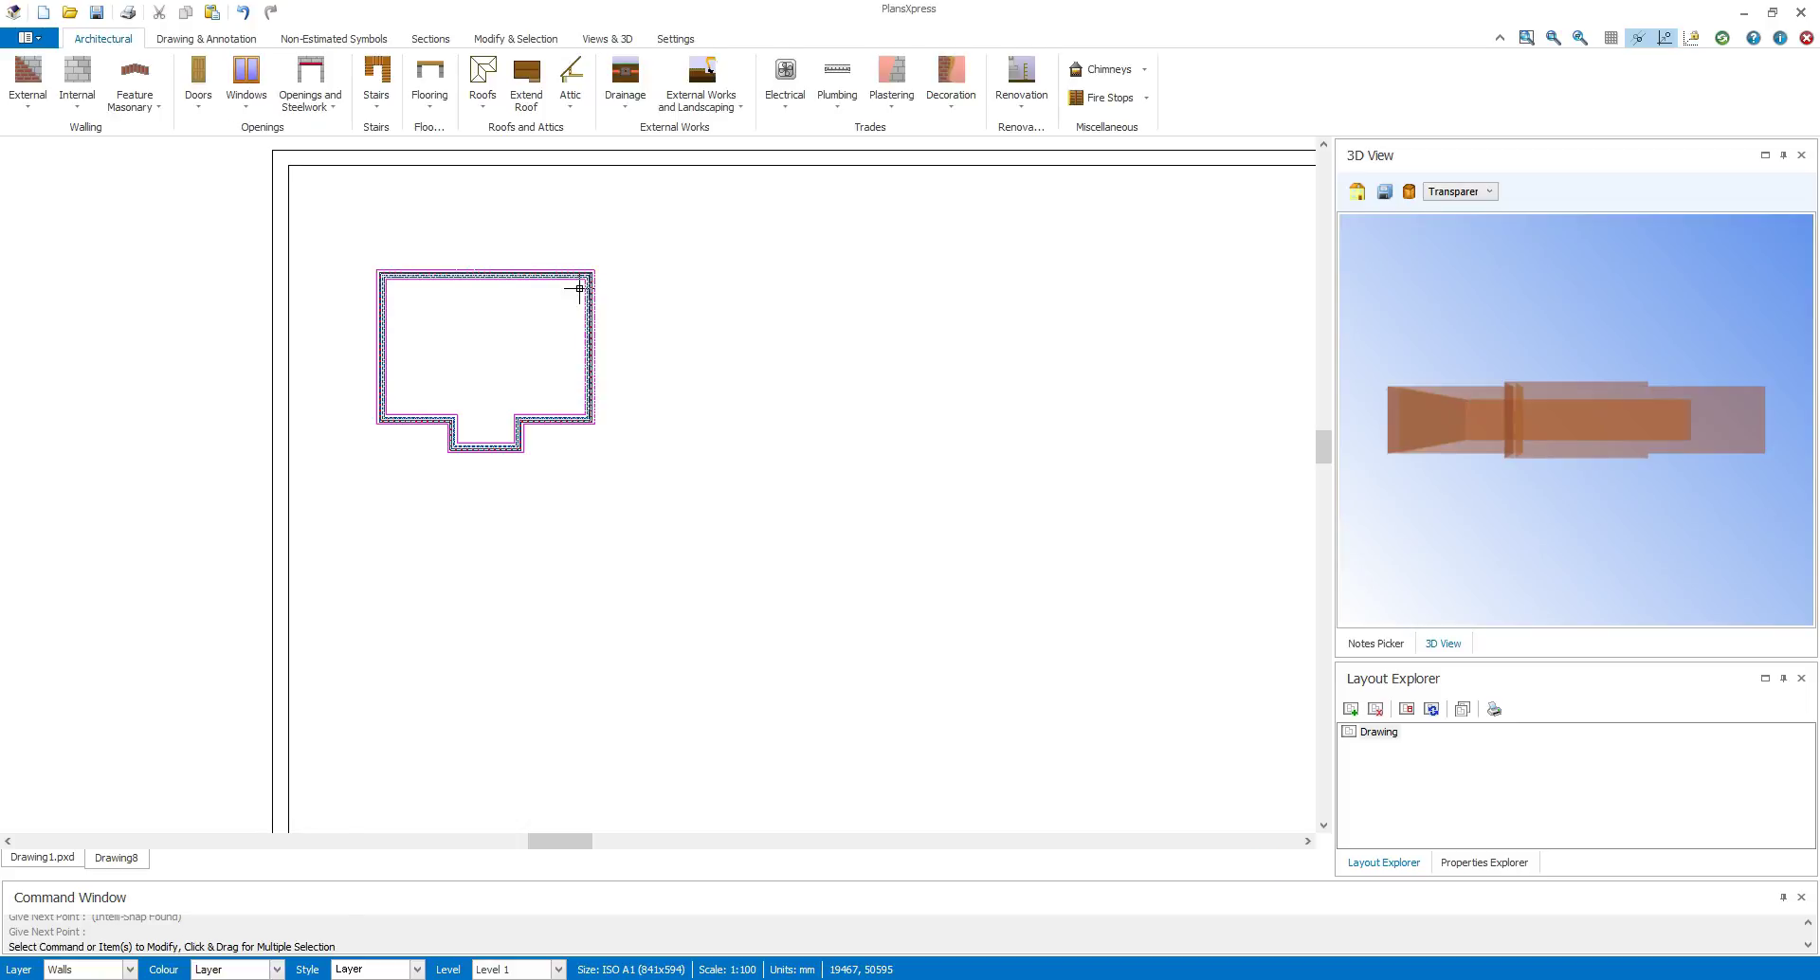
Step: Orbit the 3D model to see the walls from above and set its display style to Shaded
{"action": "left_click", "coordinate": [1471, 439]}
{"action": "left_click_drag", "start_coordinate": [1470, 439], "coordinate": [1512, 493]}
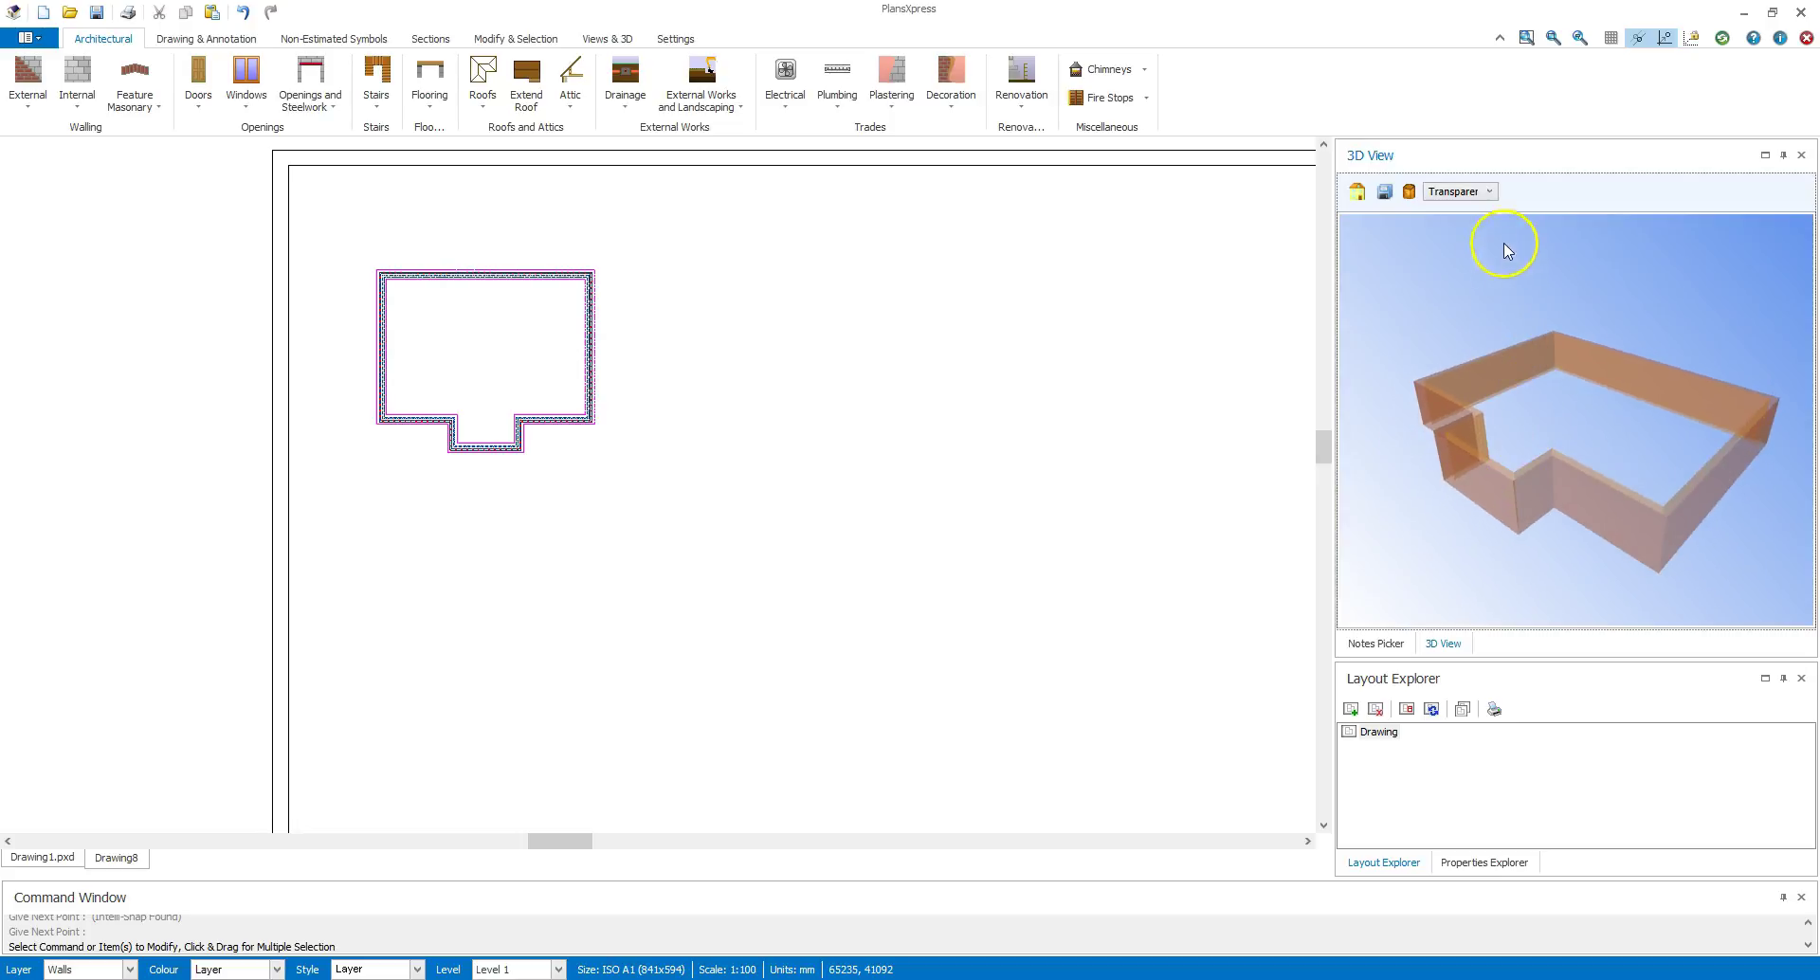
{"action": "left_click", "coordinate": [1490, 191]}
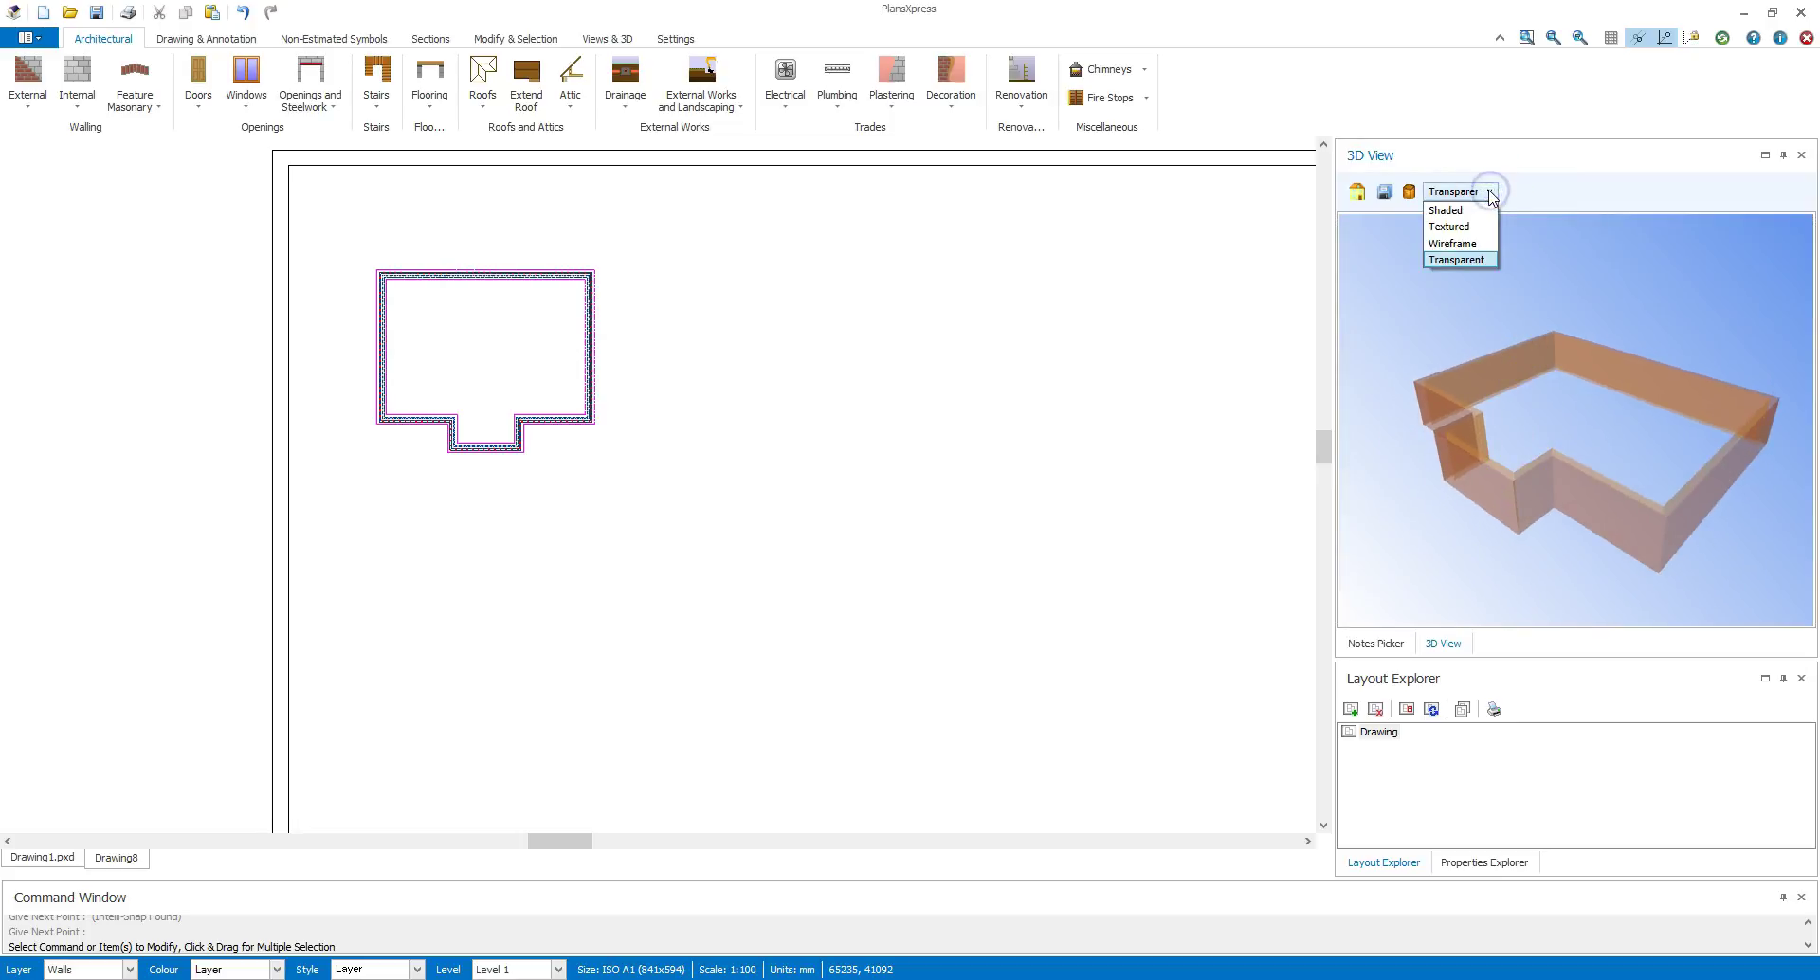
{"action": "left_click", "coordinate": [1484, 212]}
{"action": "left_click_drag", "start_coordinate": [1471, 487], "coordinate": [1536, 487]}
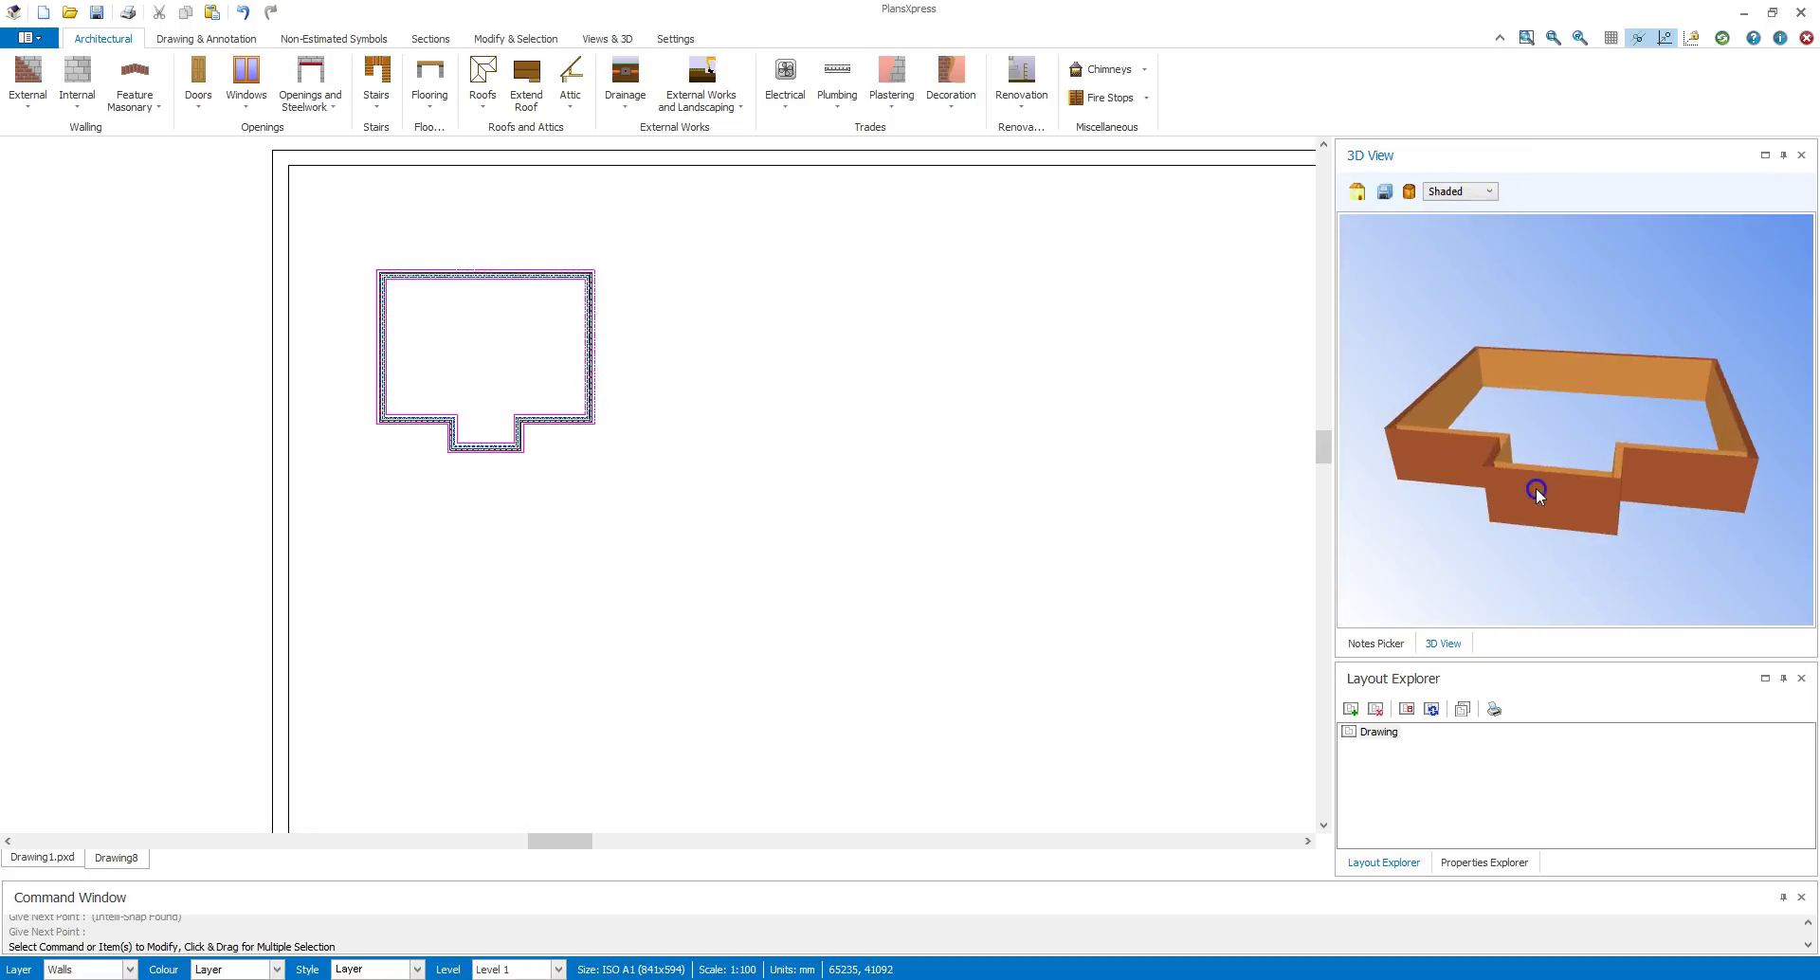
Step: Set the 3D model's display style to Textured, close the 3D view and cancel any active command
{"action": "left_click", "coordinate": [1488, 192]}
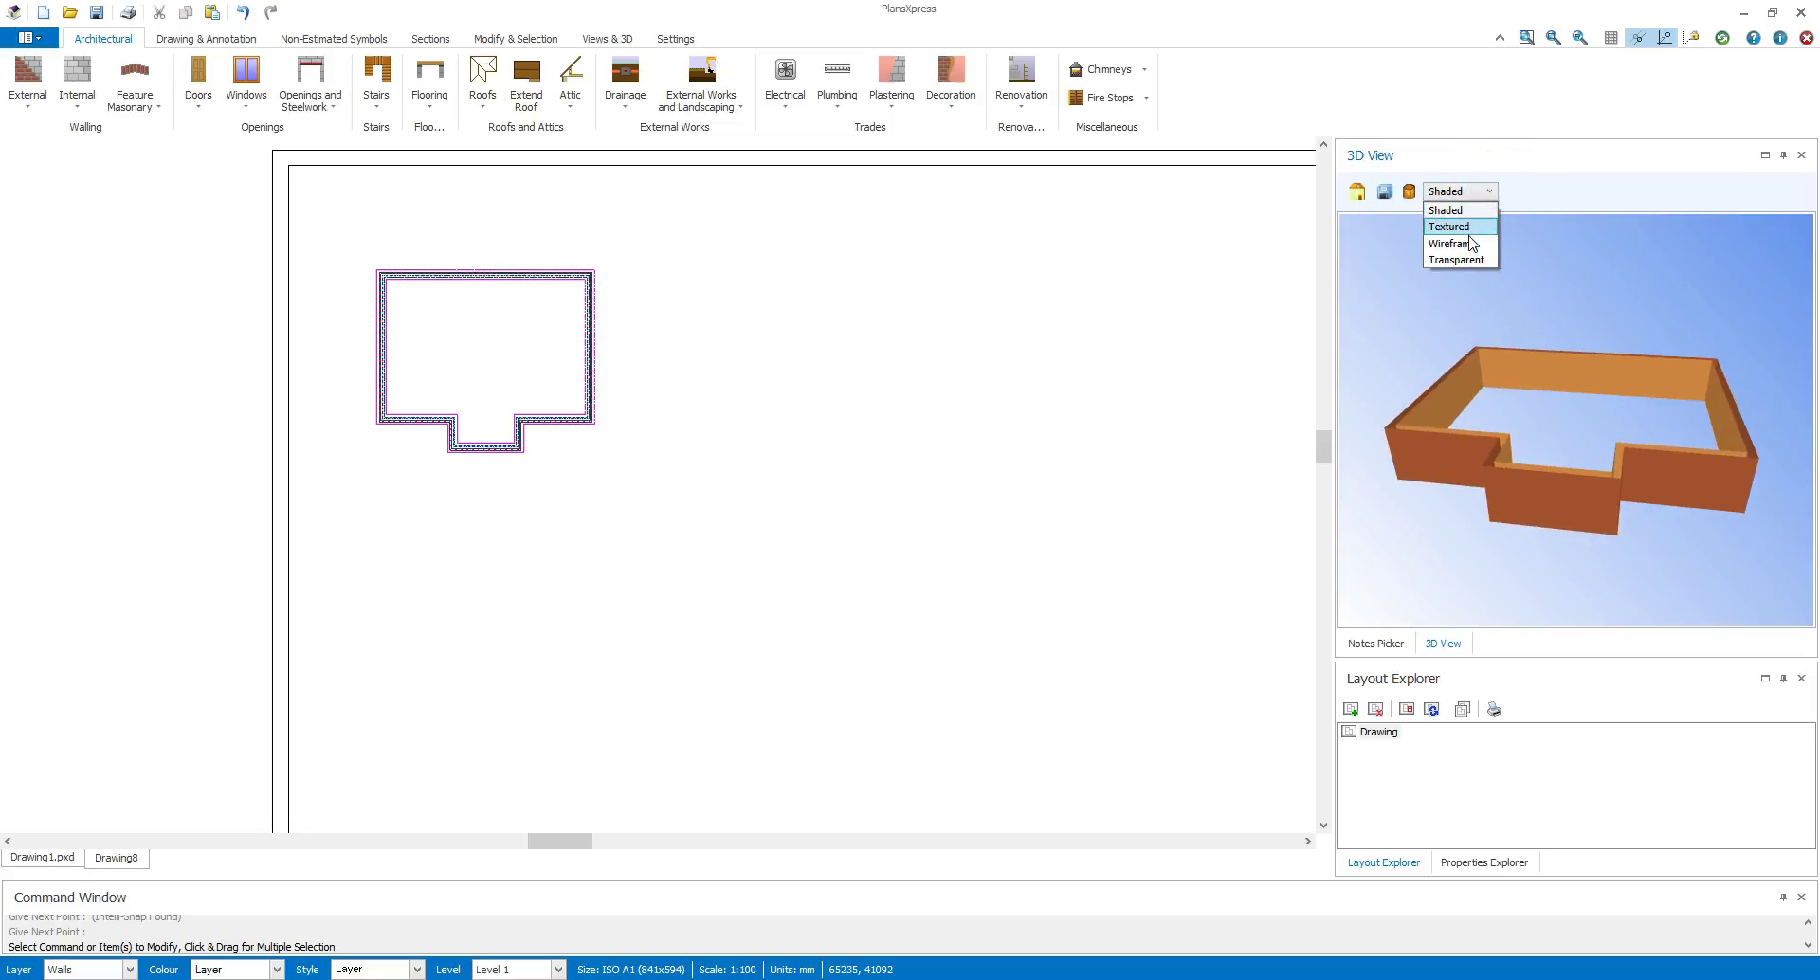
{"action": "left_click", "coordinate": [1465, 227]}
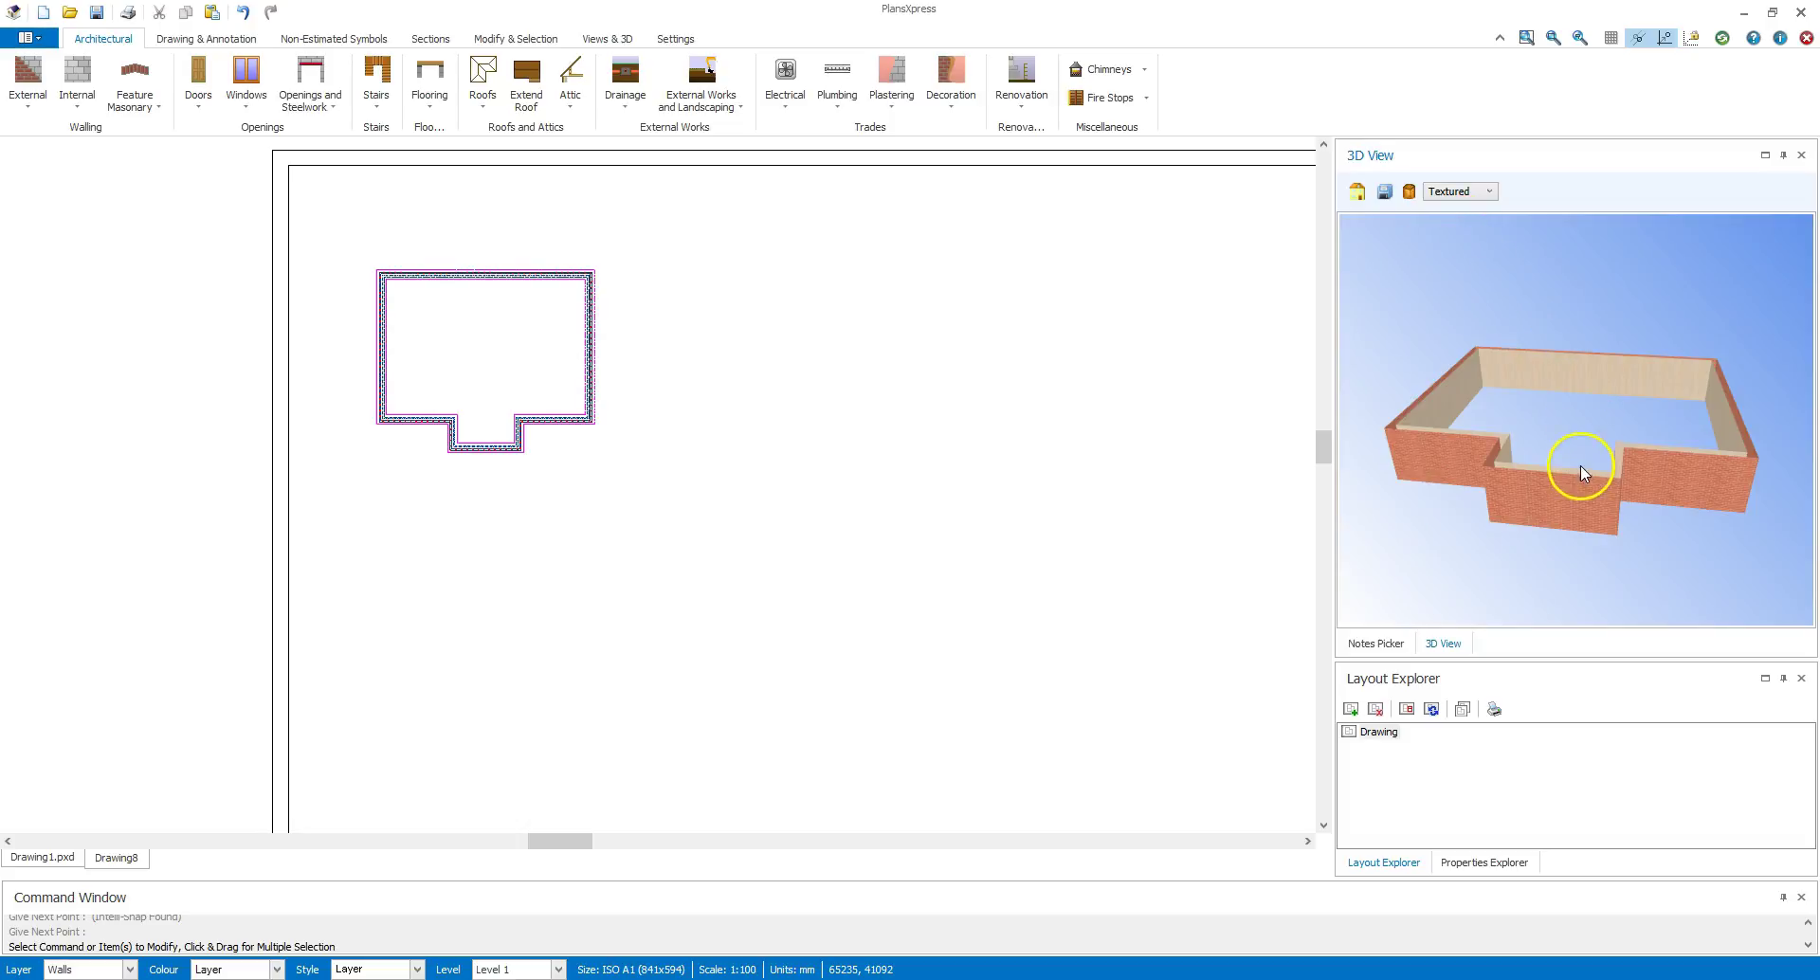
{"action": "left_click", "coordinate": [1801, 157]}
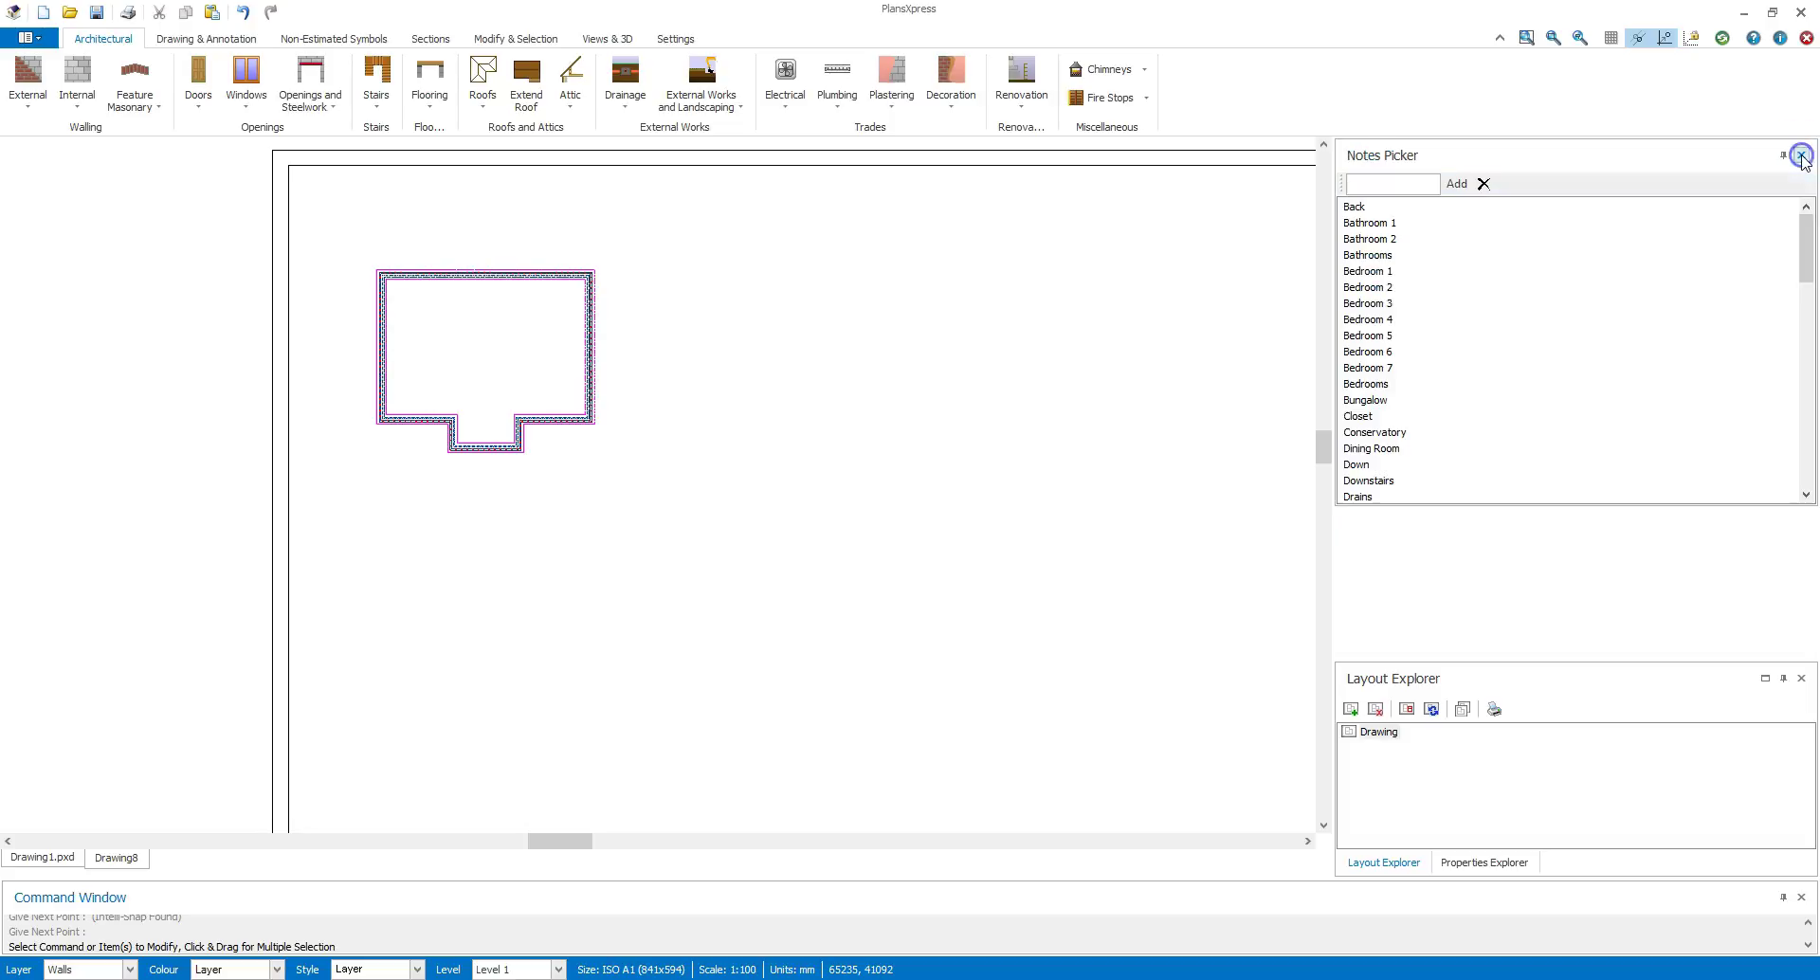
{"action": "key", "text": "Escape"}
{"action": "key", "text": "Escape"}
Step: Start an internal ground floor block wall for 2.4 floor to joist height (Single Storey), keeping the default wall, foundation, footing and plastering values
{"action": "scroll", "coordinate": [485, 336], "scroll_direction": "up", "scroll_amount": 2}
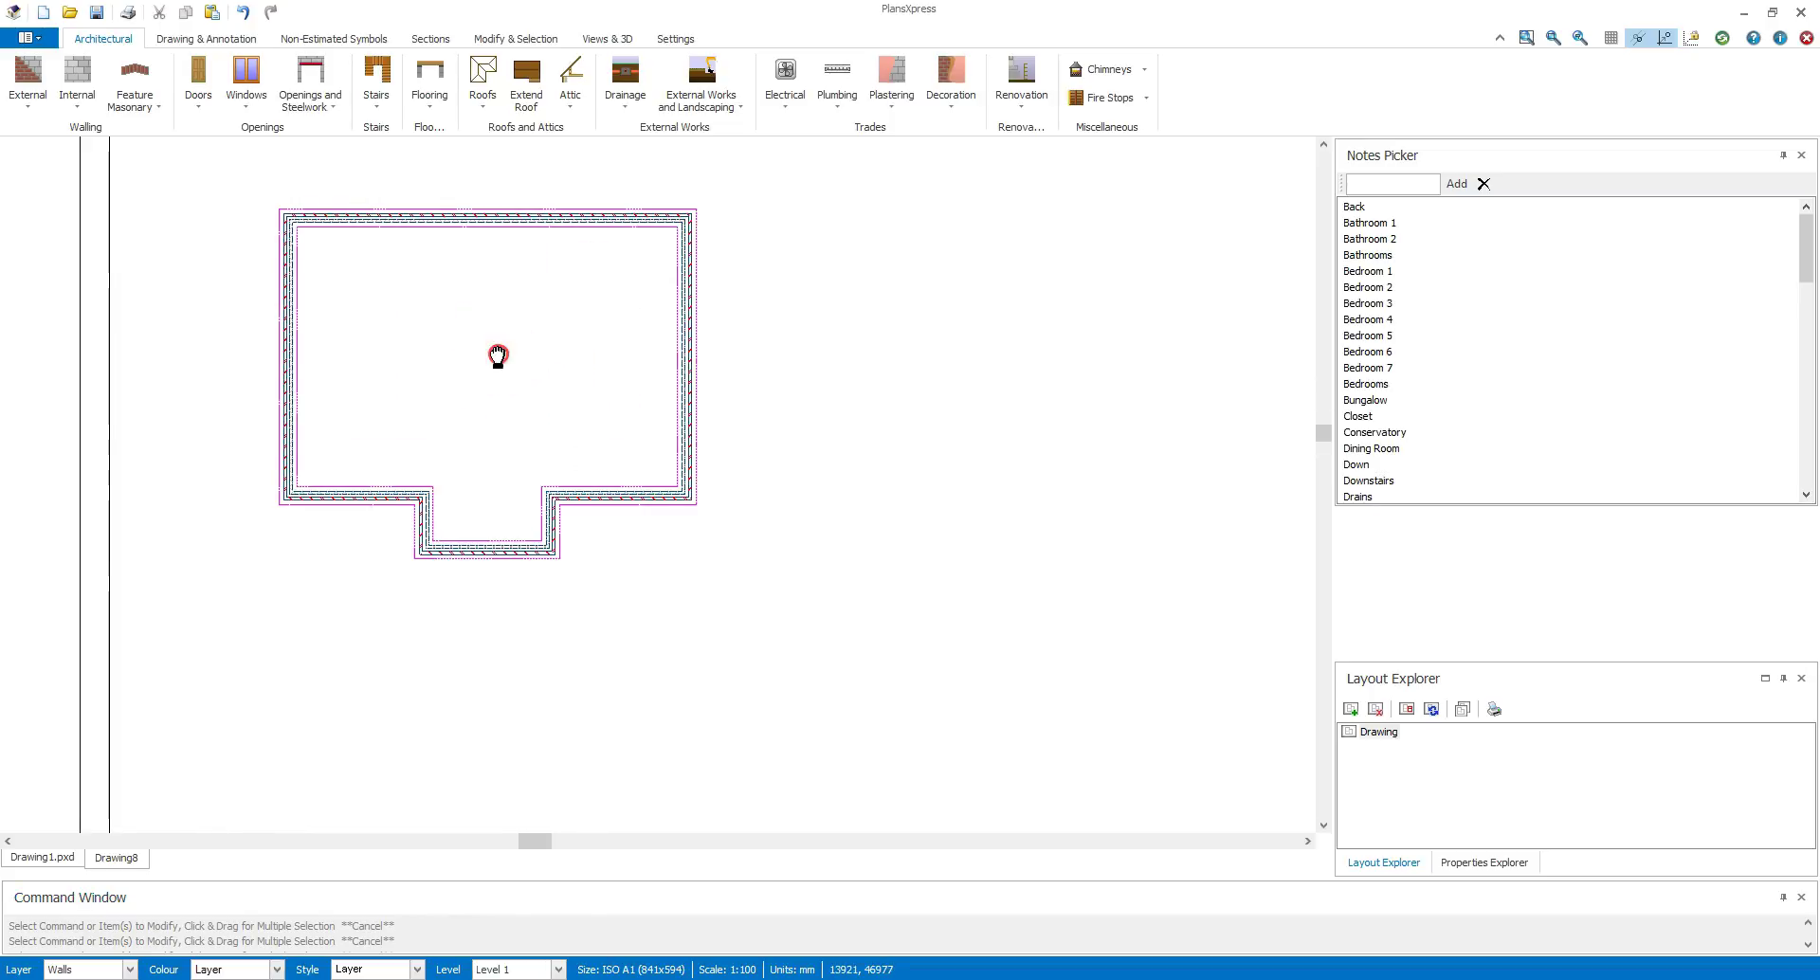
{"action": "scroll", "coordinate": [531, 389], "scroll_direction": "up", "scroll_amount": 2}
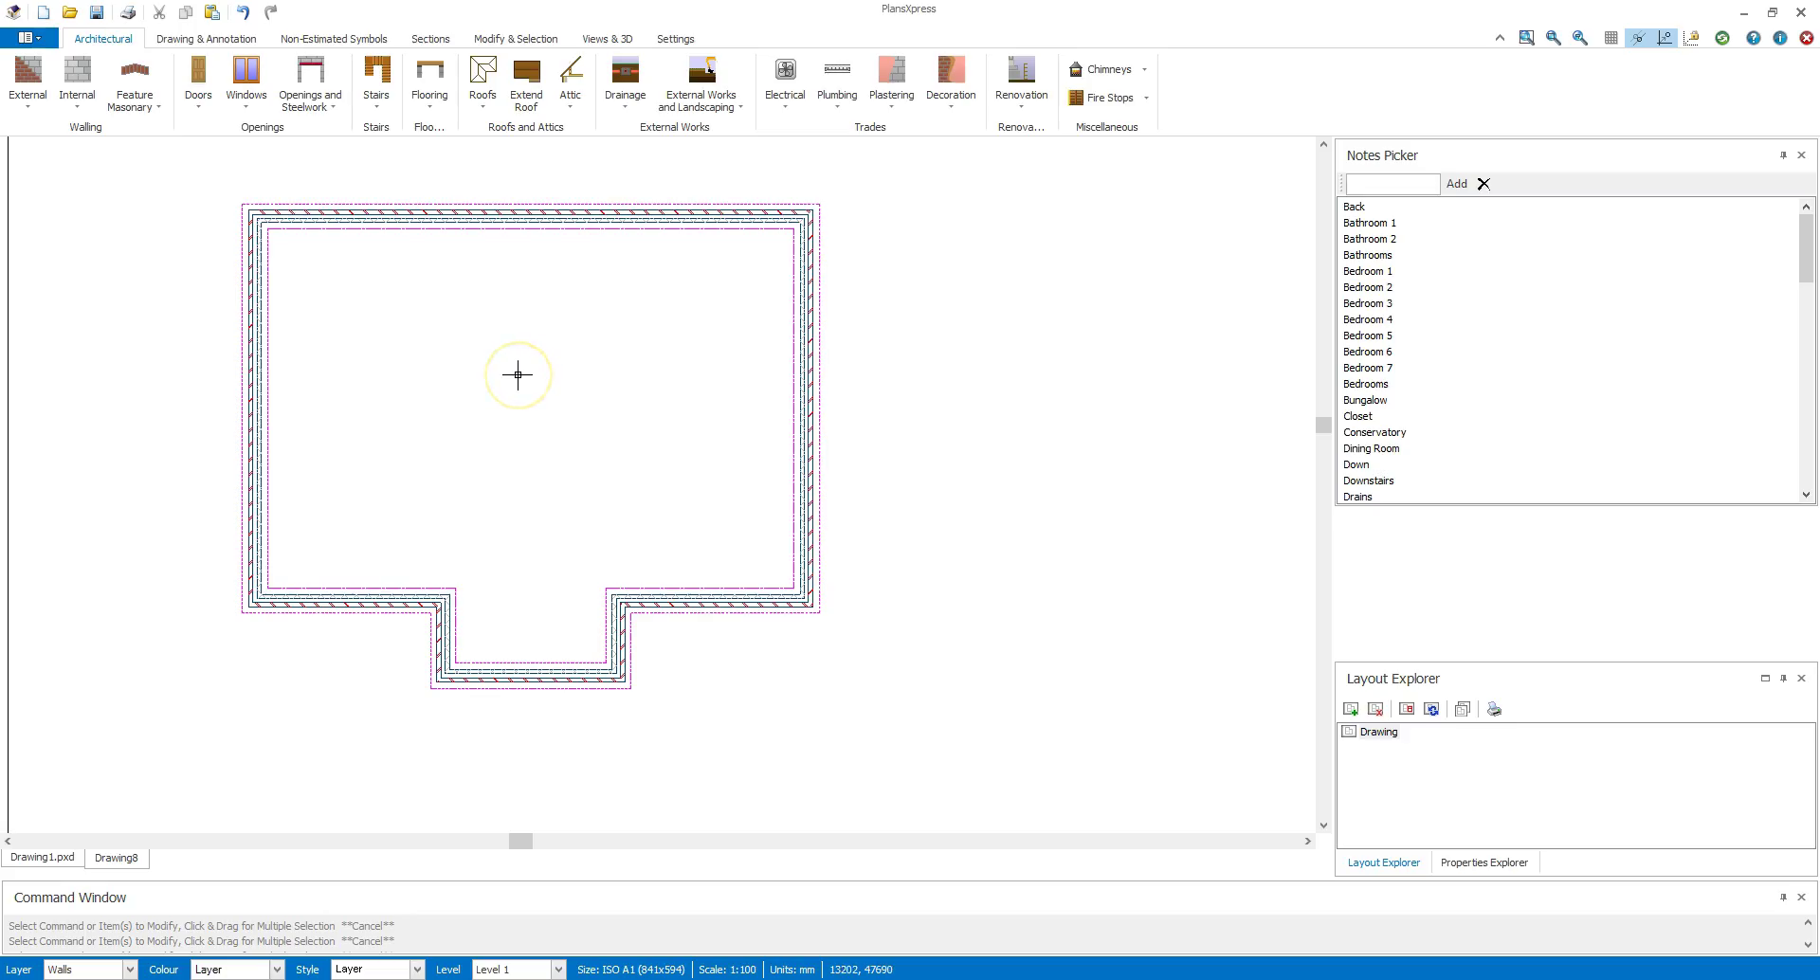
{"action": "left_click", "coordinate": [85, 114]}
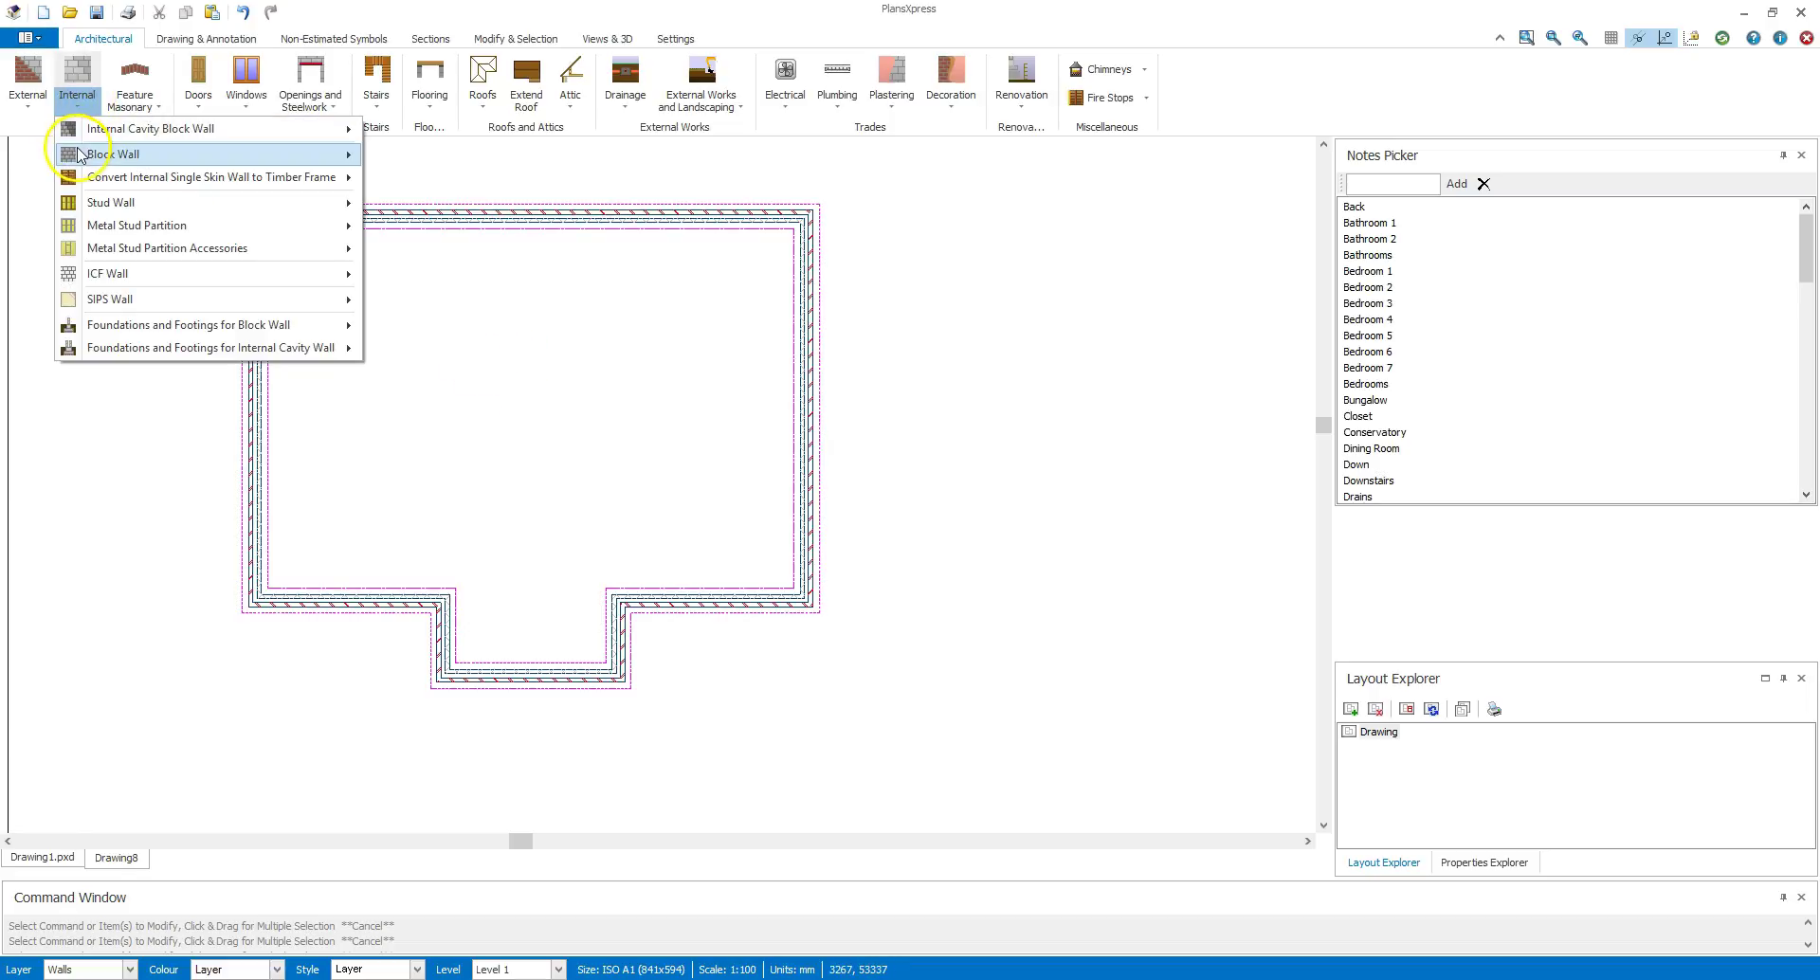
{"action": "mouse_move", "coordinate": [80, 155]}
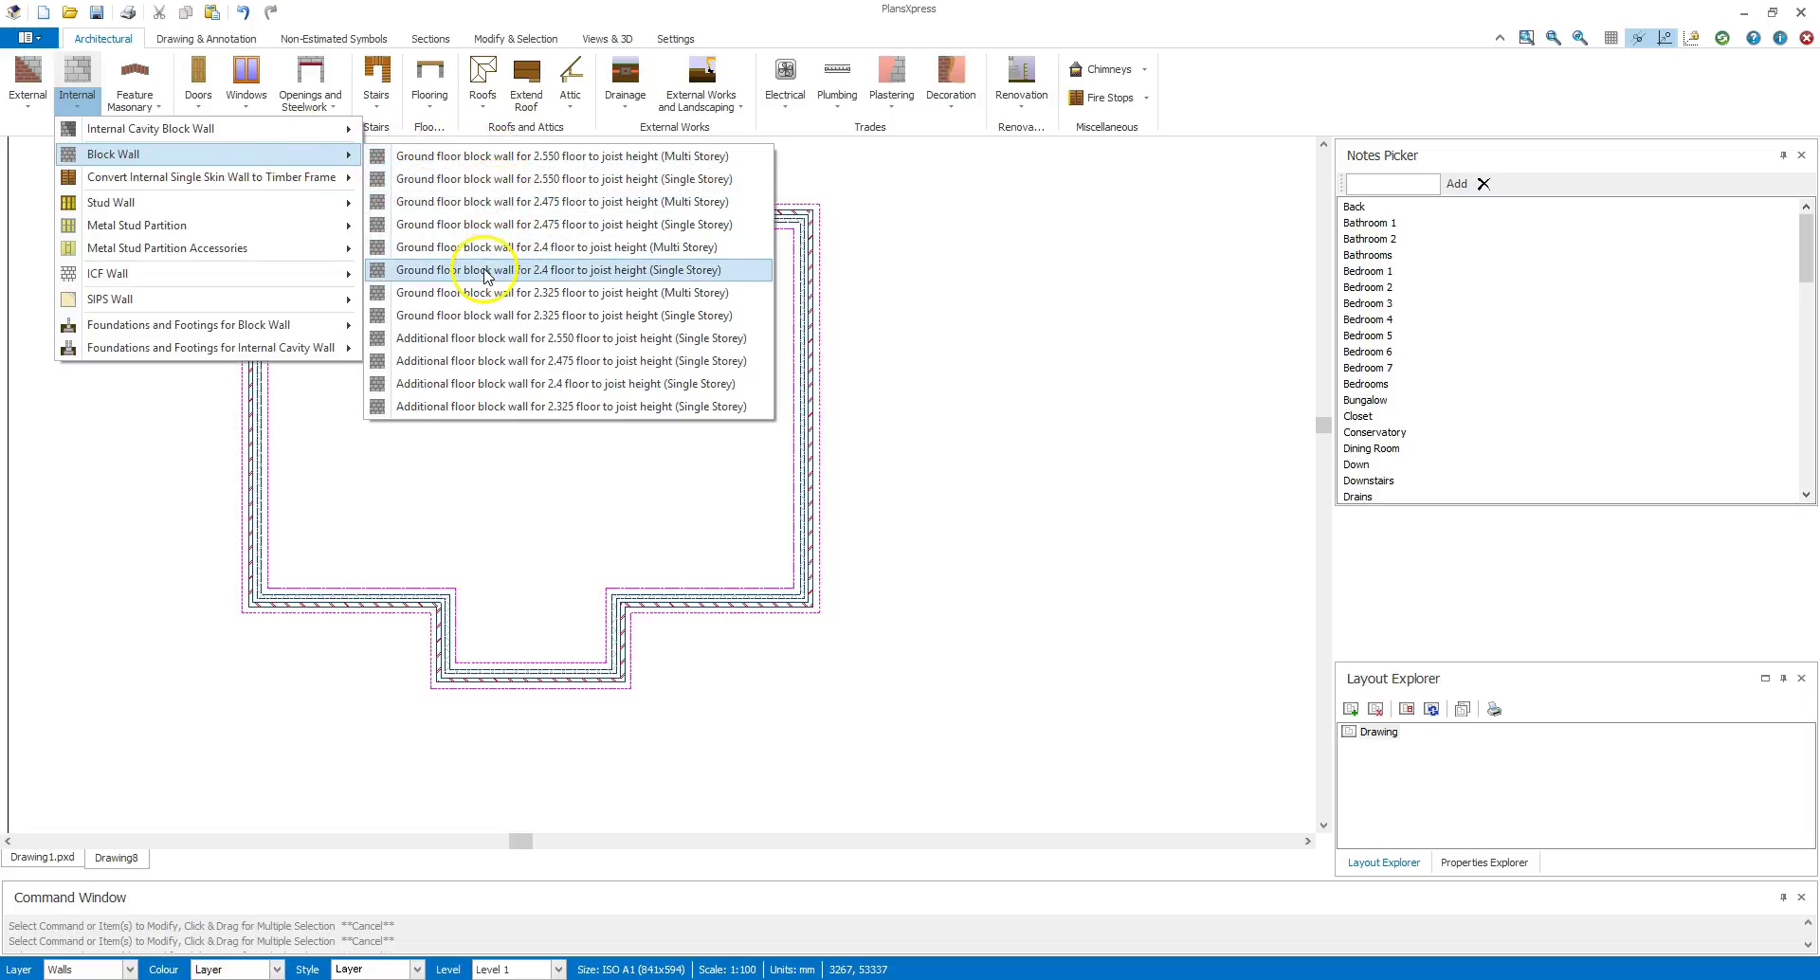
{"action": "left_click", "coordinate": [485, 271]}
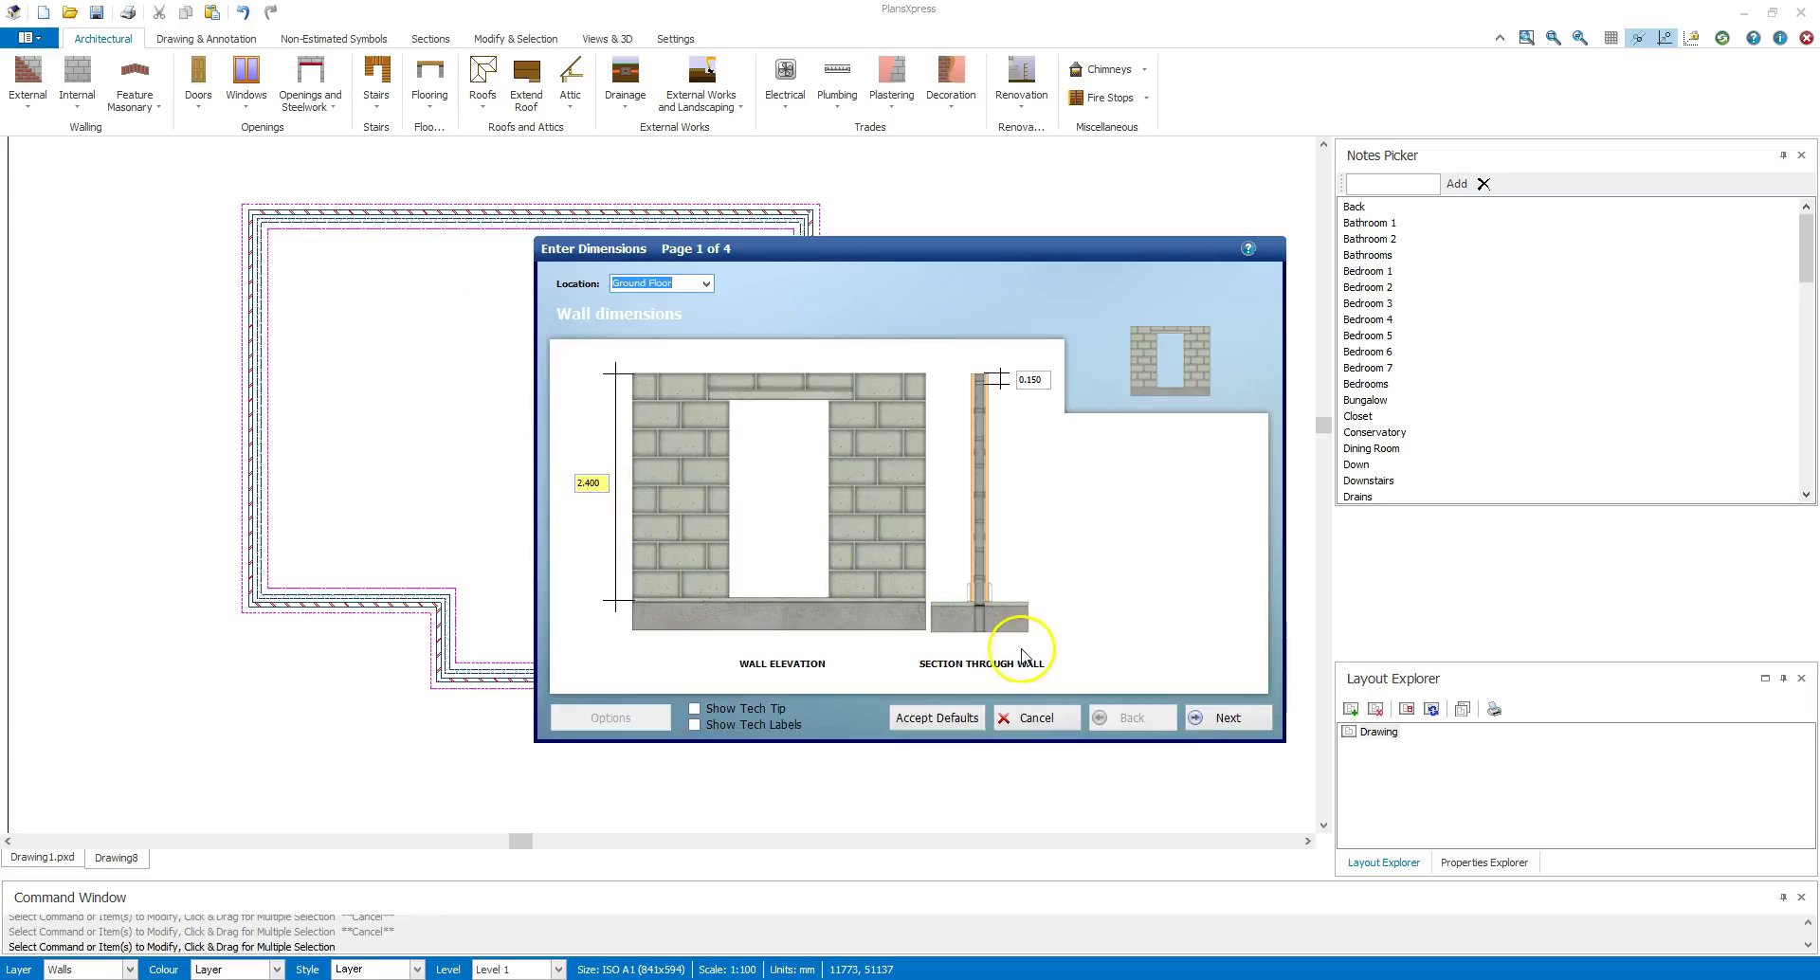
{"action": "left_click", "coordinate": [1220, 721]}
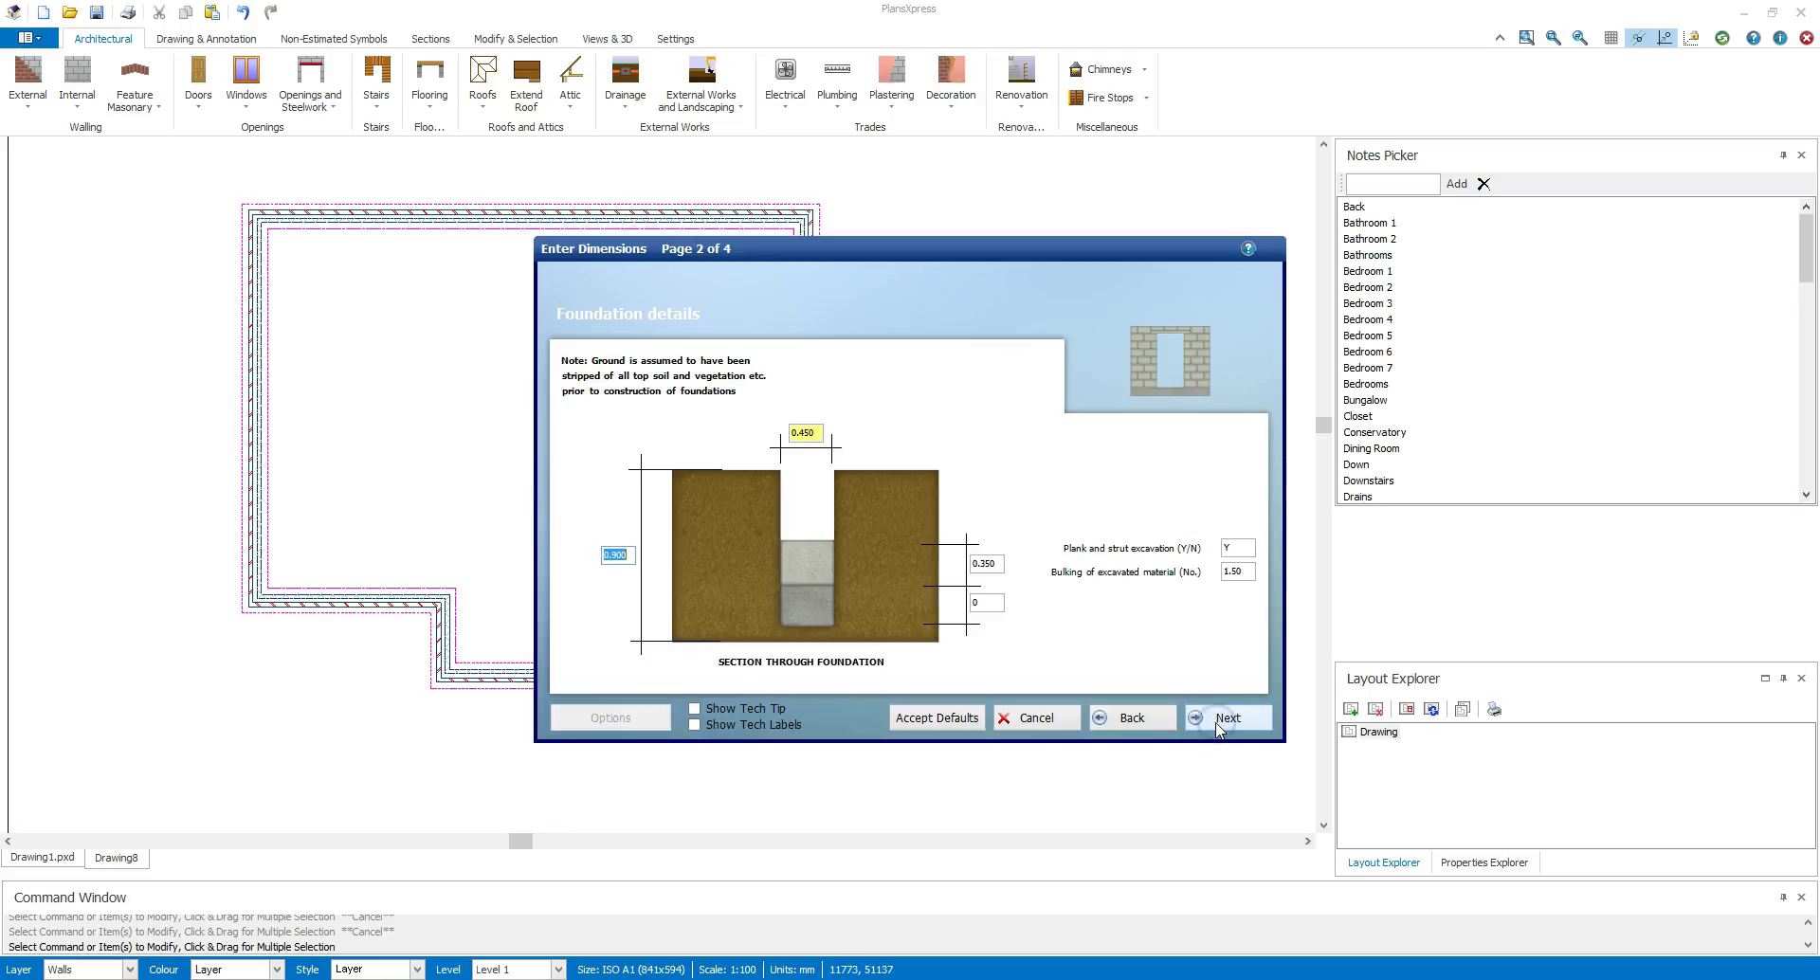
{"action": "left_click", "coordinate": [1220, 721]}
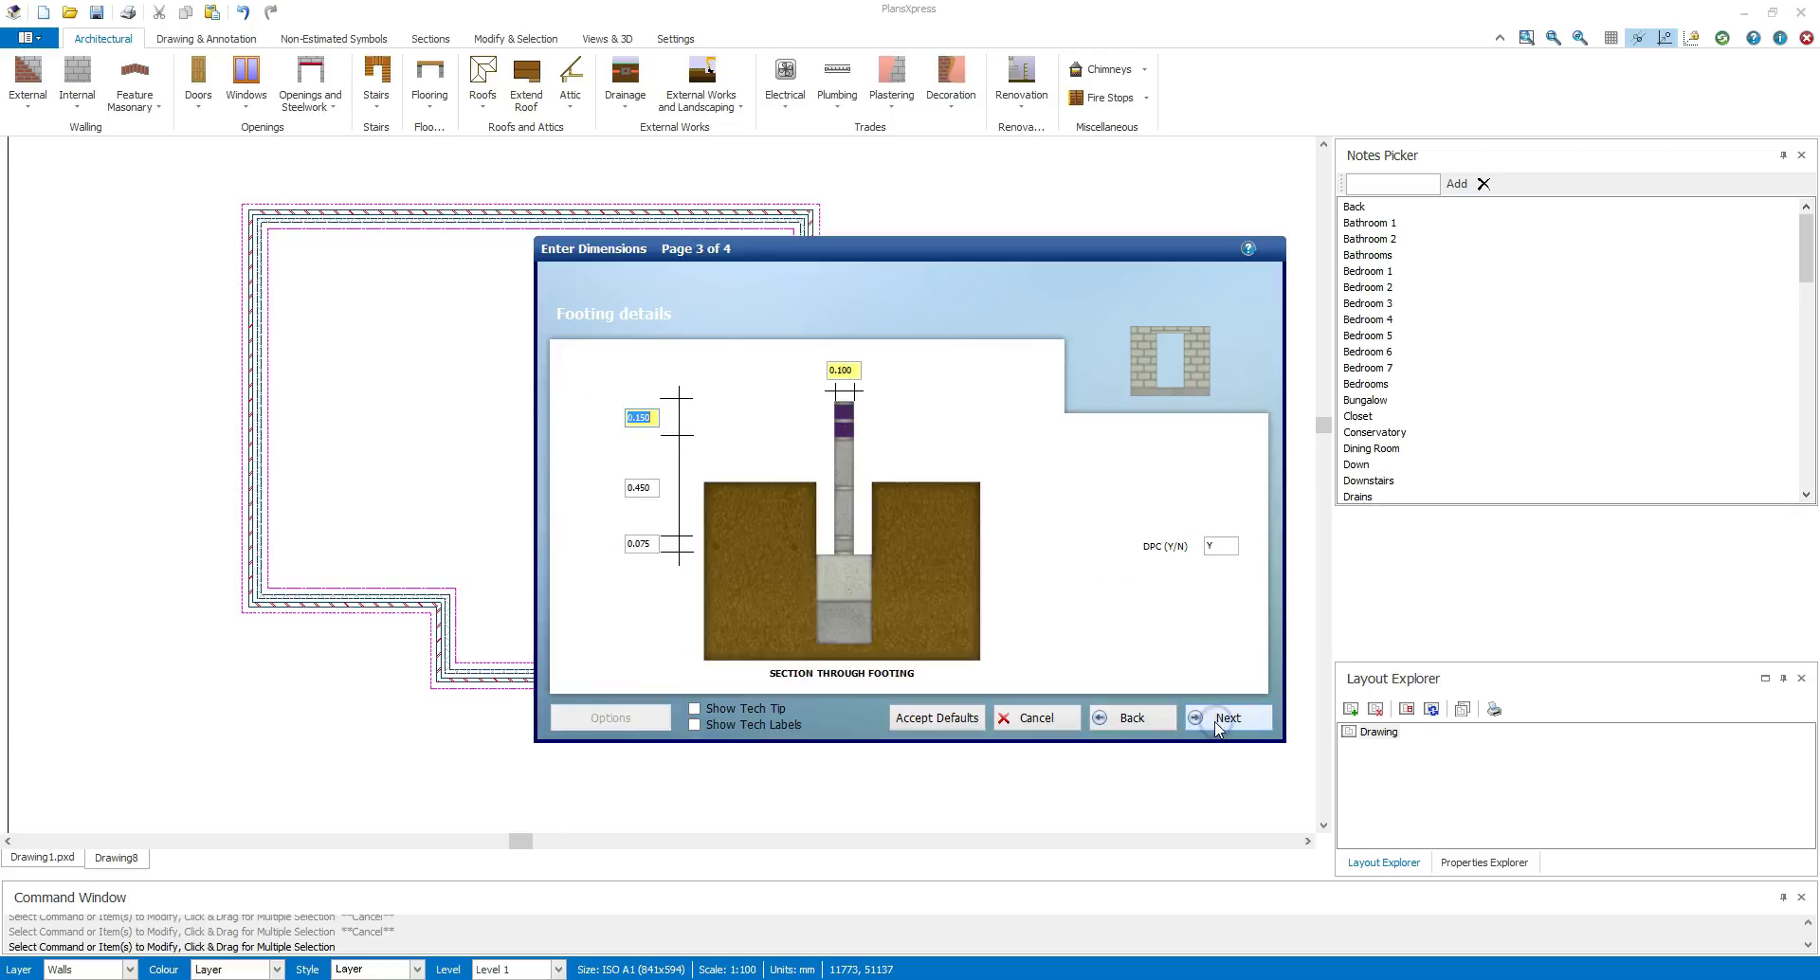
{"action": "left_click", "coordinate": [1219, 721]}
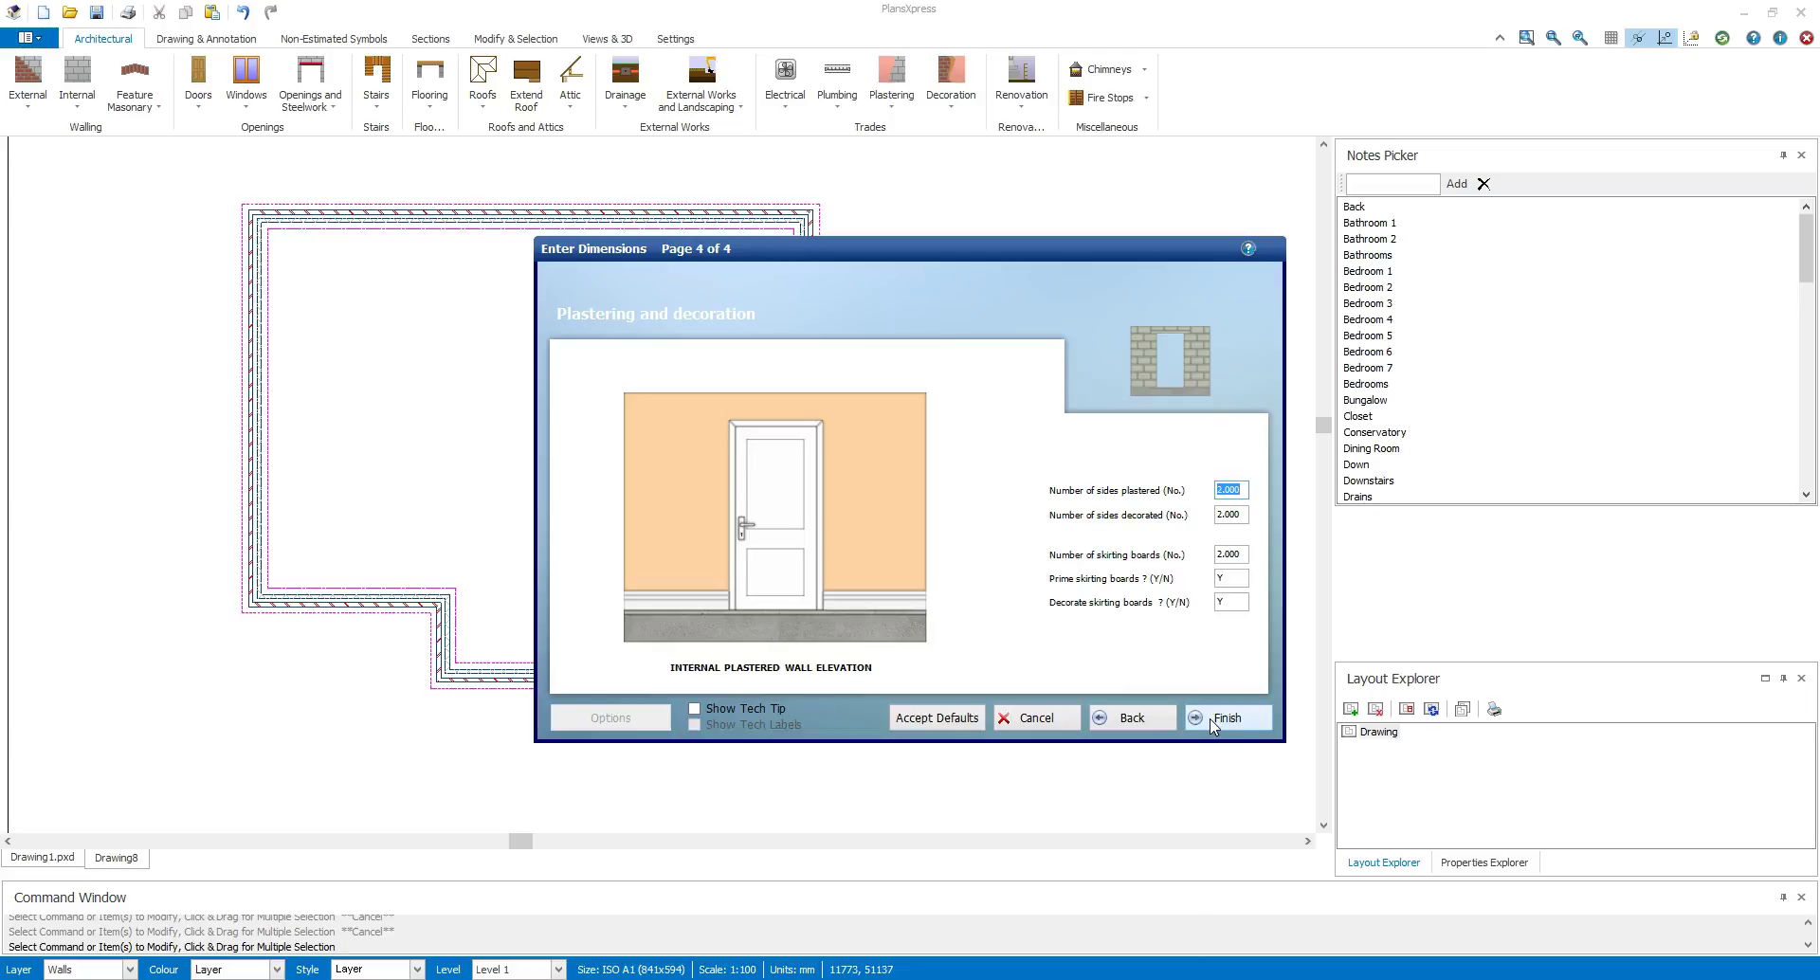
{"action": "left_click", "coordinate": [1207, 720]}
Step: Draw an internal block wall from the bay's left inner corner straight up, perpendicular to the upper external wall
{"action": "scroll", "coordinate": [433, 624], "scroll_direction": "up", "scroll_amount": 3}
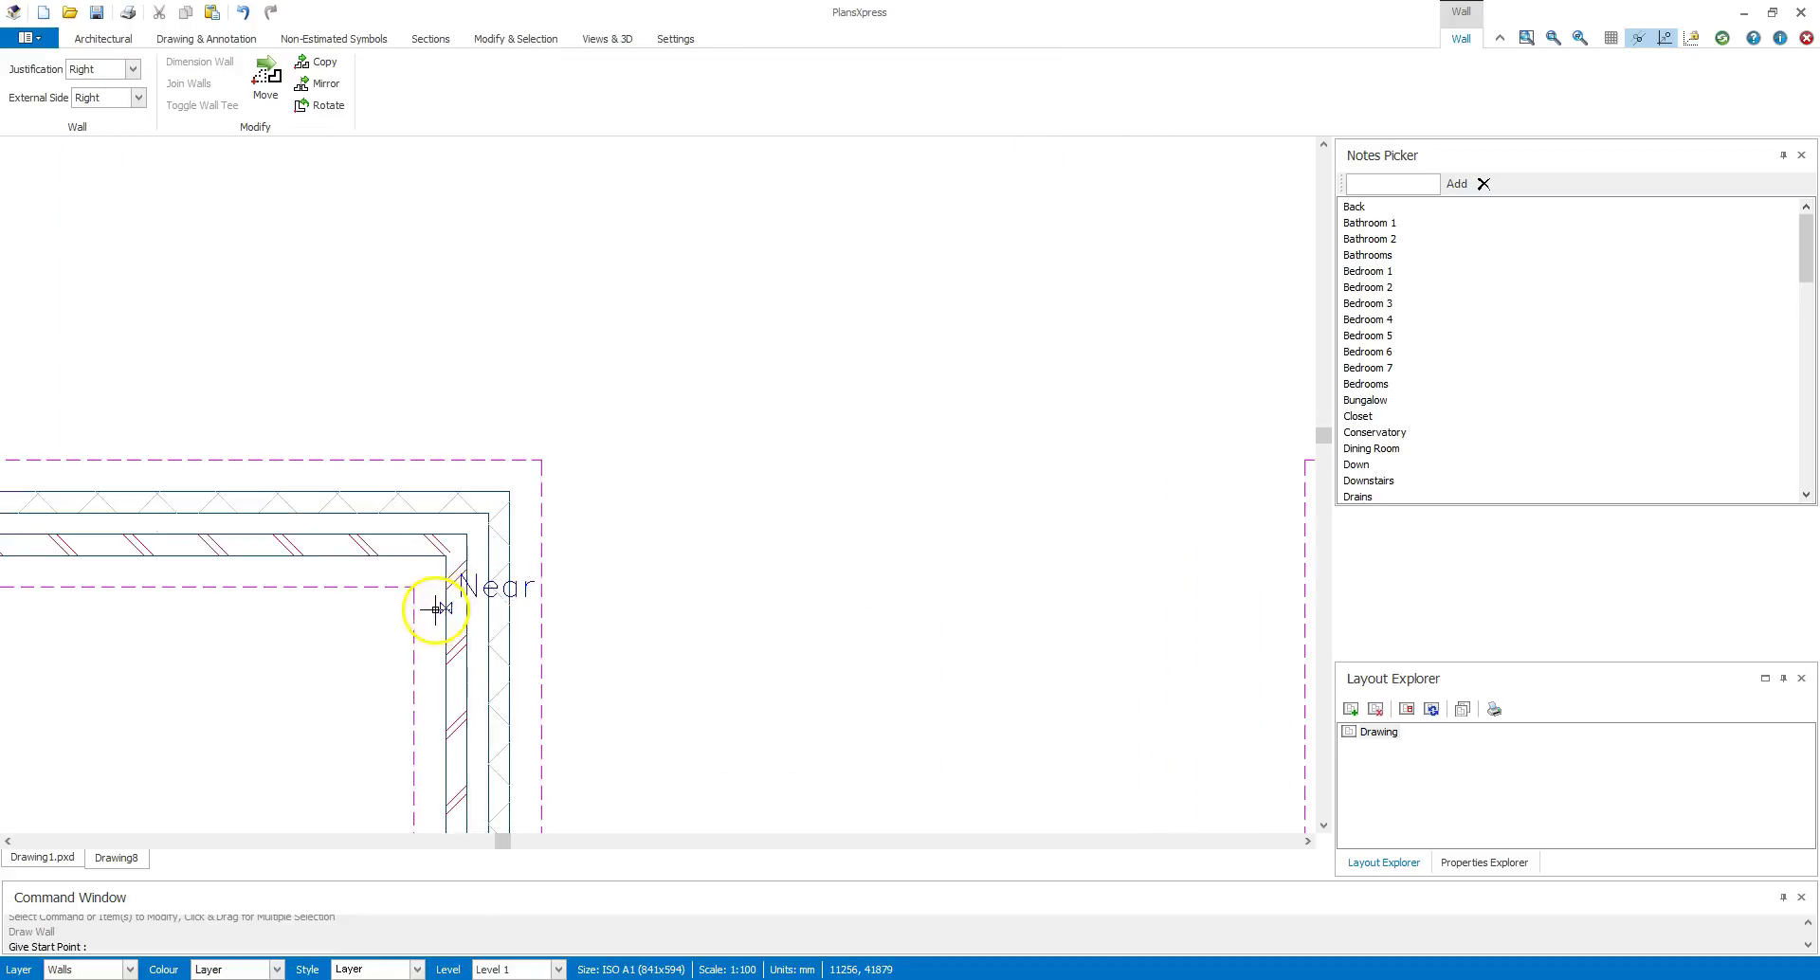
{"action": "left_click", "coordinate": [517, 494]}
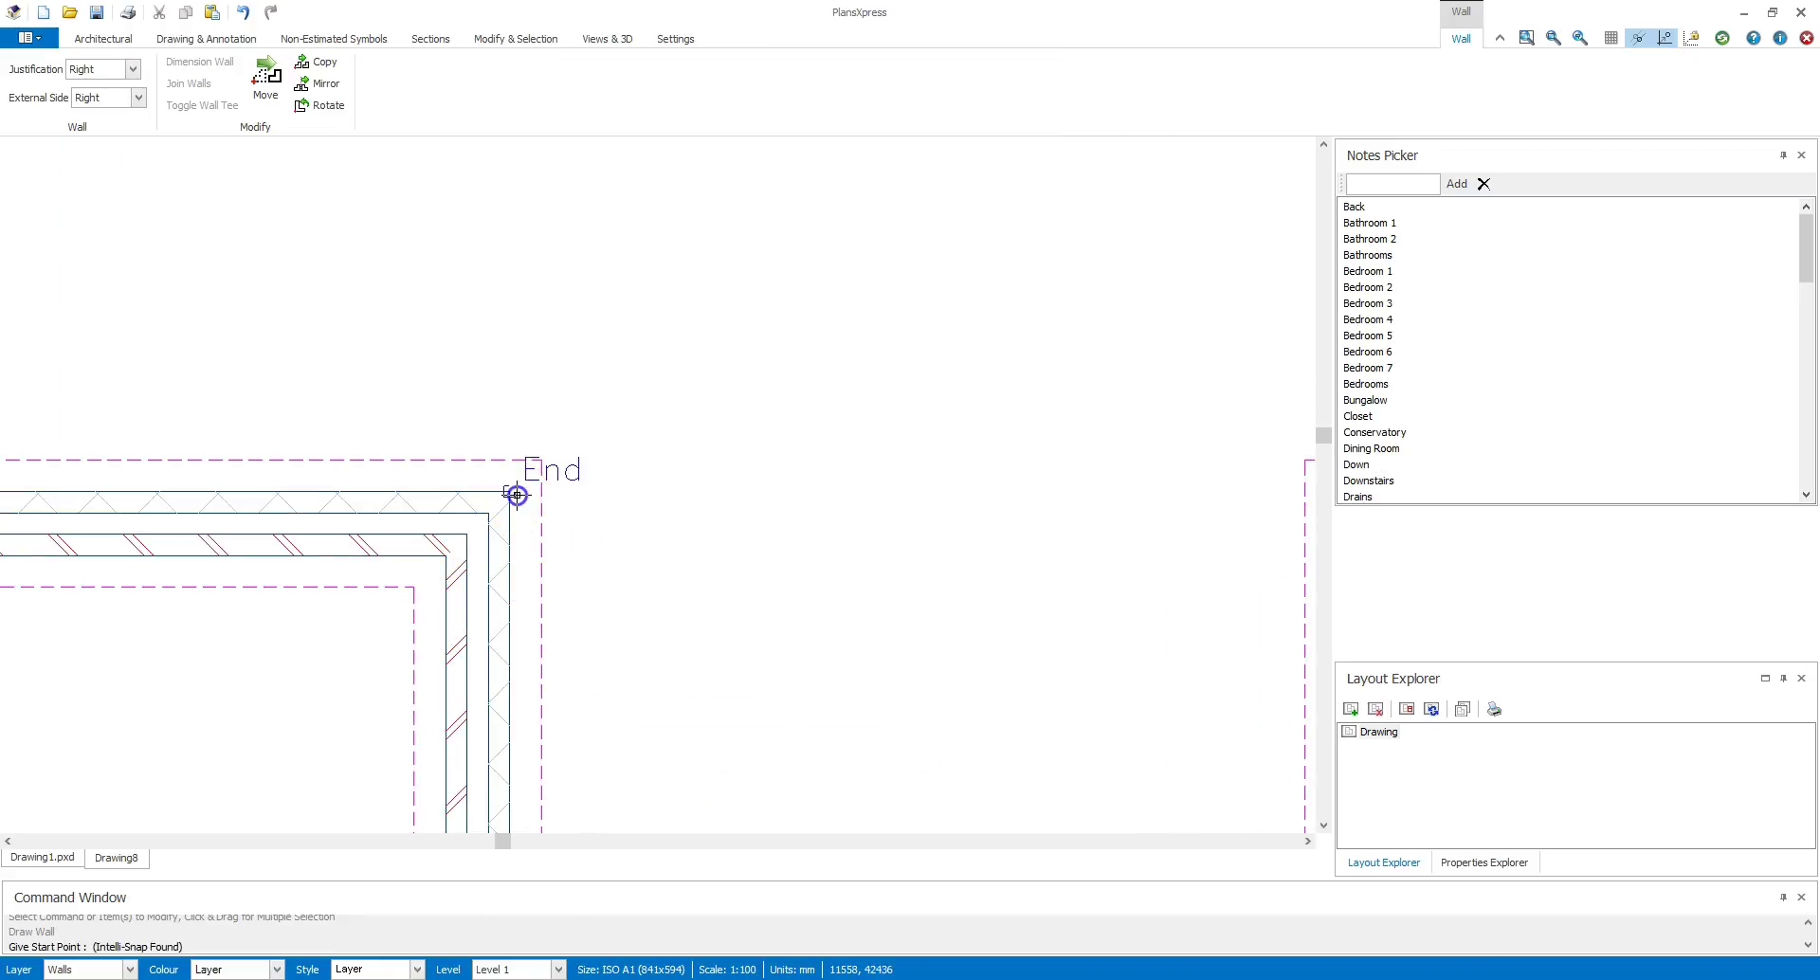
{"action": "scroll", "coordinate": [589, 407], "scroll_direction": "down", "scroll_amount": 1}
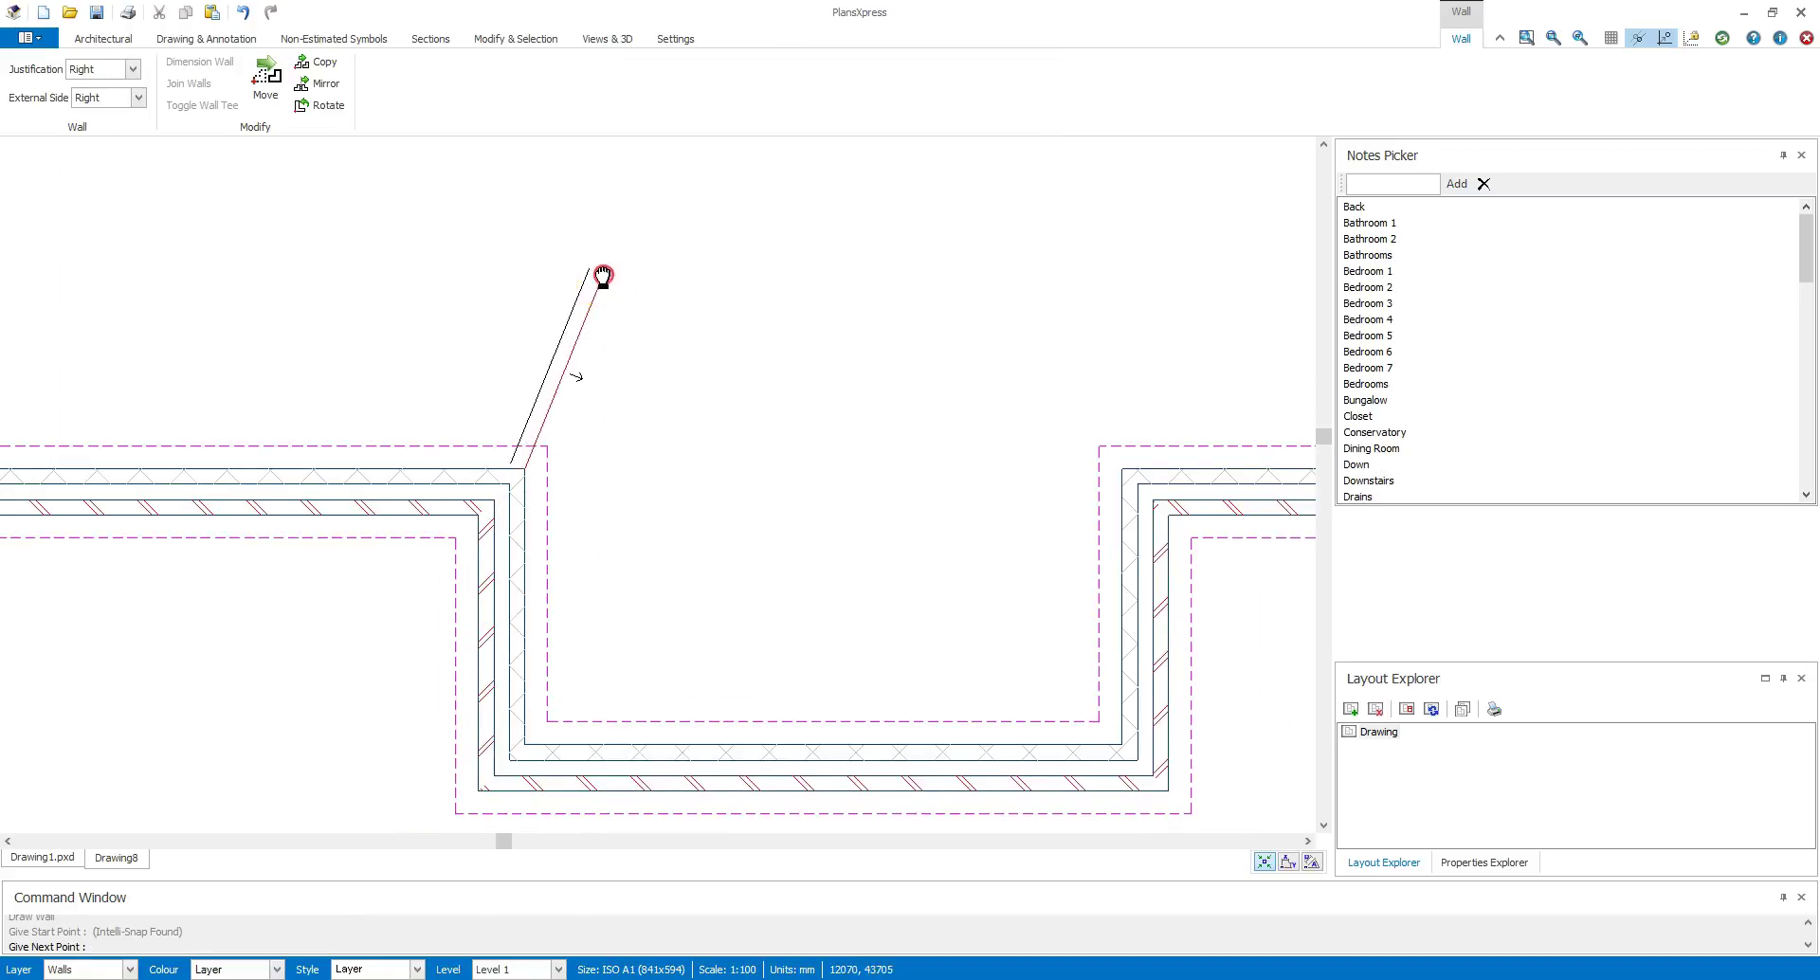
{"action": "scroll", "coordinate": [572, 508], "scroll_direction": "down", "scroll_amount": 4}
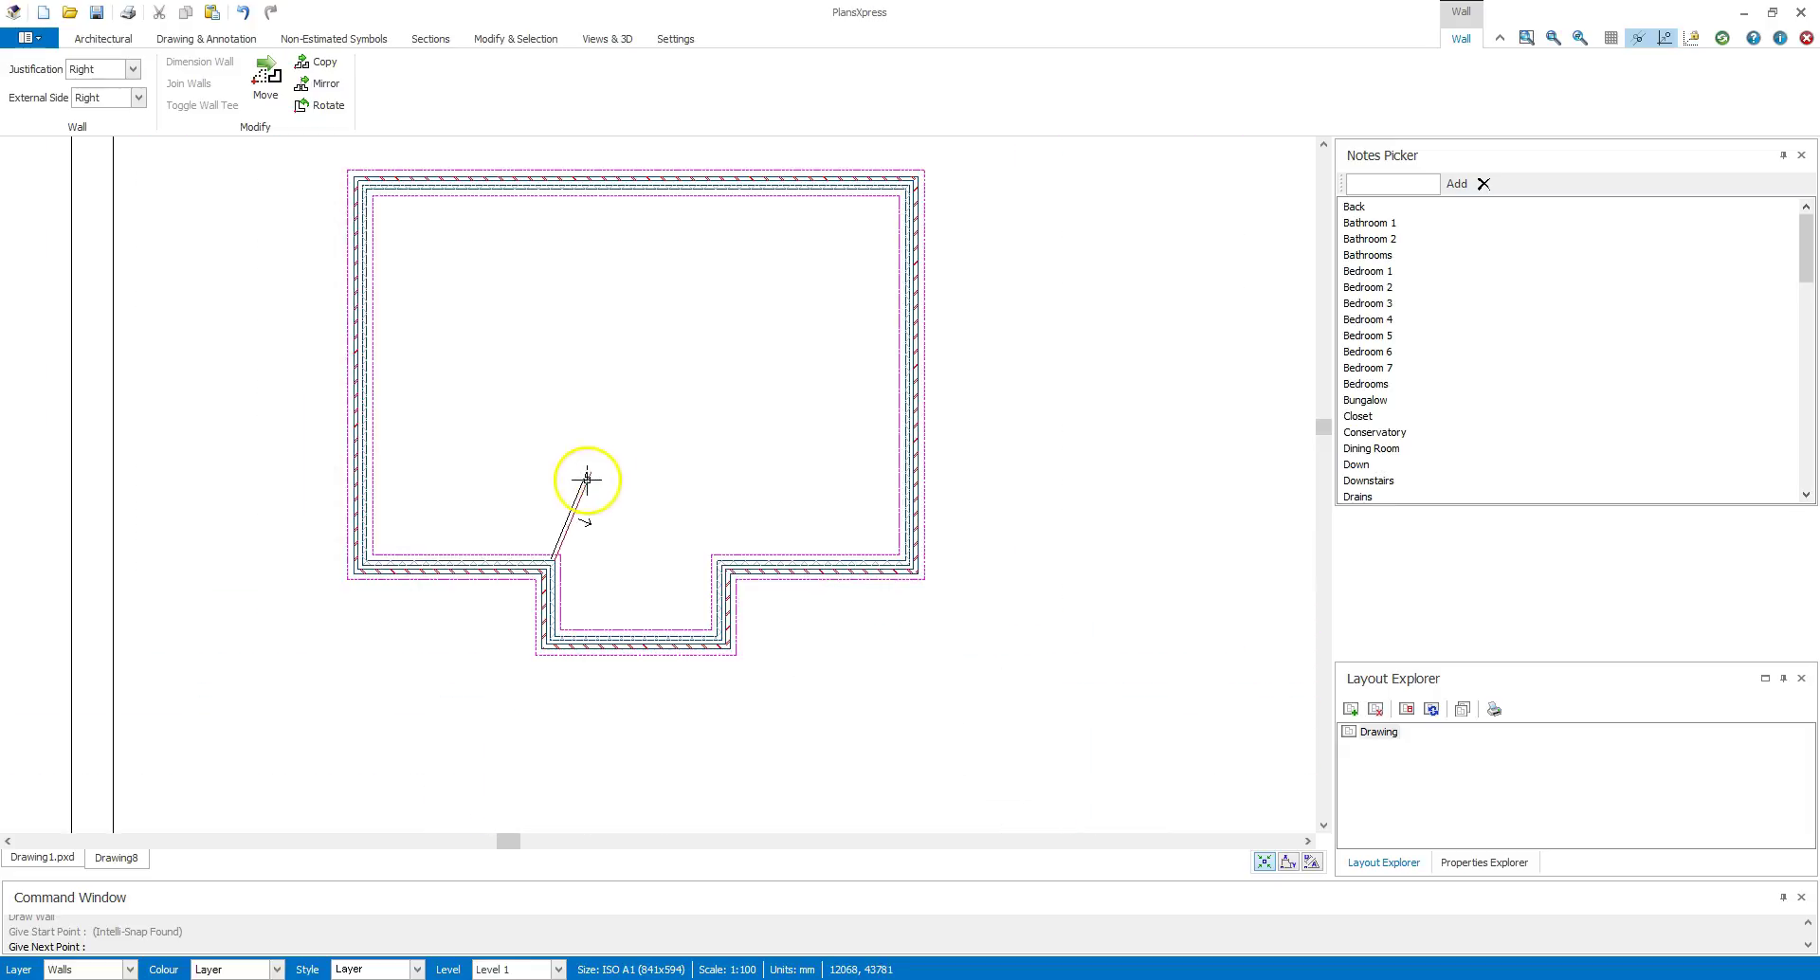
{"action": "left_click", "coordinate": [555, 197]}
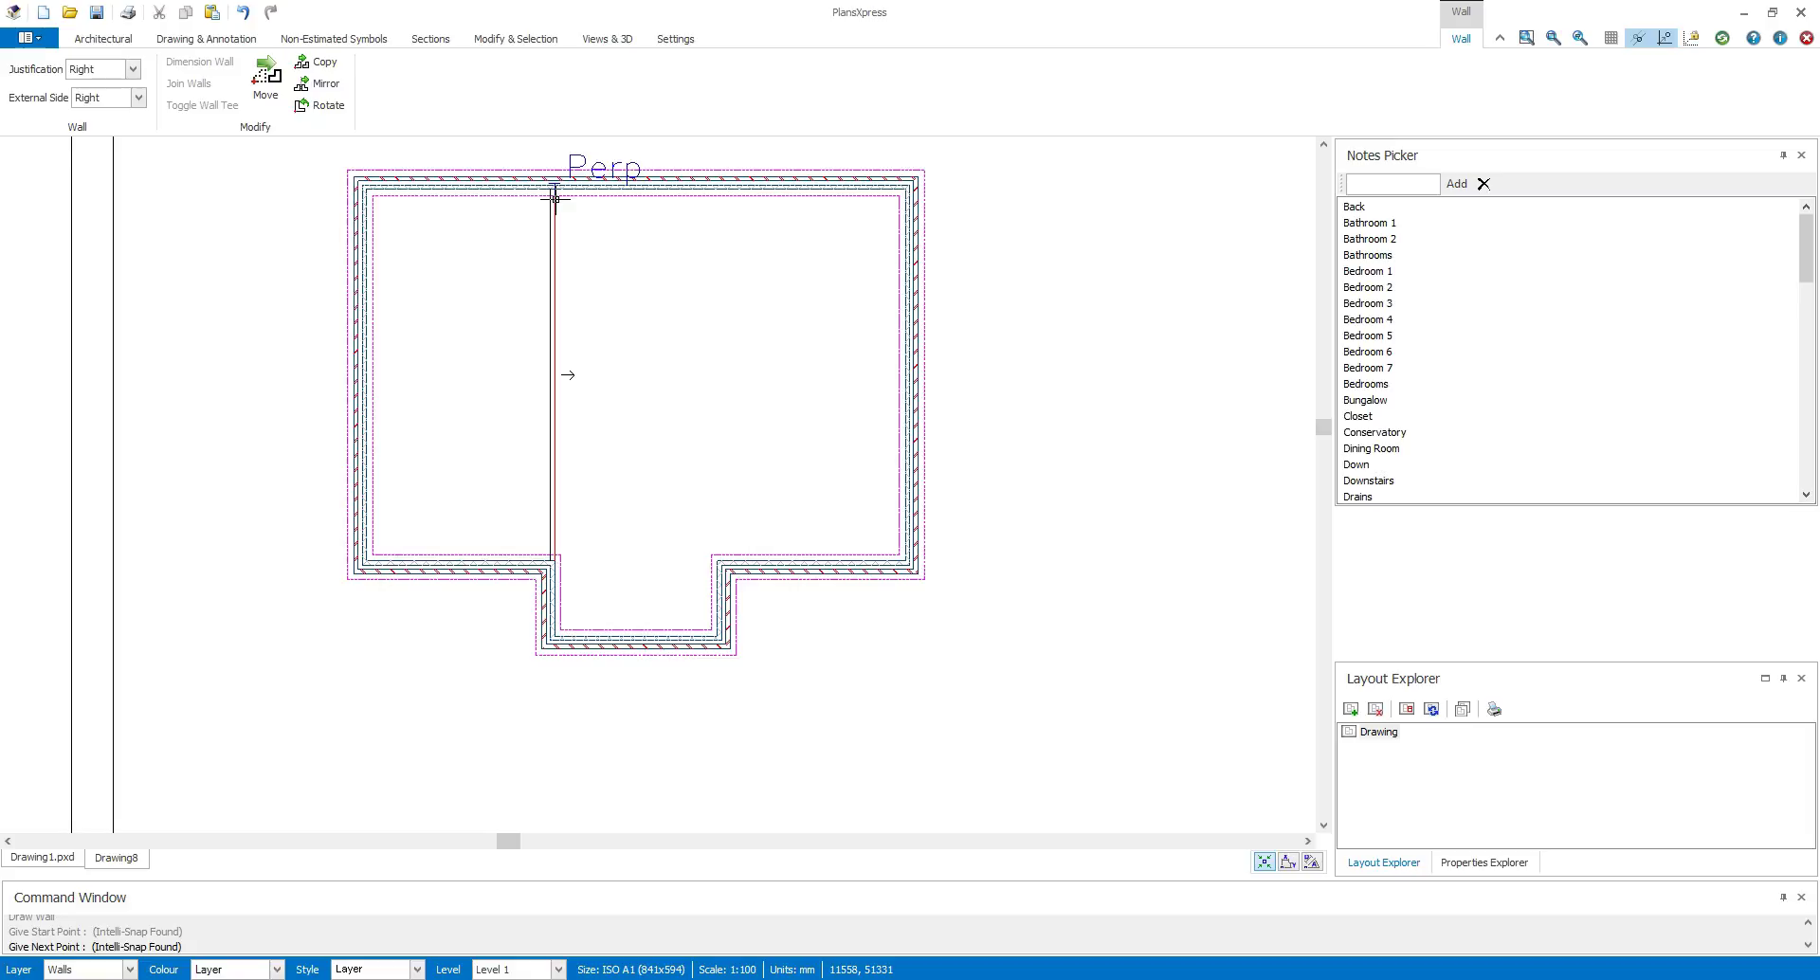
{"action": "left_click", "coordinate": [556, 197]}
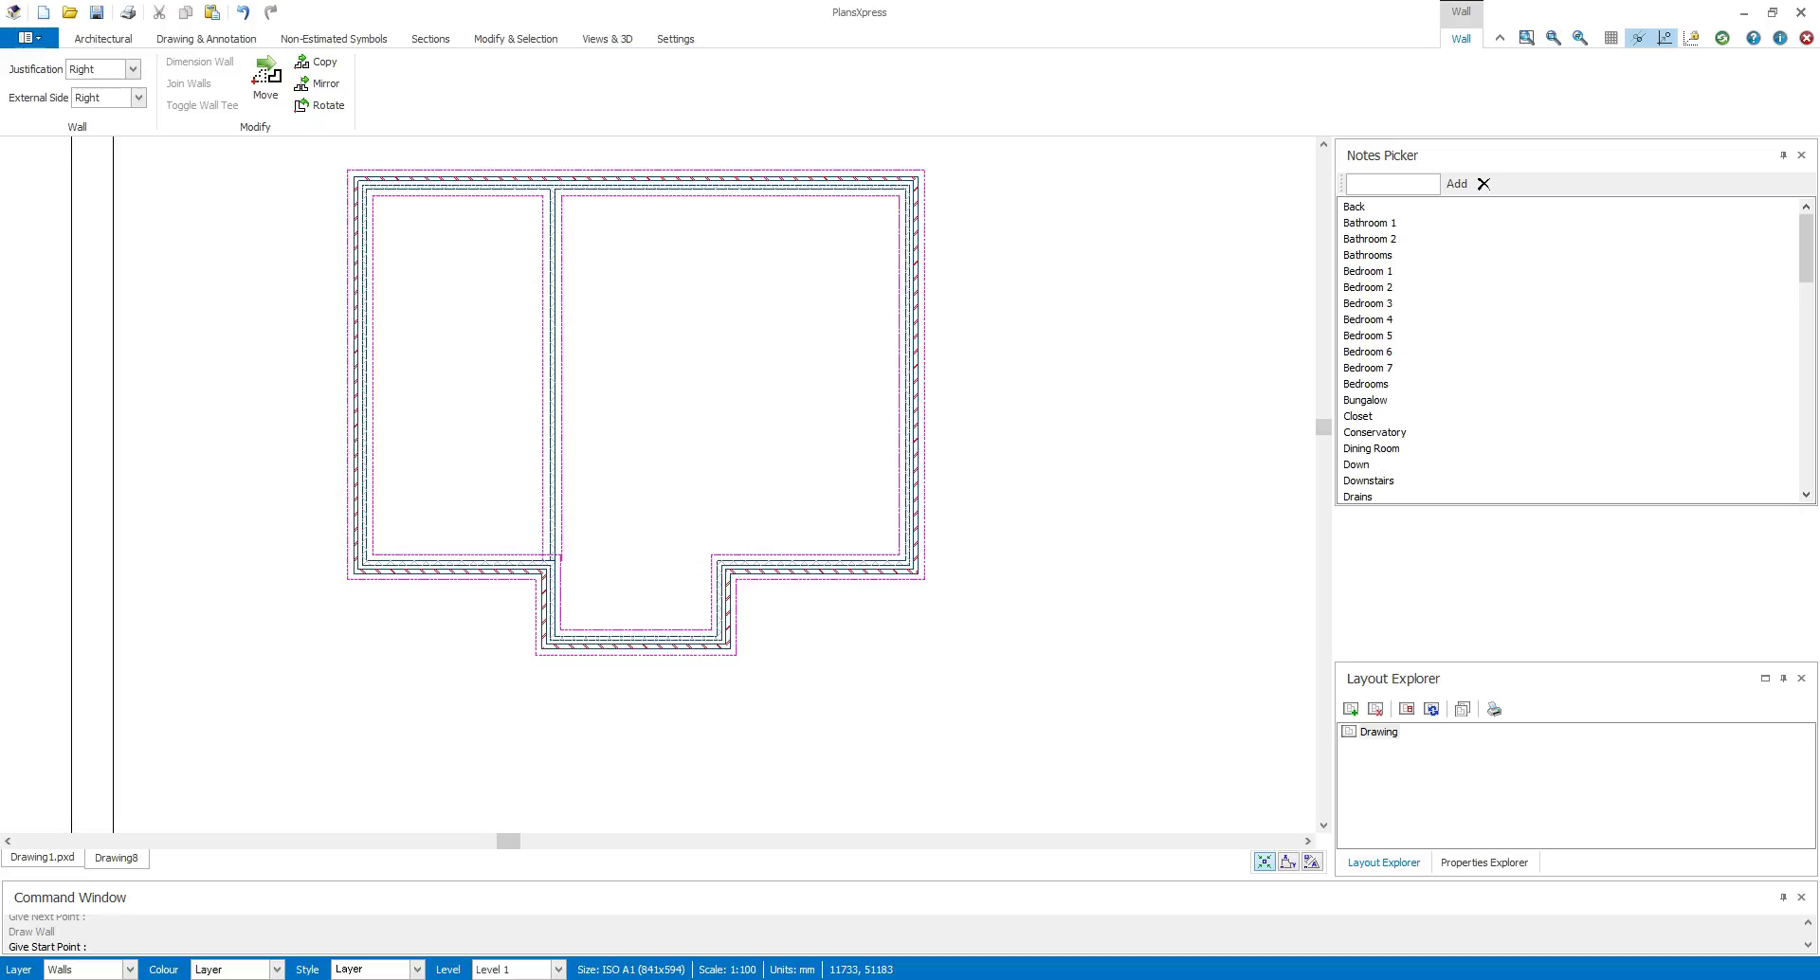
Step: Draw a second internal block wall with Left justification from the bay's right inner corner straight up to the upper external wall
{"action": "scroll", "coordinate": [601, 269], "scroll_direction": "up", "scroll_amount": 1}
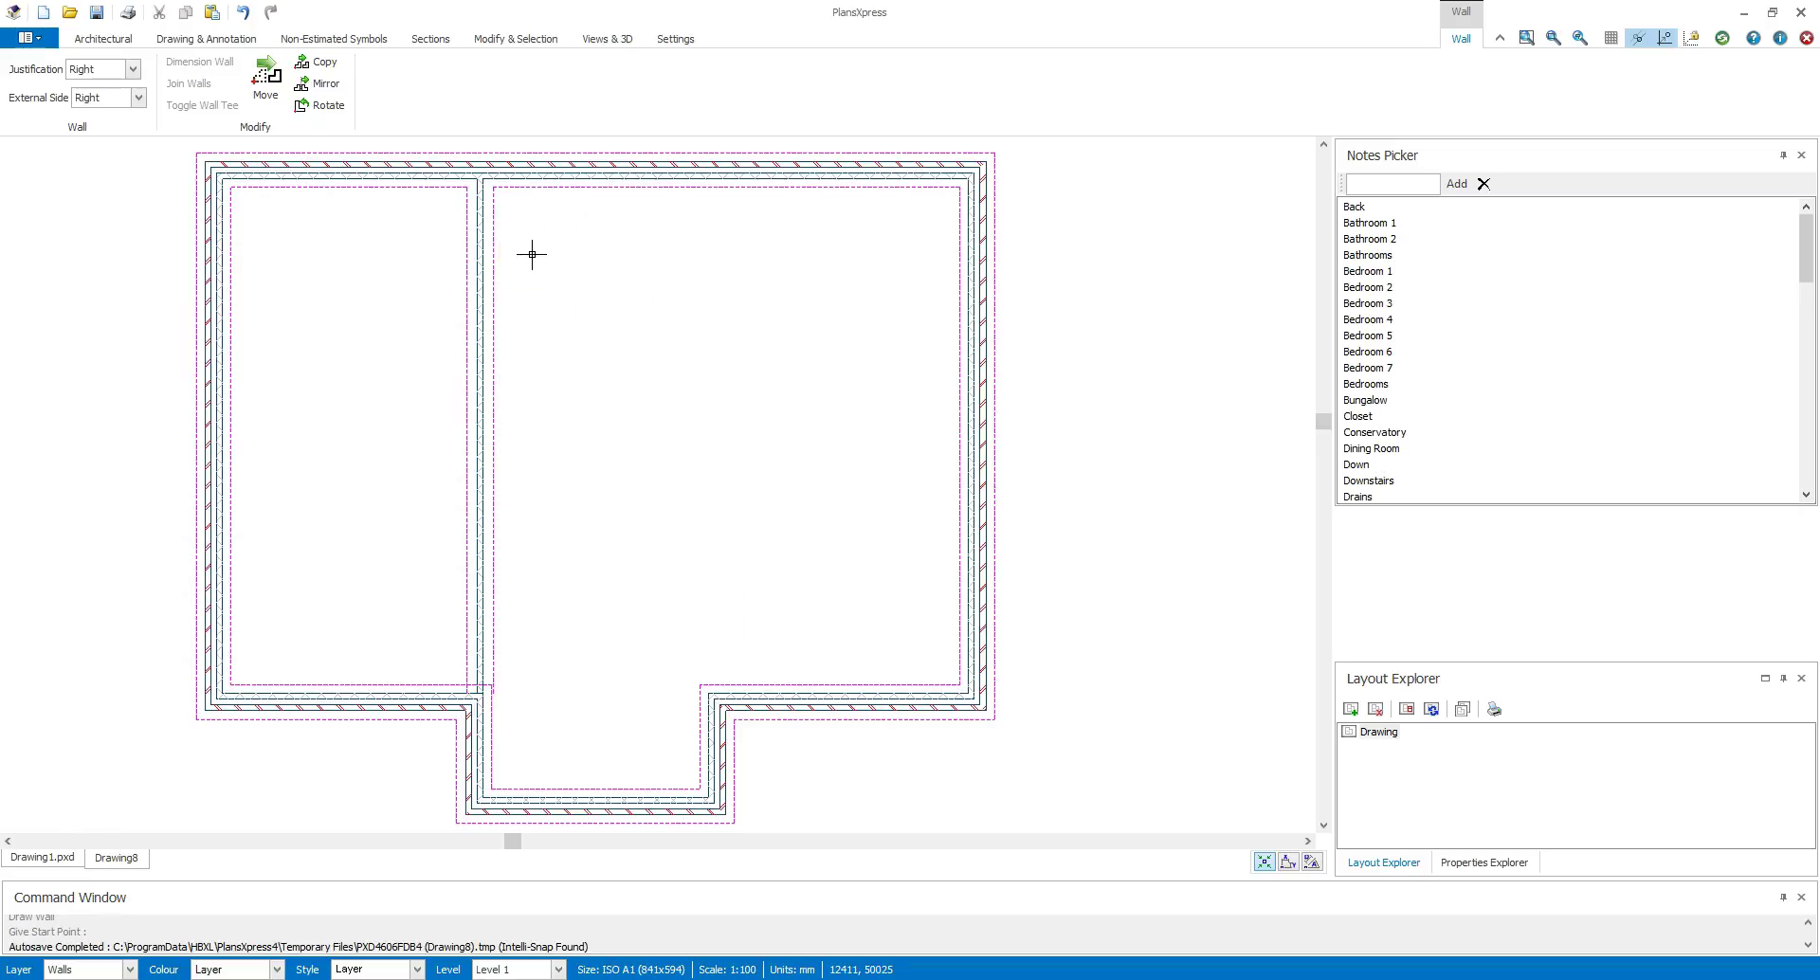
{"action": "left_click", "coordinate": [701, 690]}
{"action": "scroll", "coordinate": [654, 582], "scroll_direction": "up", "scroll_amount": 2}
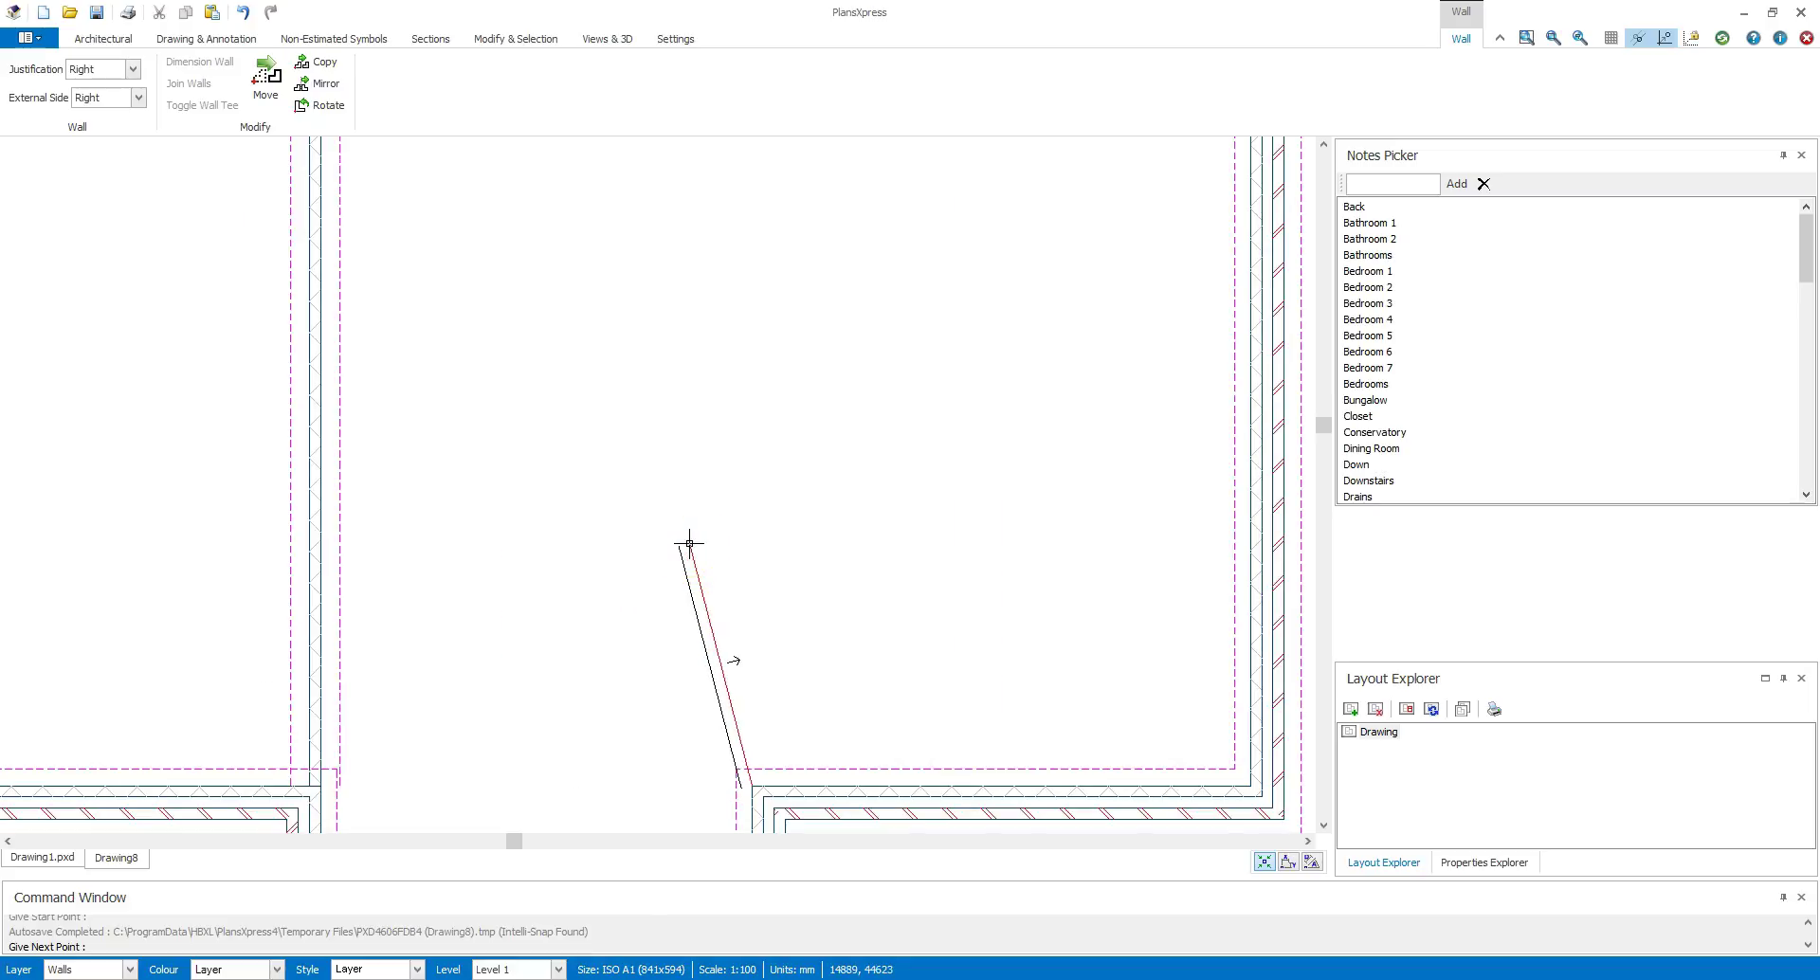
{"action": "left_click", "coordinate": [134, 72]}
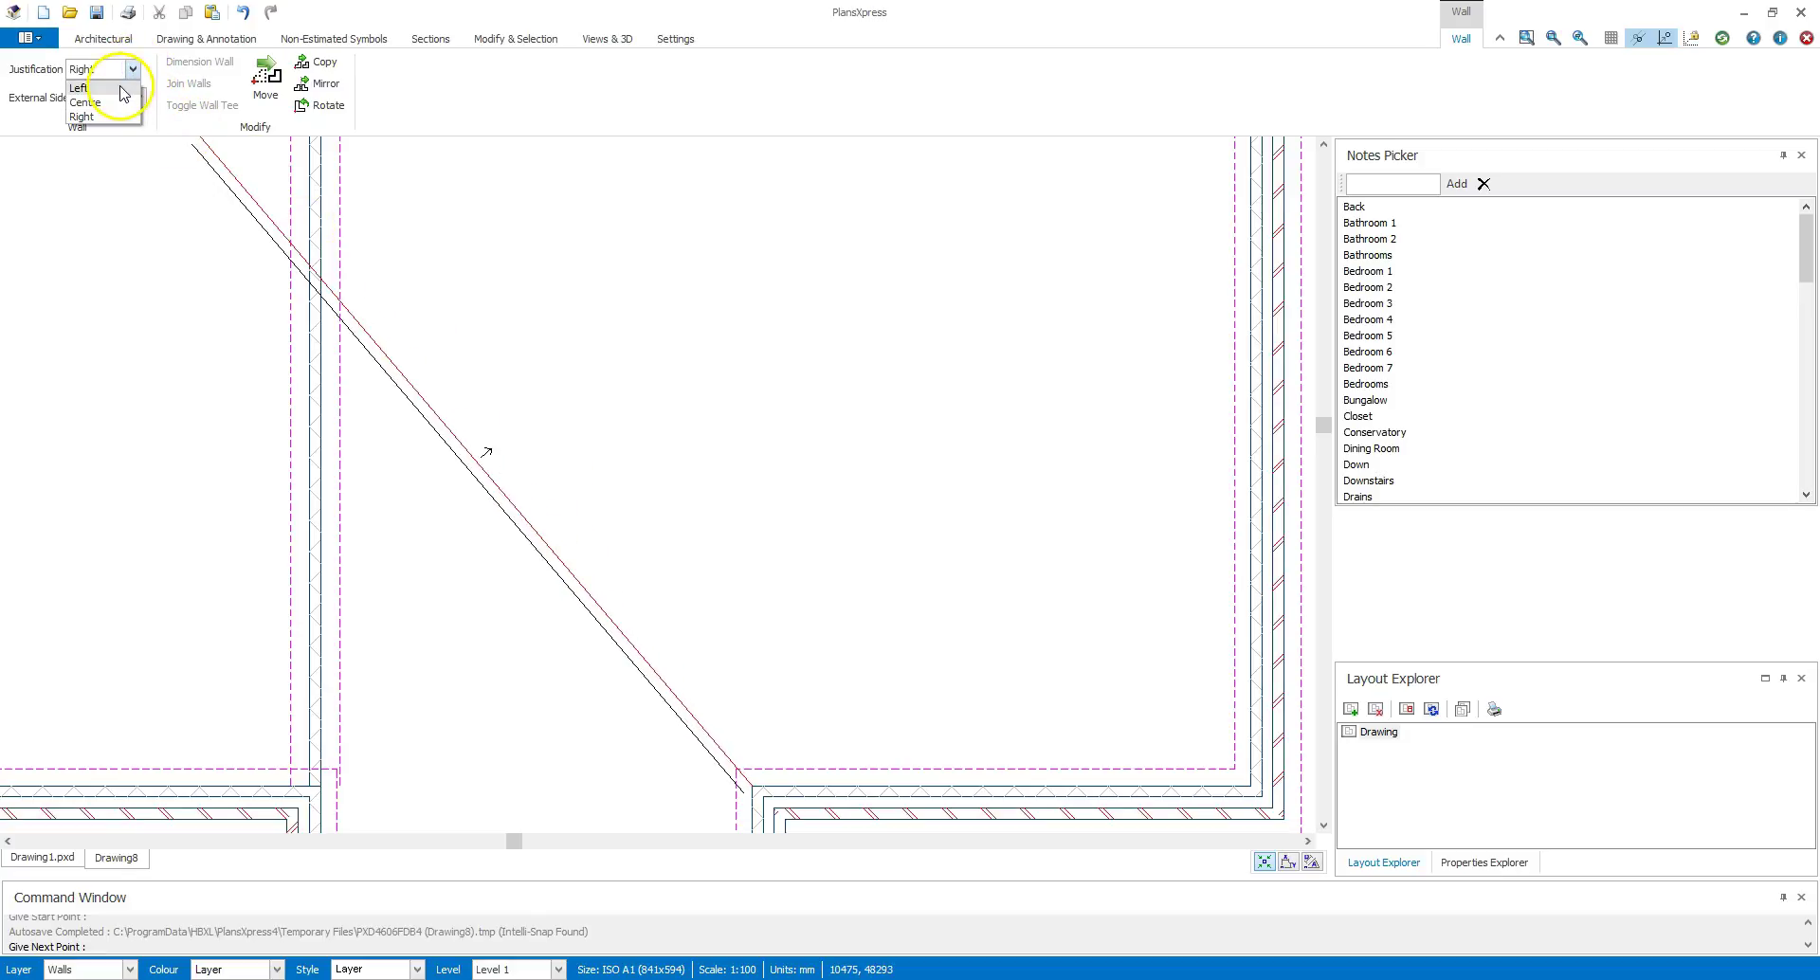
{"action": "left_click", "coordinate": [120, 88]}
{"action": "scroll", "coordinate": [611, 286], "scroll_direction": "down", "scroll_amount": 1}
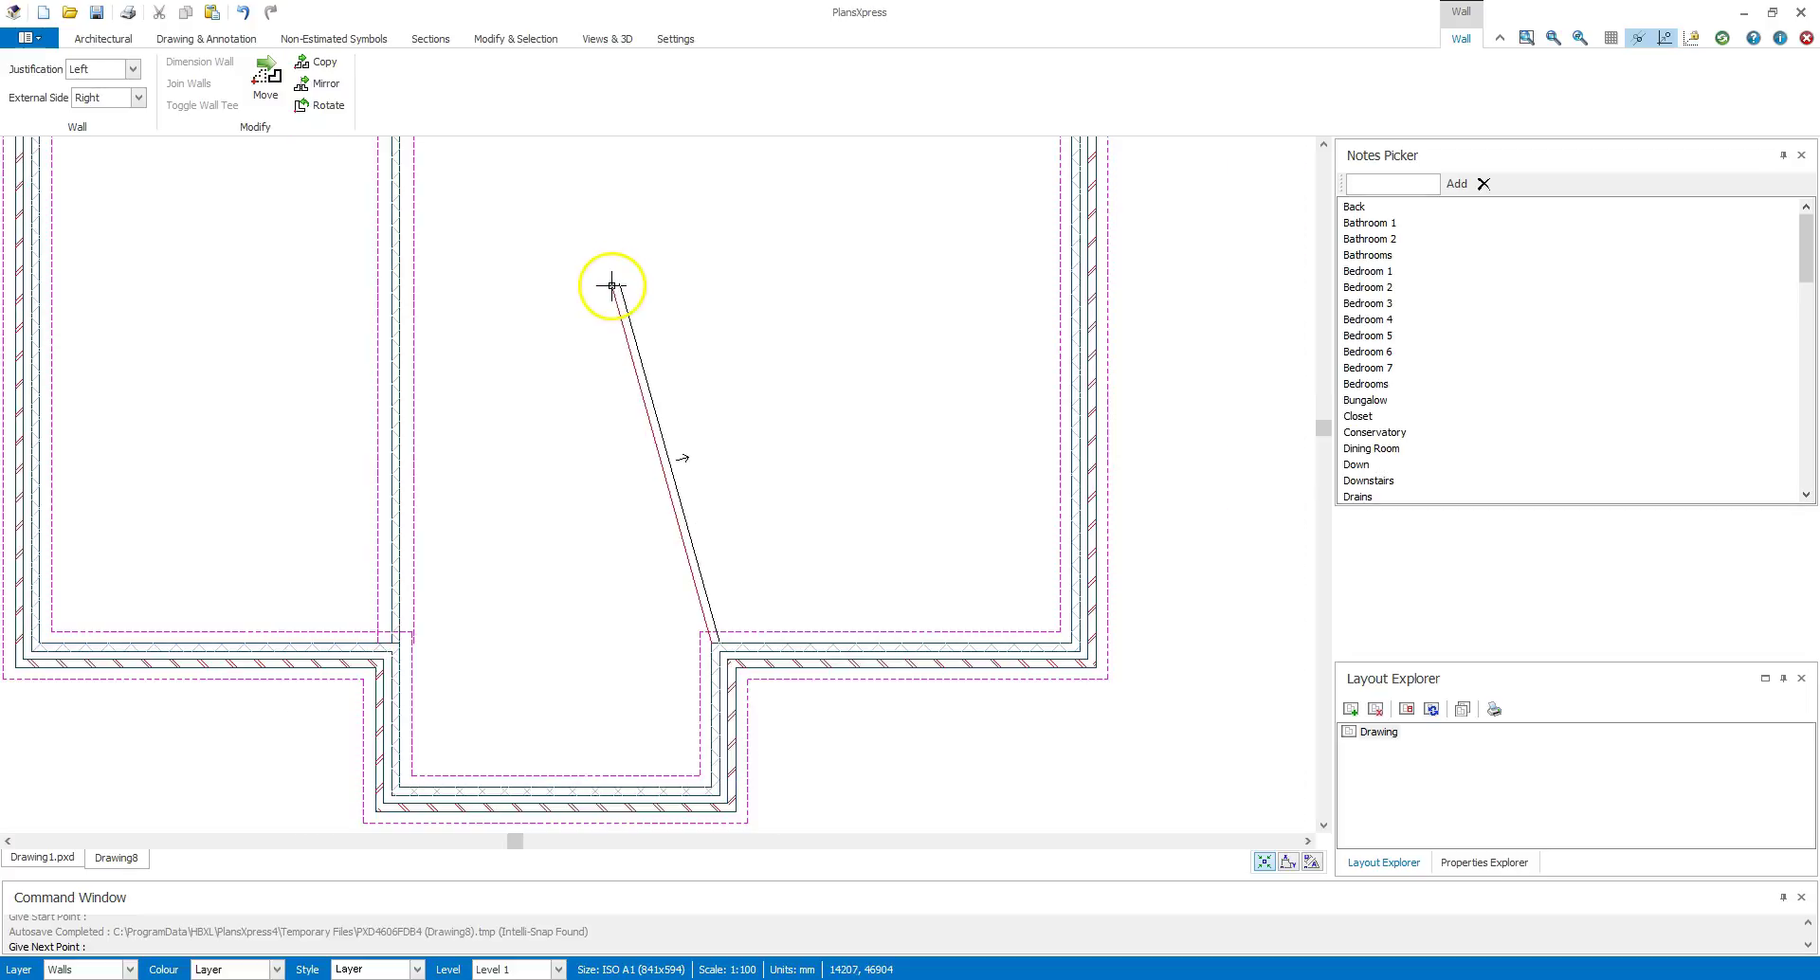
{"action": "scroll", "coordinate": [612, 286], "scroll_direction": "down", "scroll_amount": 2}
{"action": "middle_click_drag", "start_coordinate": [652, 251], "coordinate": [666, 473]}
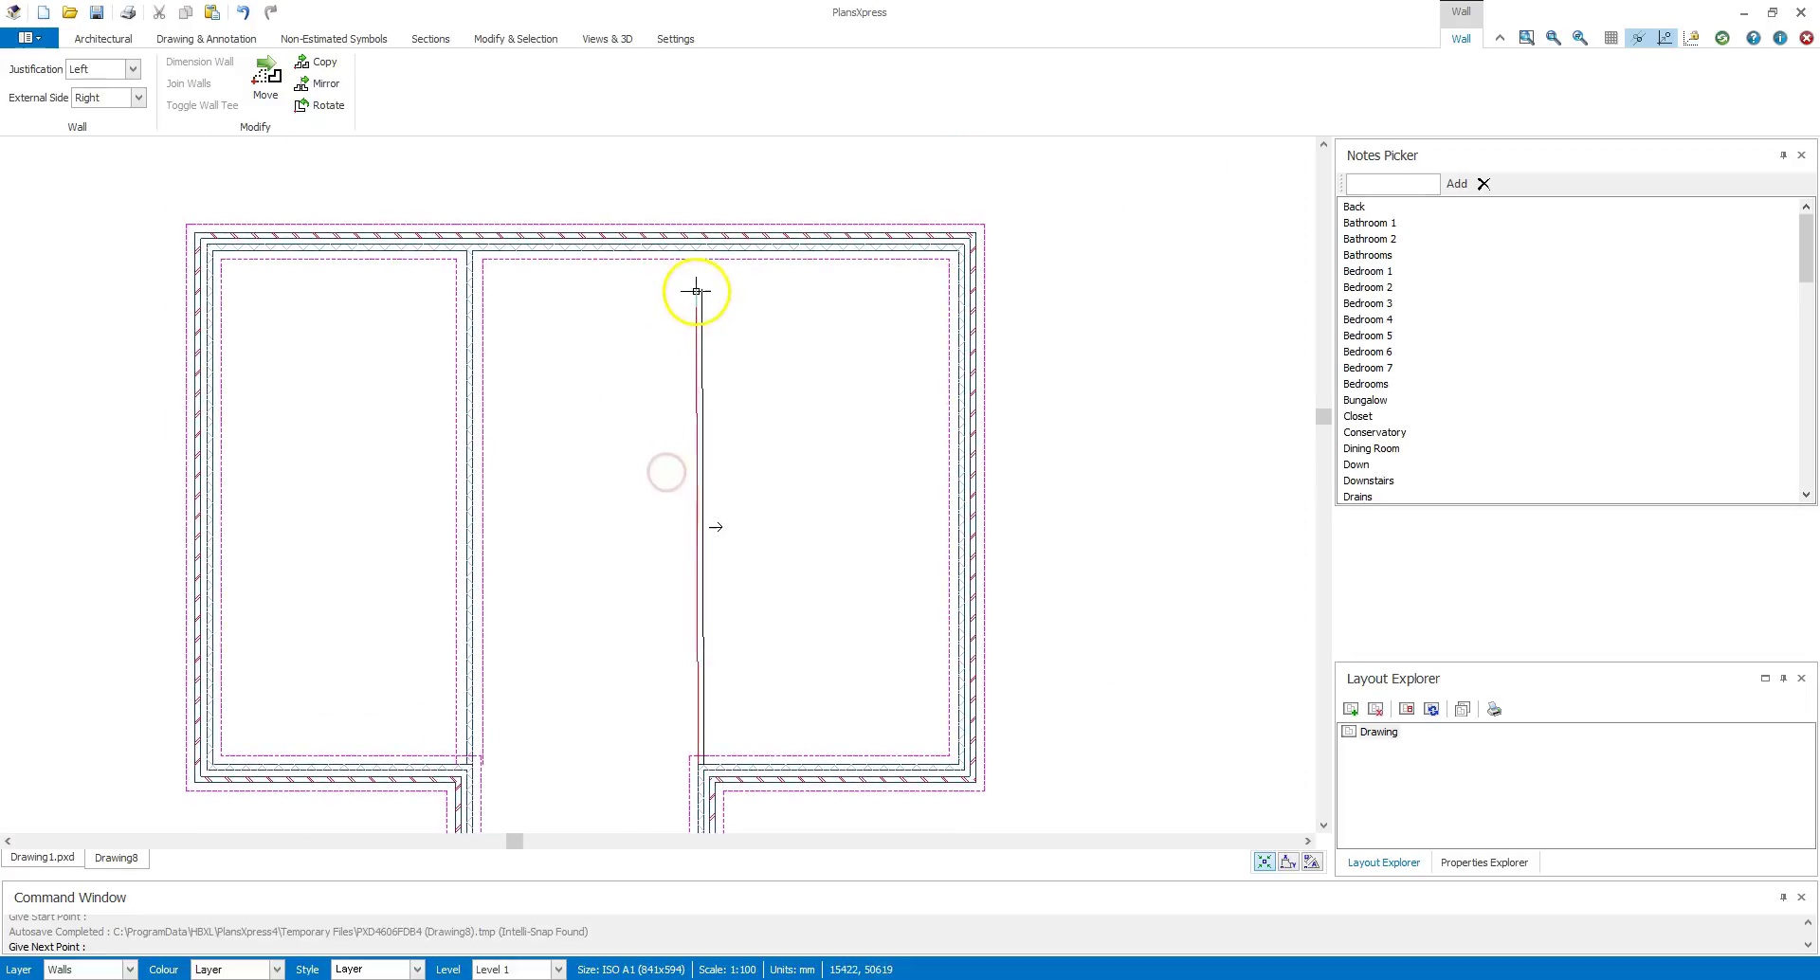
{"action": "left_click", "coordinate": [691, 263]}
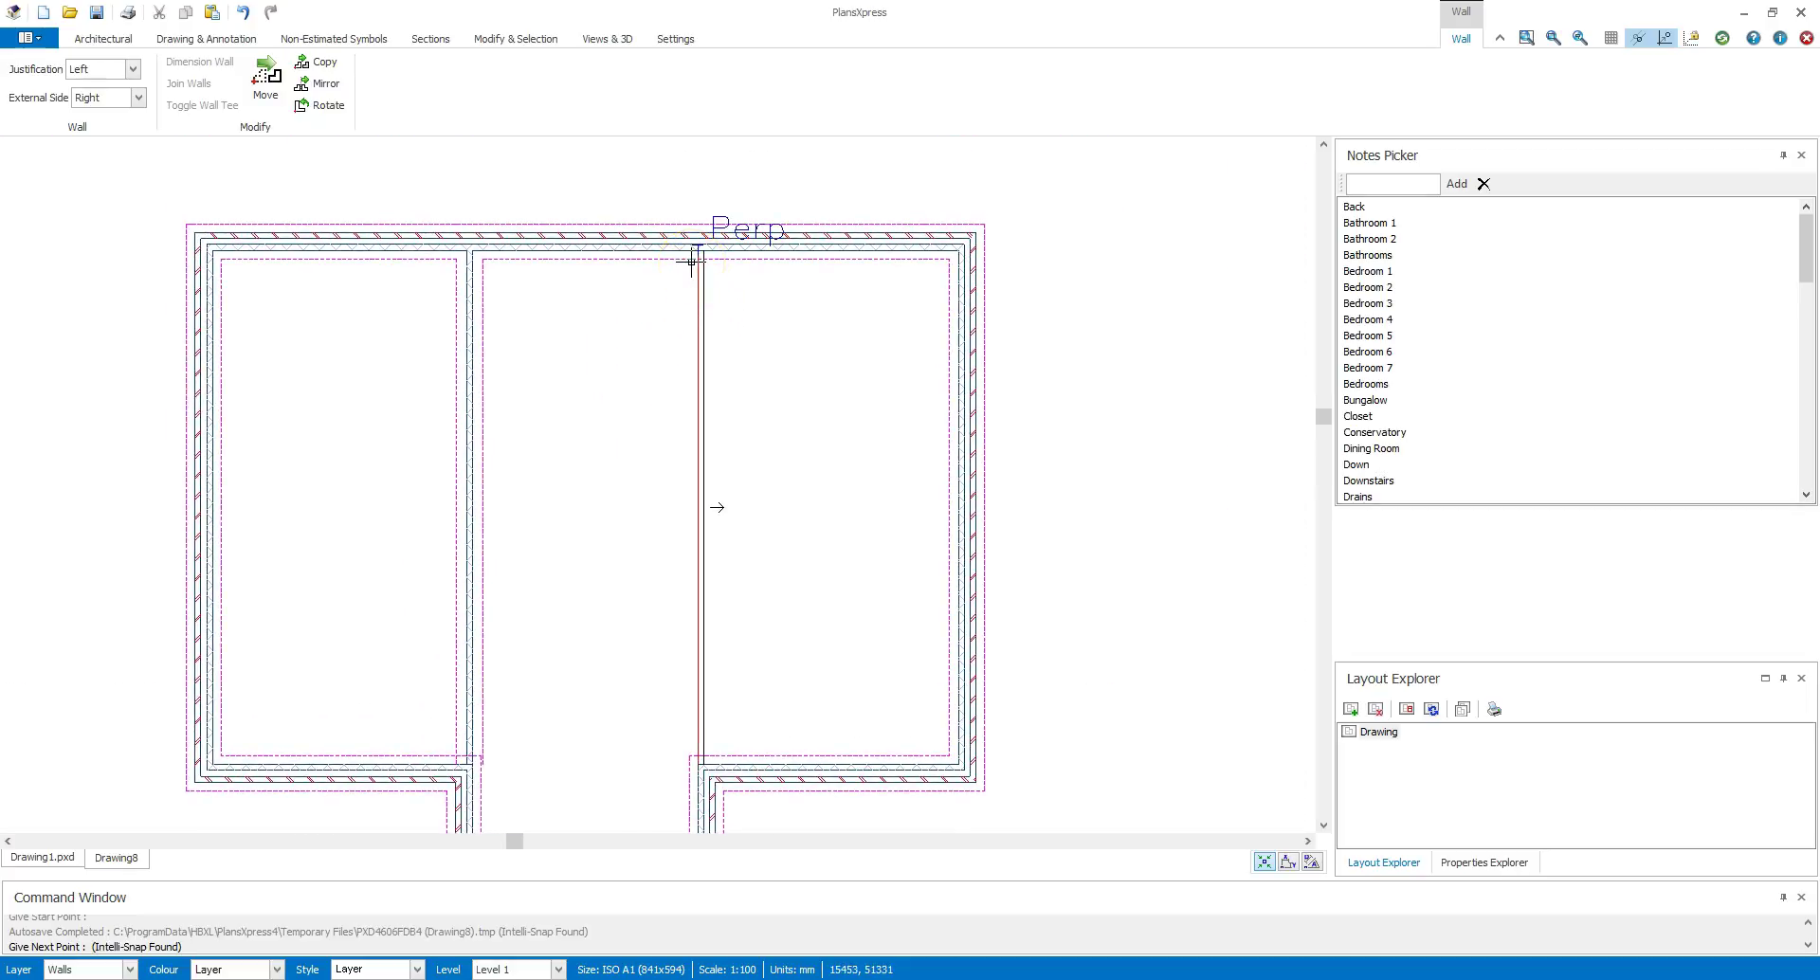
{"action": "left_click", "coordinate": [691, 262]}
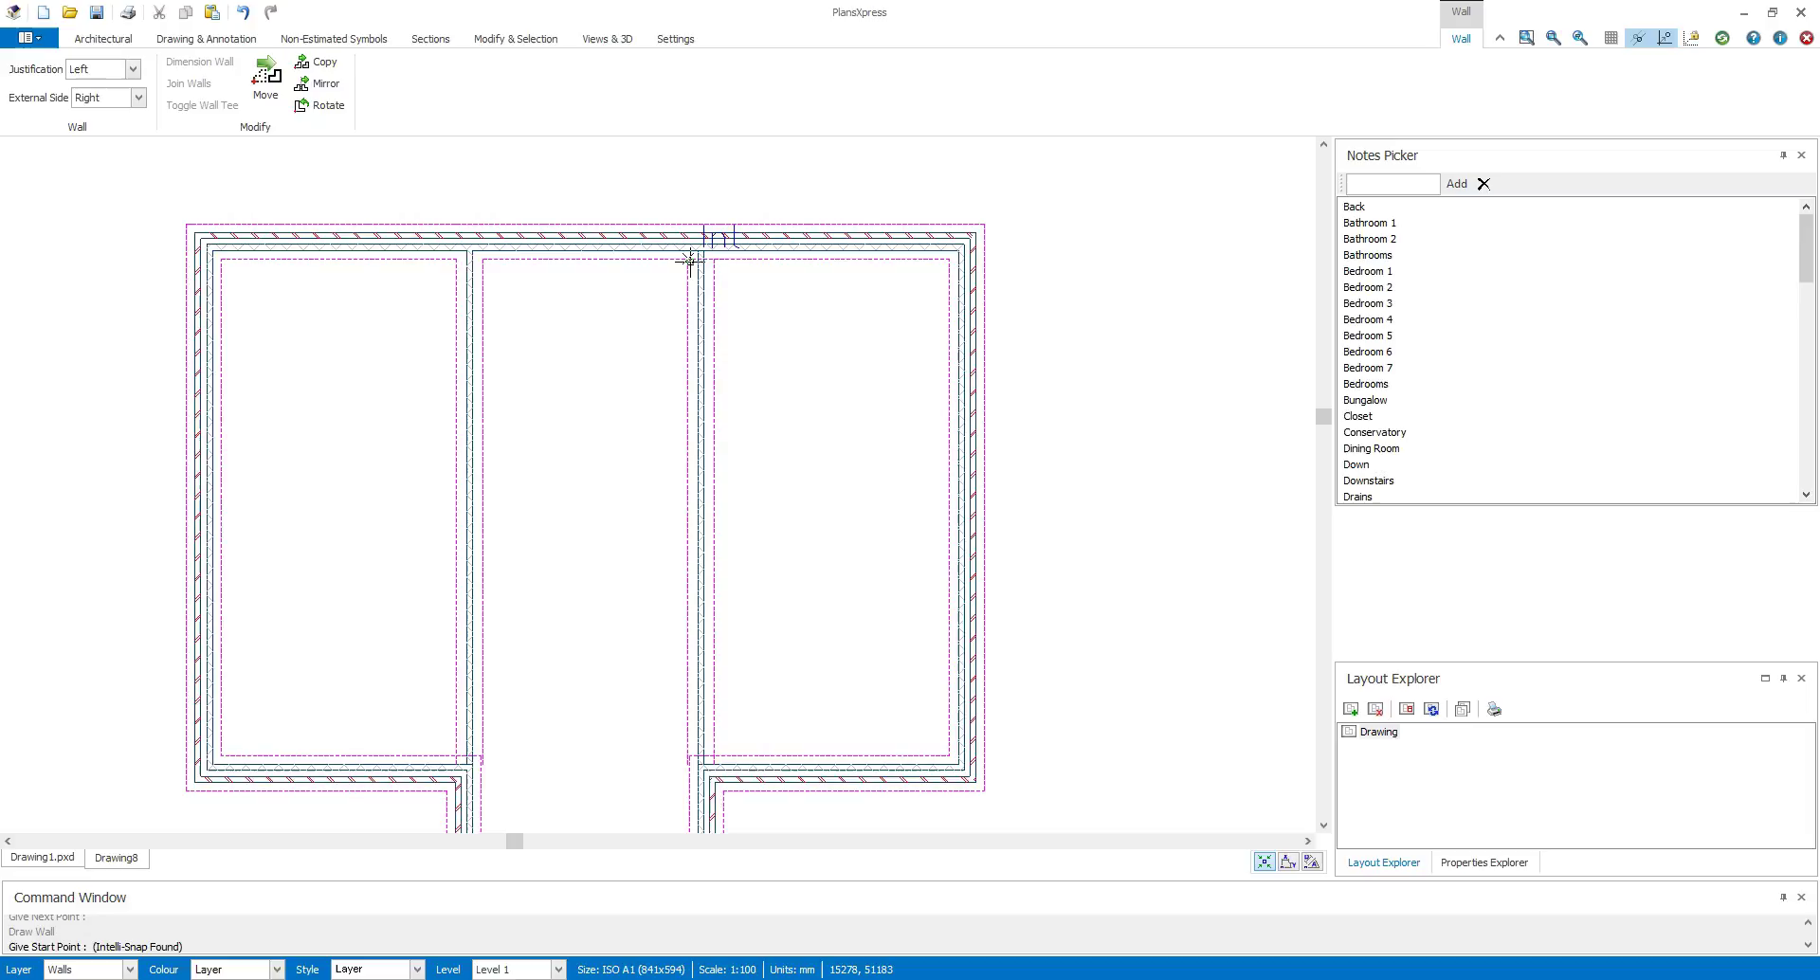
Step: Draw a horizontal internal wall between the two vertical internal walls, starting 3000 mm below the left one's junction with the upper external wall
{"action": "left_click", "coordinate": [102, 38]}
{"action": "left_click", "coordinate": [81, 79]}
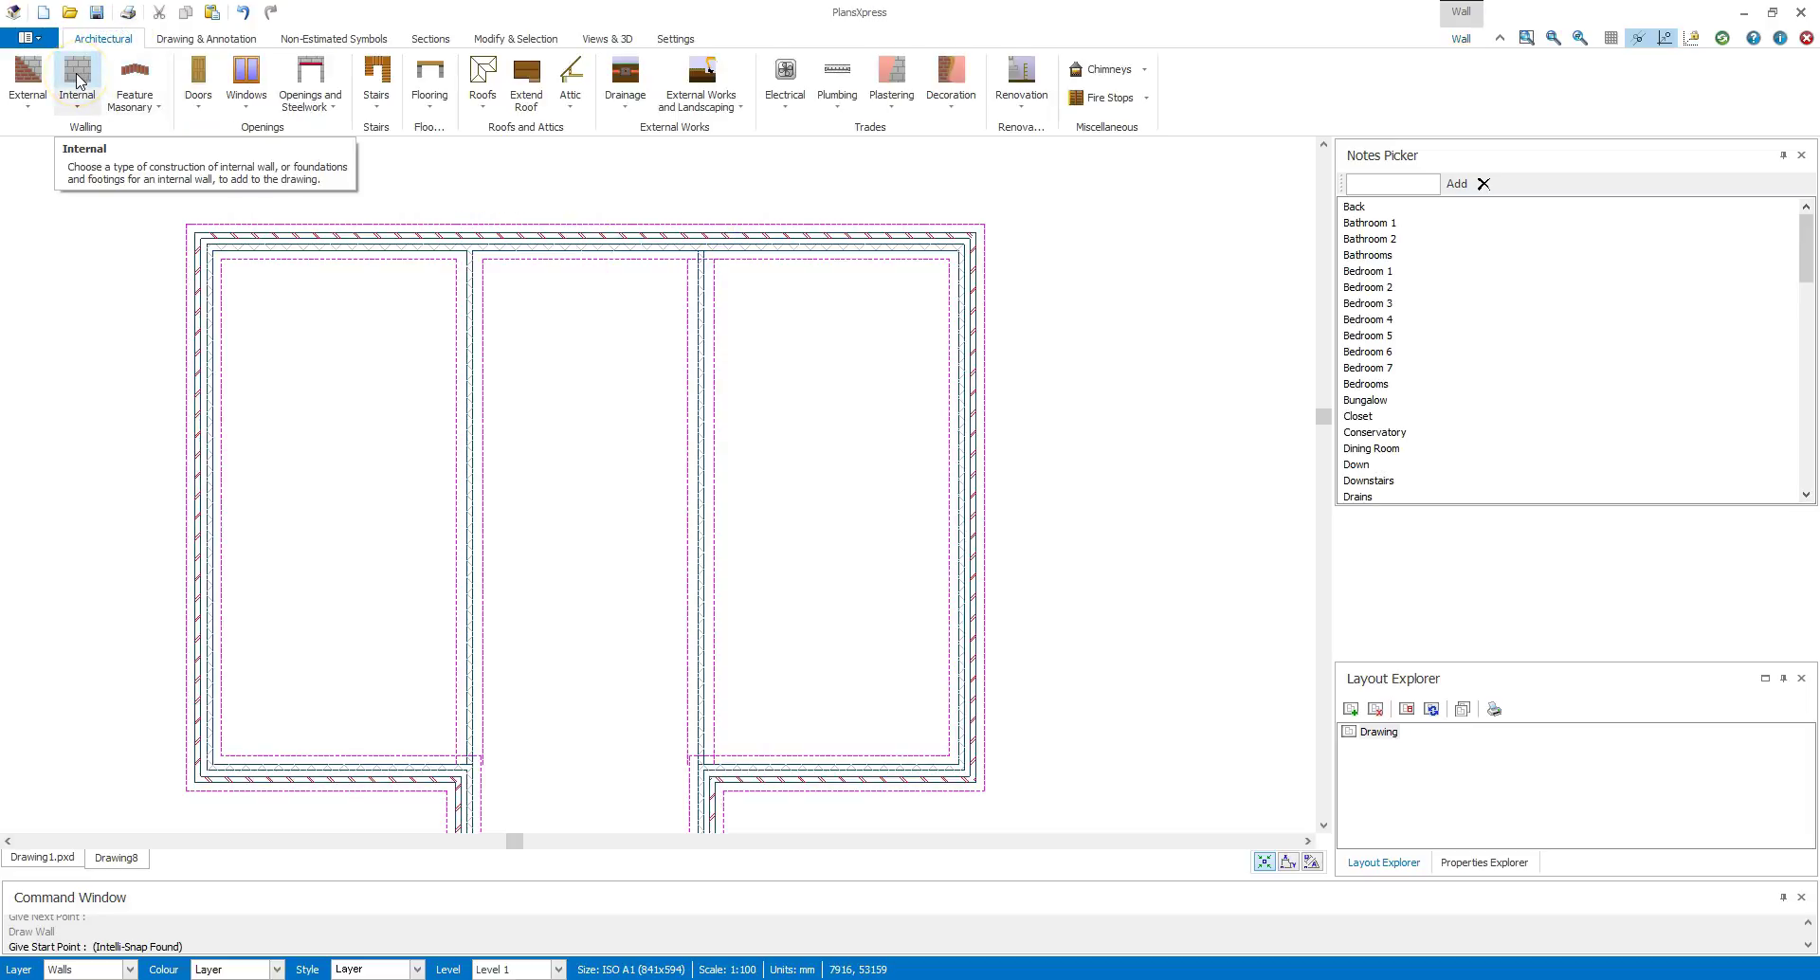
{"action": "left_click", "coordinate": [77, 80]}
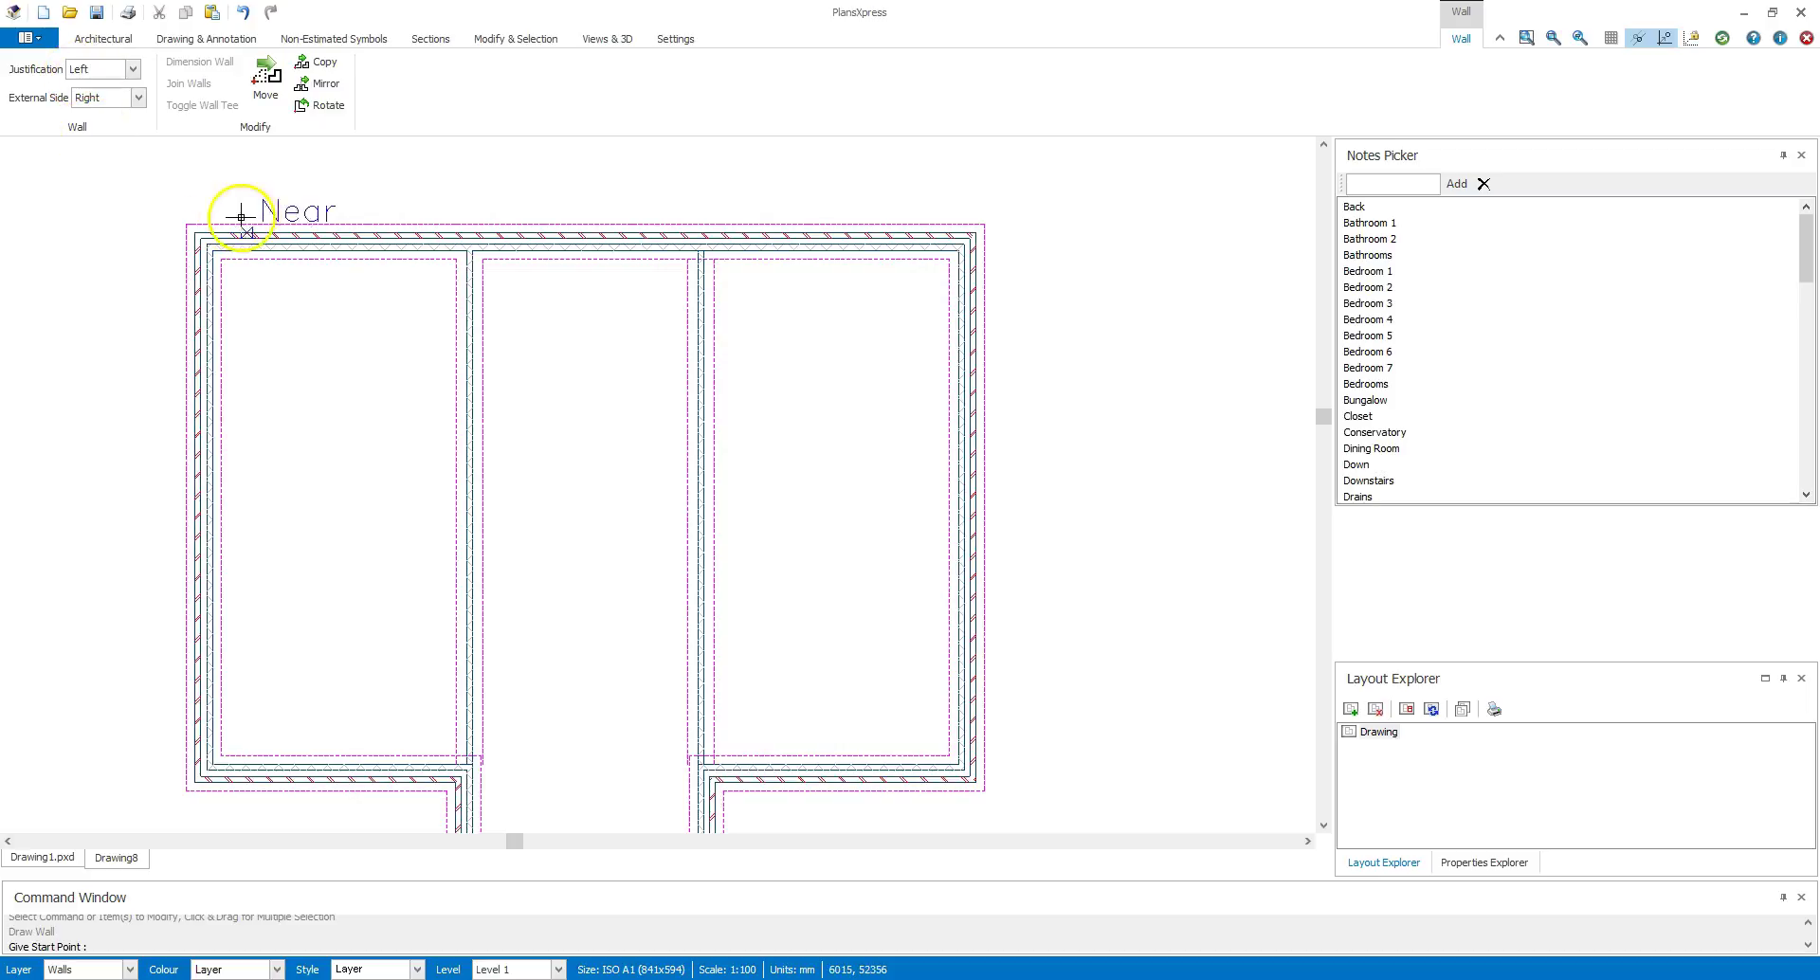
{"action": "scroll", "coordinate": [471, 246], "scroll_direction": "up", "scroll_amount": 3}
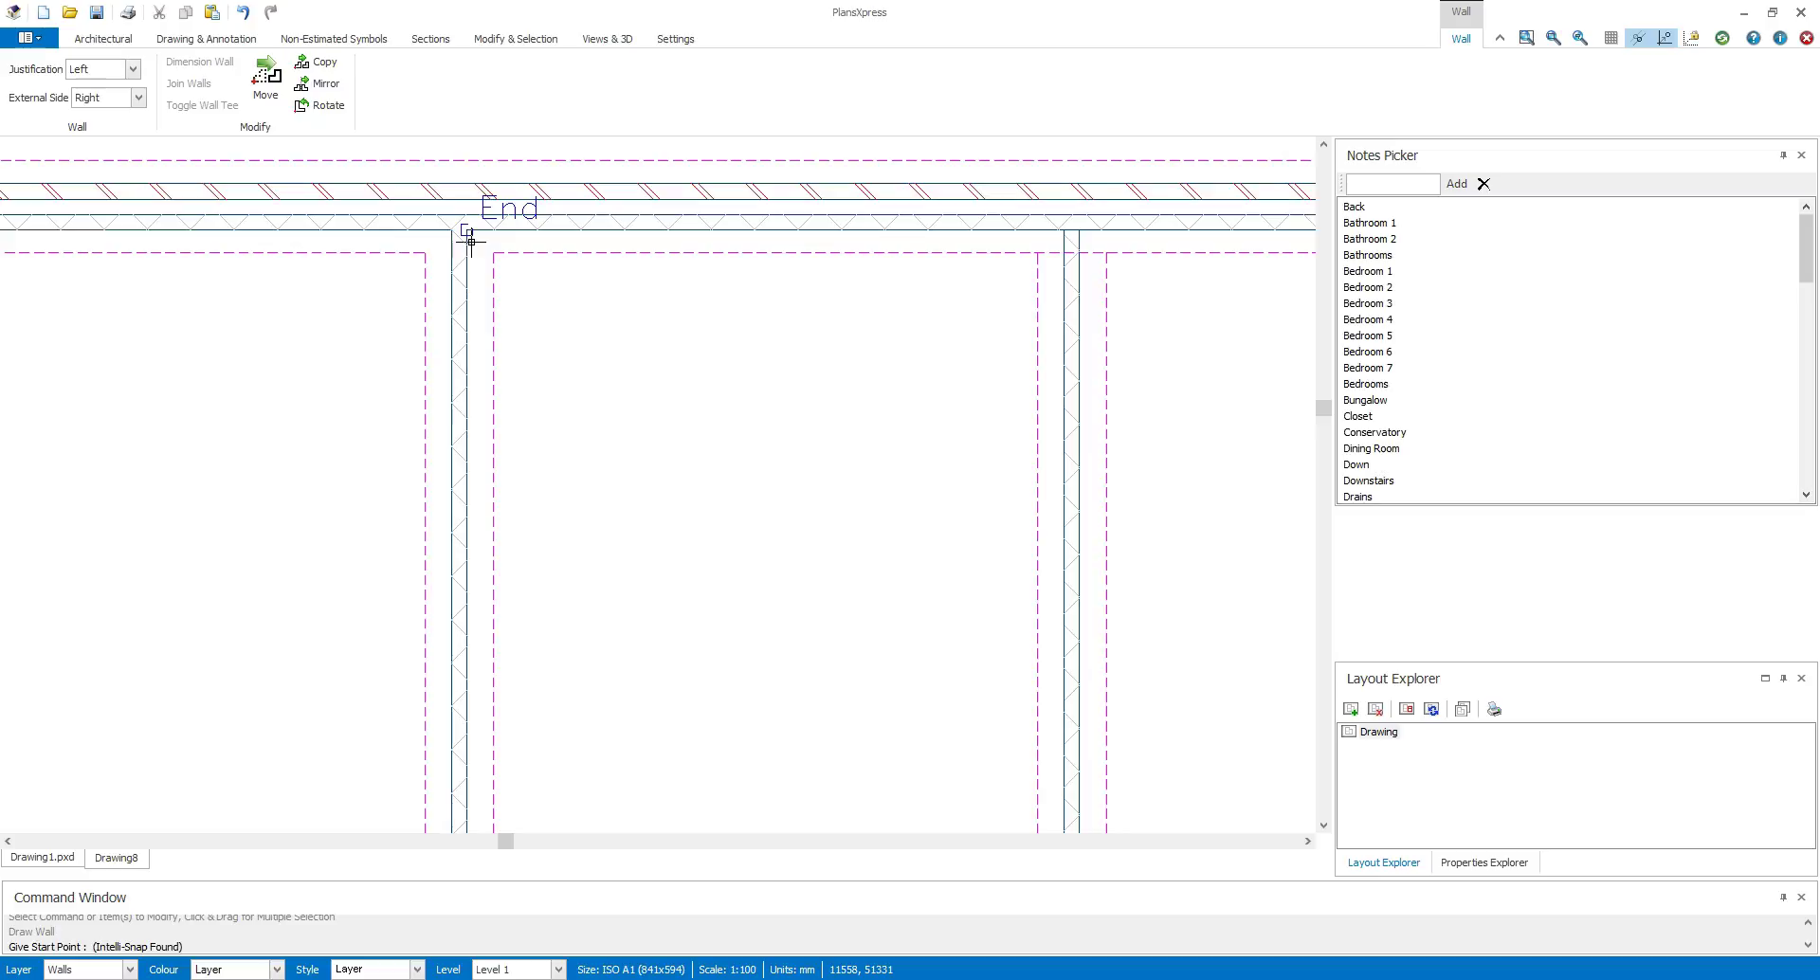
{"action": "mouse_move", "coordinate": [472, 242]}
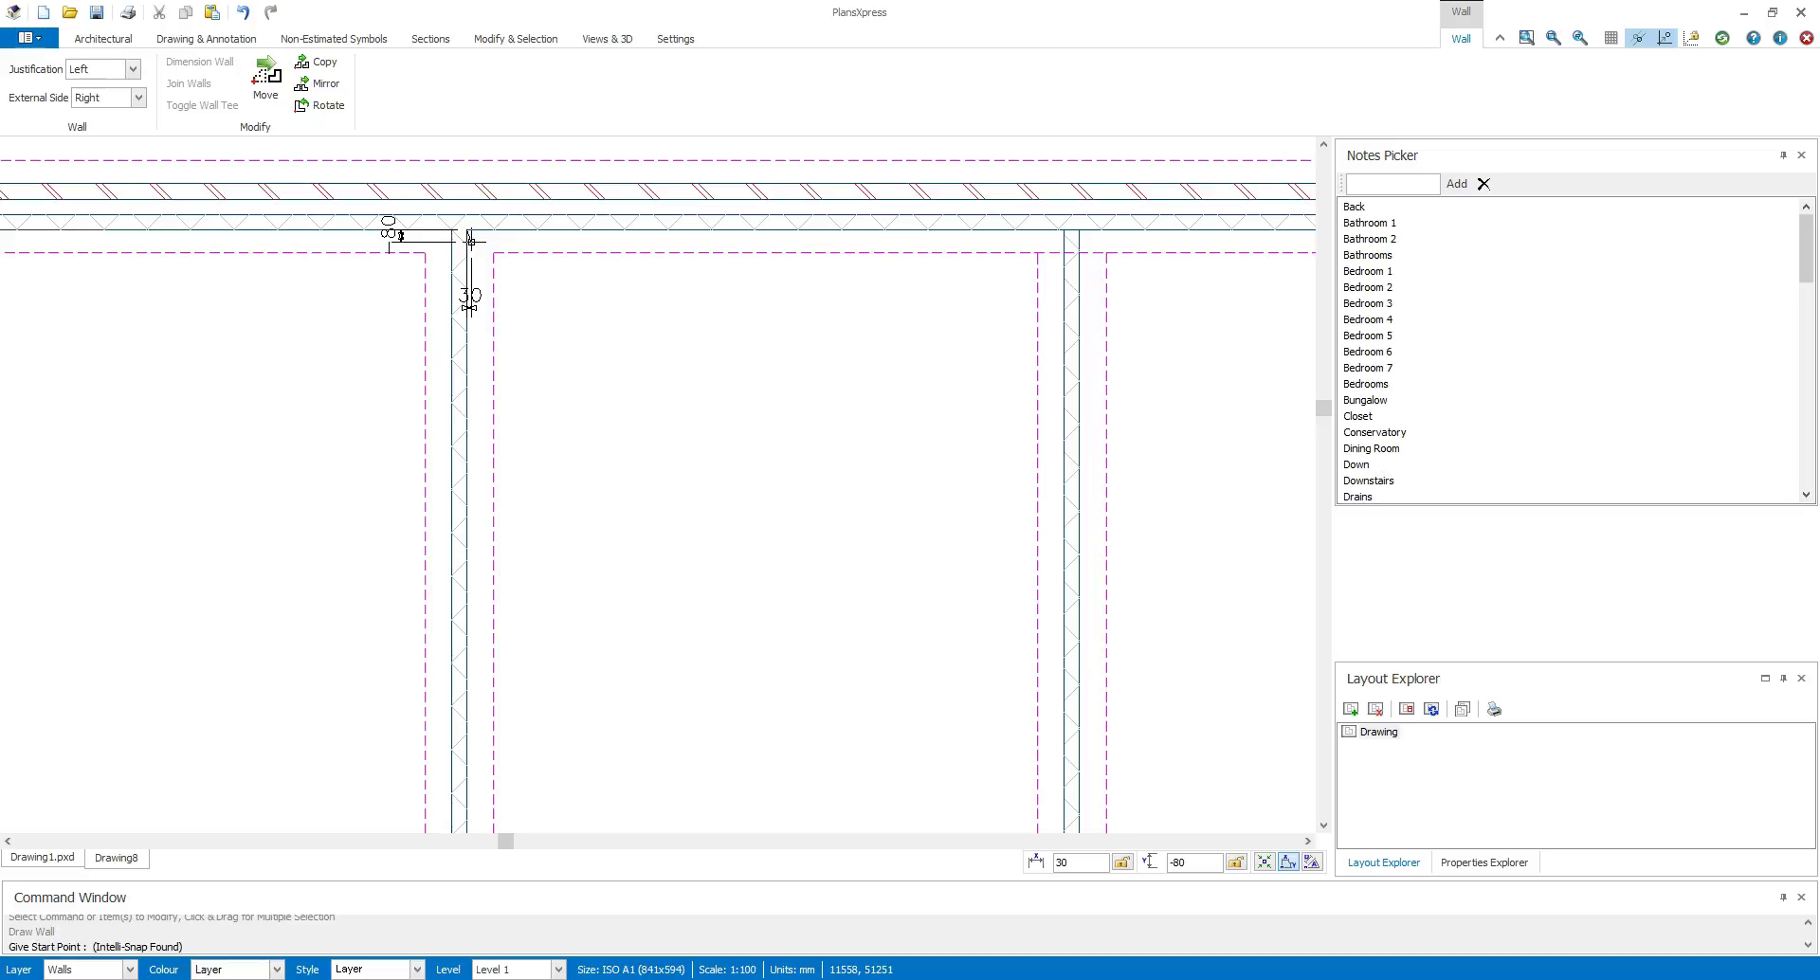
{"action": "left_click", "coordinate": [471, 242]}
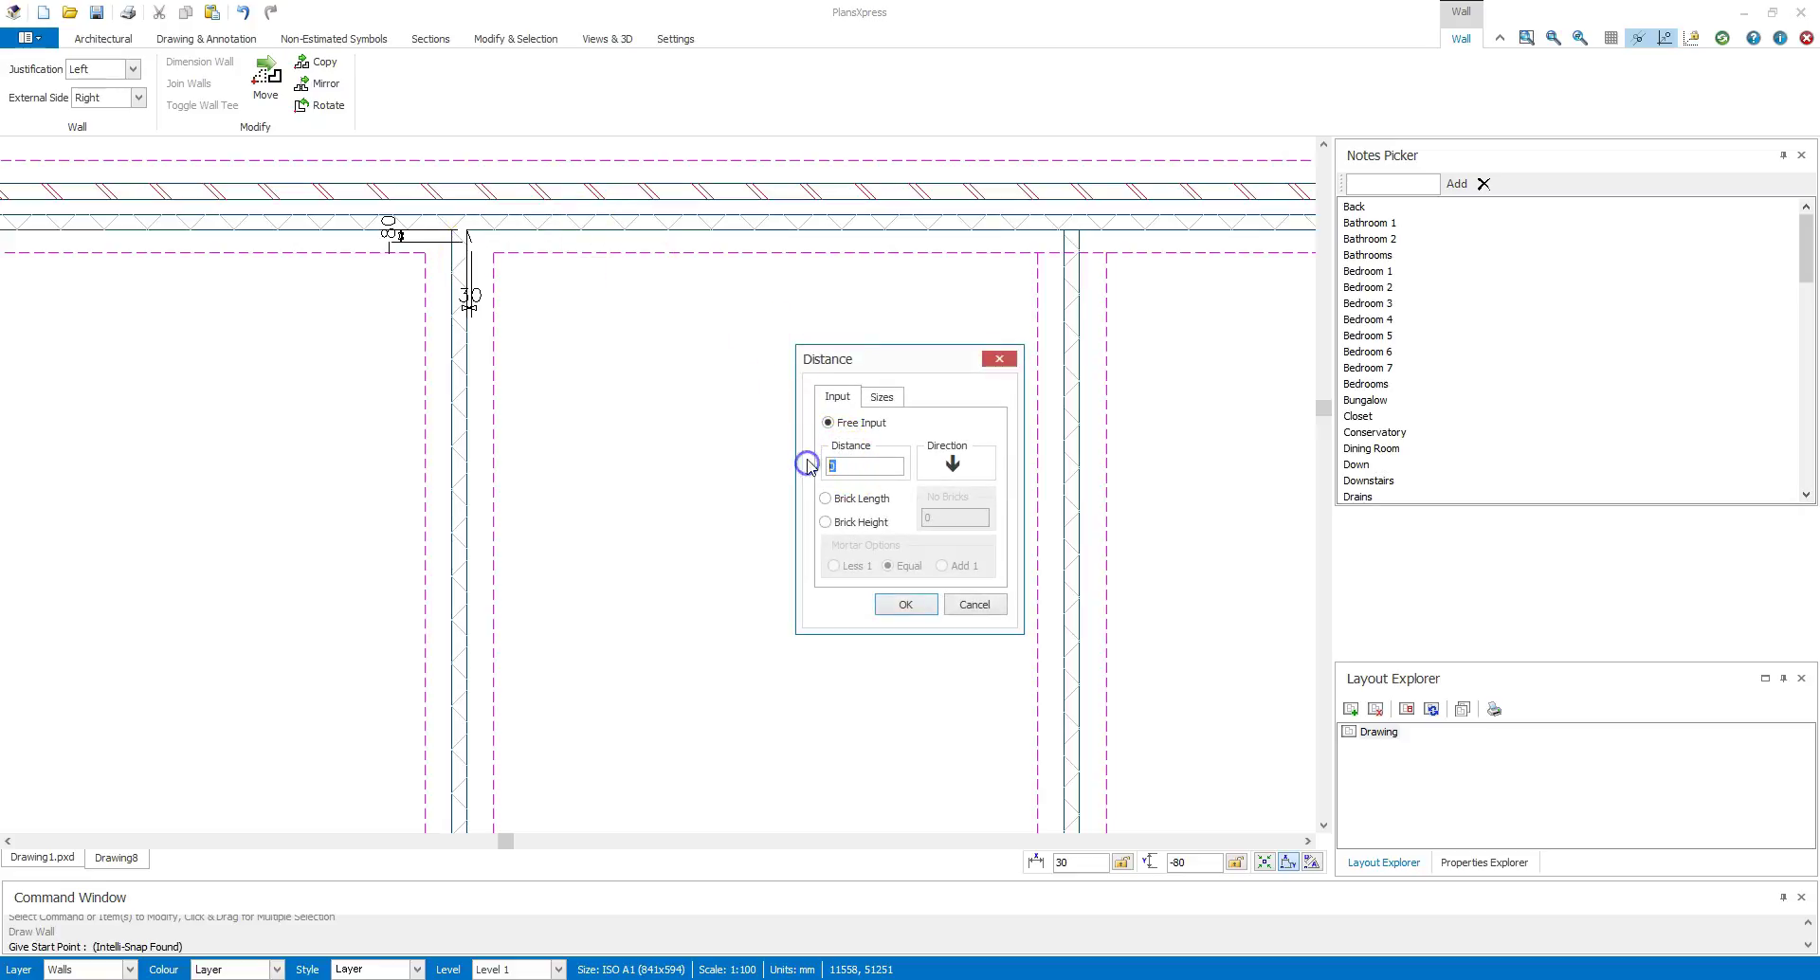
{"action": "type", "text": "3000"}
{"action": "key", "text": "Return"}
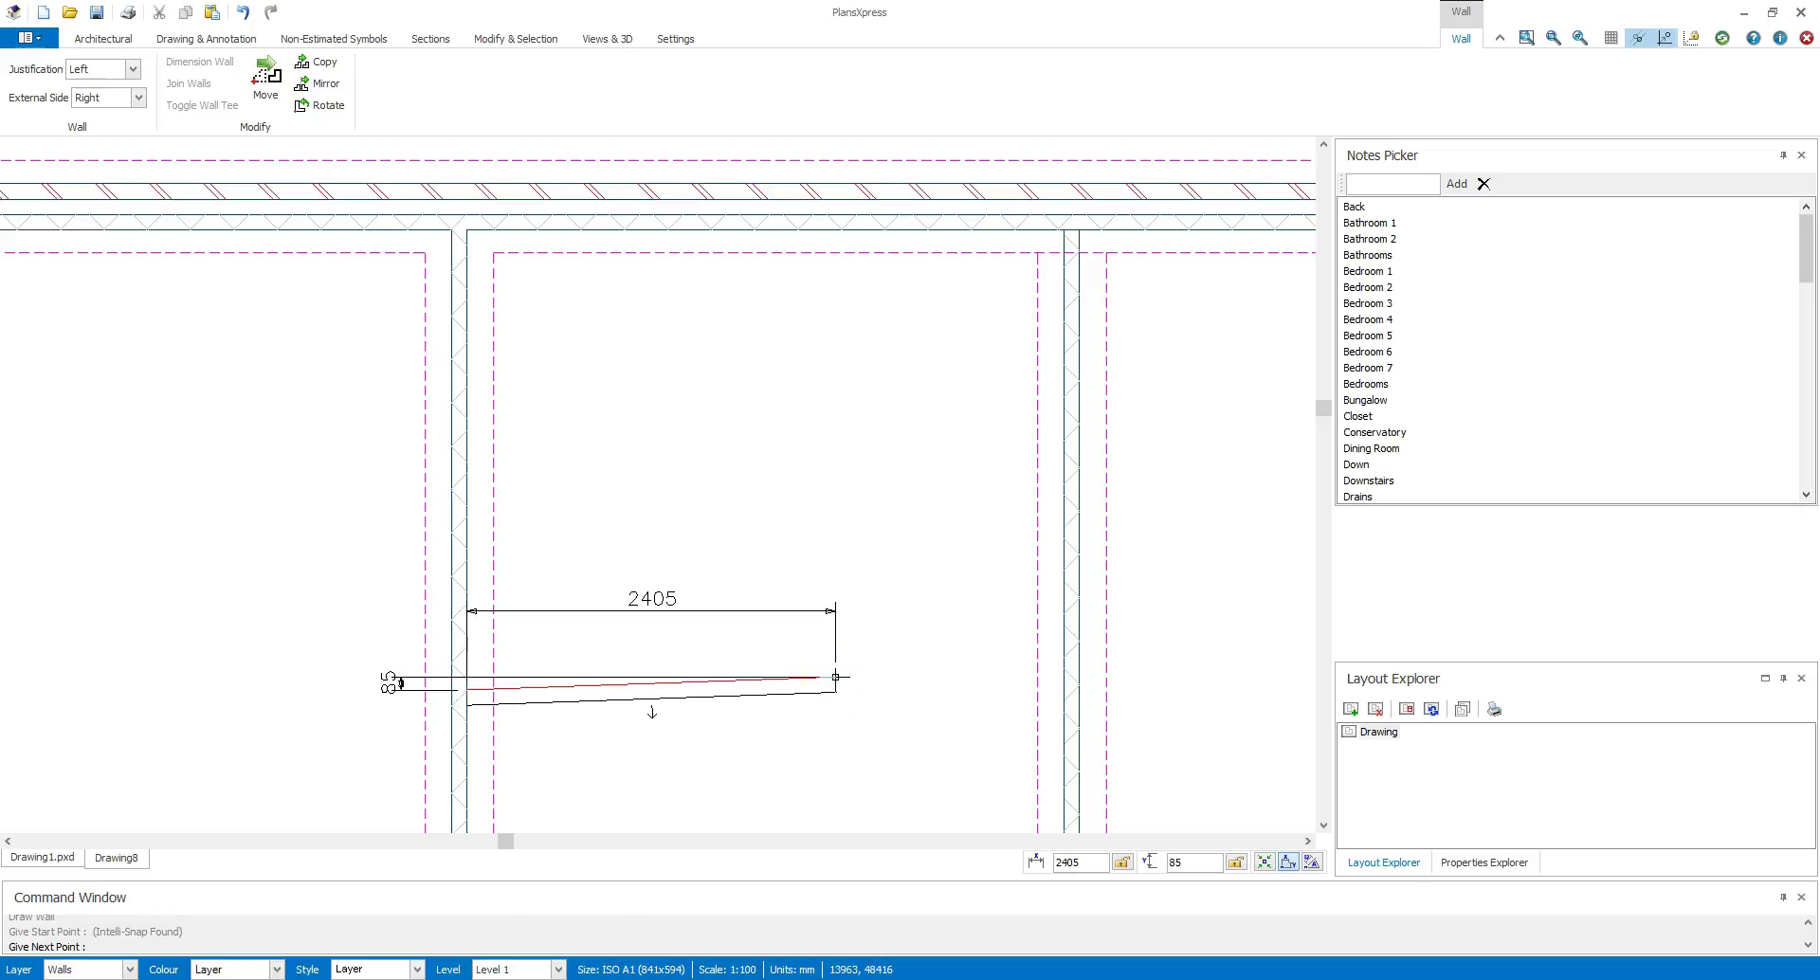
{"action": "key", "text": "space"}
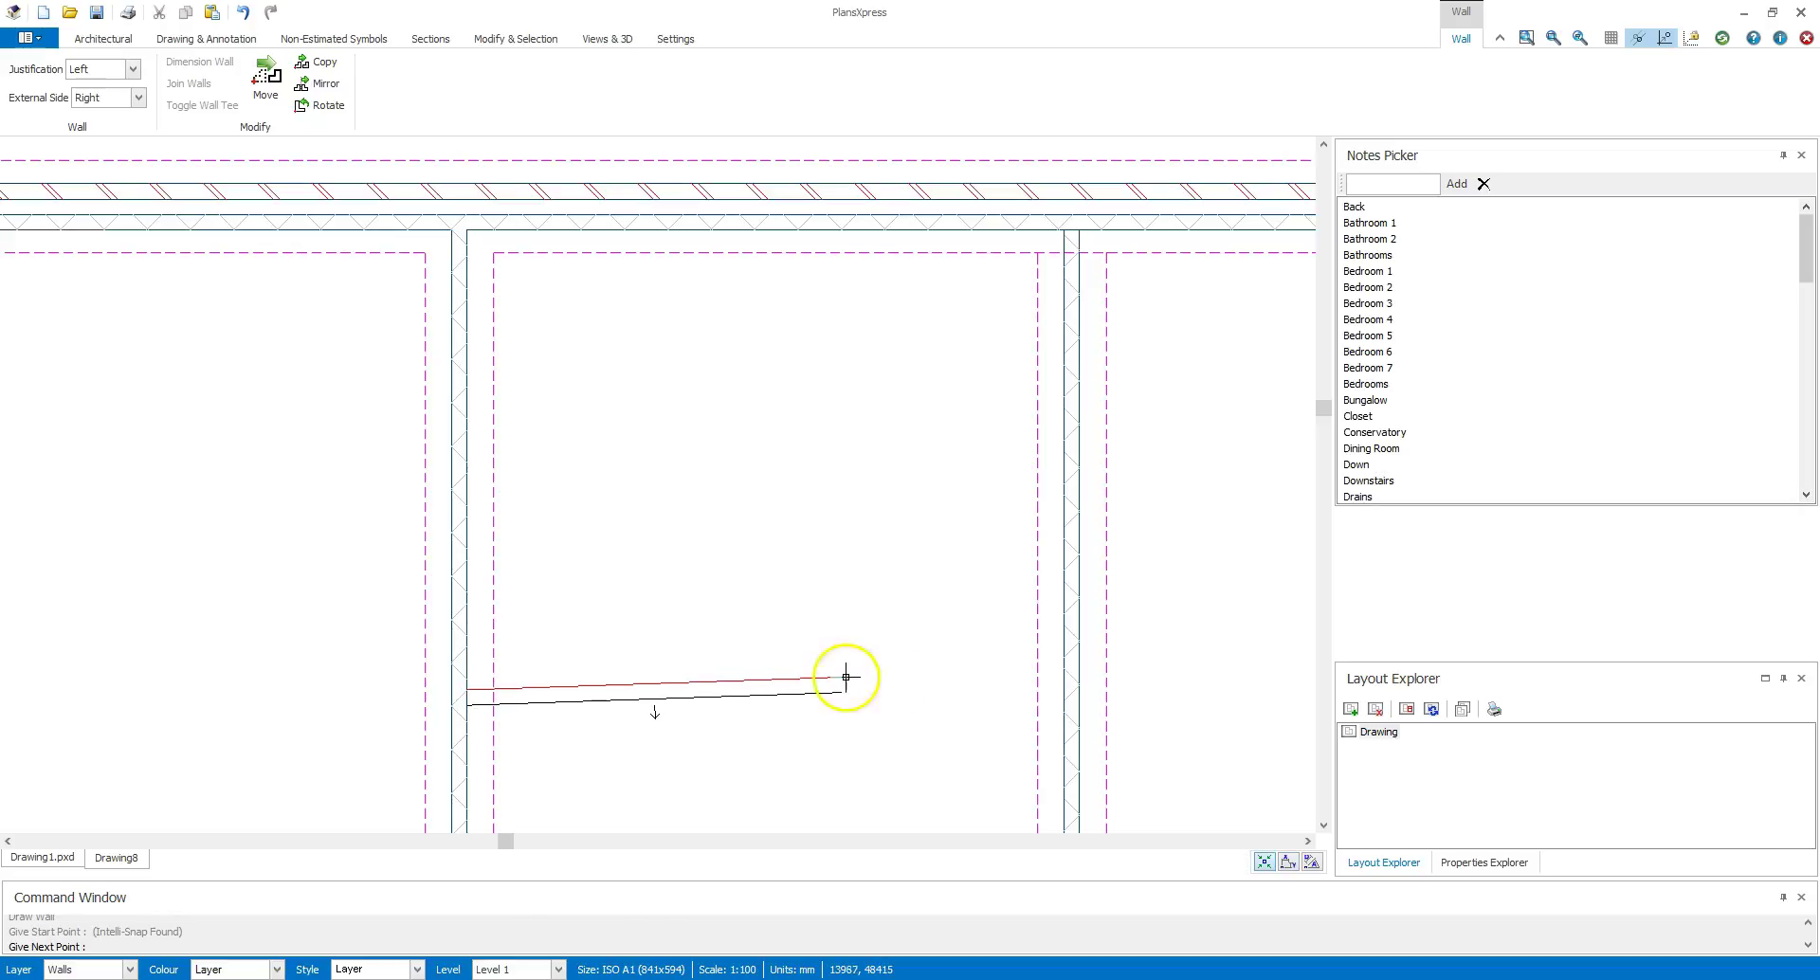
{"action": "left_click", "coordinate": [1054, 695]}
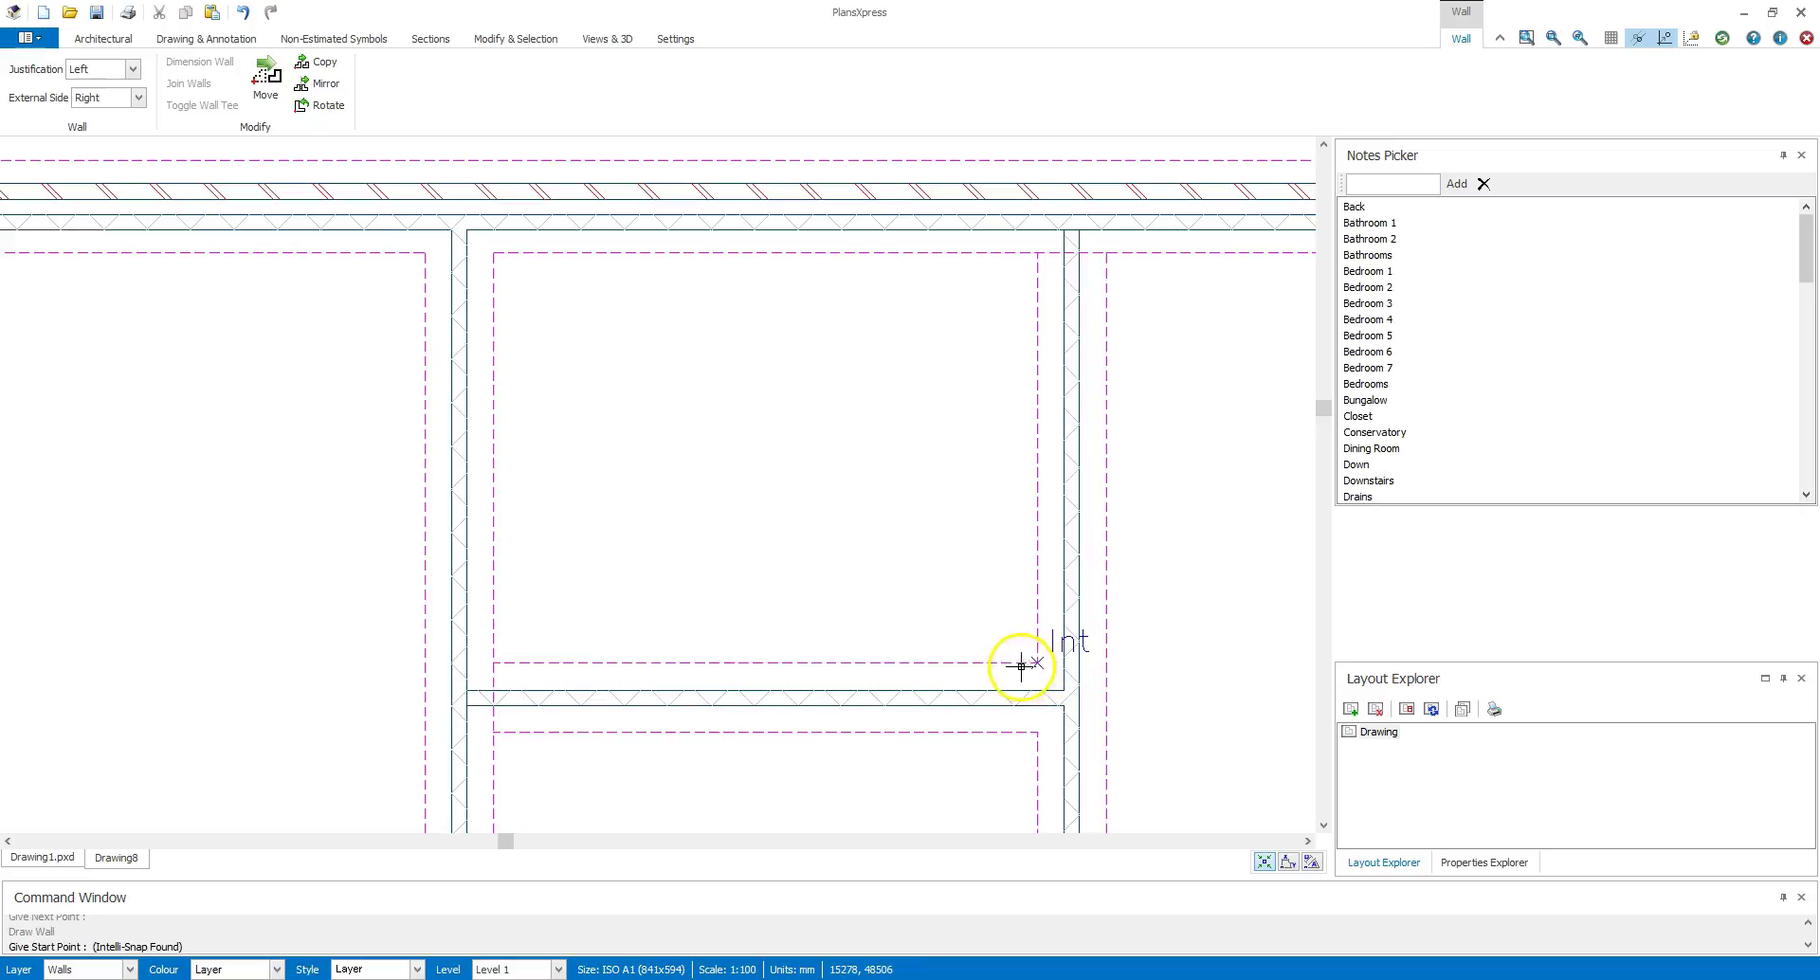
Step: Draw a horizontal internal wall from 4000 mm above the left side's lower inner corner across to the left vertical internal wall
{"action": "scroll", "coordinate": [977, 630], "scroll_direction": "down", "scroll_amount": 4}
{"action": "middle_click_drag", "start_coordinate": [833, 720], "coordinate": [775, 464]}
{"action": "scroll", "coordinate": [428, 744], "scroll_direction": "up", "scroll_amount": 4}
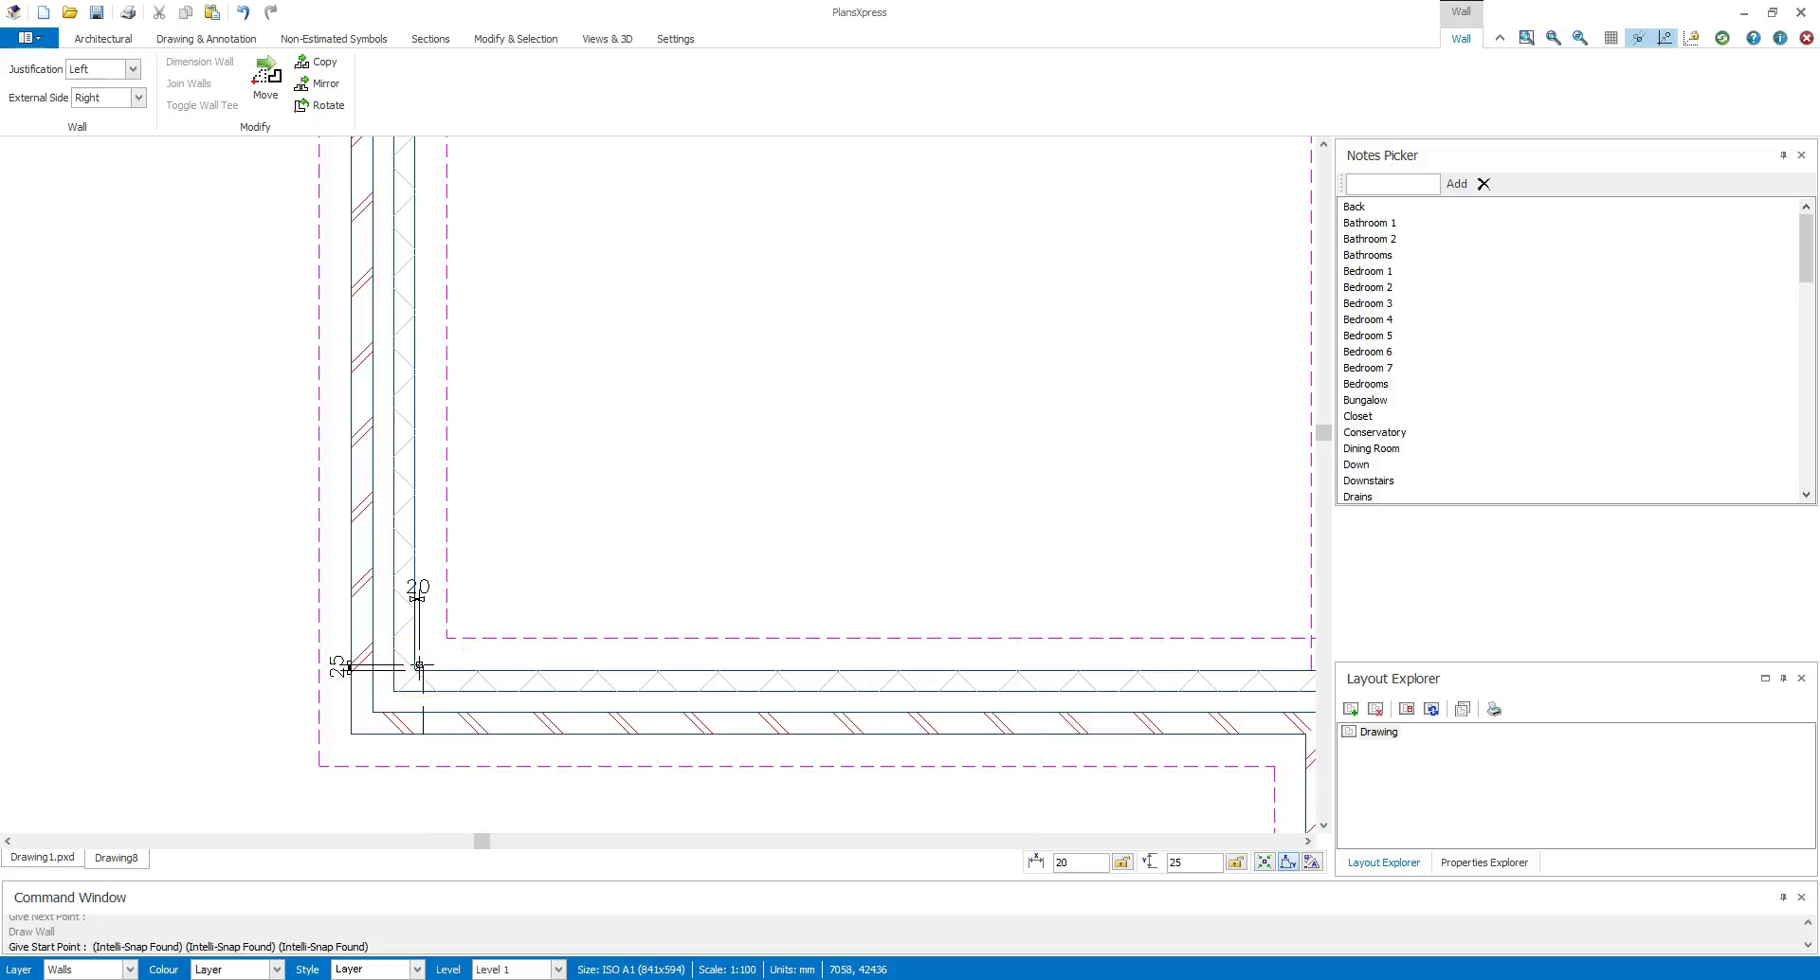
{"action": "left_click", "coordinate": [419, 667]}
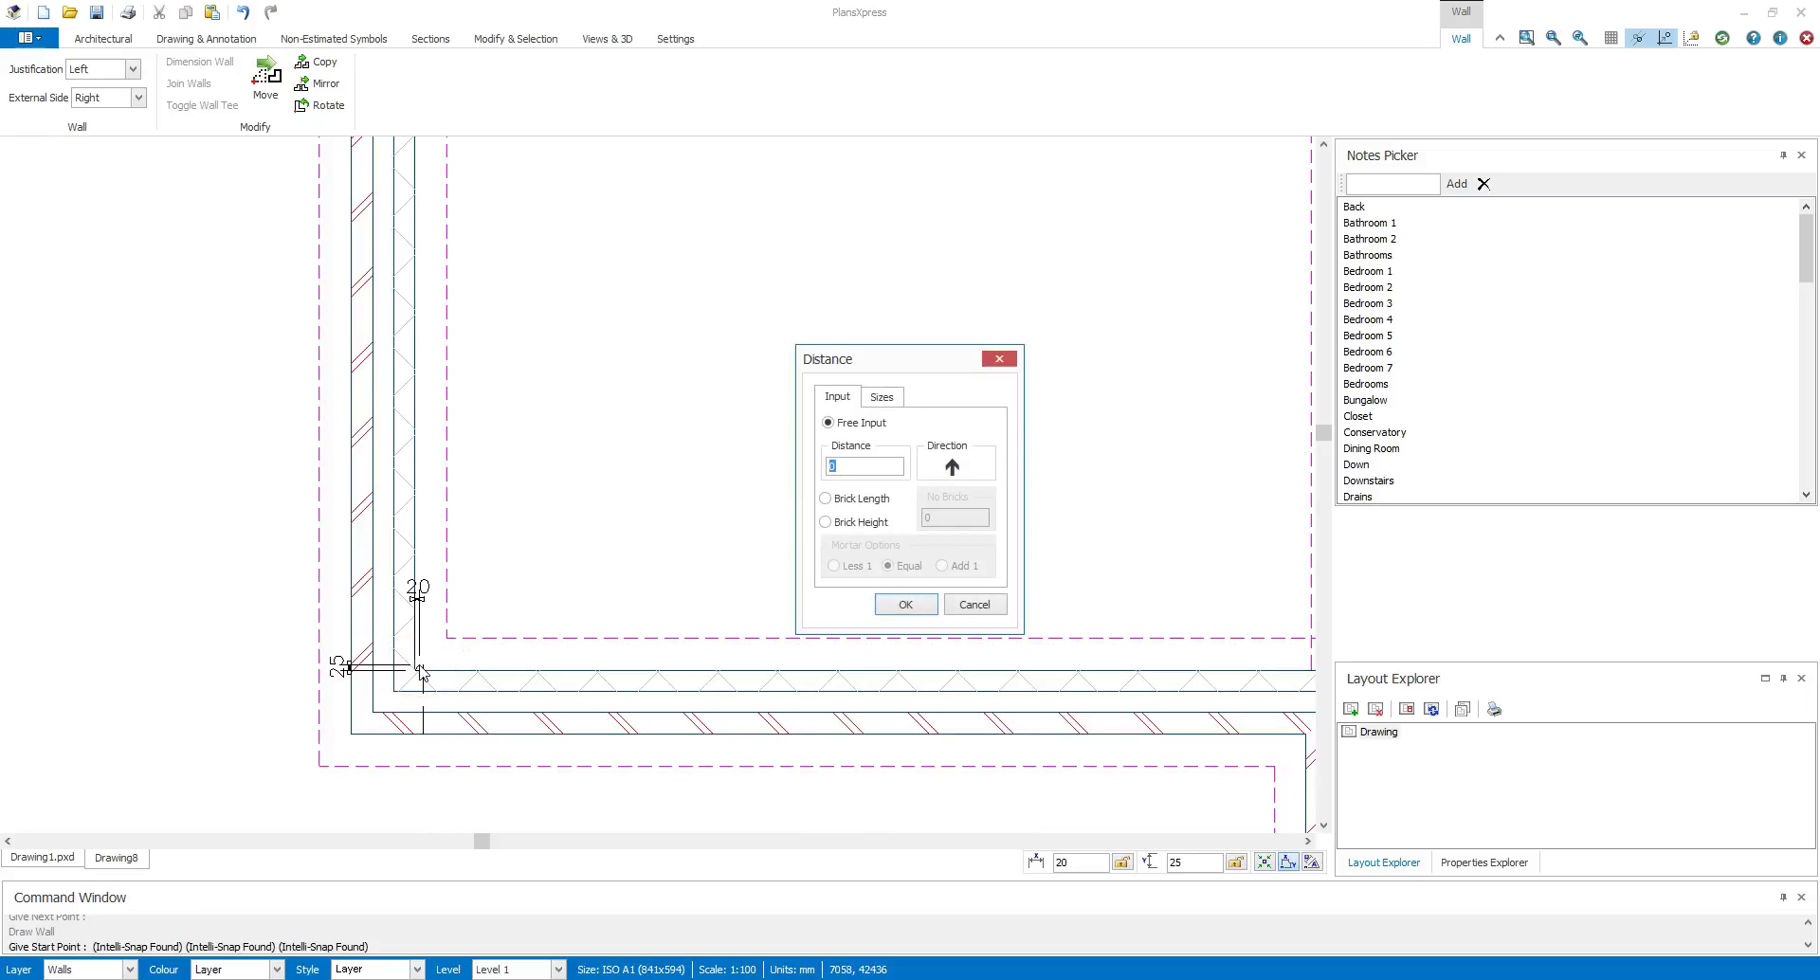
{"action": "type", "text": "4000"}
{"action": "key", "text": "Return"}
{"action": "scroll", "coordinate": [419, 665], "scroll_direction": "down", "scroll_amount": 2}
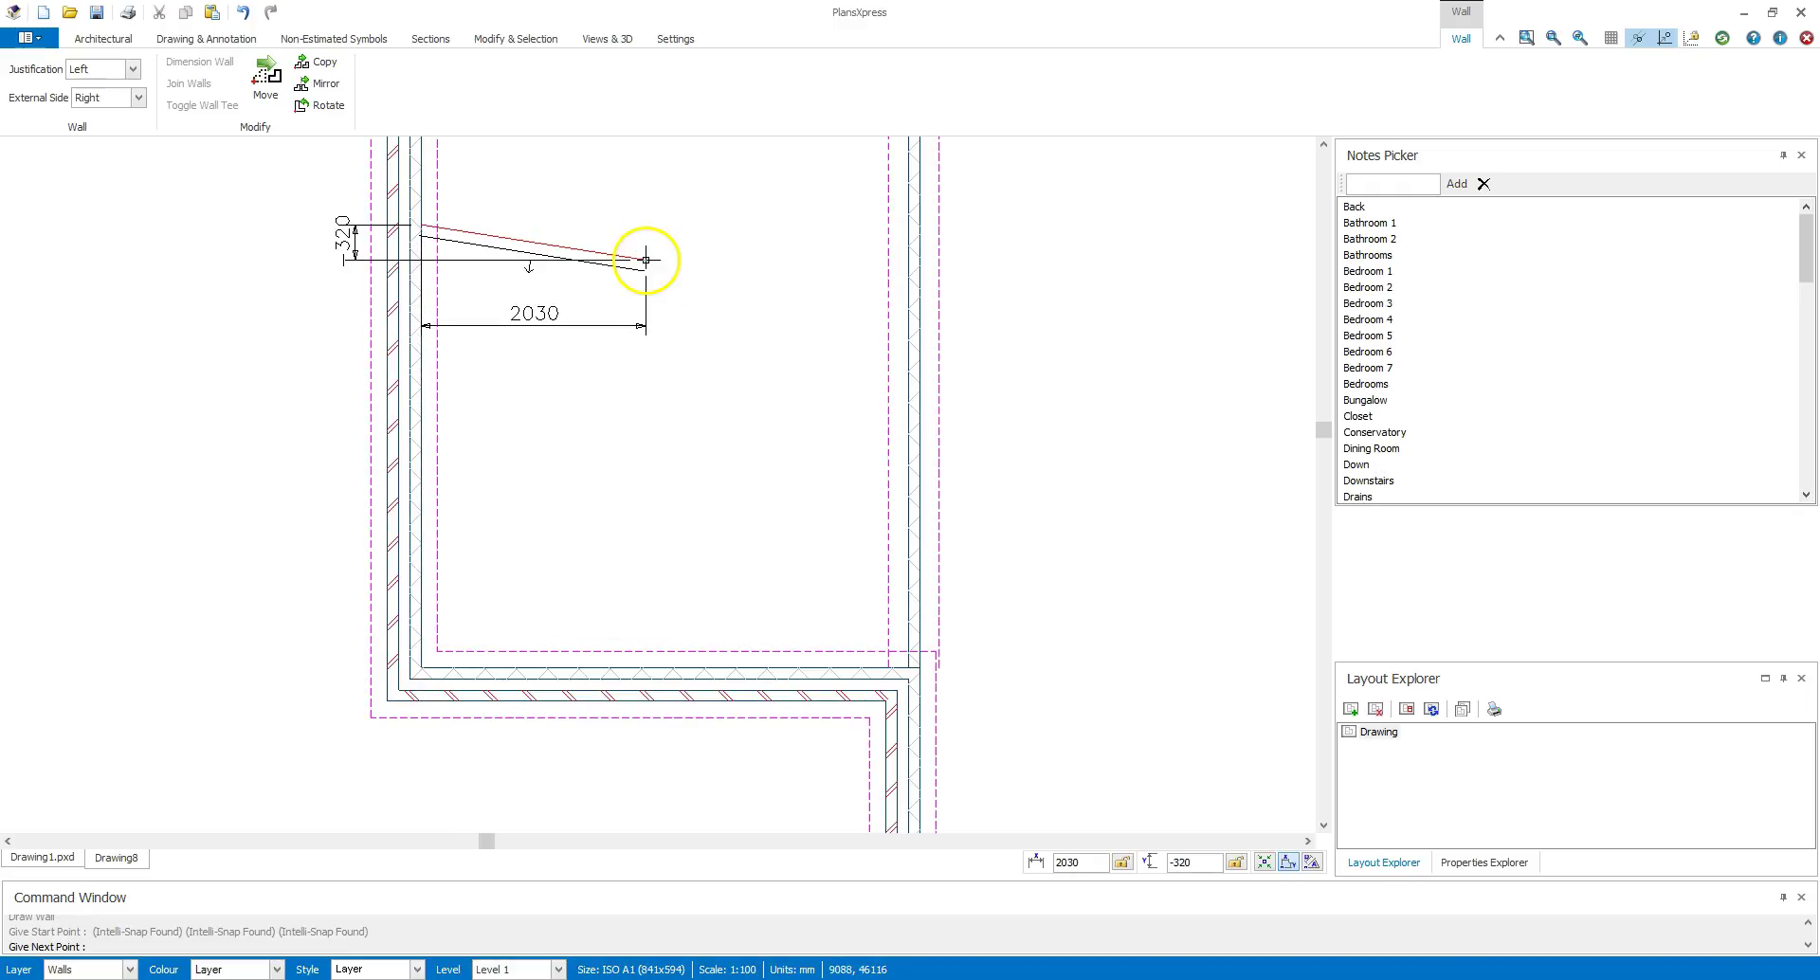
{"action": "left_click", "coordinate": [894, 231]}
{"action": "key", "text": "Escape"}
Step: Draw a horizontal internal wall from 3600 mm above the right side's lower inner corner across to the right vertical internal wall
{"action": "scroll", "coordinate": [735, 294], "scroll_direction": "down", "scroll_amount": 3}
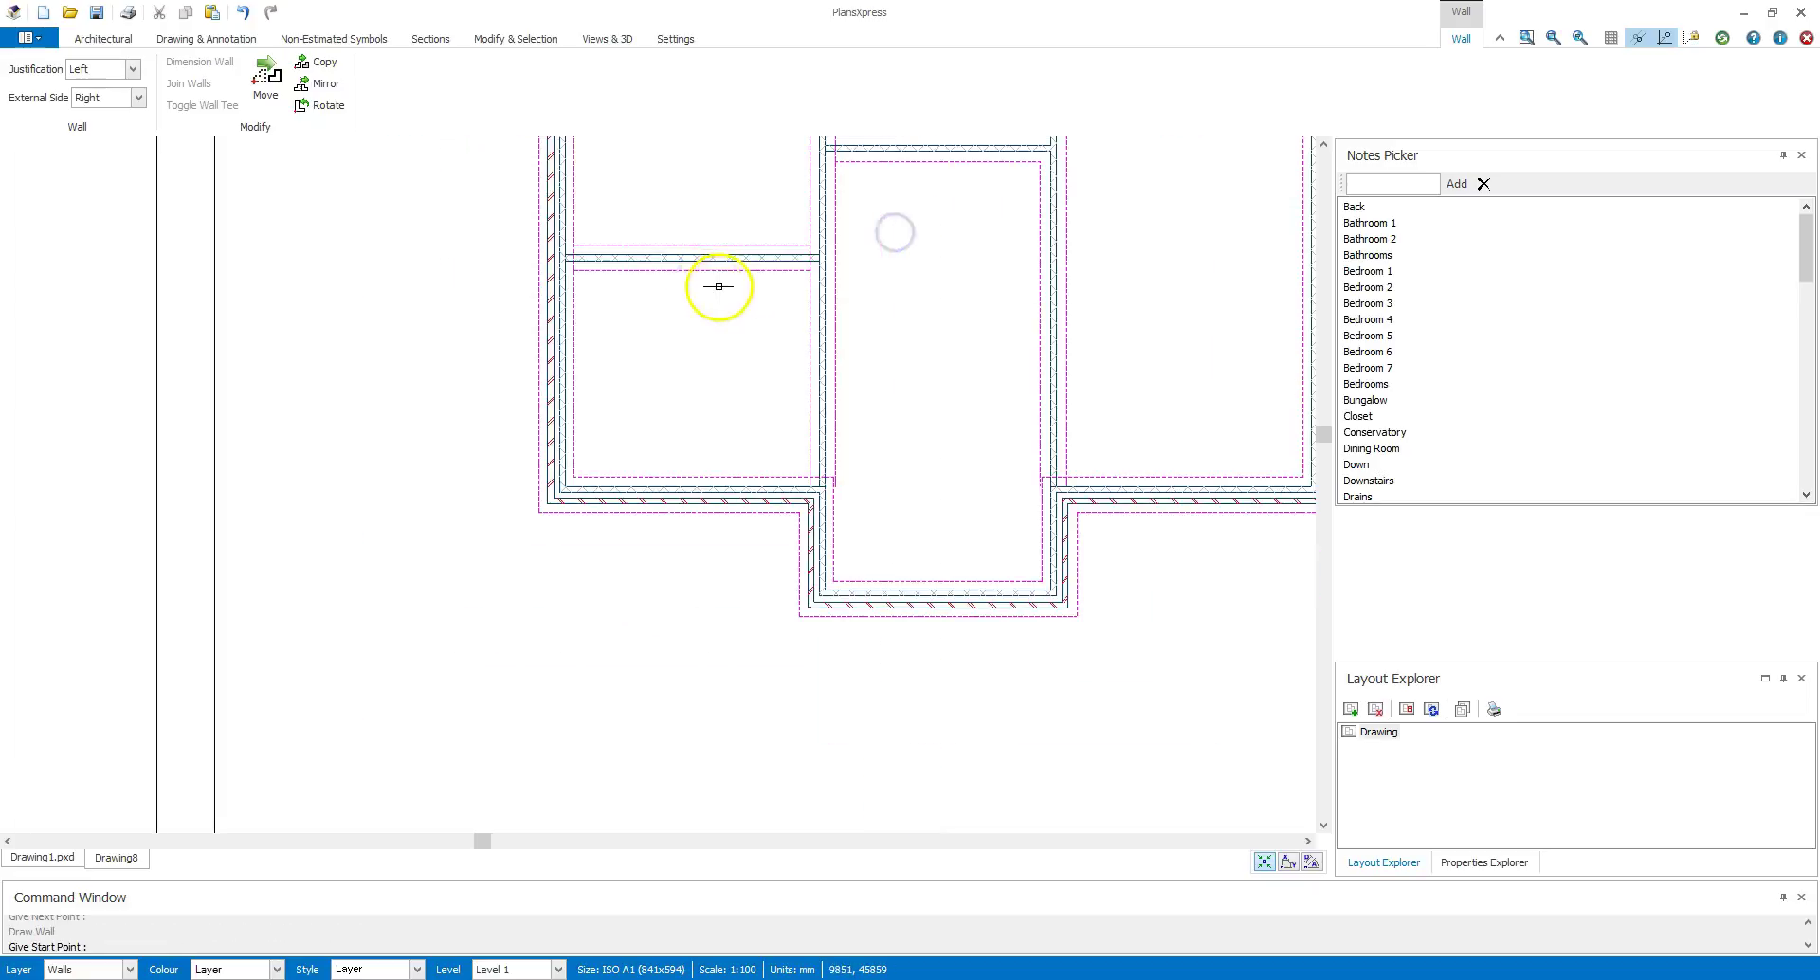
{"action": "middle_click_drag", "start_coordinate": [1024, 342], "coordinate": [735, 360]}
{"action": "scroll", "coordinate": [793, 411], "scroll_direction": "up", "scroll_amount": 3}
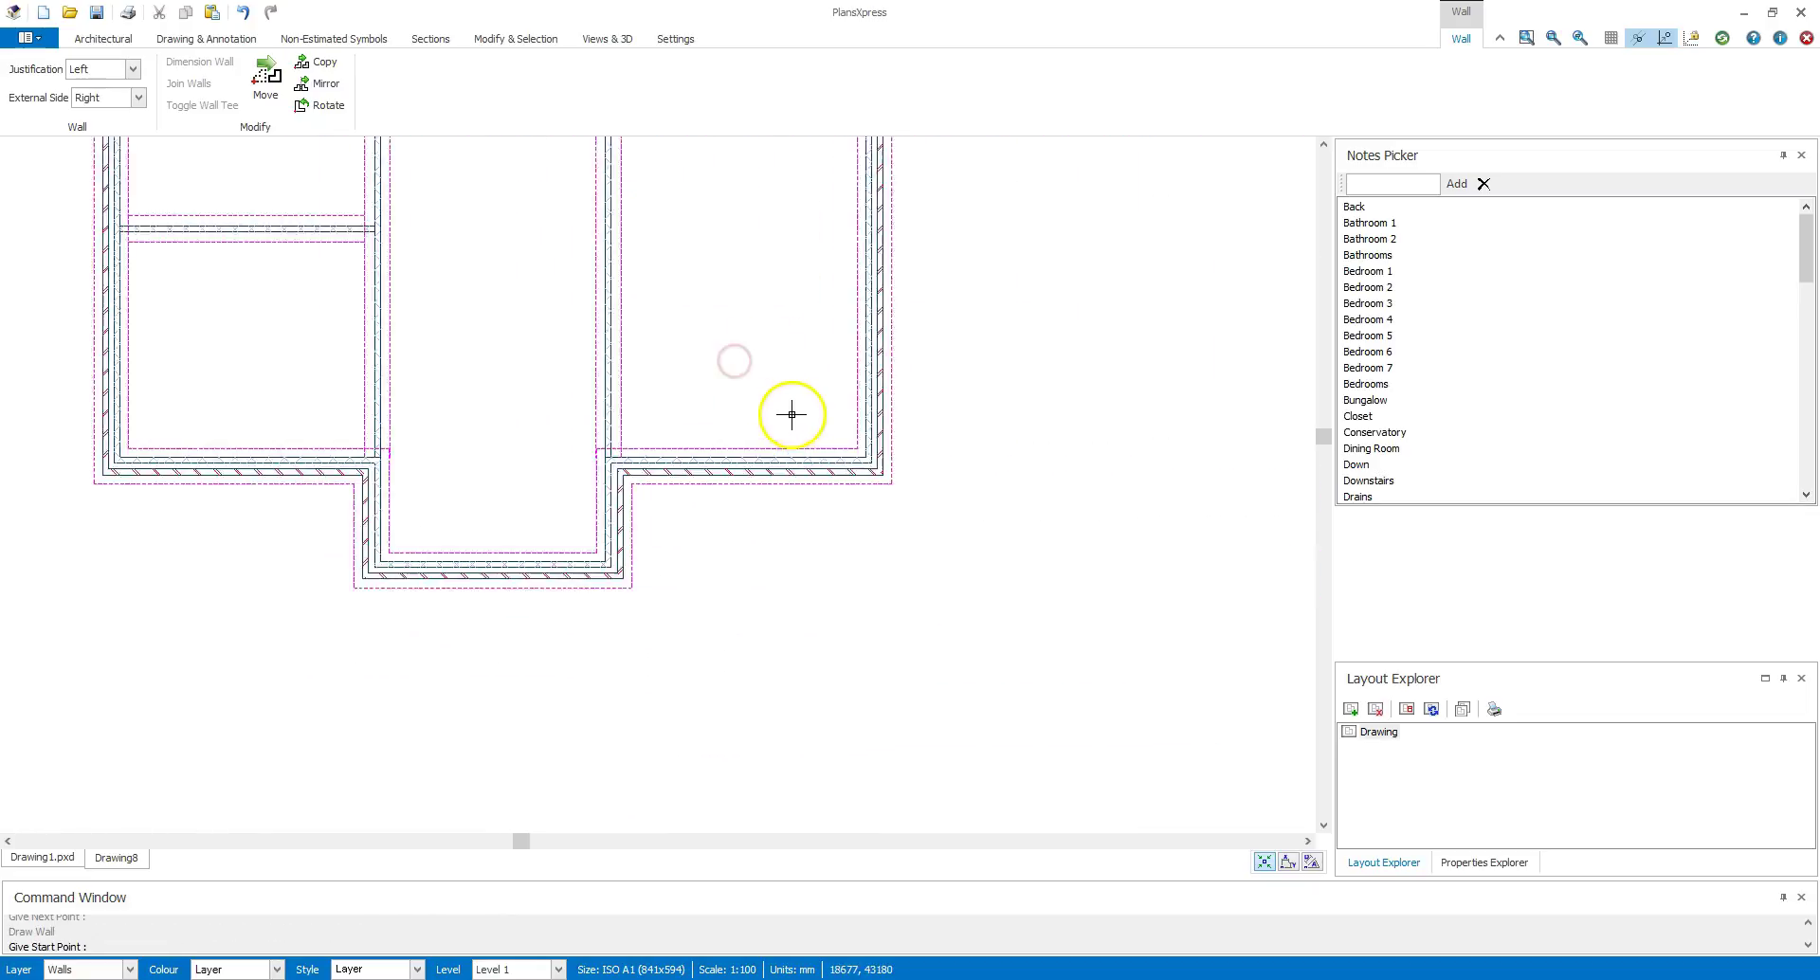
{"action": "key", "text": "Escape"}
{"action": "left_click", "coordinate": [881, 468]}
{"action": "right_click", "coordinate": [880, 466]}
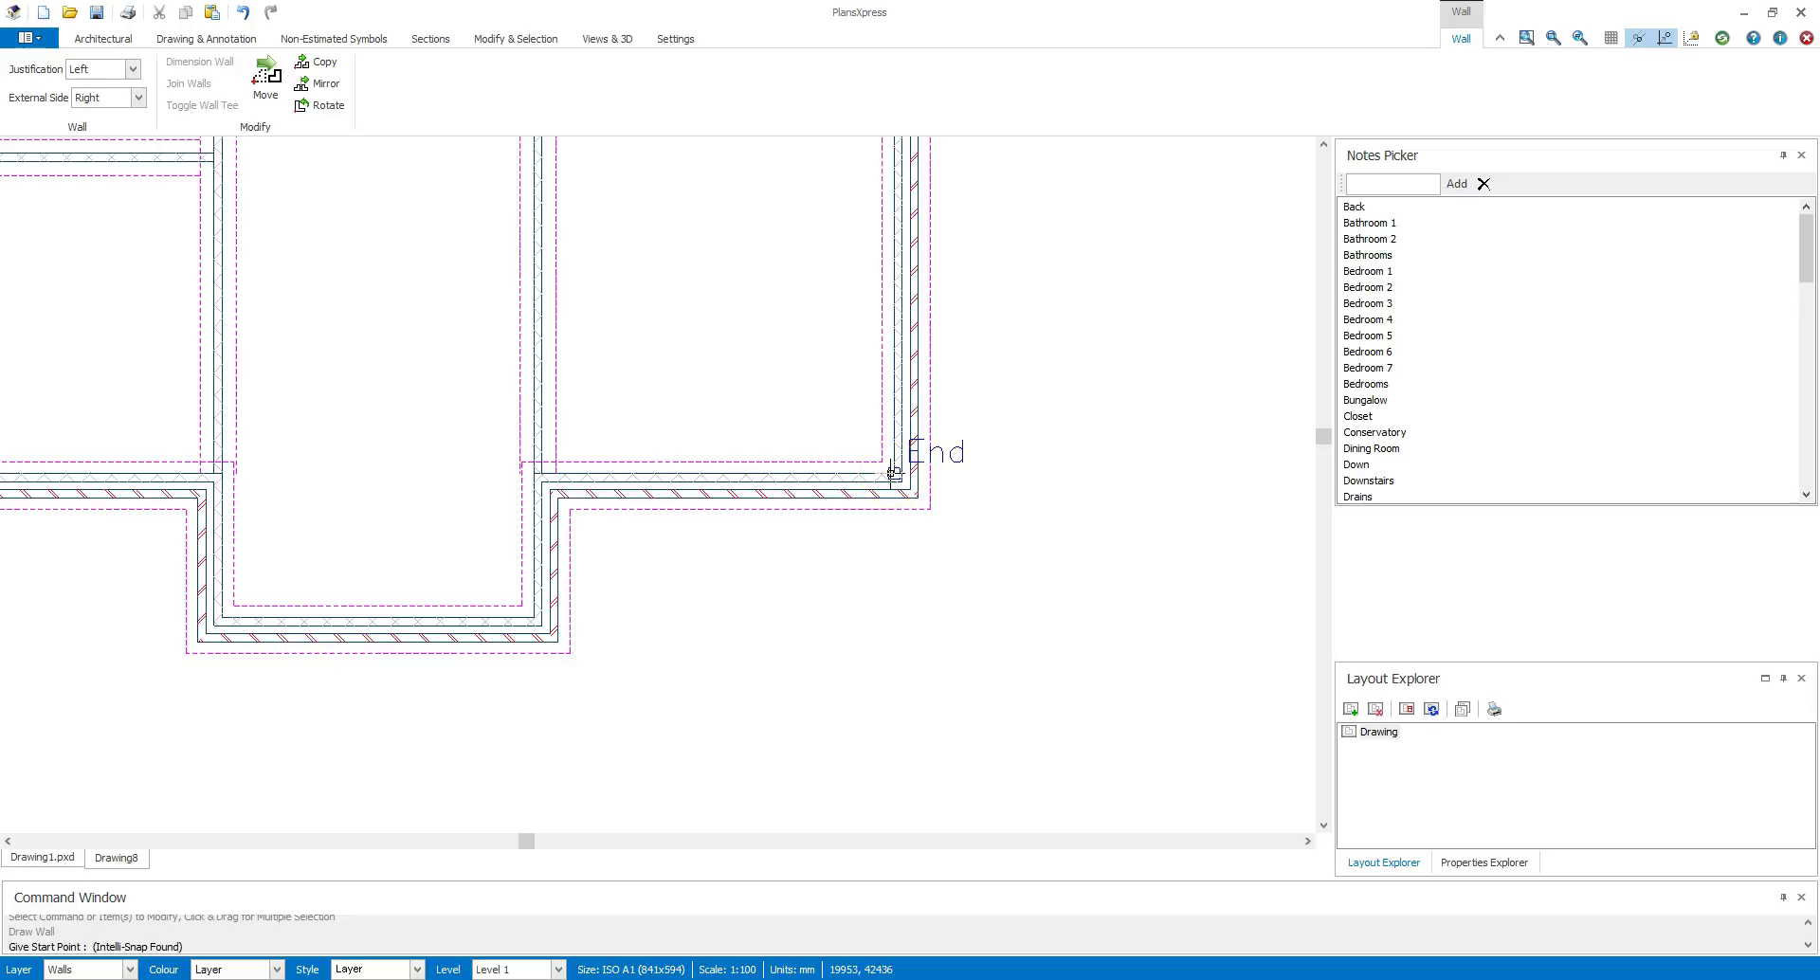
{"action": "left_click", "coordinate": [892, 472]}
{"action": "left_click", "coordinate": [814, 353]}
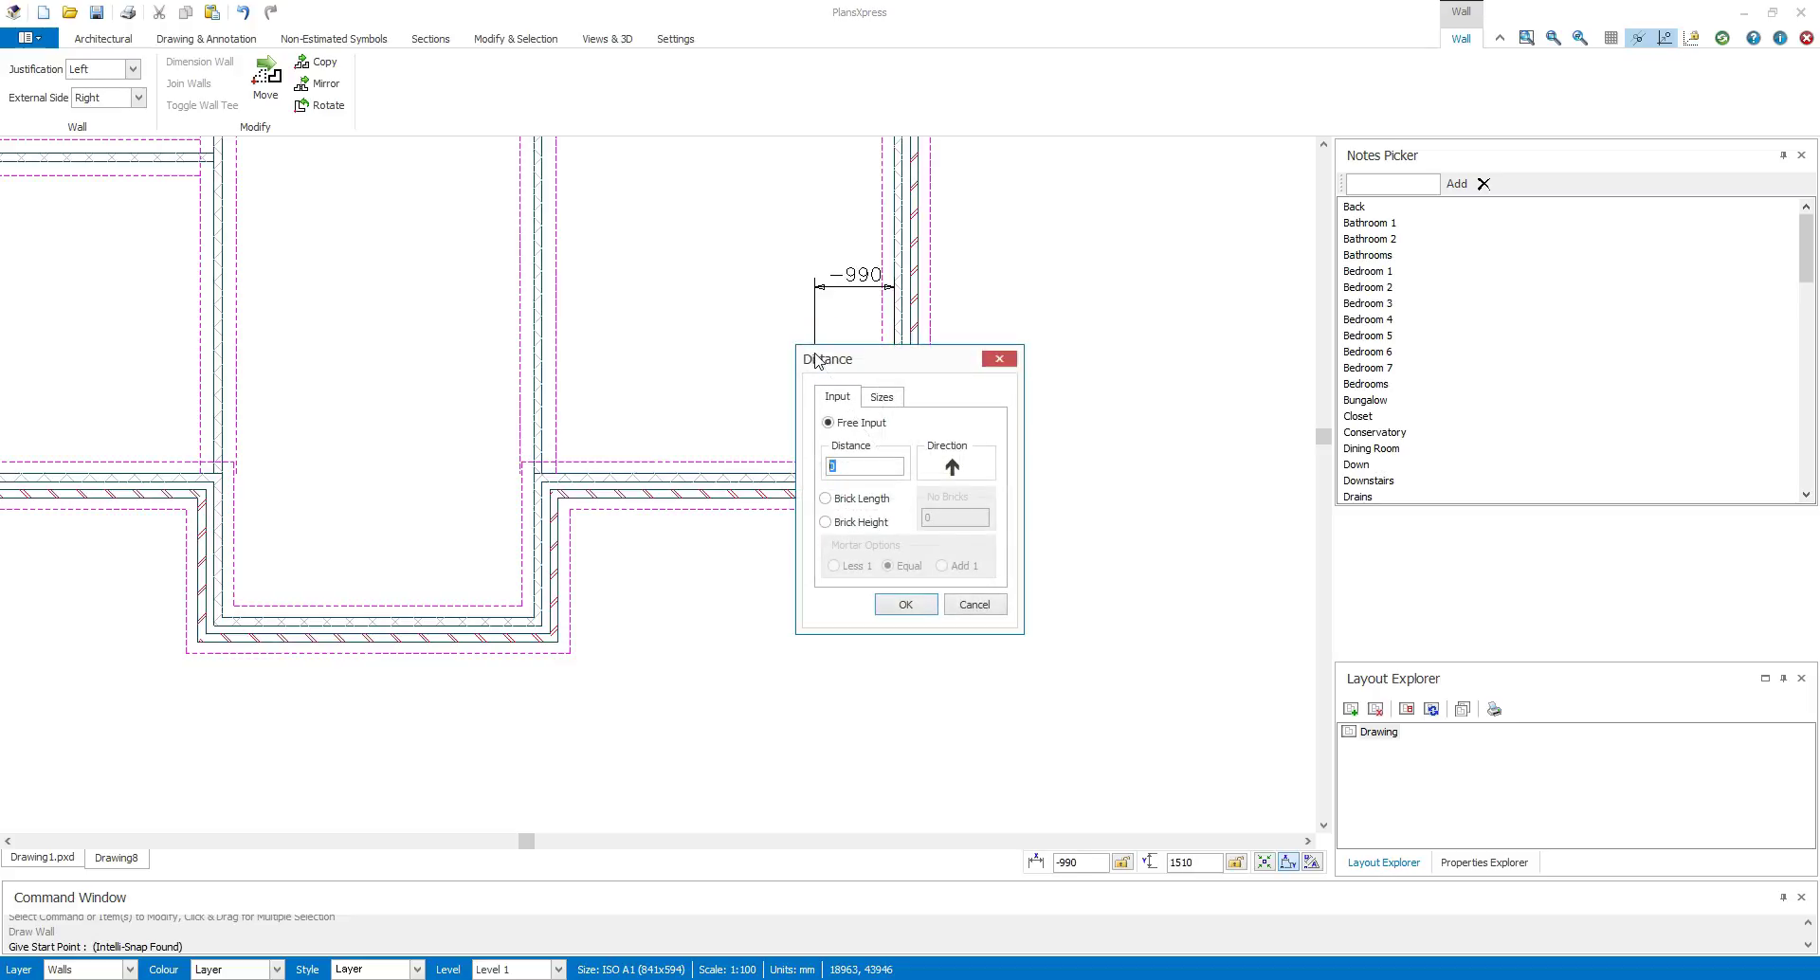
{"action": "type", "text": "3600"}
{"action": "key", "text": "Return"}
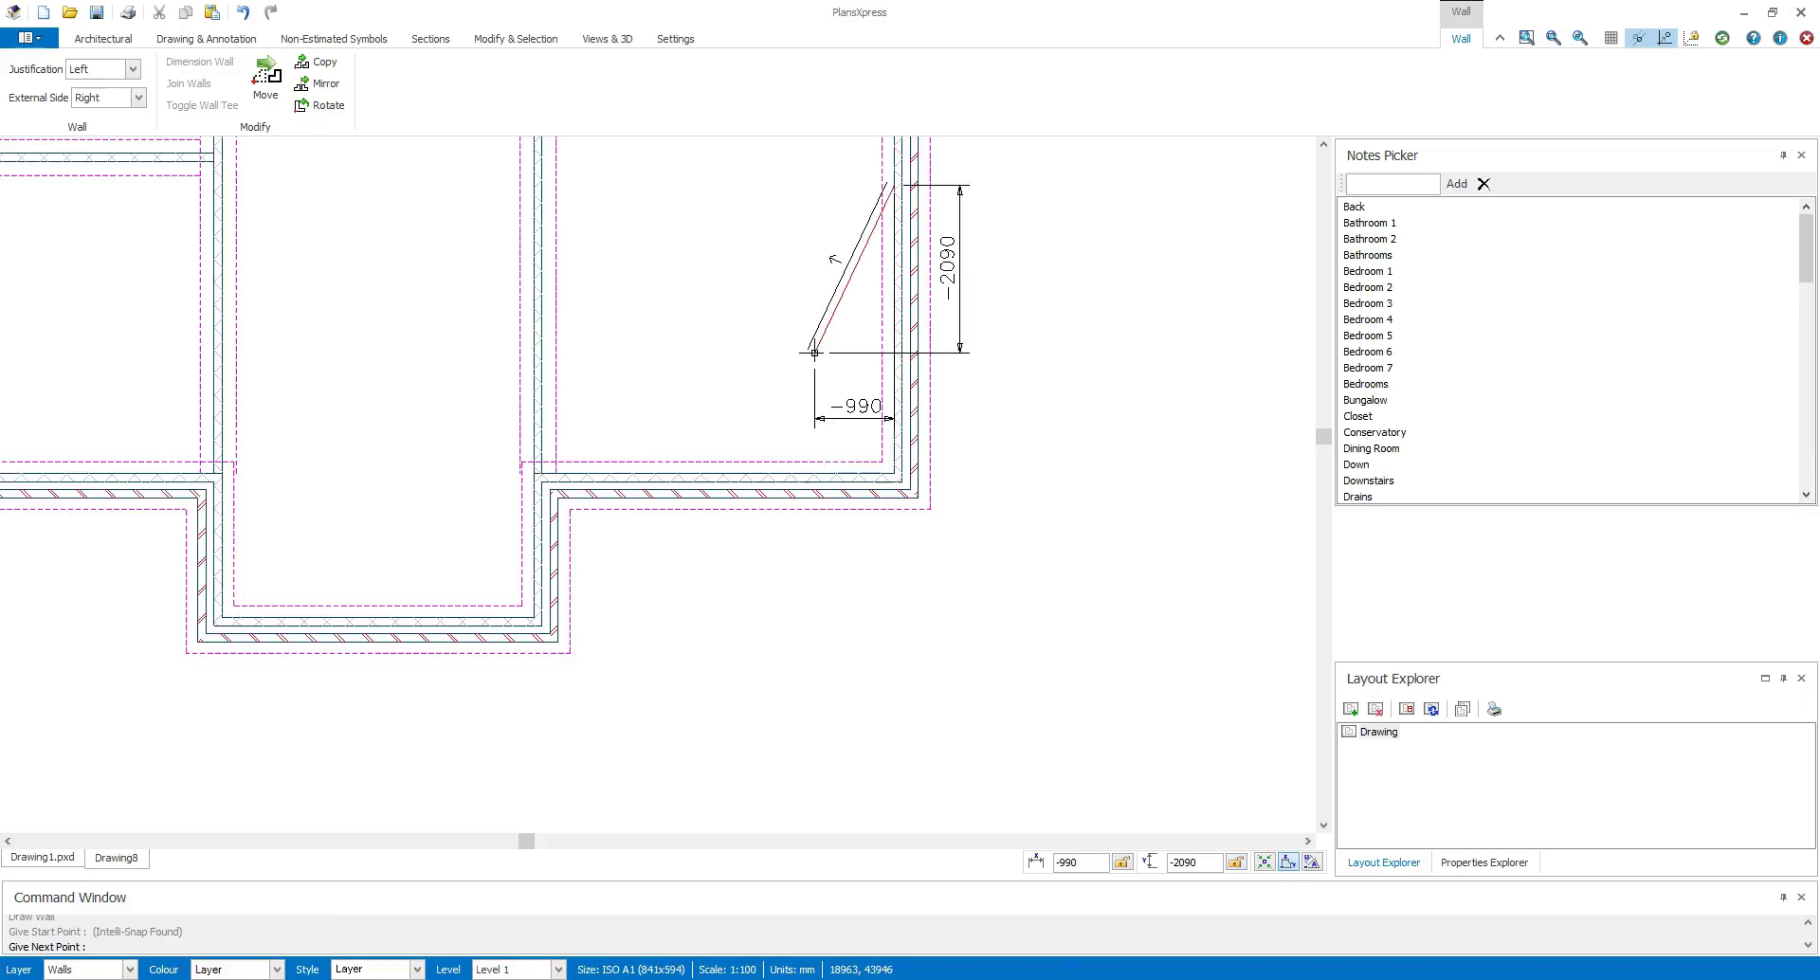
{"action": "left_click", "coordinate": [547, 177]}
{"action": "scroll", "coordinate": [626, 284], "scroll_direction": "down", "scroll_amount": 3}
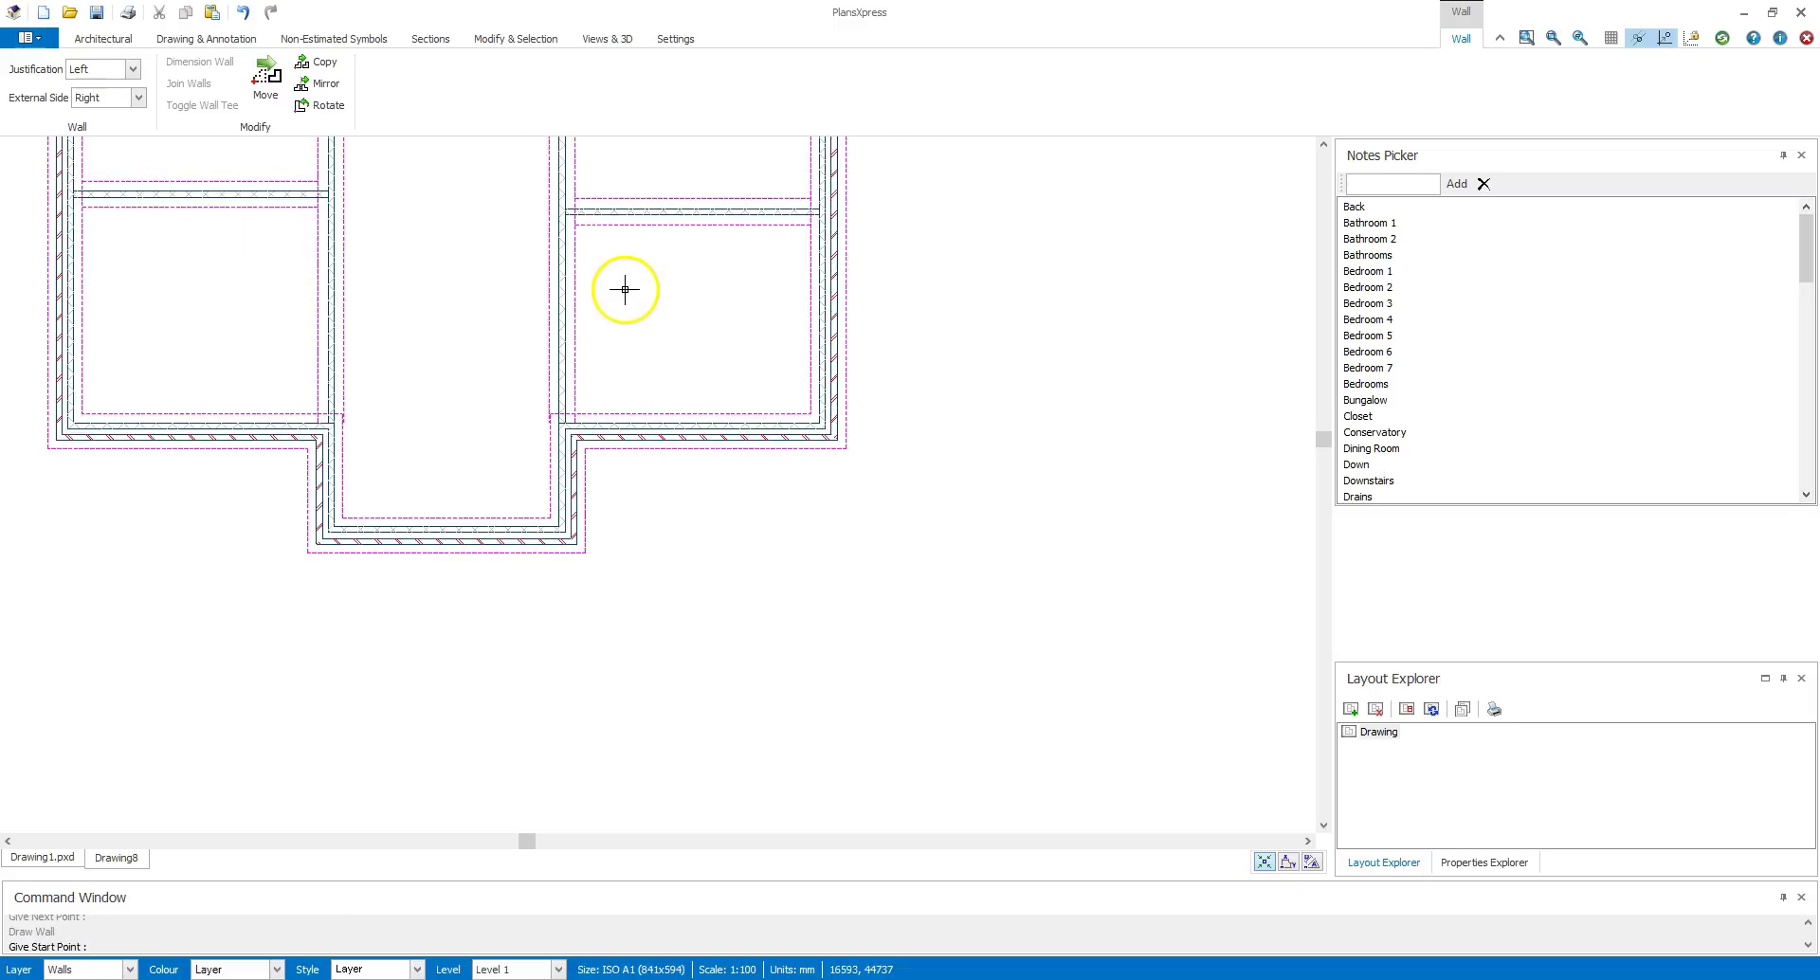
Step: Exit wall drawing and regenerate the drawing to clean up the wall and foundation line junctions
{"action": "scroll", "coordinate": [733, 249], "scroll_direction": "up", "scroll_amount": 2}
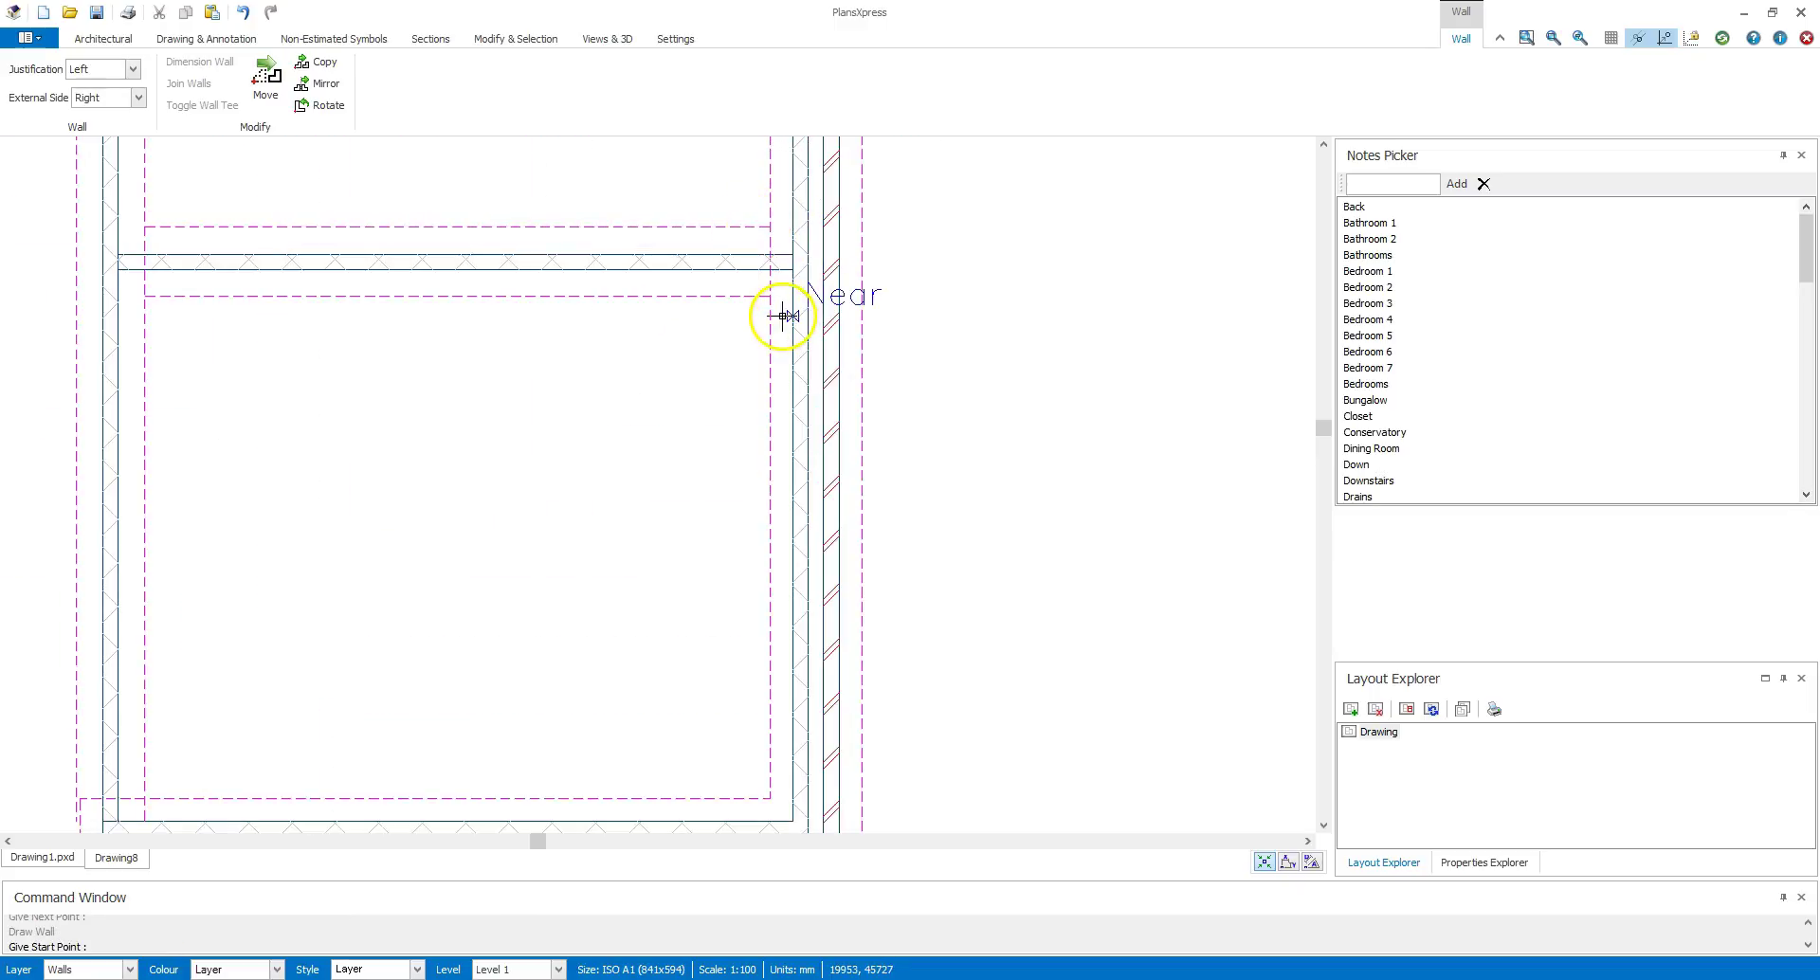
{"action": "key", "text": "Escape"}
{"action": "scroll", "coordinate": [787, 249], "scroll_direction": "up", "scroll_amount": 2}
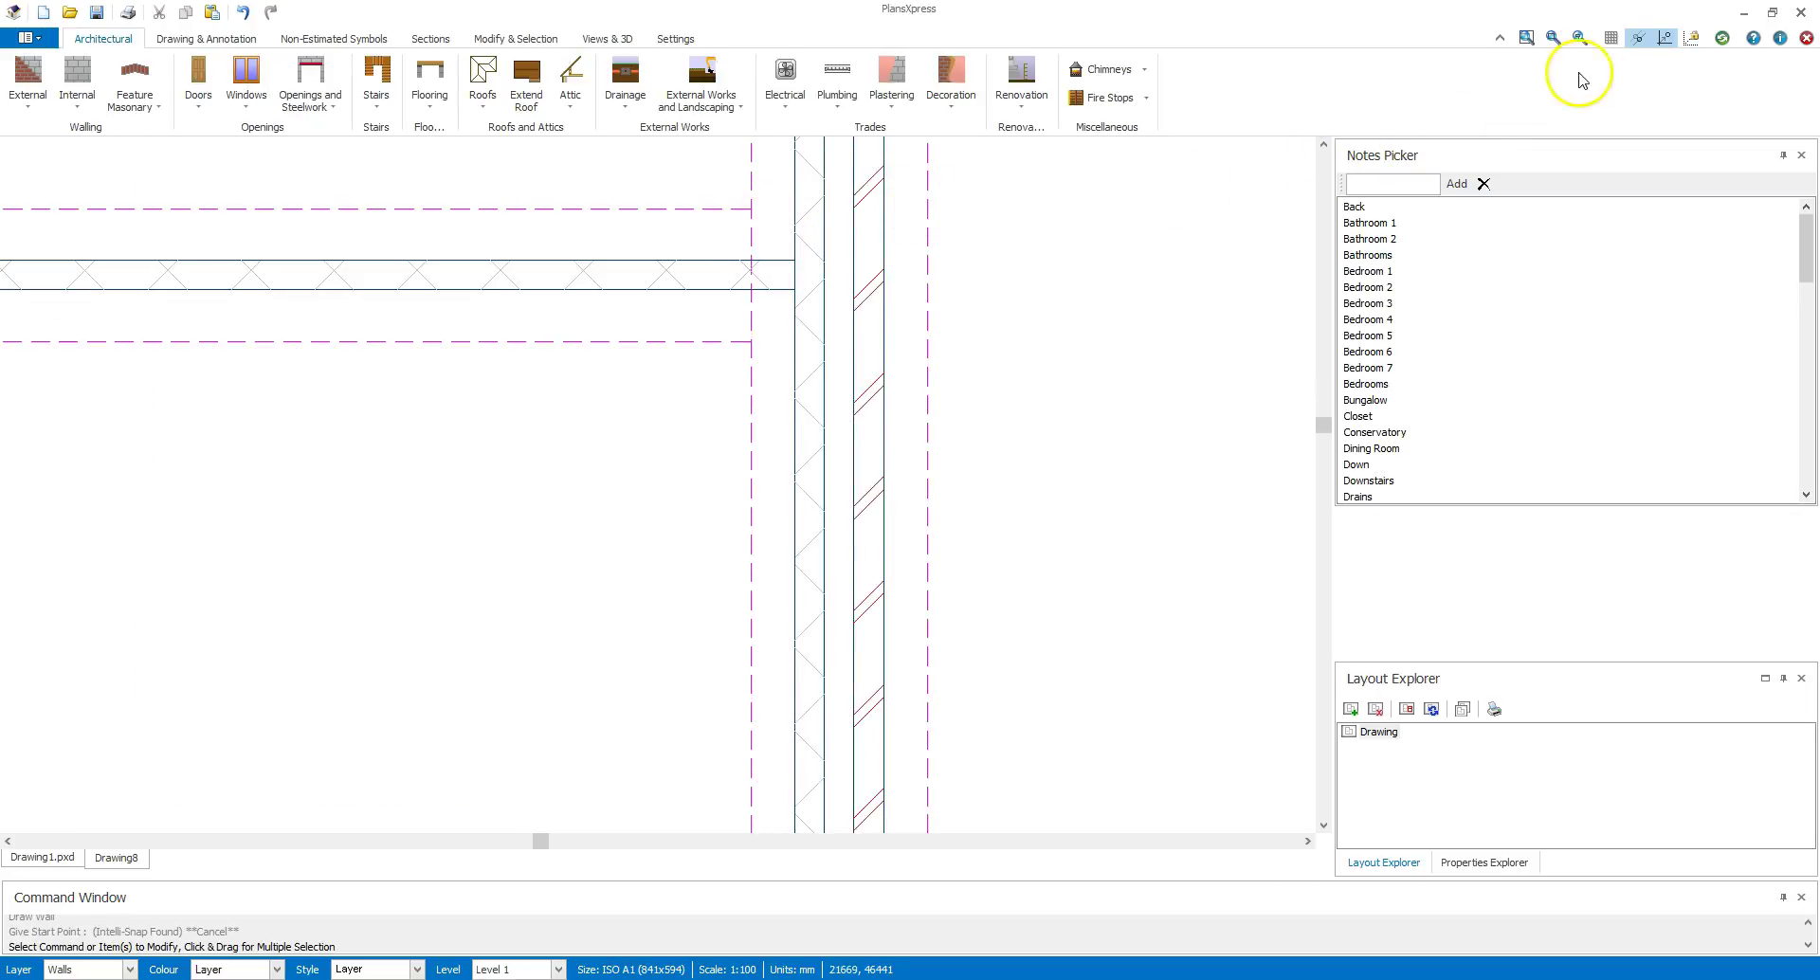
{"action": "left_click", "coordinate": [1722, 39]}
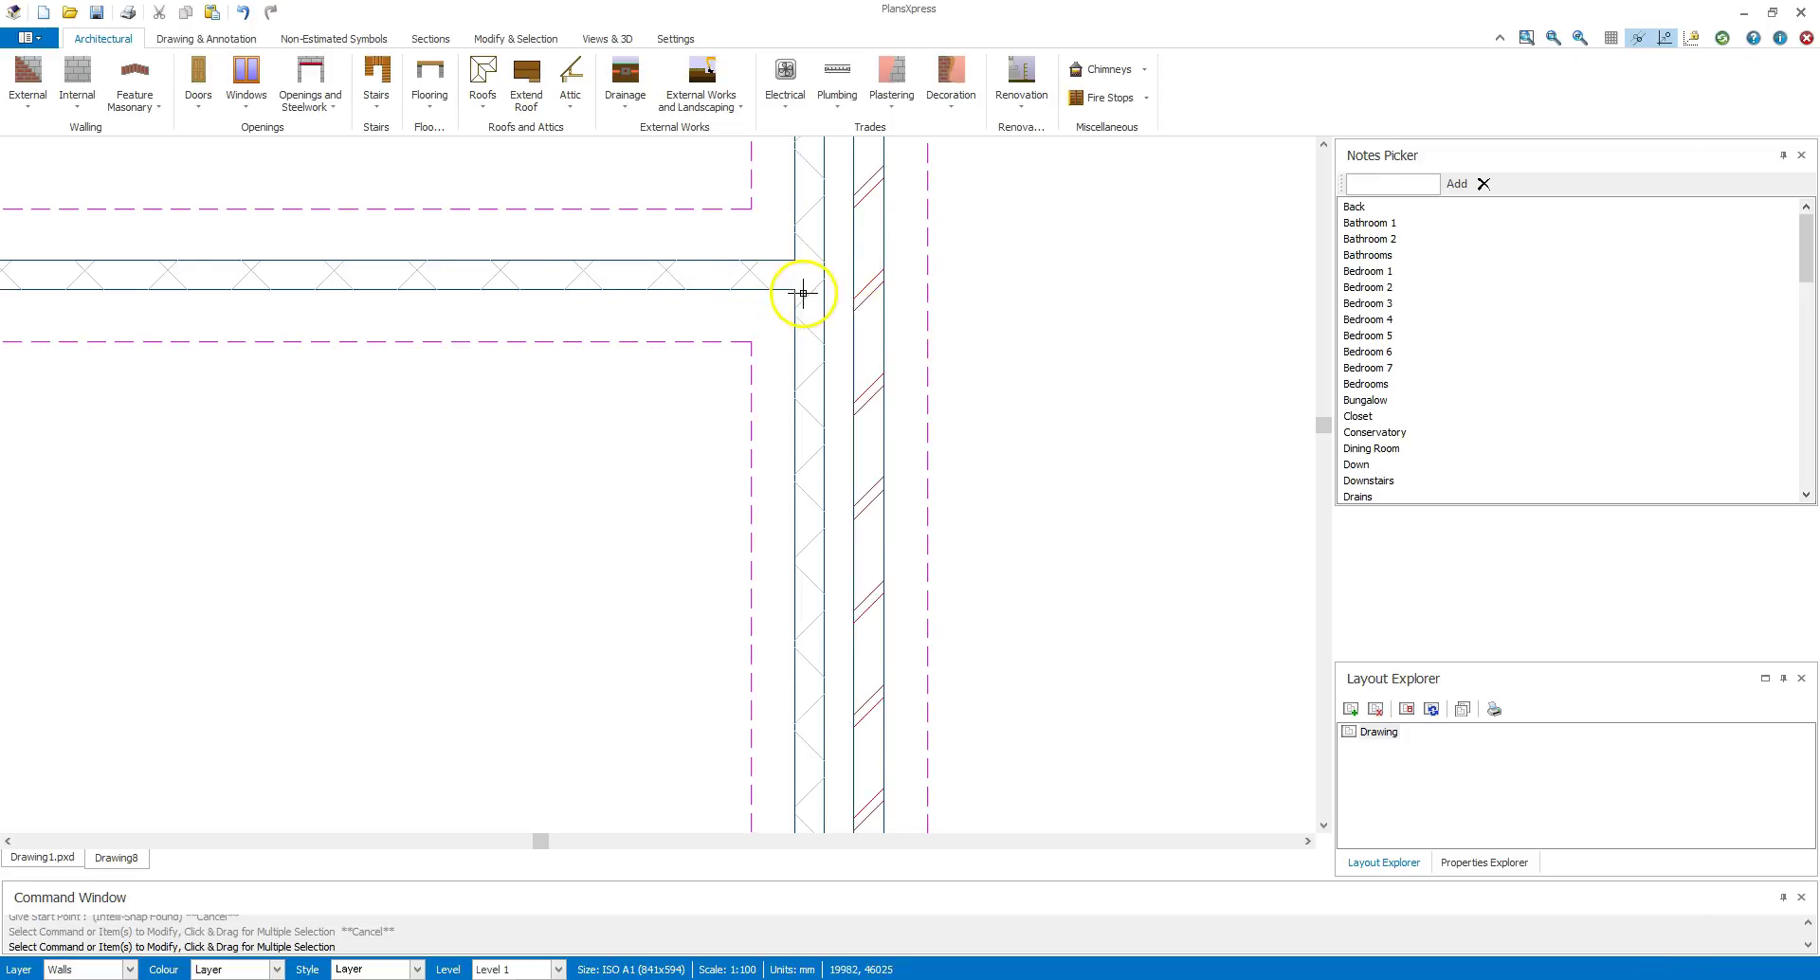
{"action": "scroll", "coordinate": [802, 296], "scroll_direction": "down", "scroll_amount": 2}
{"action": "scroll", "coordinate": [569, 427], "scroll_direction": "down", "scroll_amount": 2}
{"action": "middle_click_drag", "start_coordinate": [402, 366], "coordinate": [576, 483]}
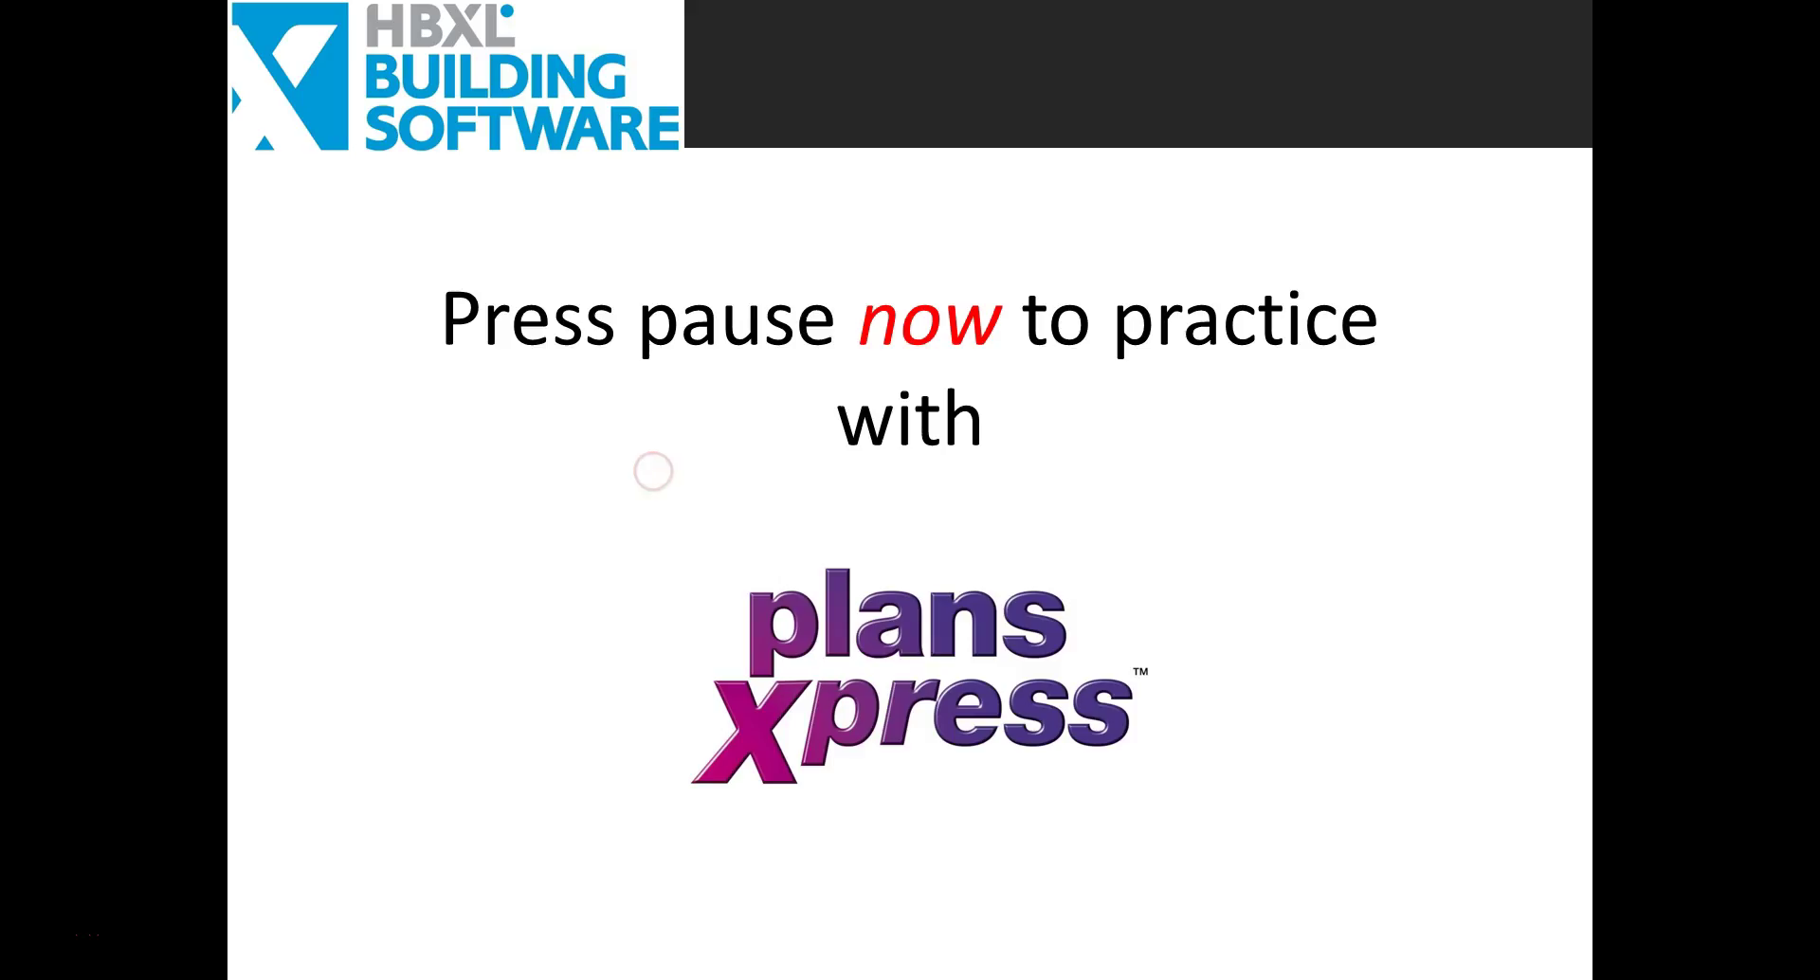
{"action": "left_click", "coordinate": [58, 936]}
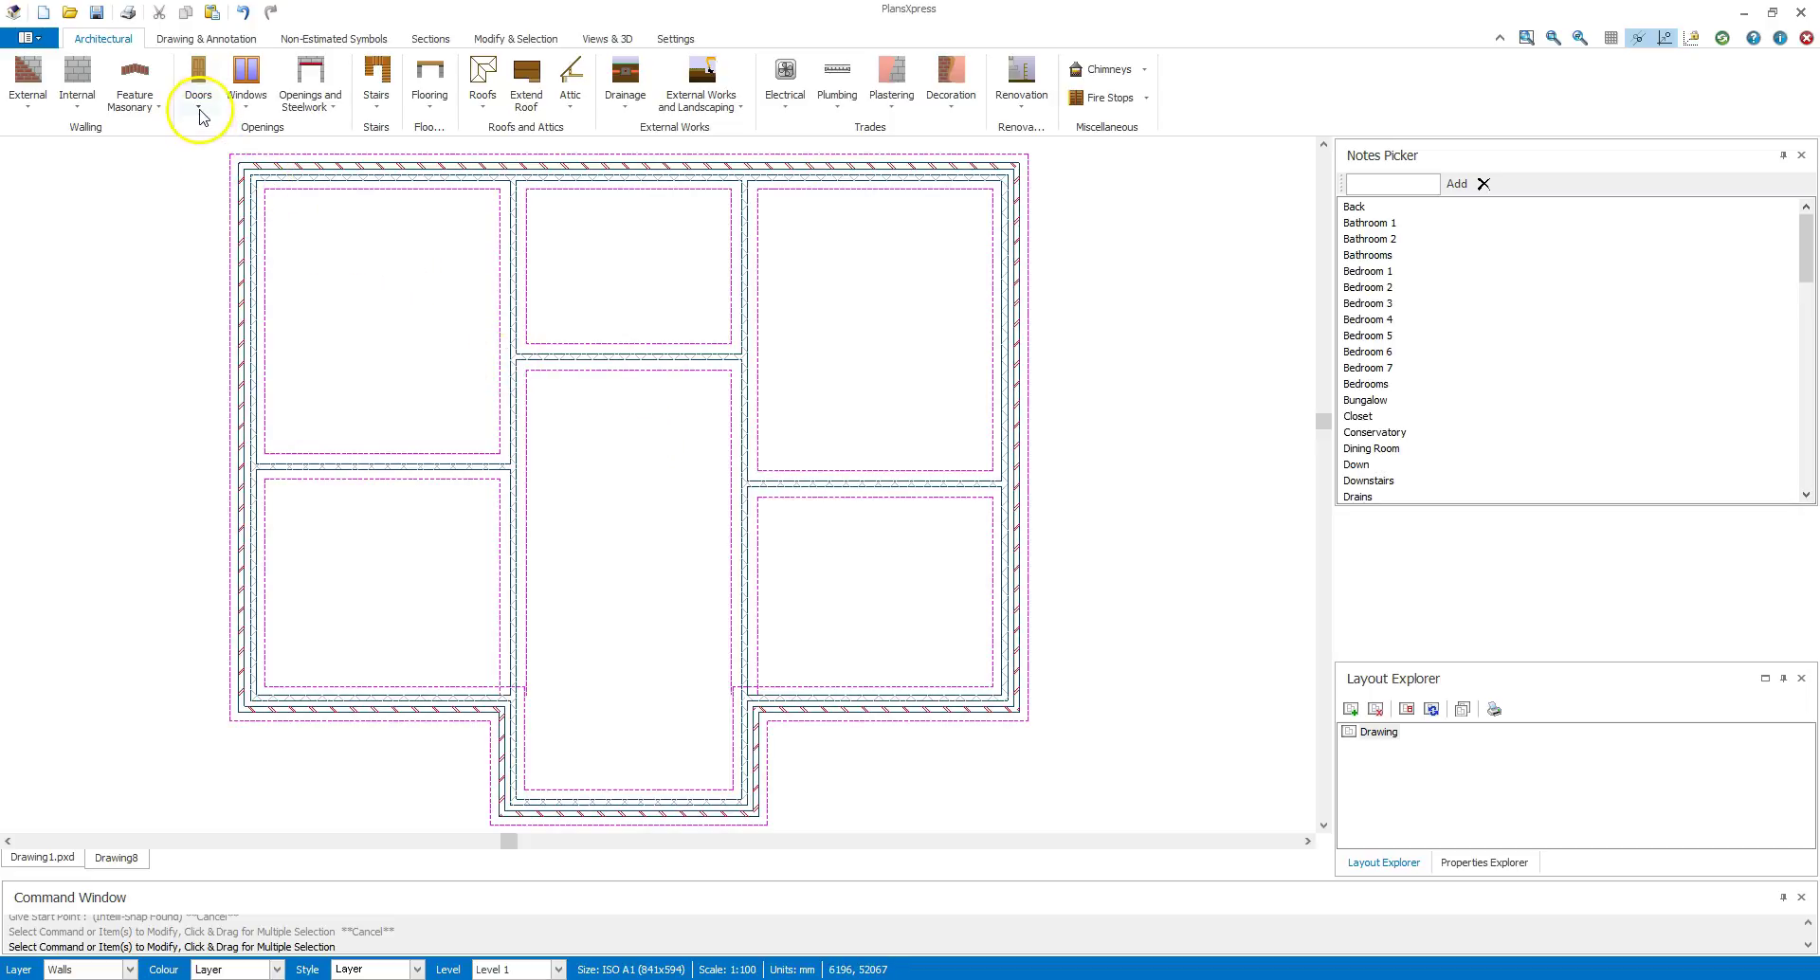
Step: Start an external front door of type 838 Wide 4 Panel Arch Top and check its fixing details
{"action": "left_click", "coordinate": [199, 111]}
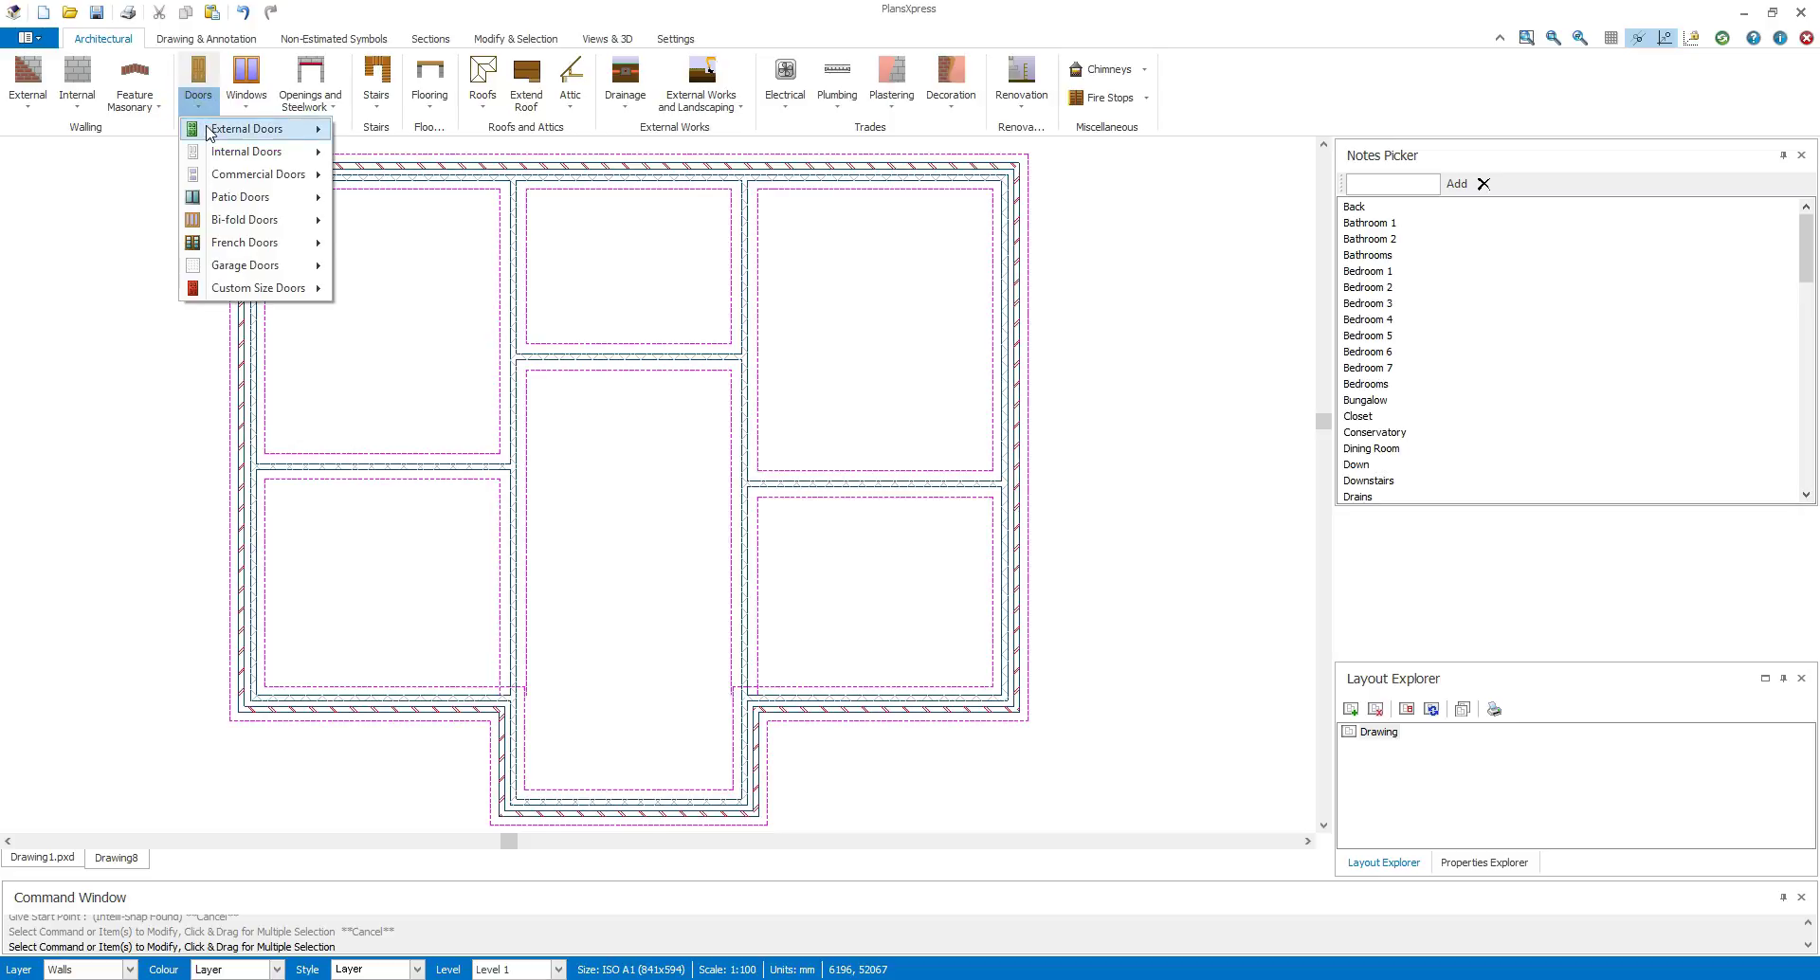
{"action": "mouse_move", "coordinate": [213, 130]}
{"action": "left_click", "coordinate": [382, 132]}
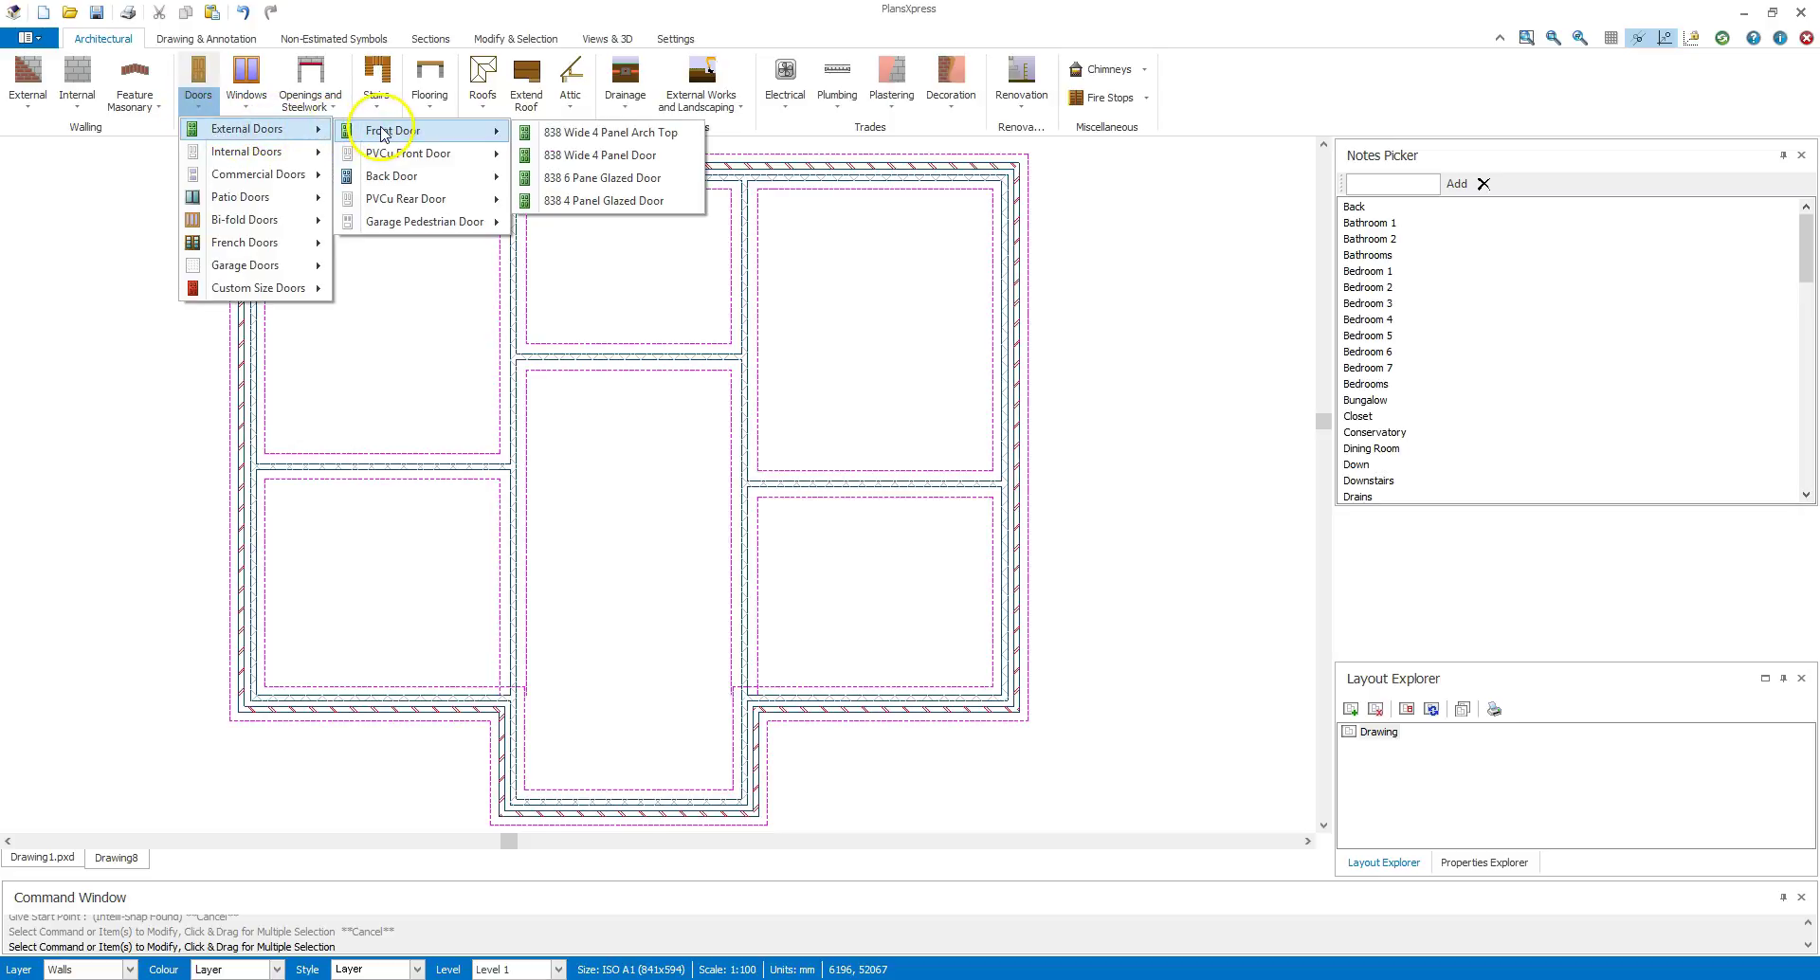
{"action": "left_click", "coordinate": [581, 133]}
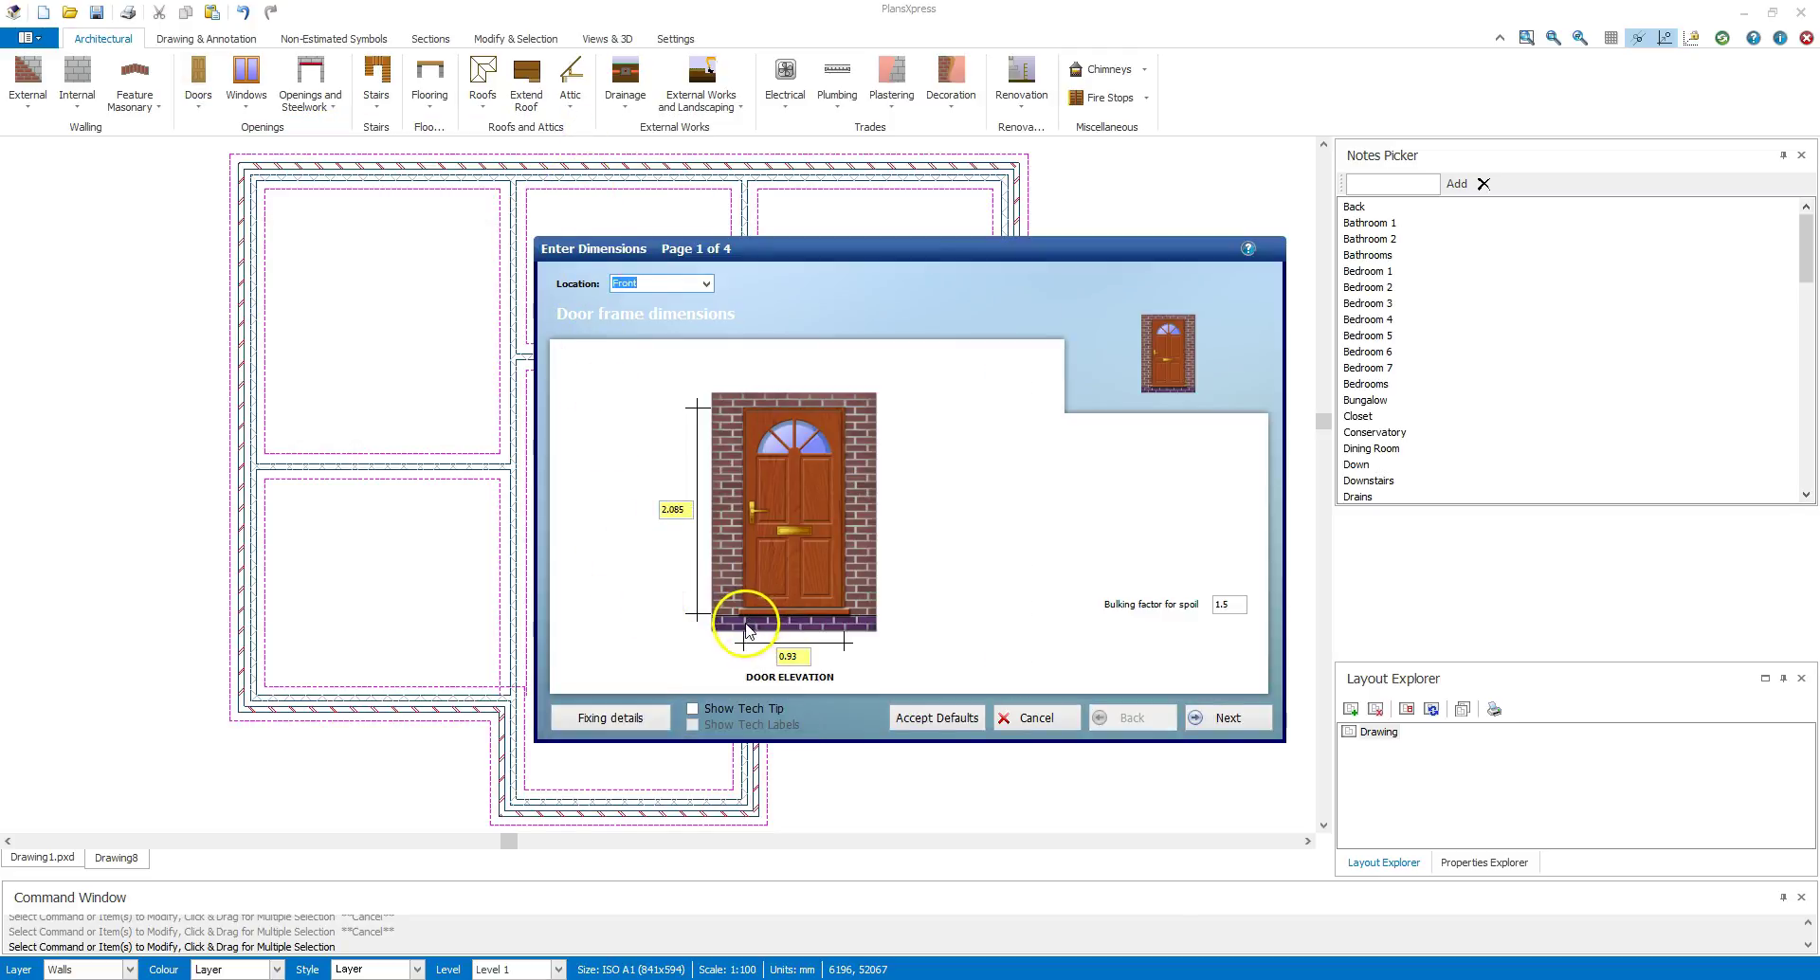
{"action": "left_click", "coordinate": [645, 718]}
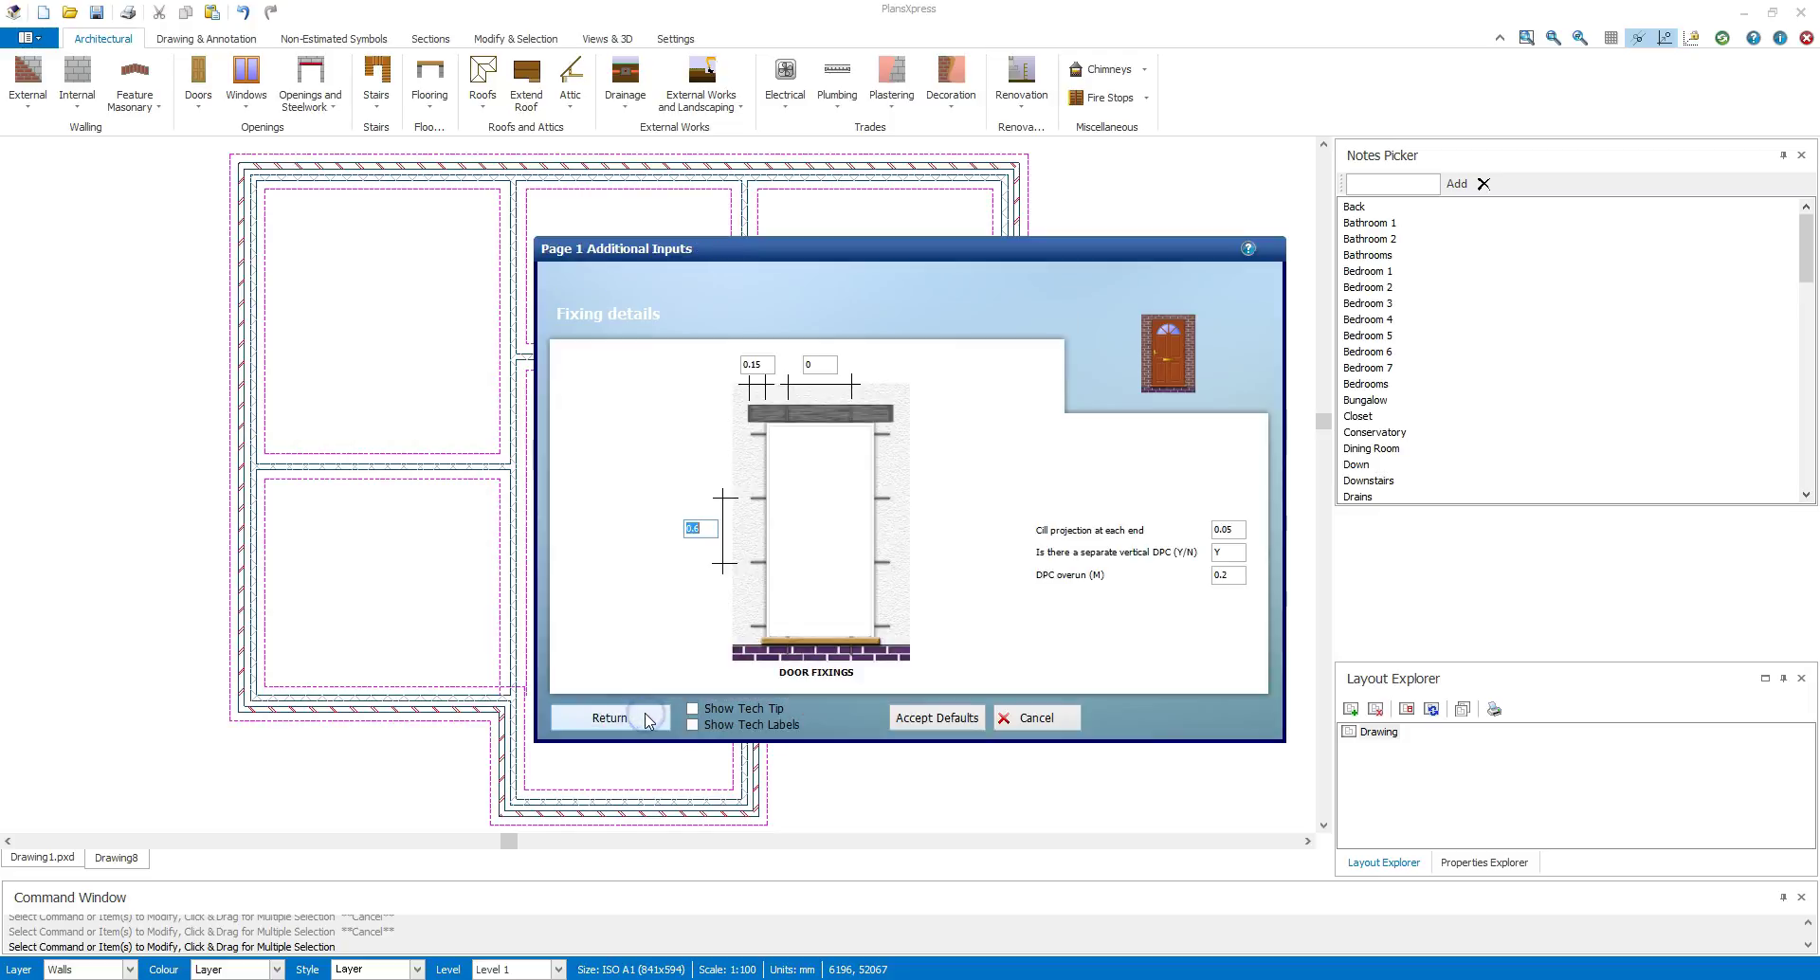
{"action": "left_click", "coordinate": [645, 718]}
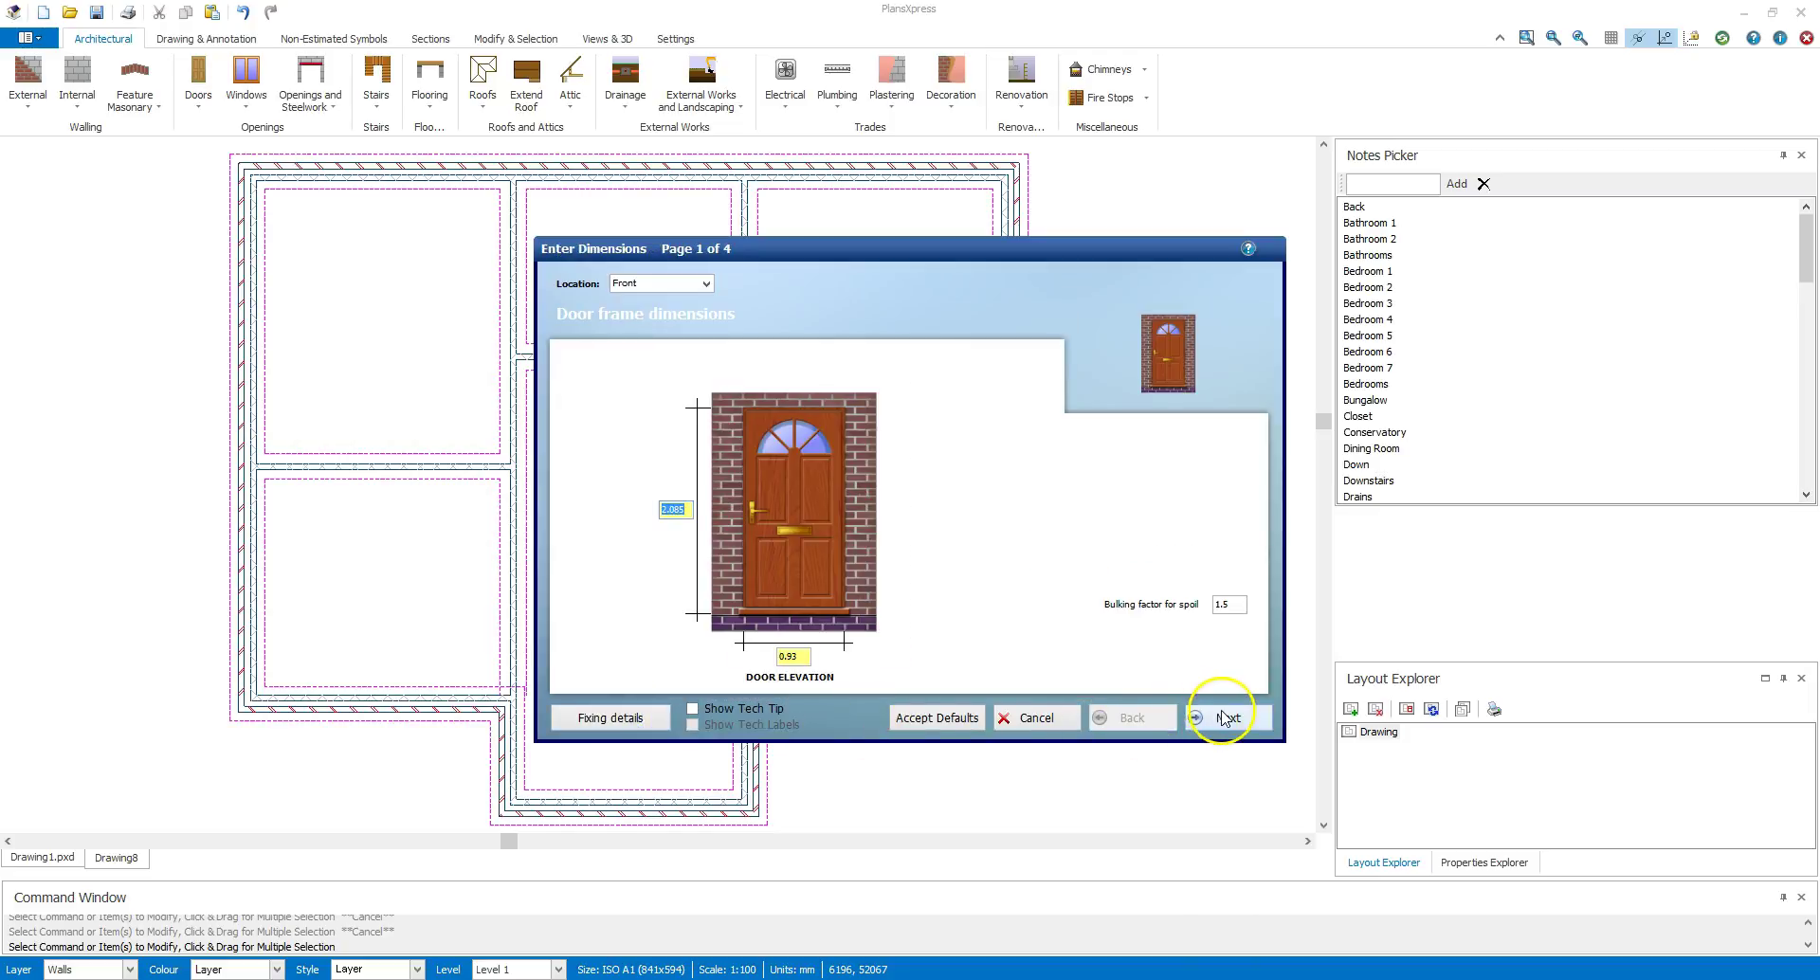
Step: Turn on the tech tips and tech labels, and accept the front door's default frame, reveal, plastering, threshold and decoration values
{"action": "left_click", "coordinate": [1226, 717]}
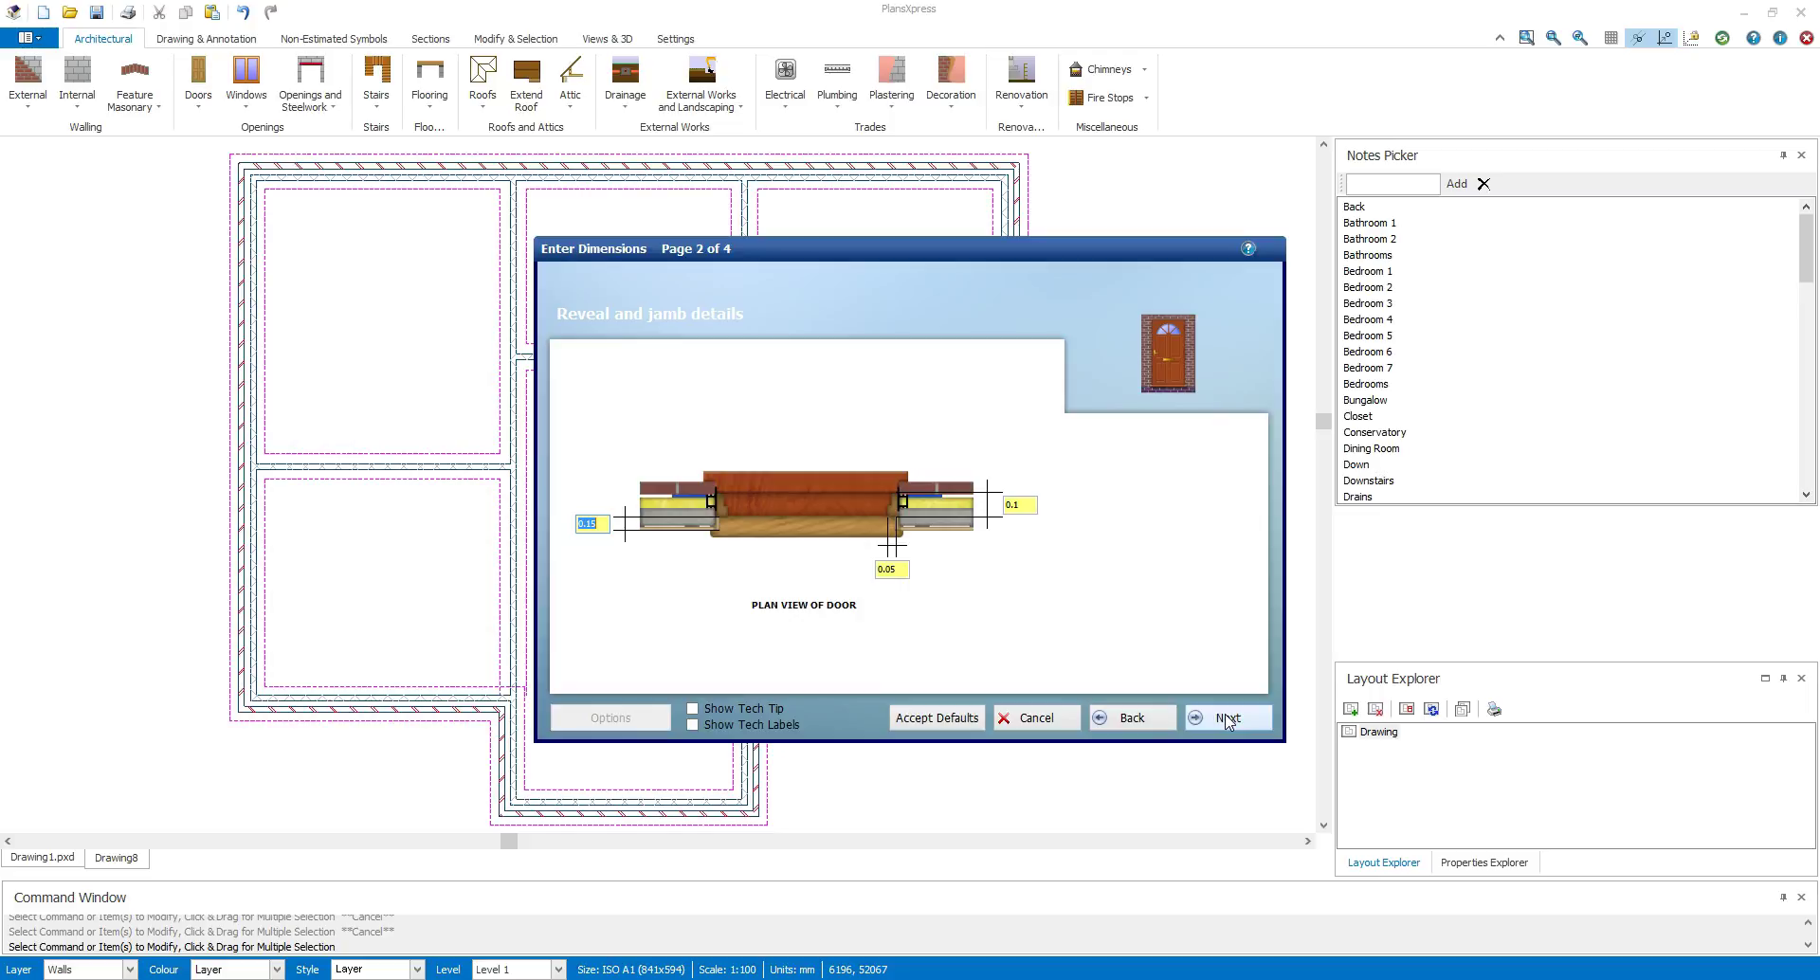
{"action": "left_click", "coordinate": [693, 708]}
{"action": "left_click", "coordinate": [693, 724]}
{"action": "left_click", "coordinate": [596, 521]}
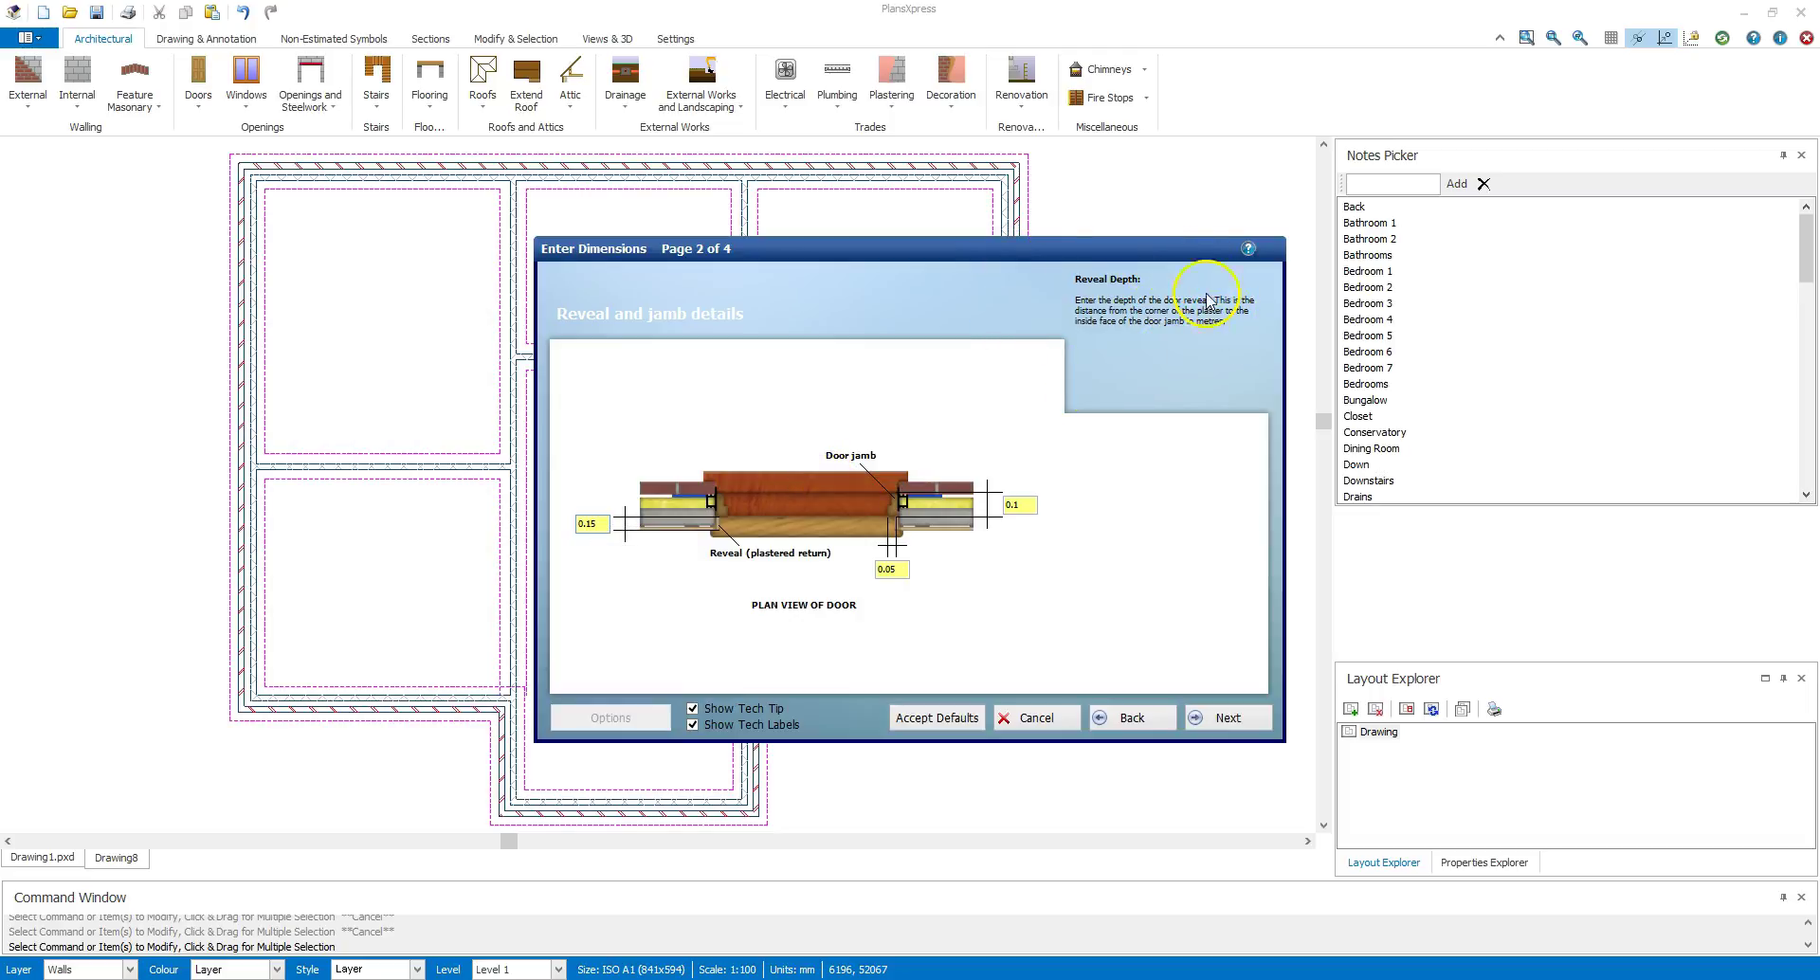
{"action": "left_click", "coordinate": [1229, 719]}
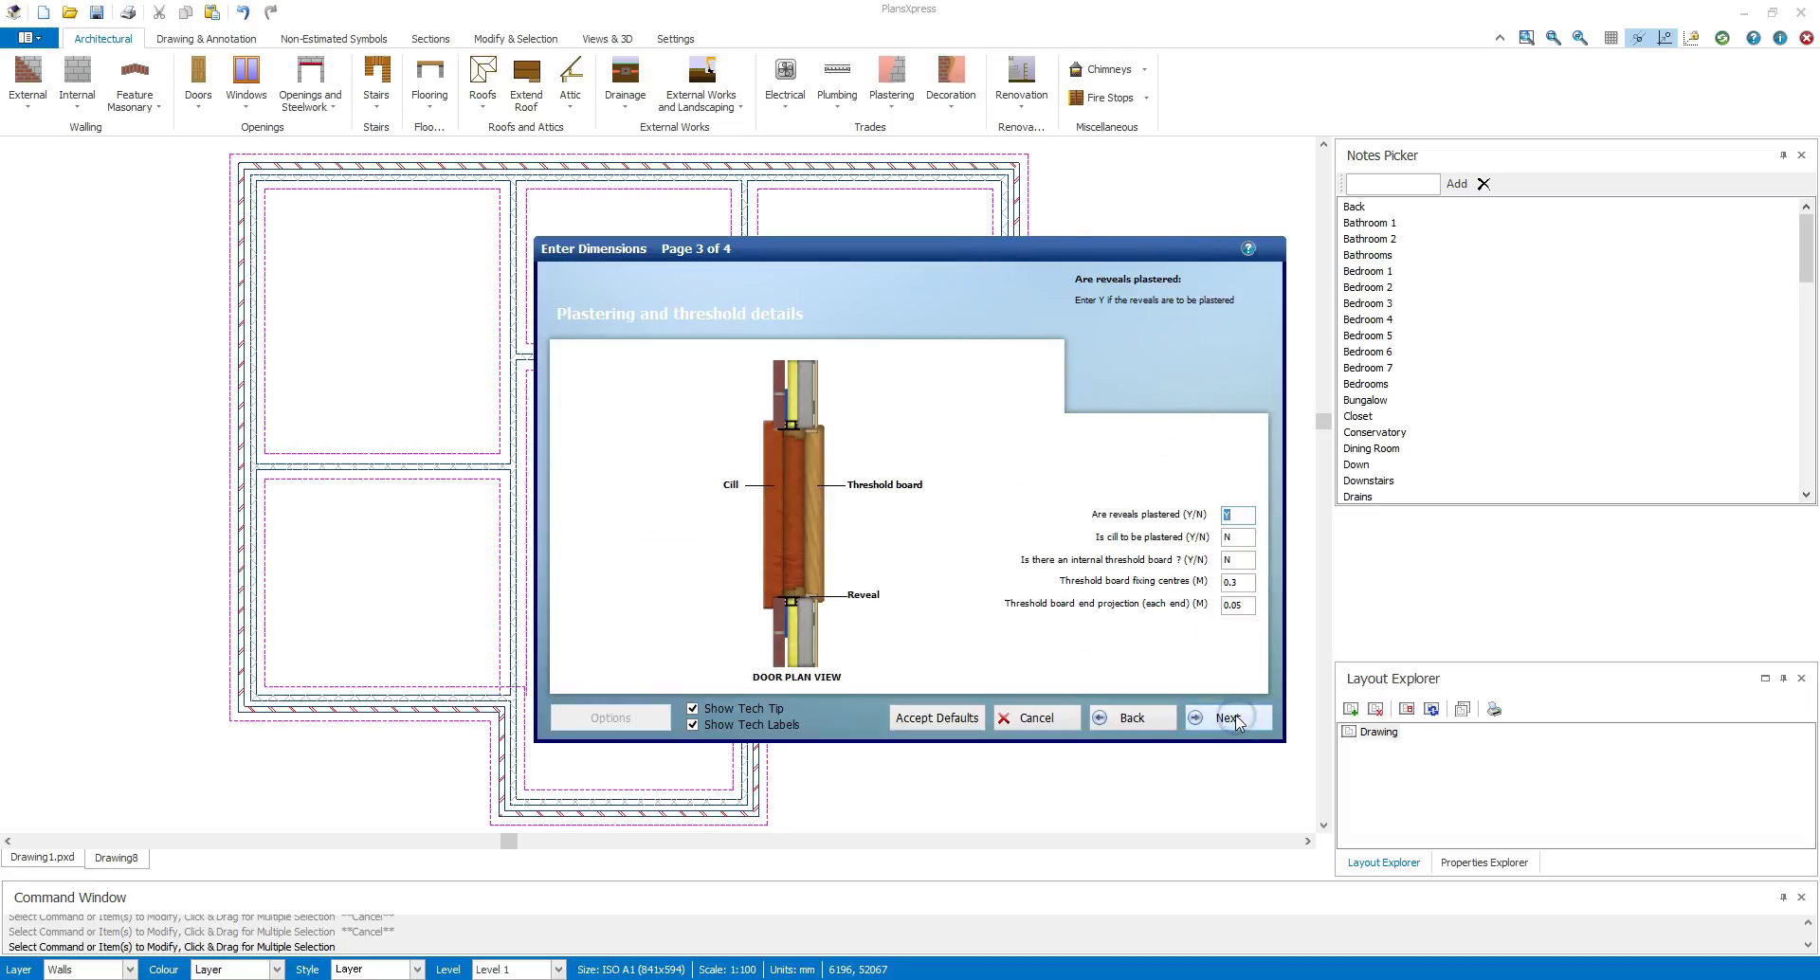
{"action": "left_click", "coordinate": [1233, 720]}
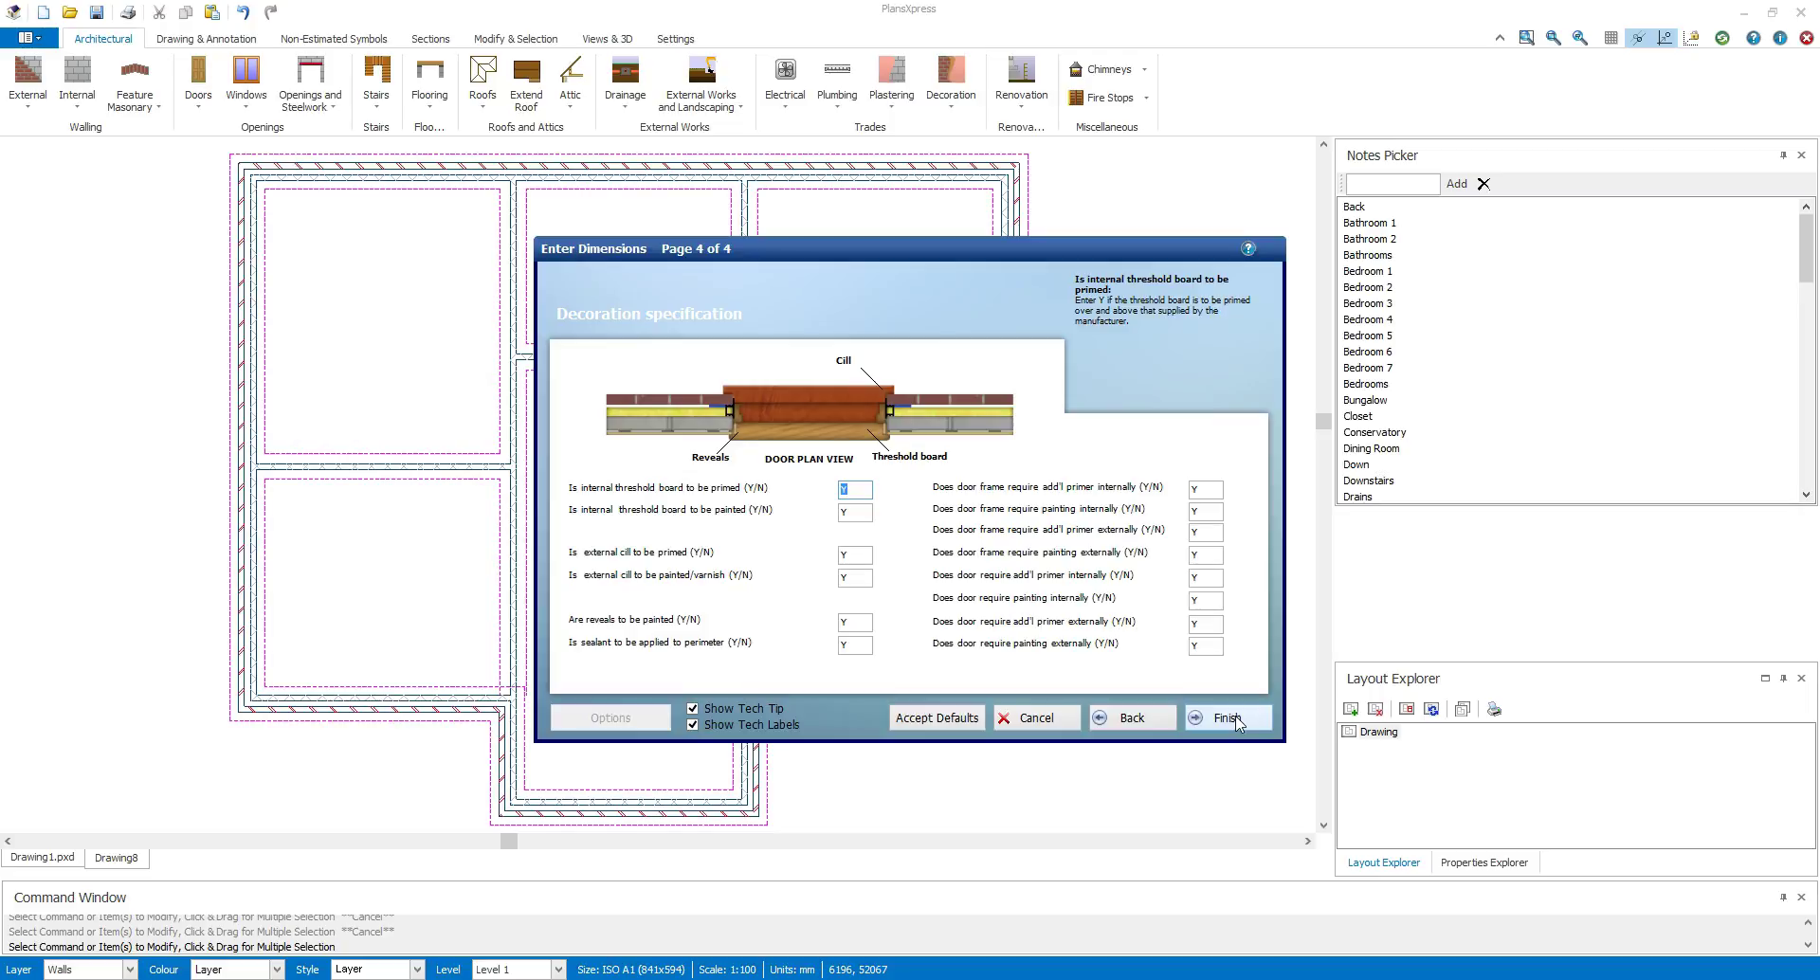
{"action": "left_click", "coordinate": [1232, 719]}
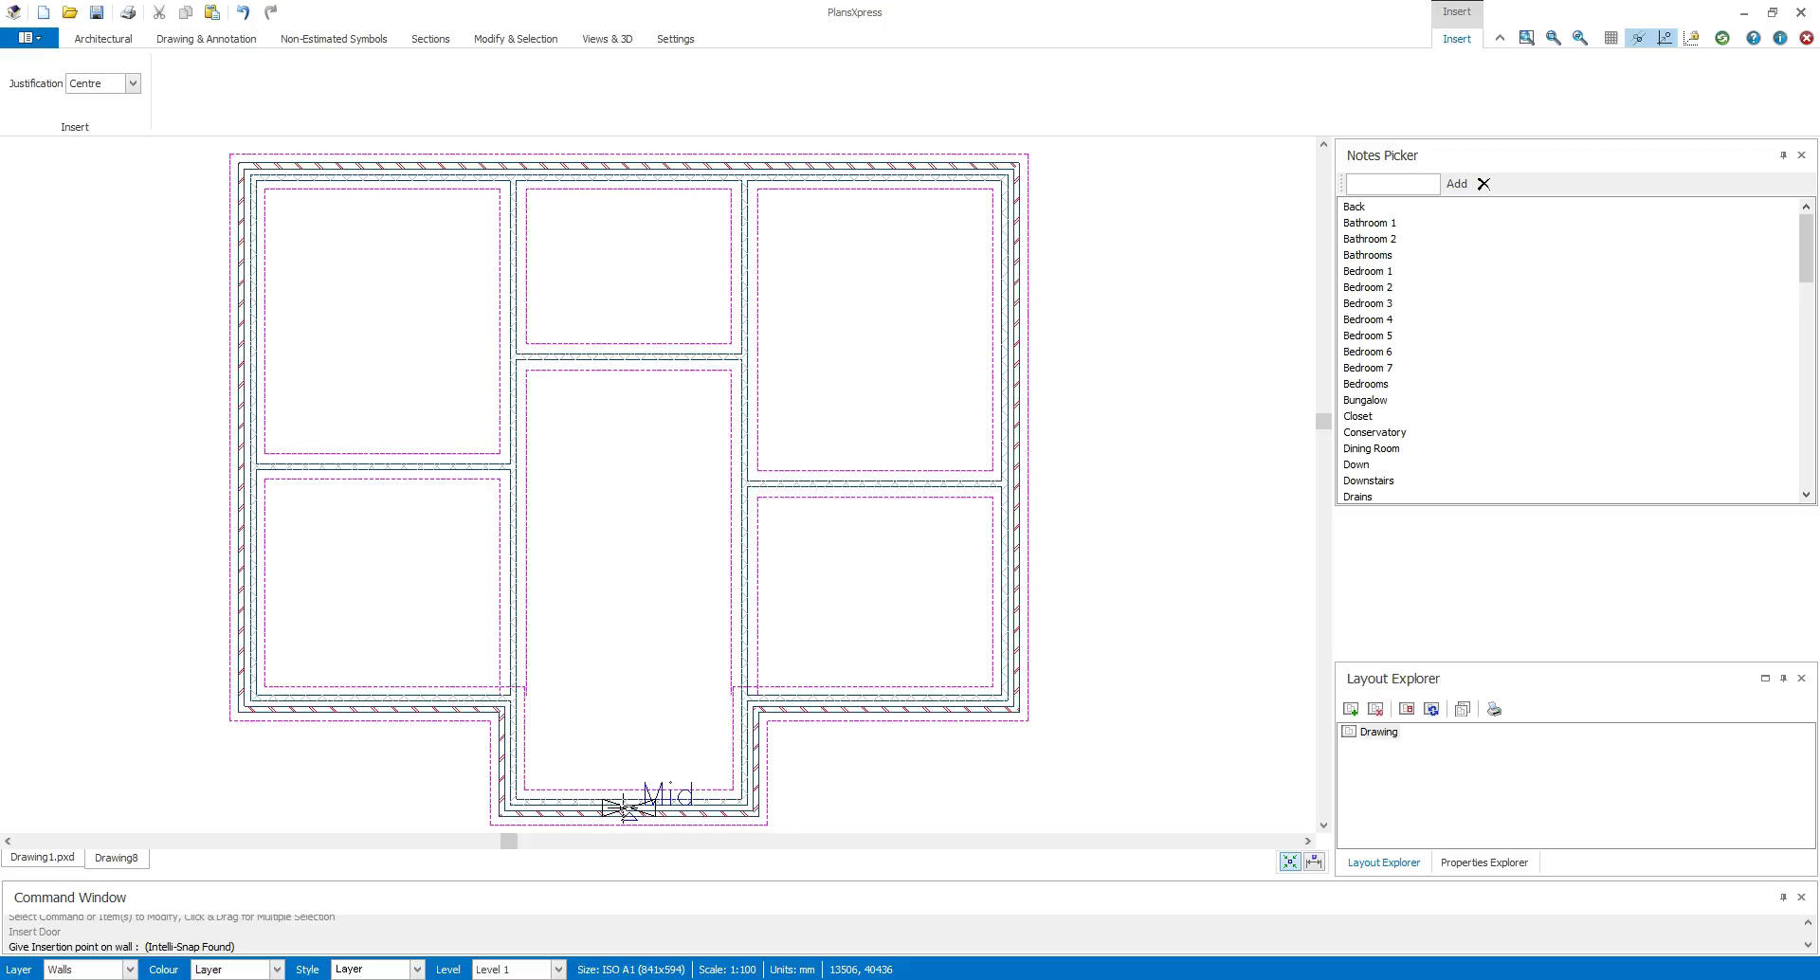
Step: Place the front door with Centre justification at the midpoint of the bay's lower wall, opening inwards, and finish placing it
{"action": "left_click", "coordinate": [622, 744]}
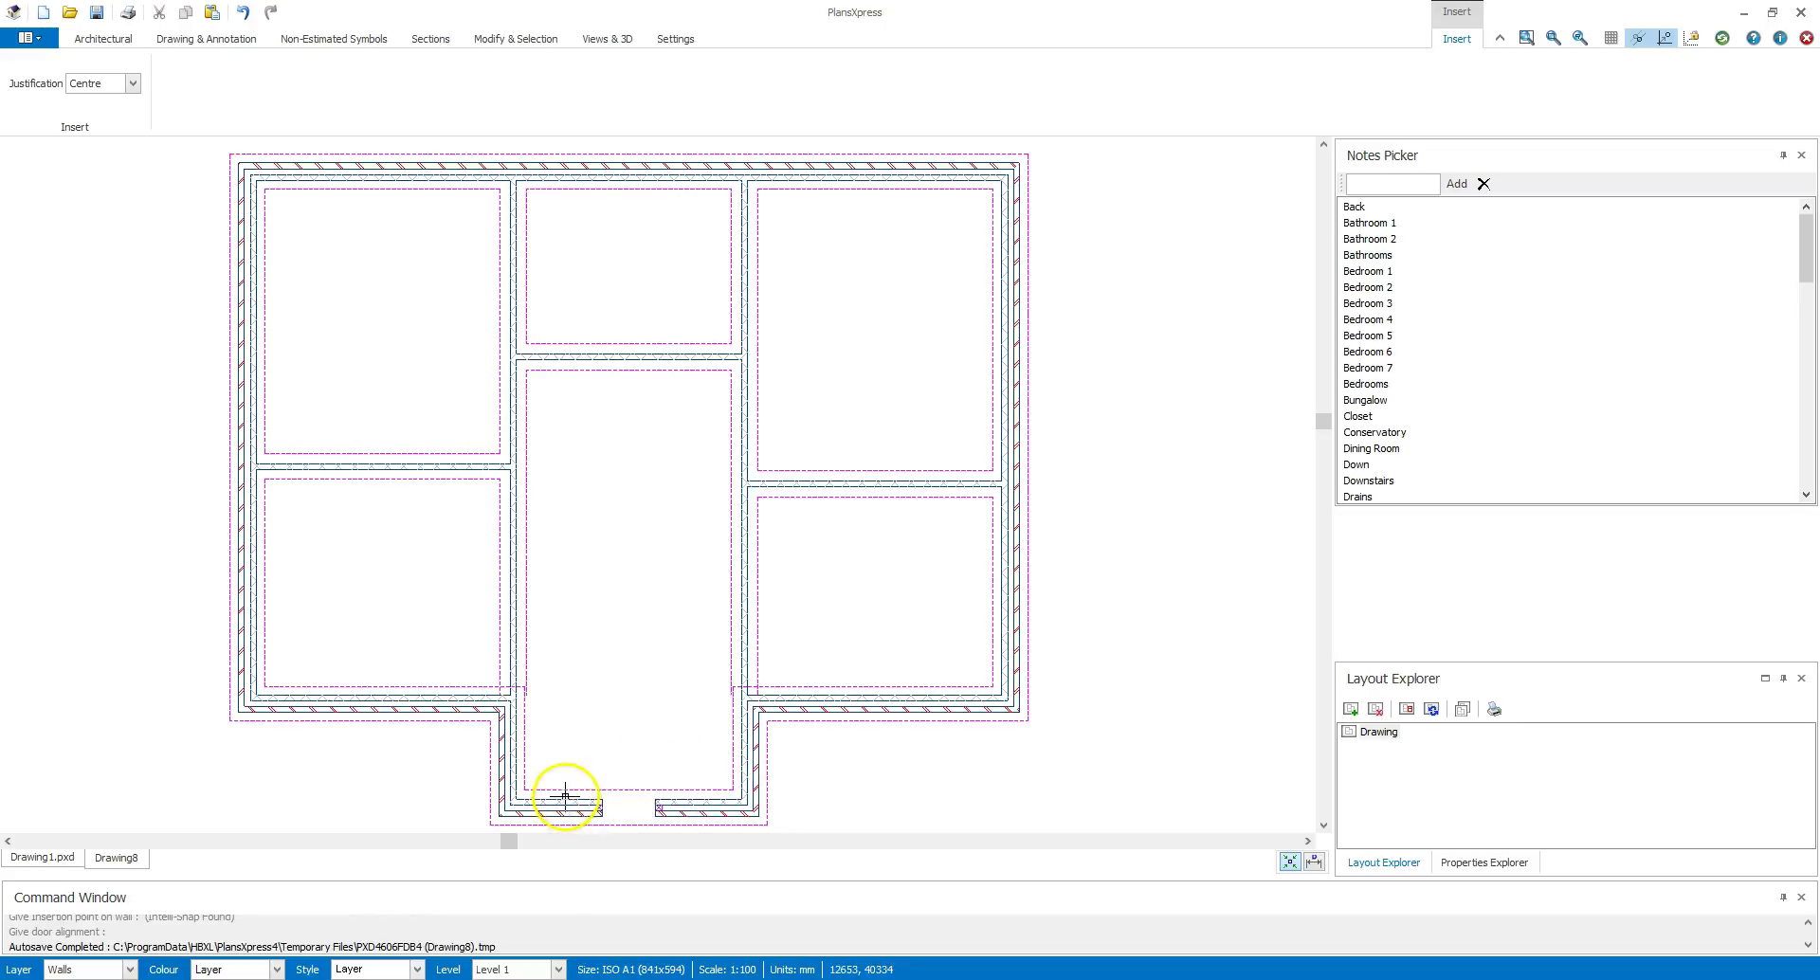
{"action": "key", "text": "Escape"}
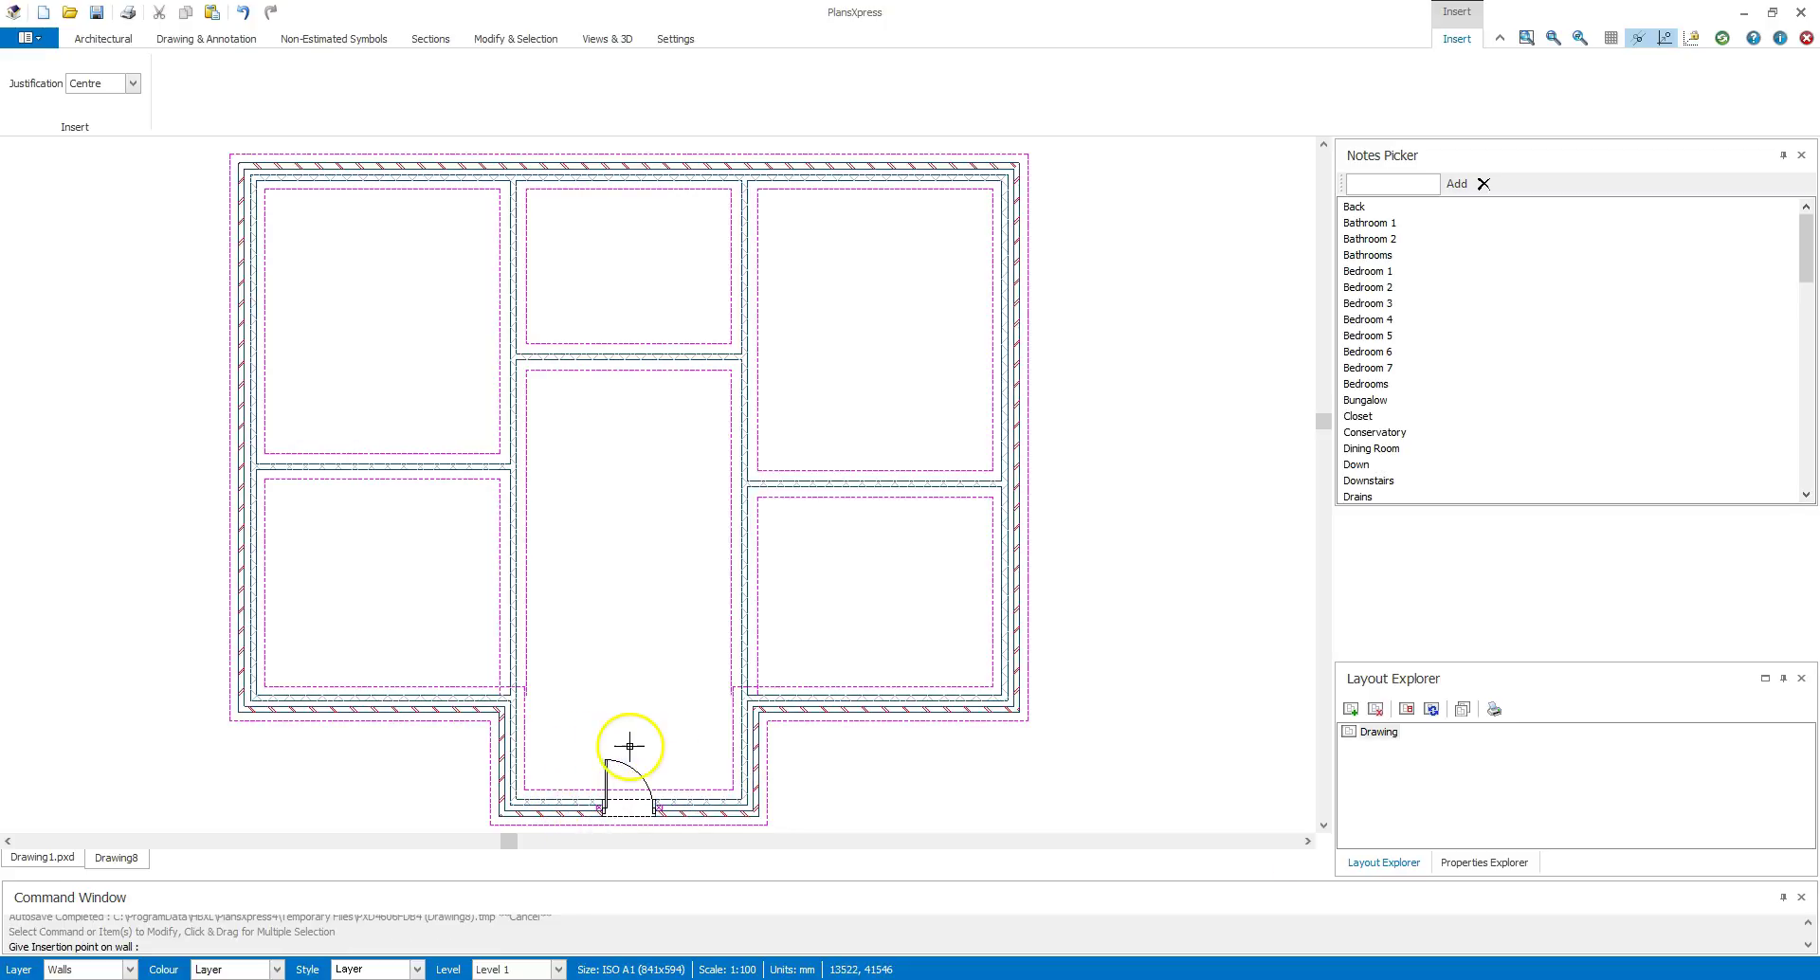
{"action": "scroll", "coordinate": [626, 747], "scroll_direction": "down", "scroll_amount": 1}
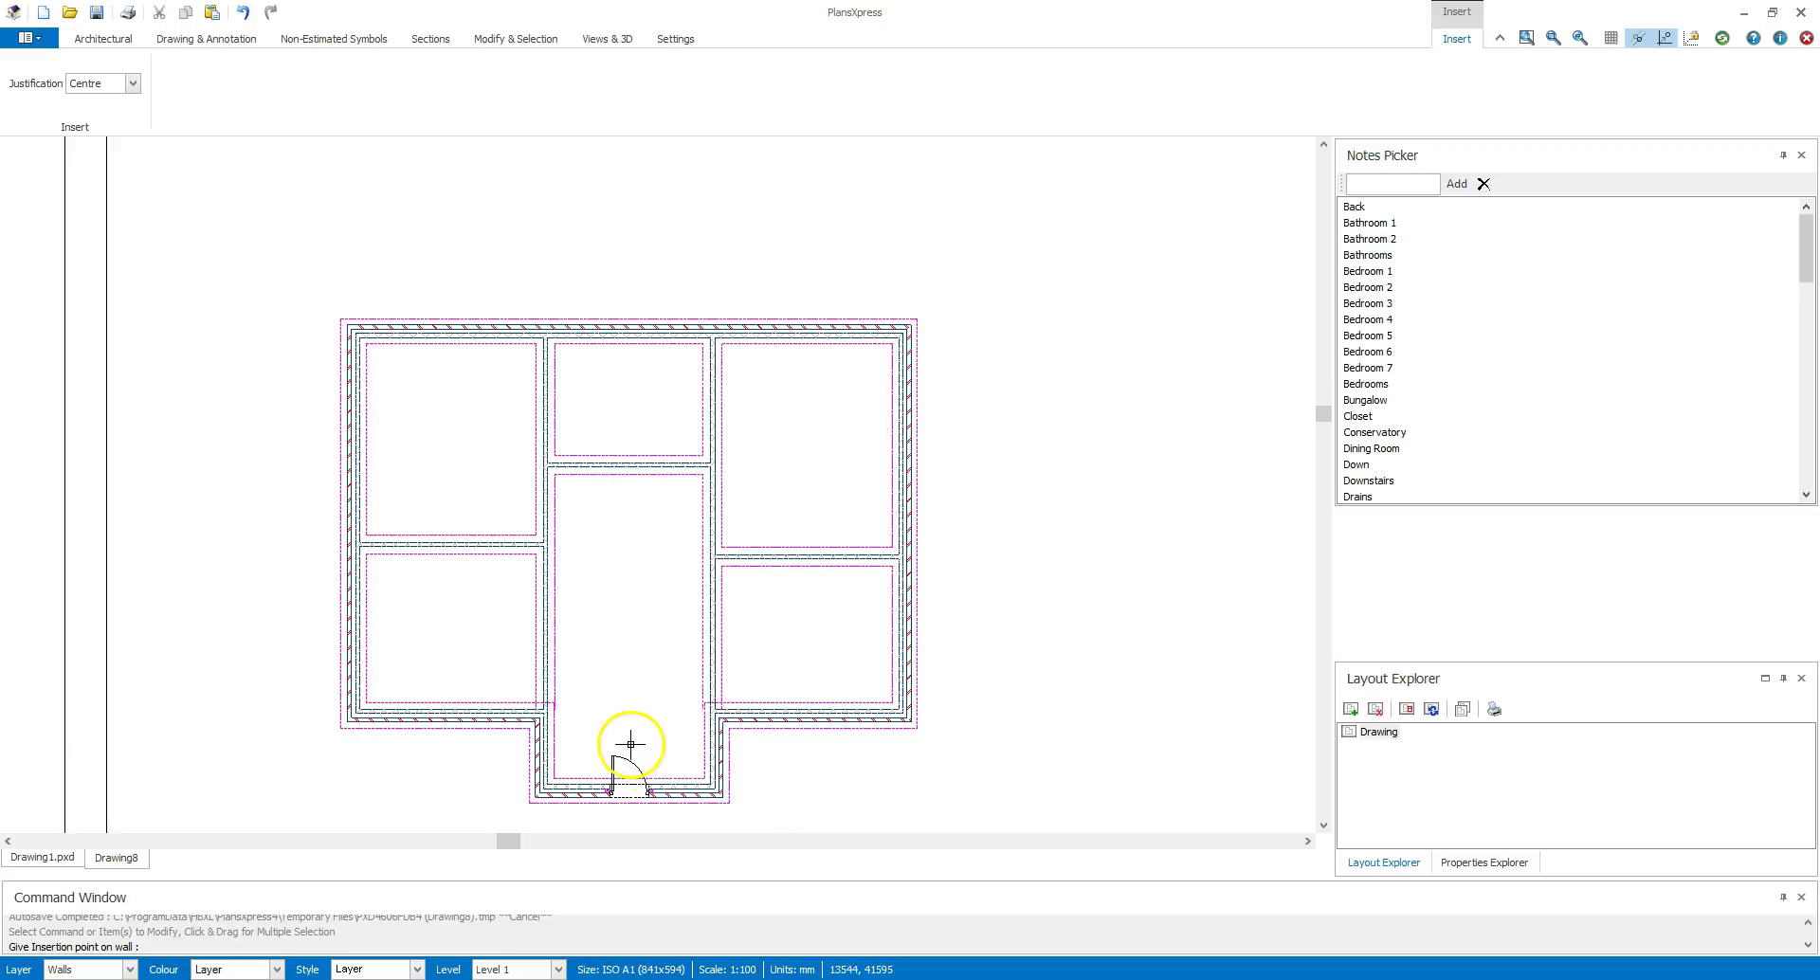
Step: Insert an aluminium Bi-fold 3000x2100 5 Panel patio door with default values, centred on the upper-left room's upper external wall and opening inwards
{"action": "left_click", "coordinate": [108, 42]}
{"action": "left_click", "coordinate": [245, 103]}
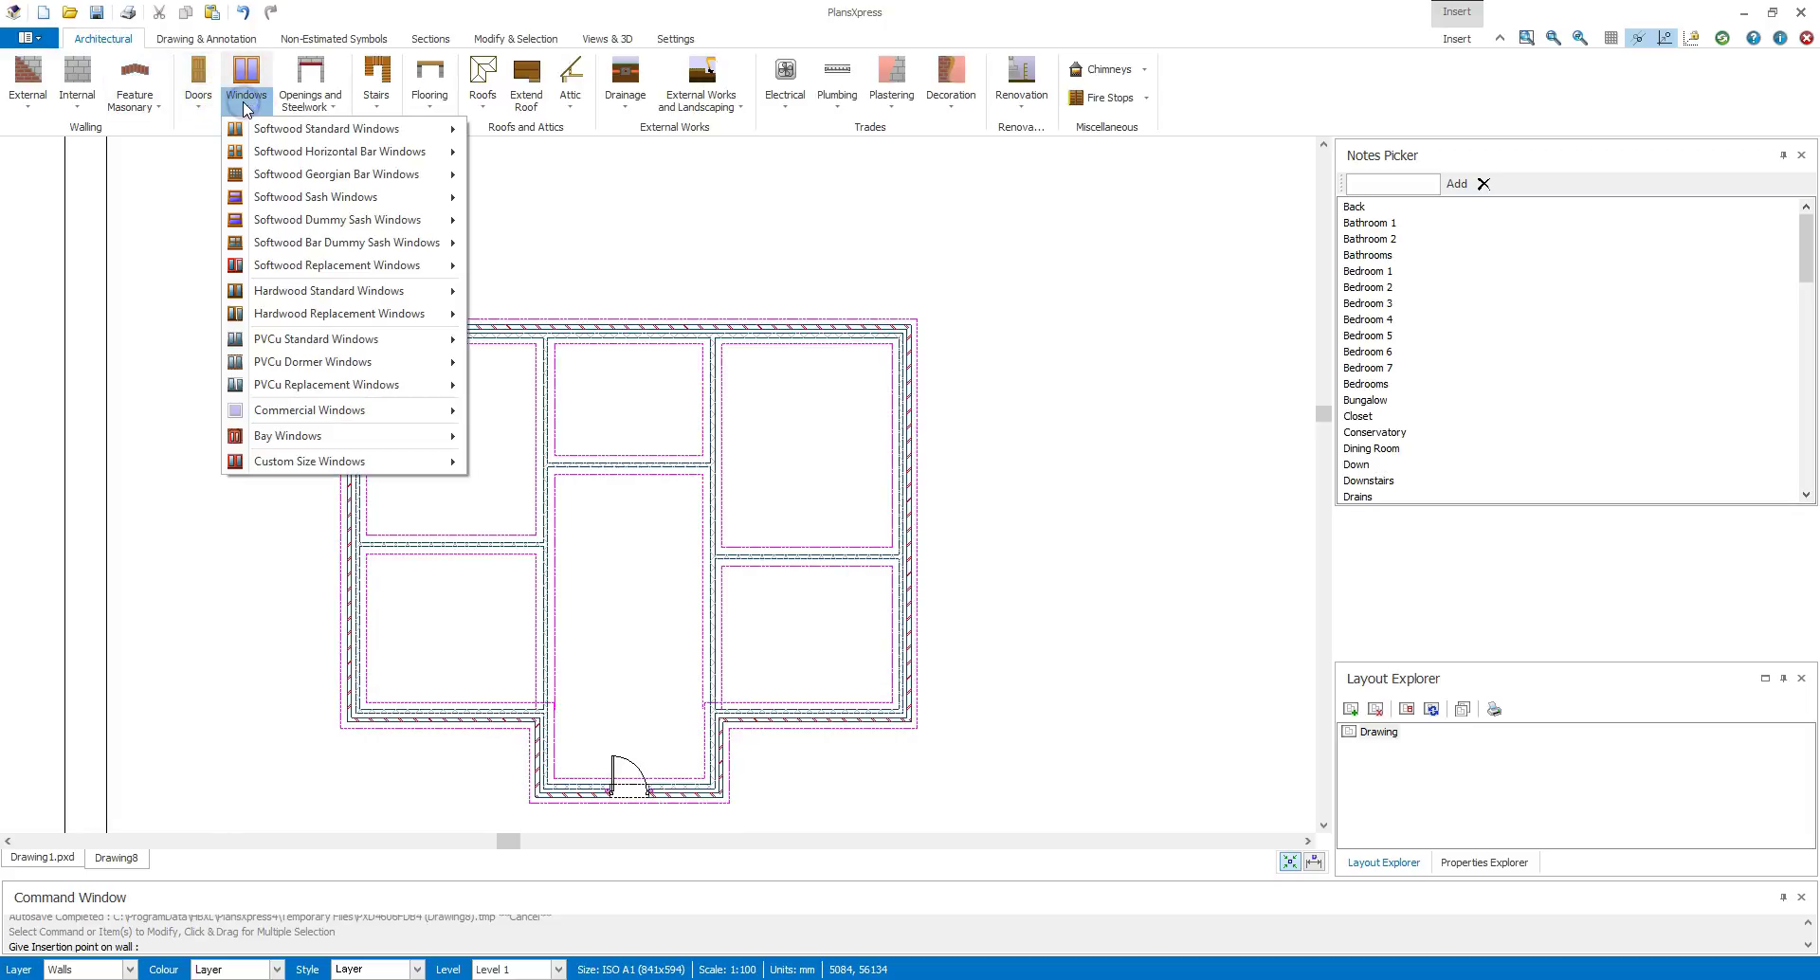
{"action": "left_click", "coordinate": [199, 95]}
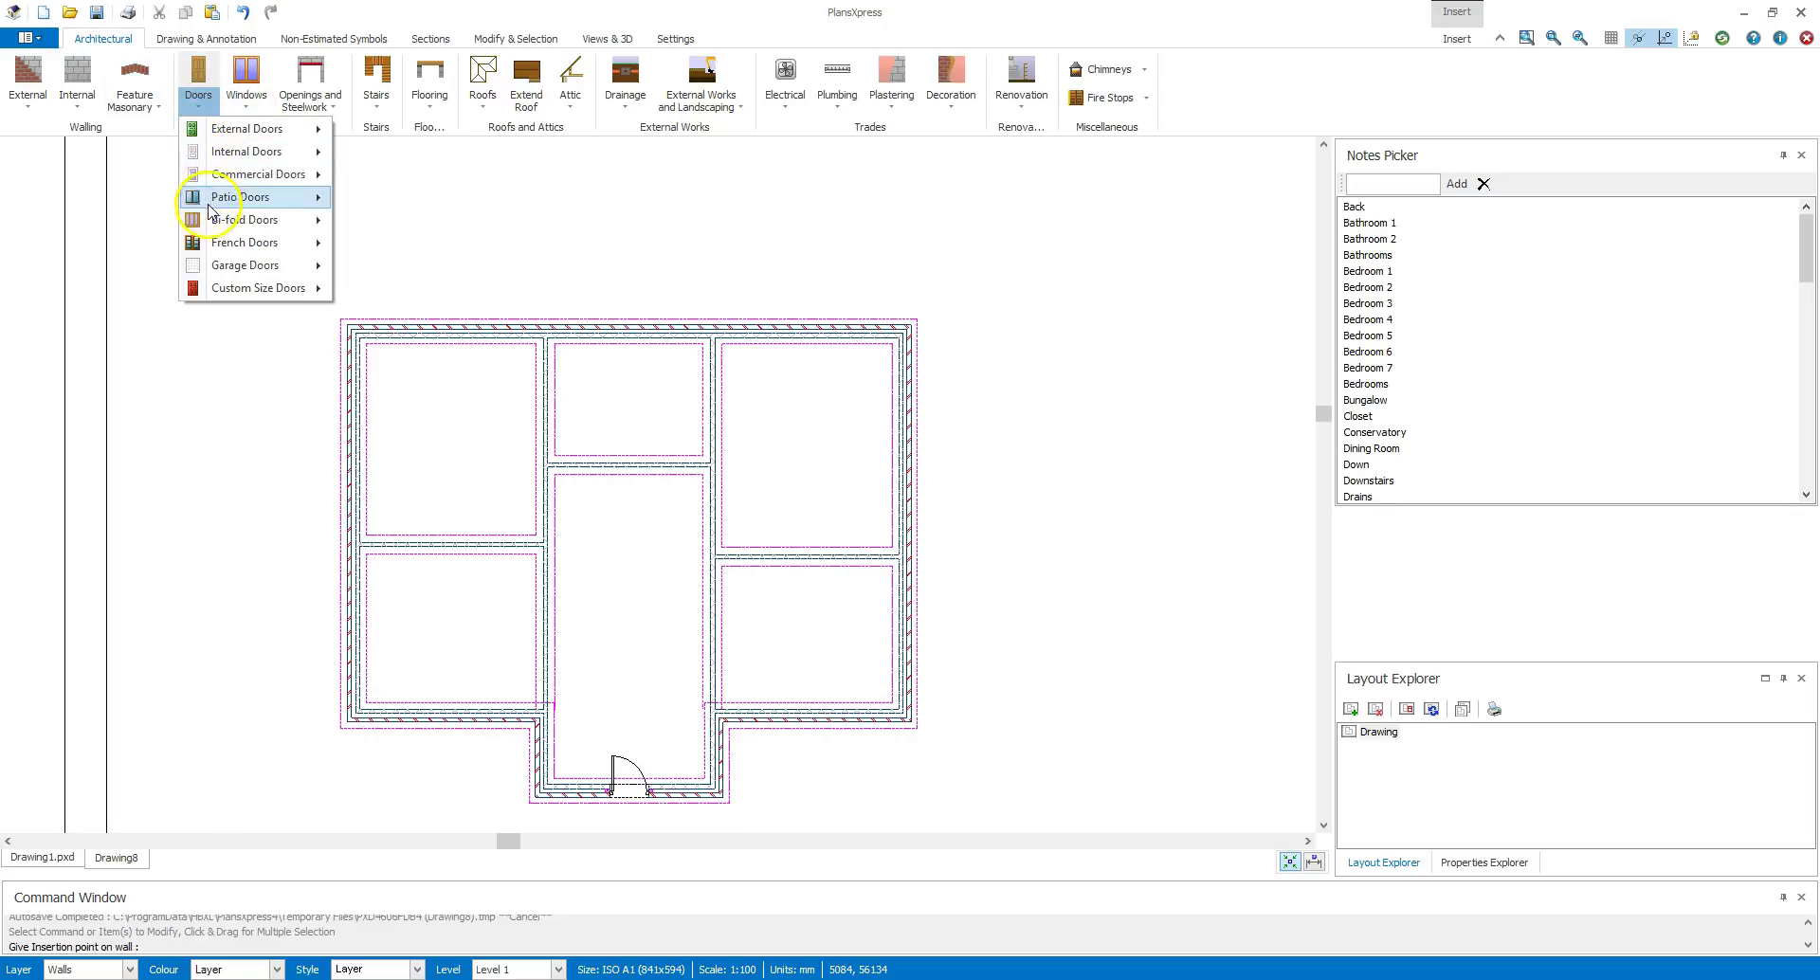
{"action": "left_click", "coordinate": [211, 218]}
{"action": "mouse_move", "coordinate": [426, 221]}
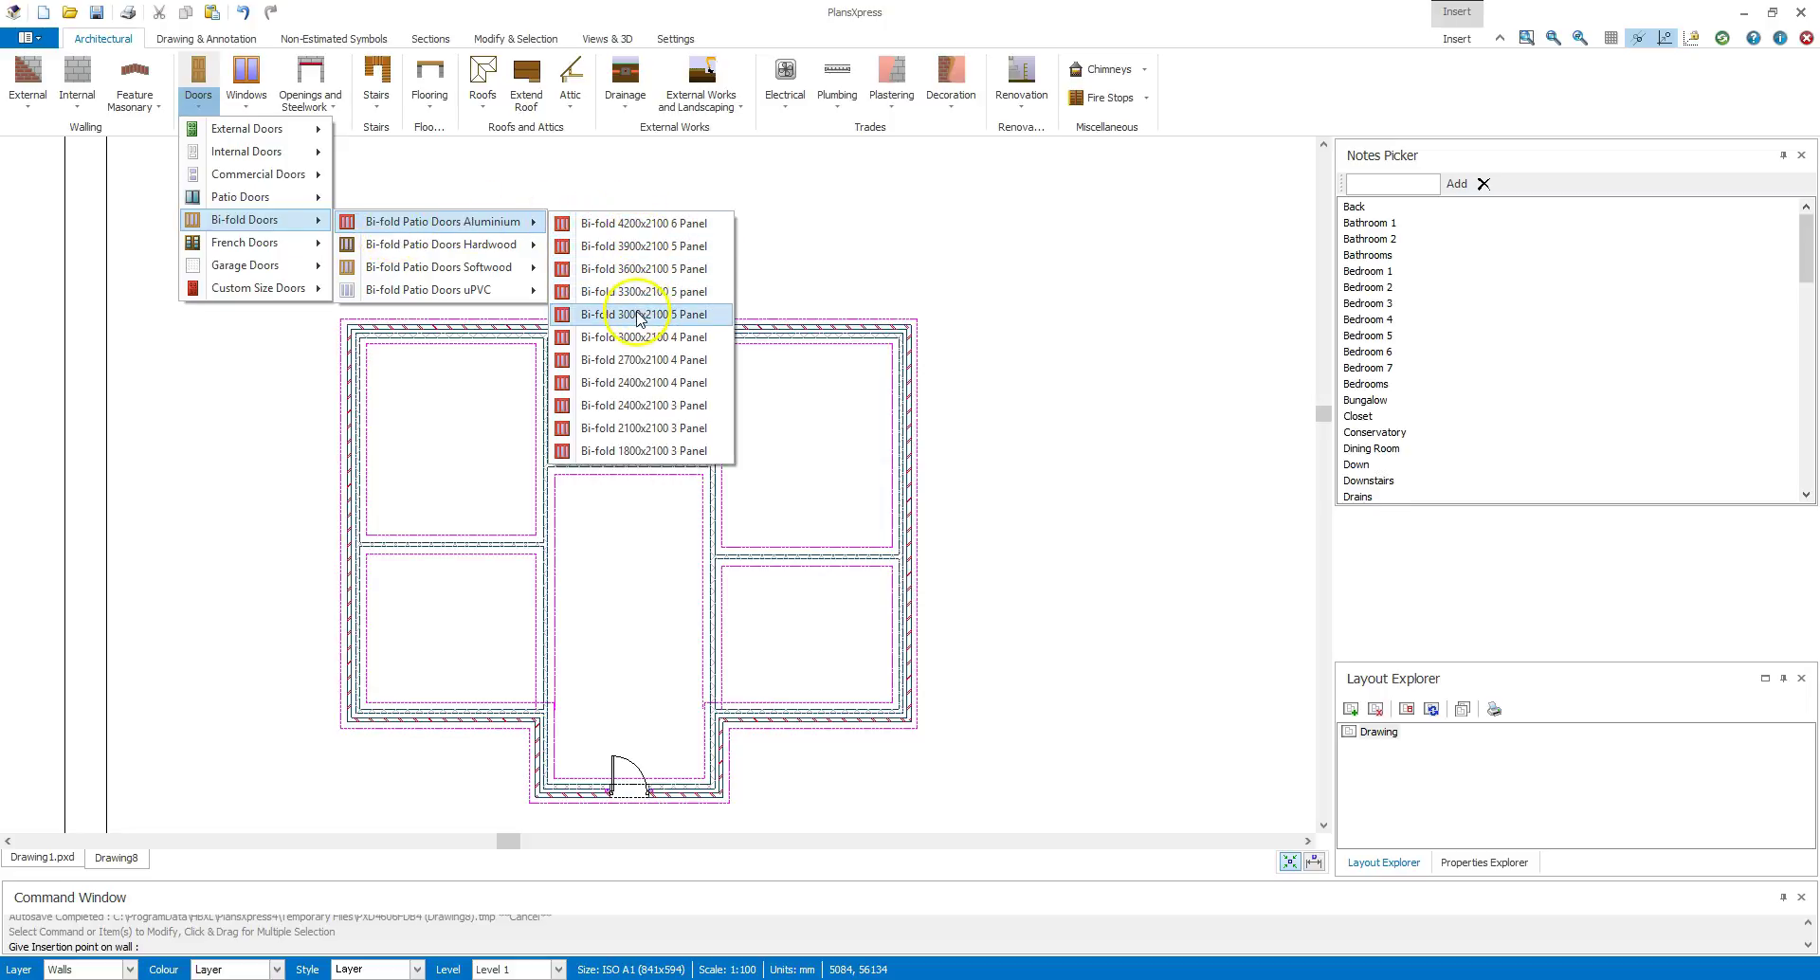
{"action": "left_click", "coordinate": [637, 313]}
{"action": "key", "text": "Escape"}
{"action": "key", "text": "Escape"}
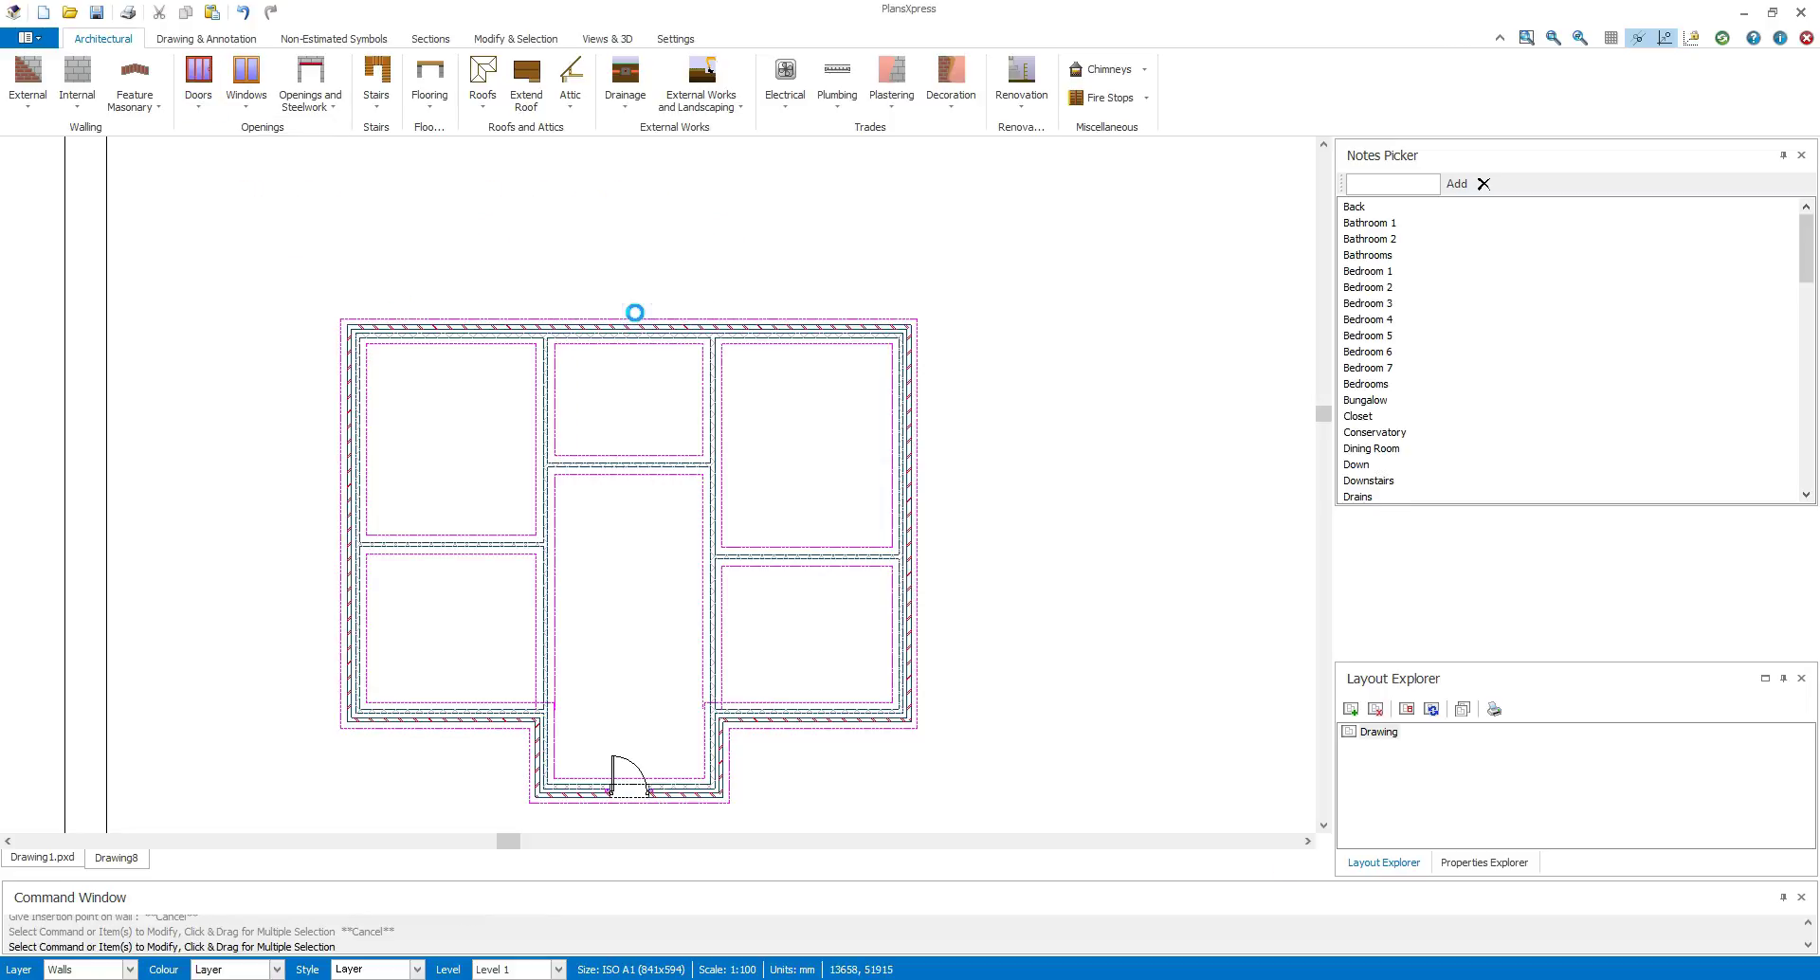
{"action": "left_click", "coordinate": [636, 321]}
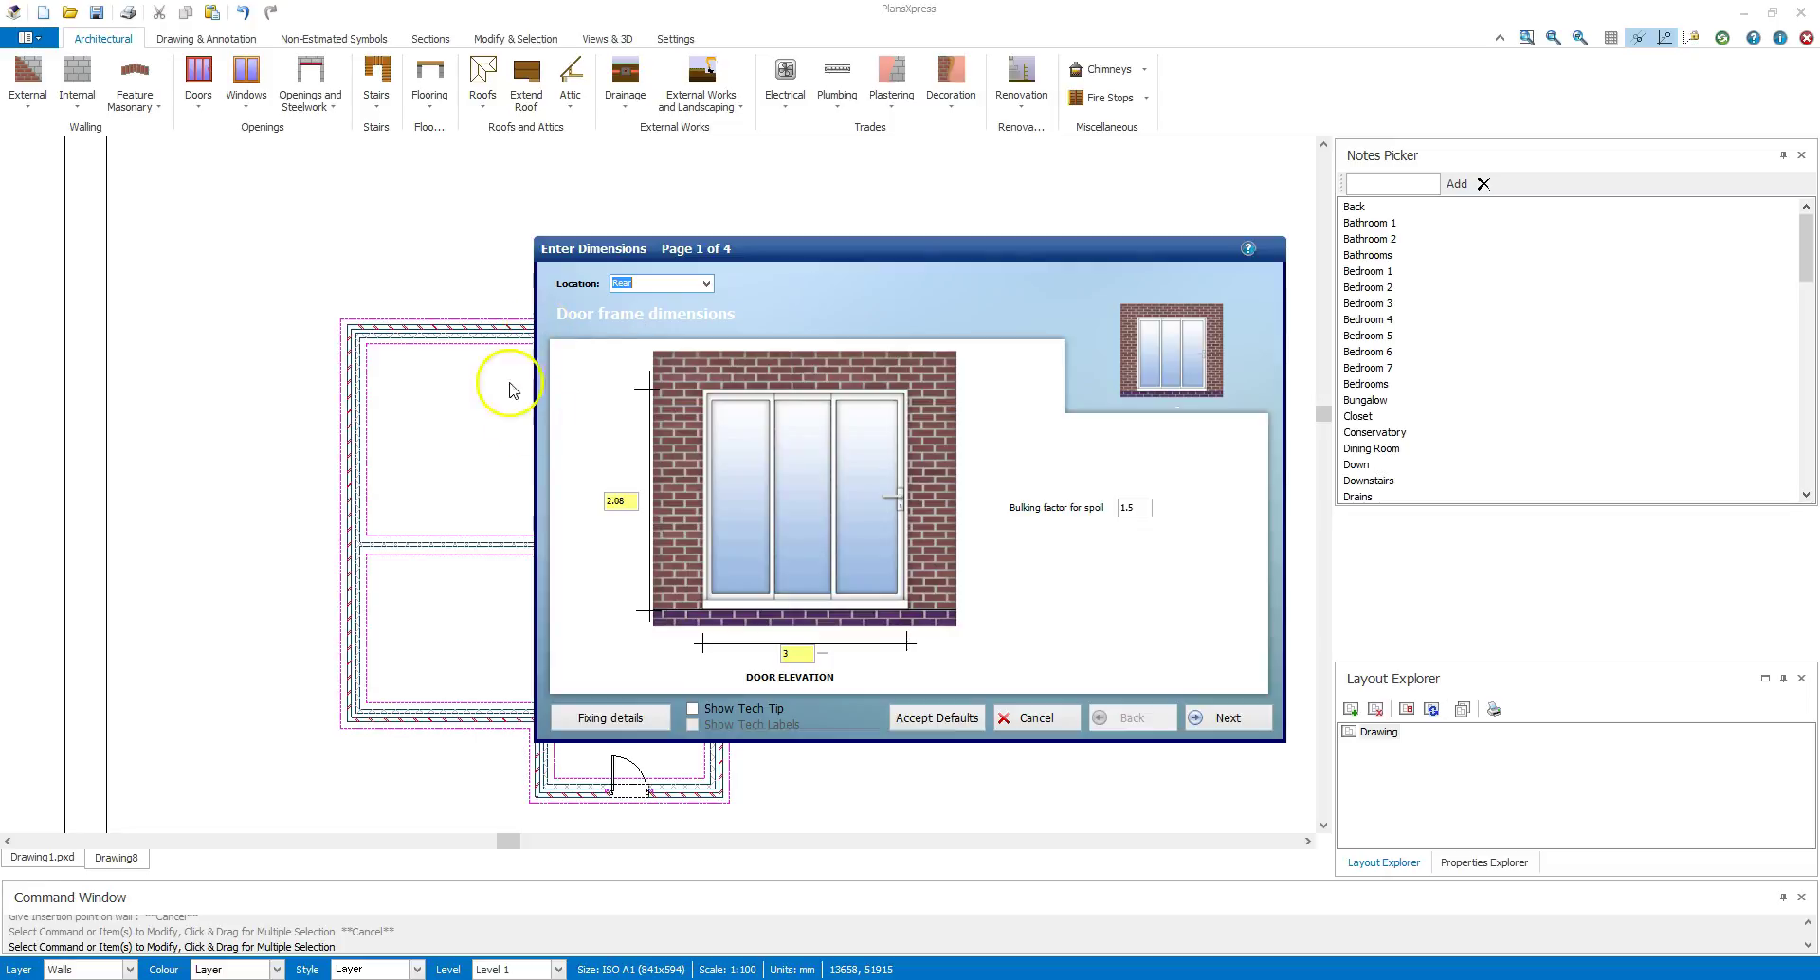
{"action": "left_click", "coordinate": [937, 719]}
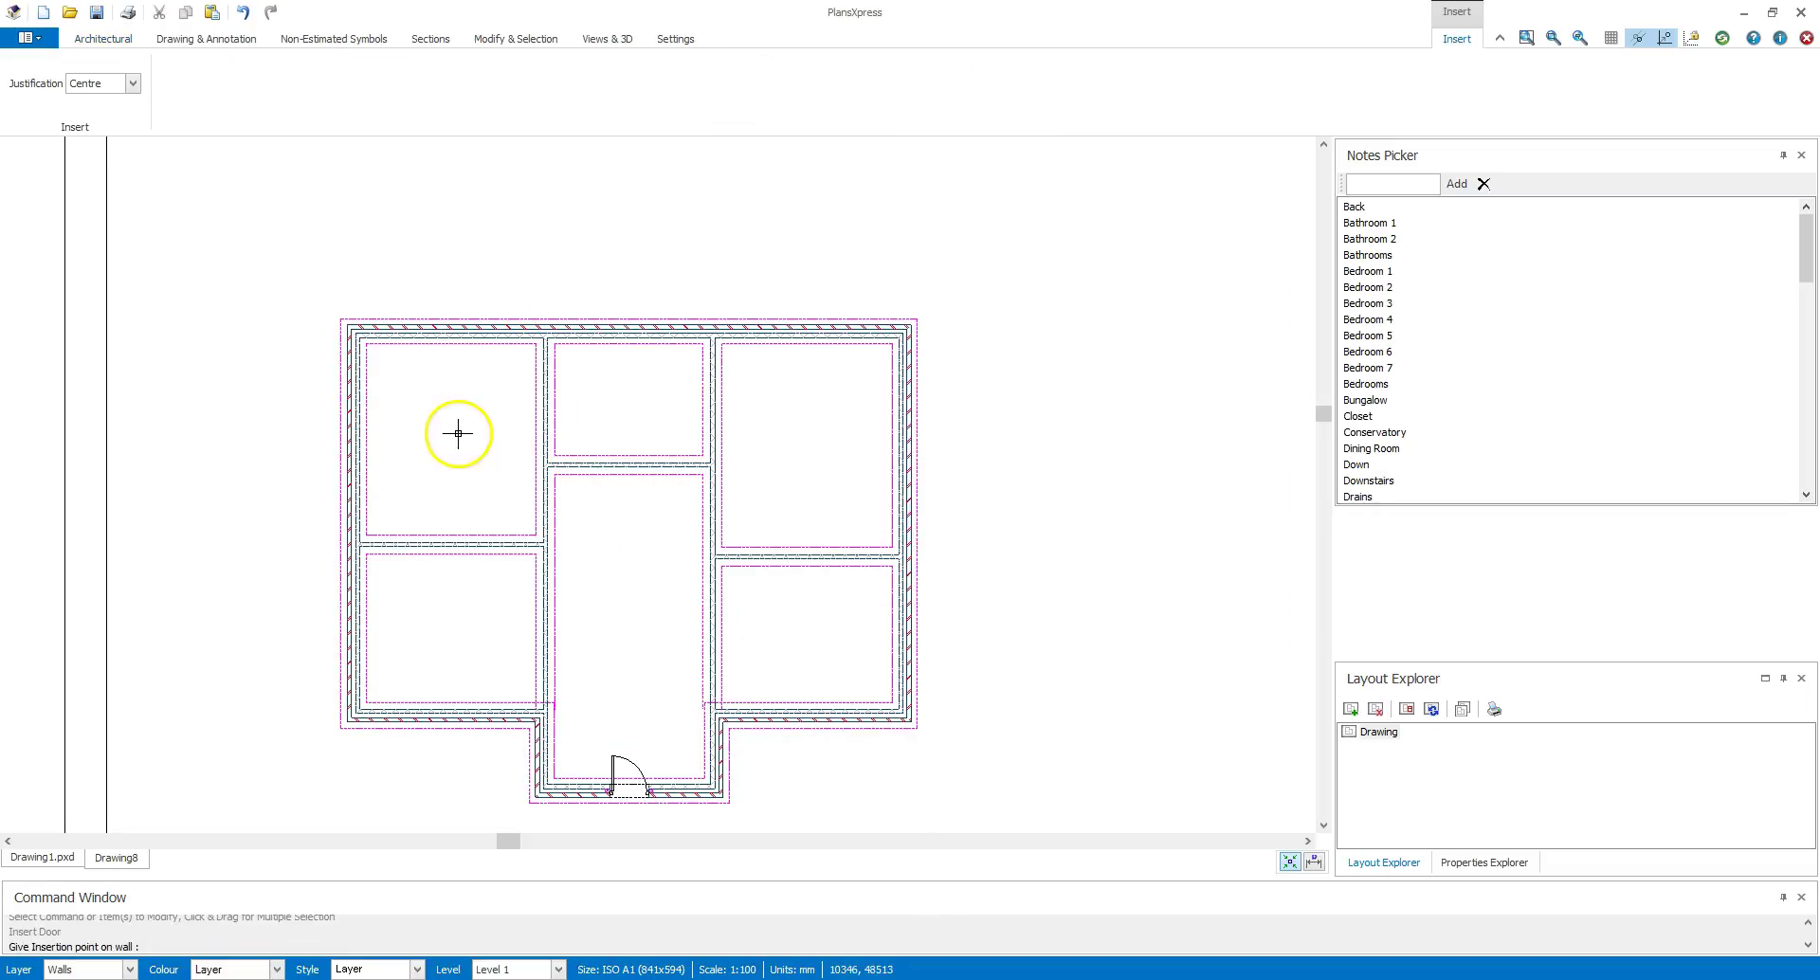
{"action": "left_click", "coordinate": [450, 347]}
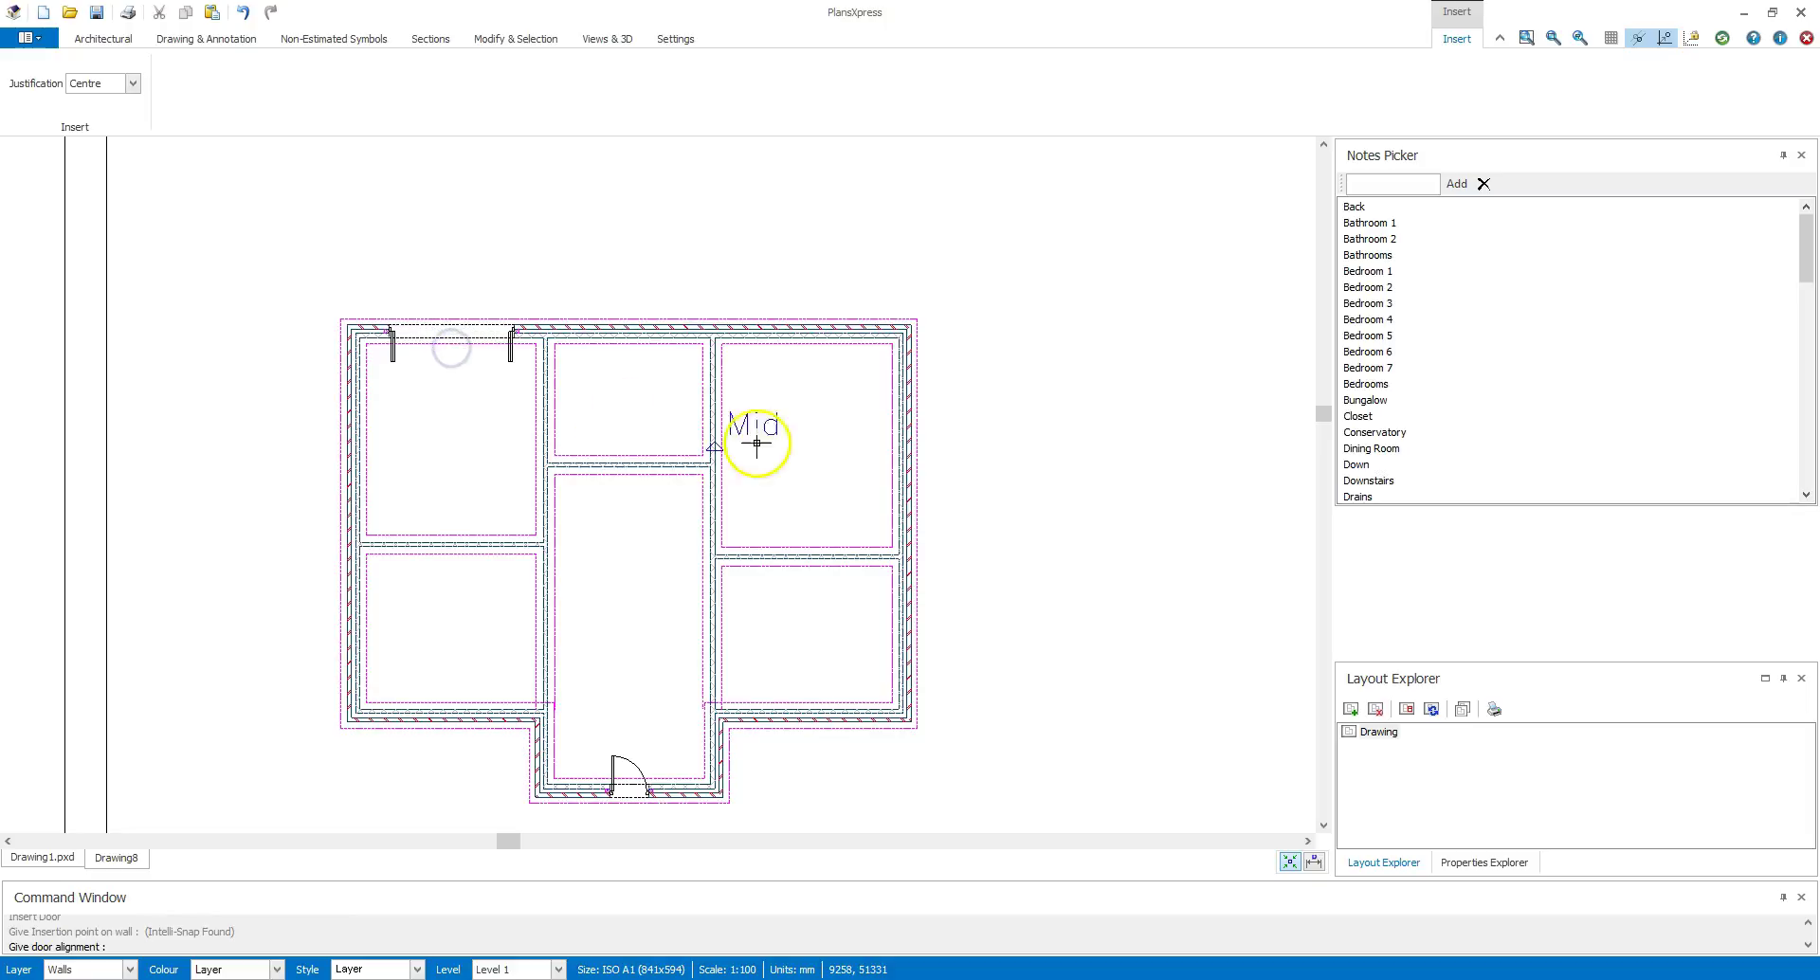
{"action": "left_click", "coordinate": [492, 399]}
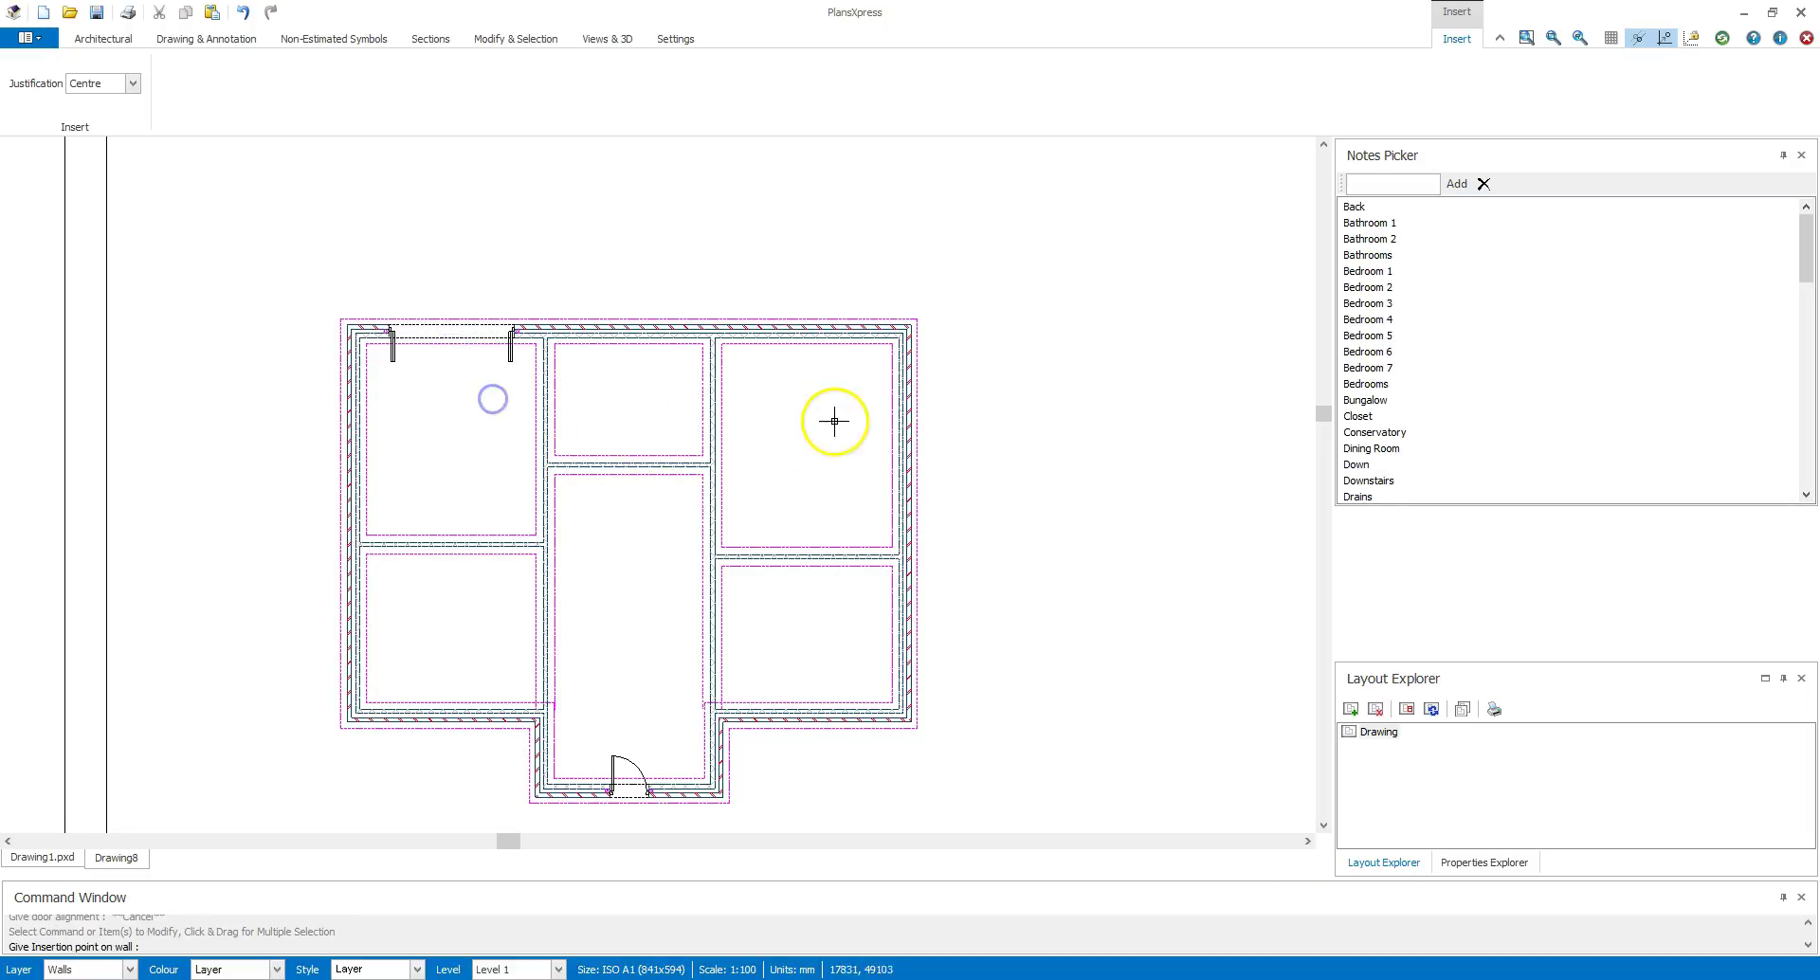
Step: Place a second bi-fold door of the same type in the upper-right room's upper external wall, opening inwards, and finish placing it
{"action": "left_click", "coordinate": [806, 347]}
{"action": "key", "text": "Escape"}
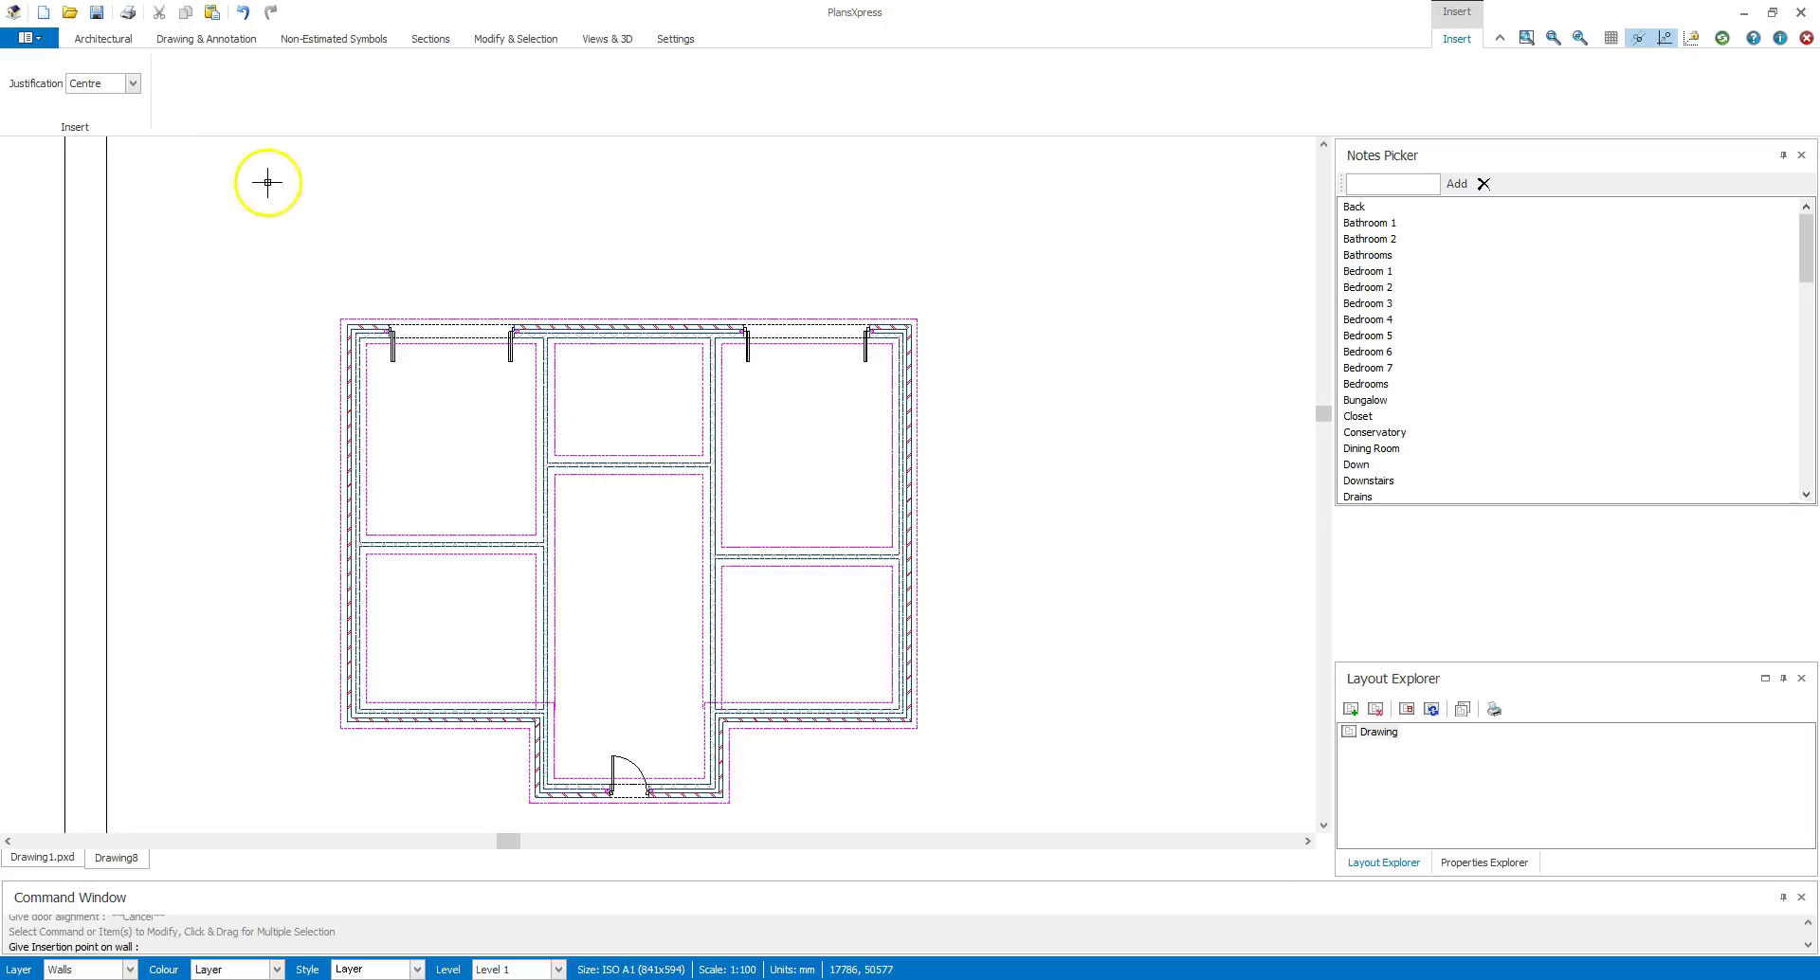
Step: Insert default VB212 1200 x 1200 Bar DS softwood windows in both lower rooms' front external walls and the upper-right room's outer side wall
{"action": "left_click", "coordinate": [107, 39]}
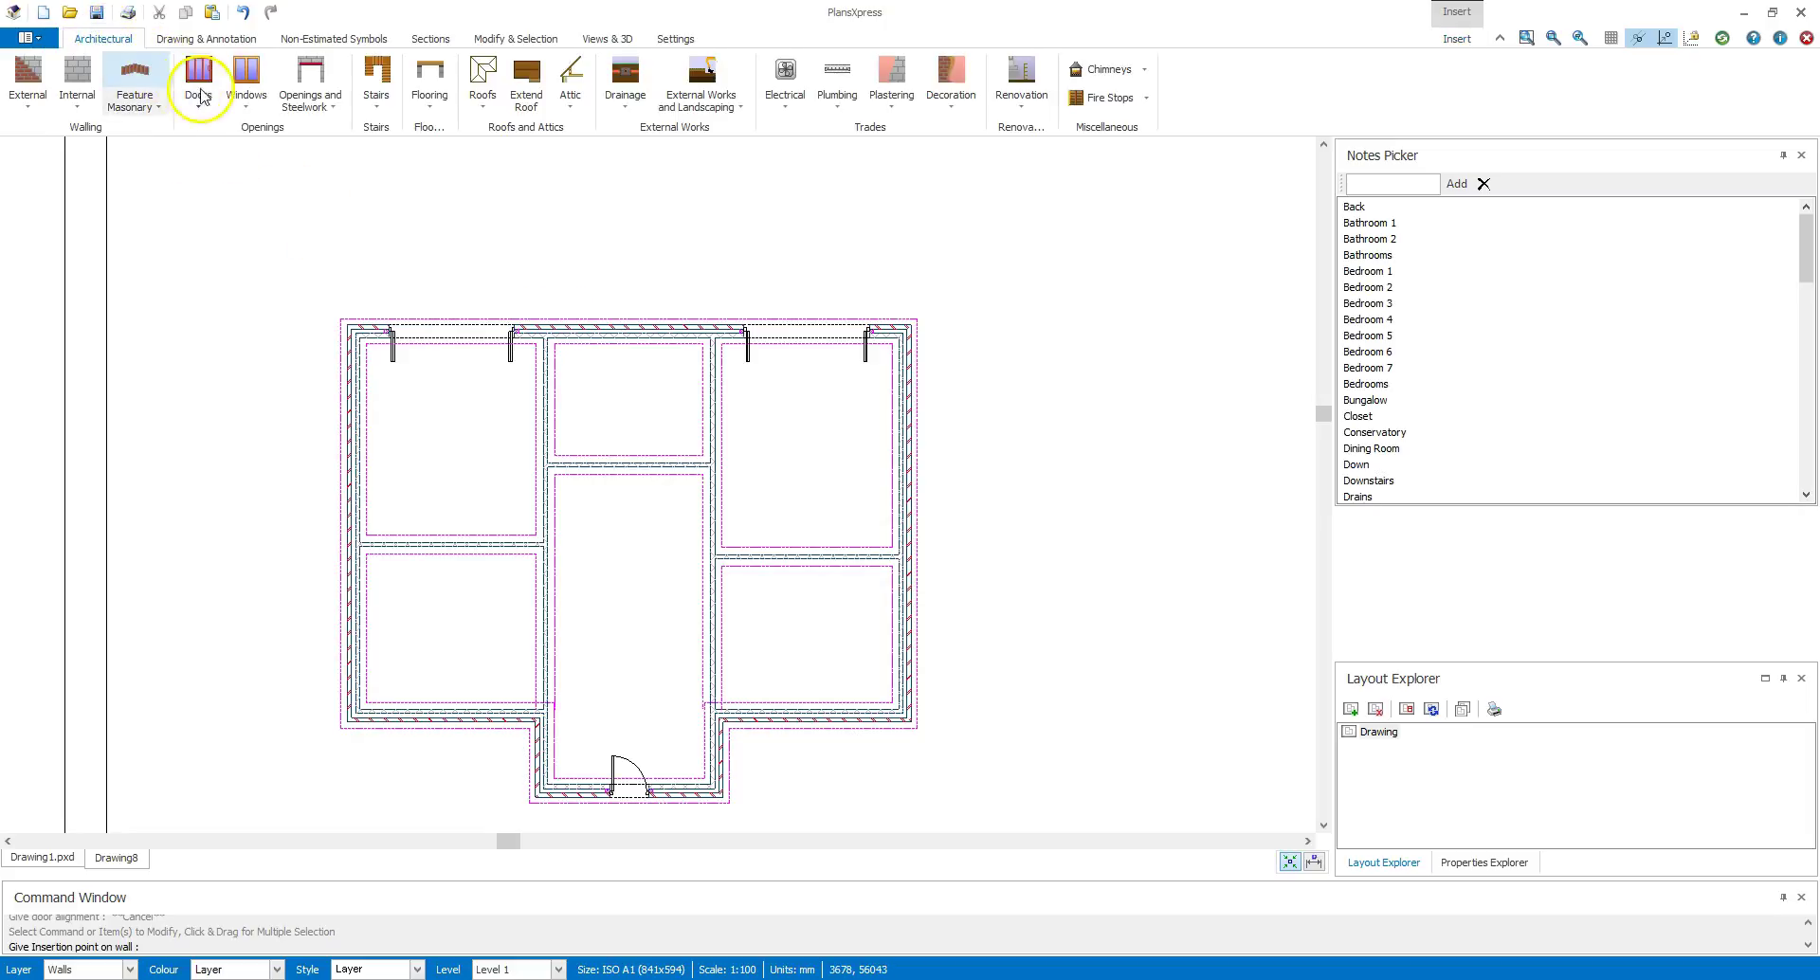
{"action": "left_click", "coordinate": [244, 100]}
{"action": "mouse_move", "coordinate": [331, 249]}
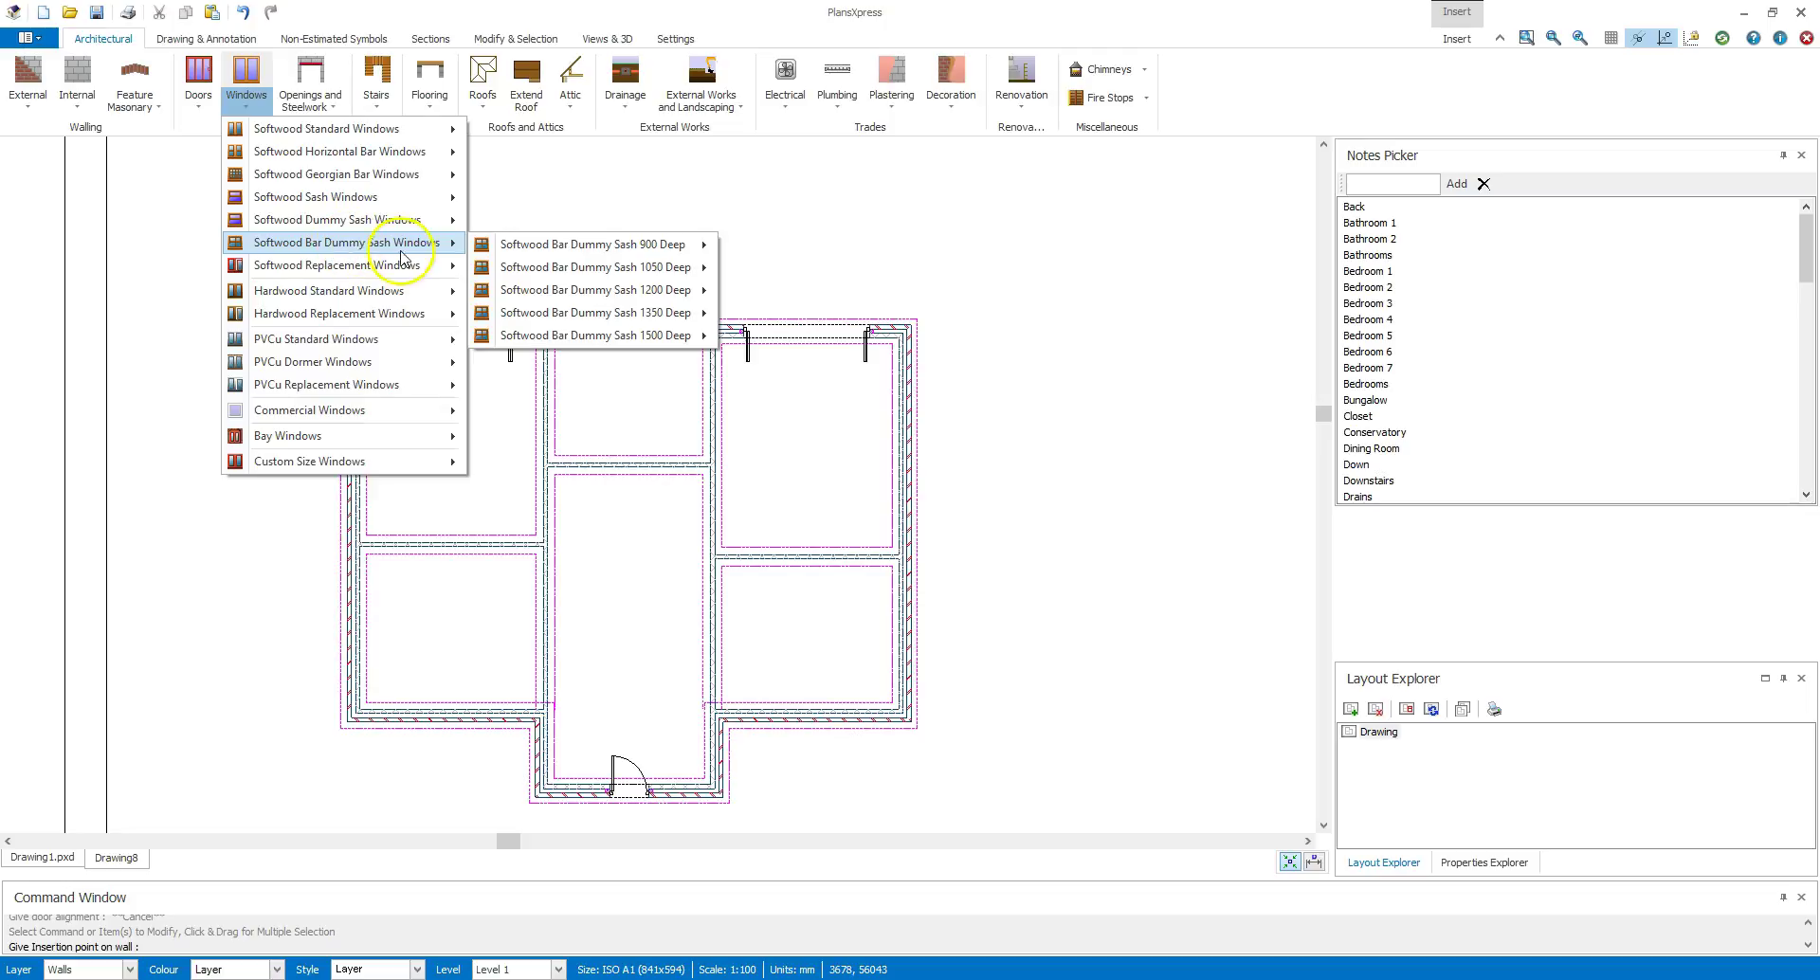
{"action": "mouse_move", "coordinate": [619, 292]}
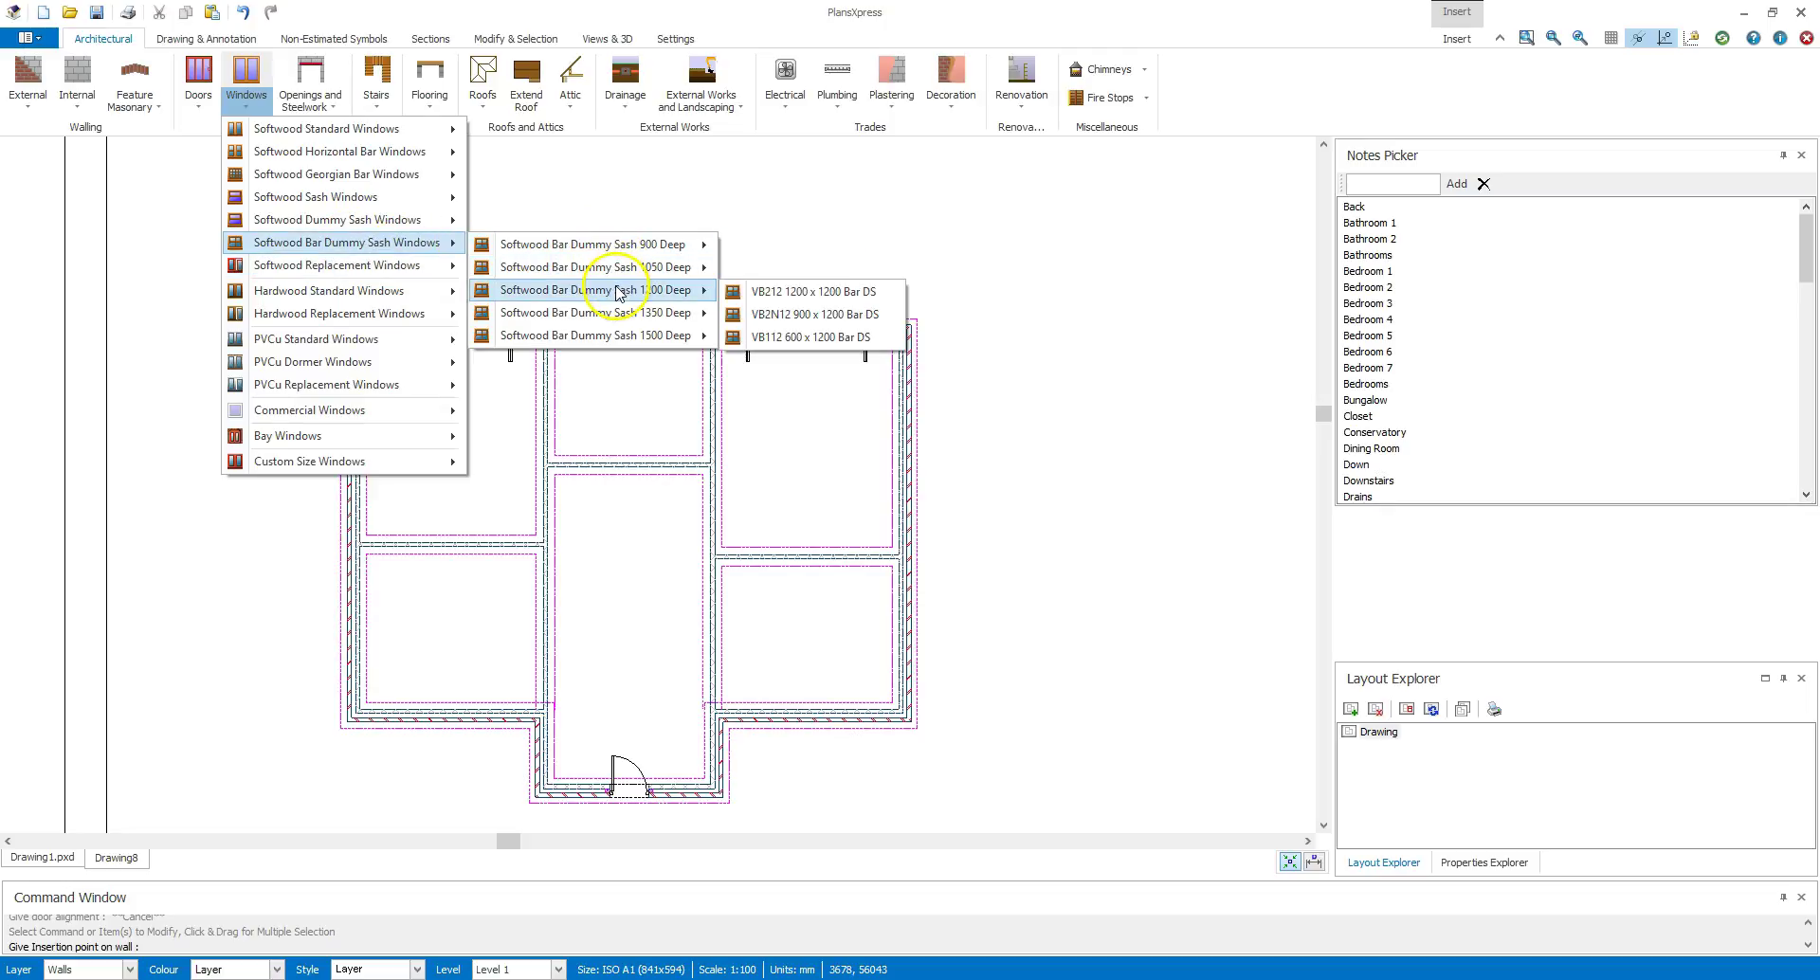
{"action": "left_click", "coordinate": [763, 294]}
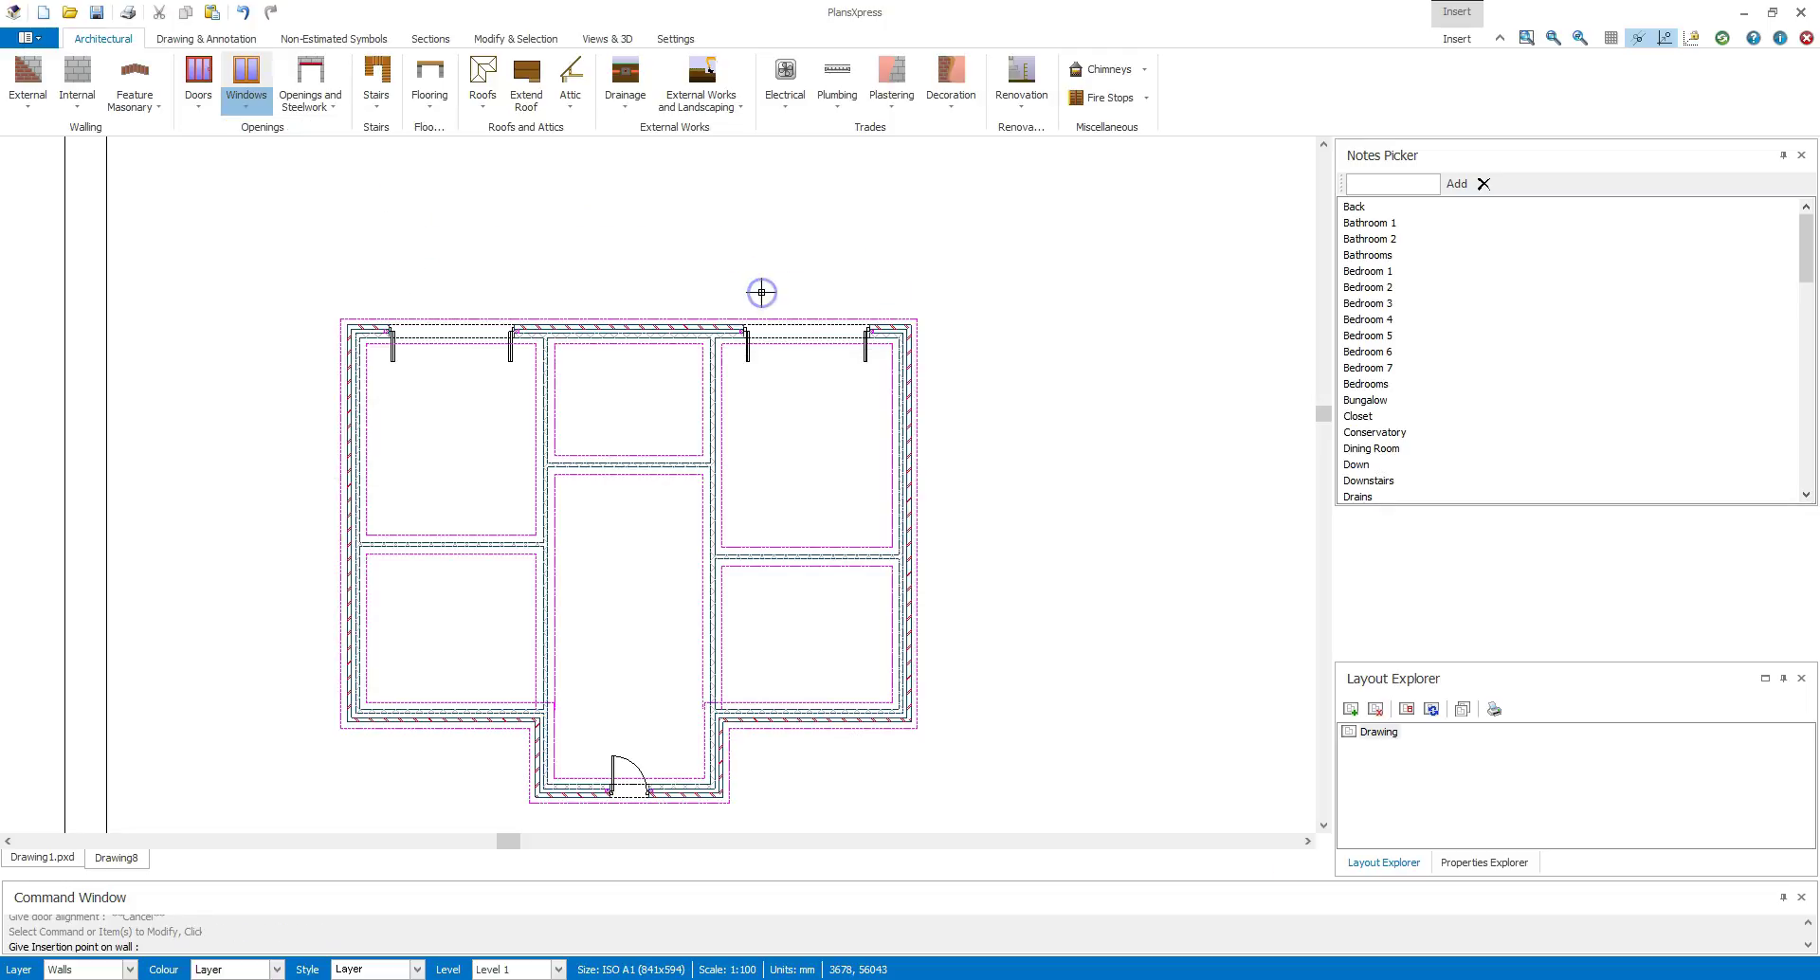
{"action": "left_click", "coordinate": [760, 299]}
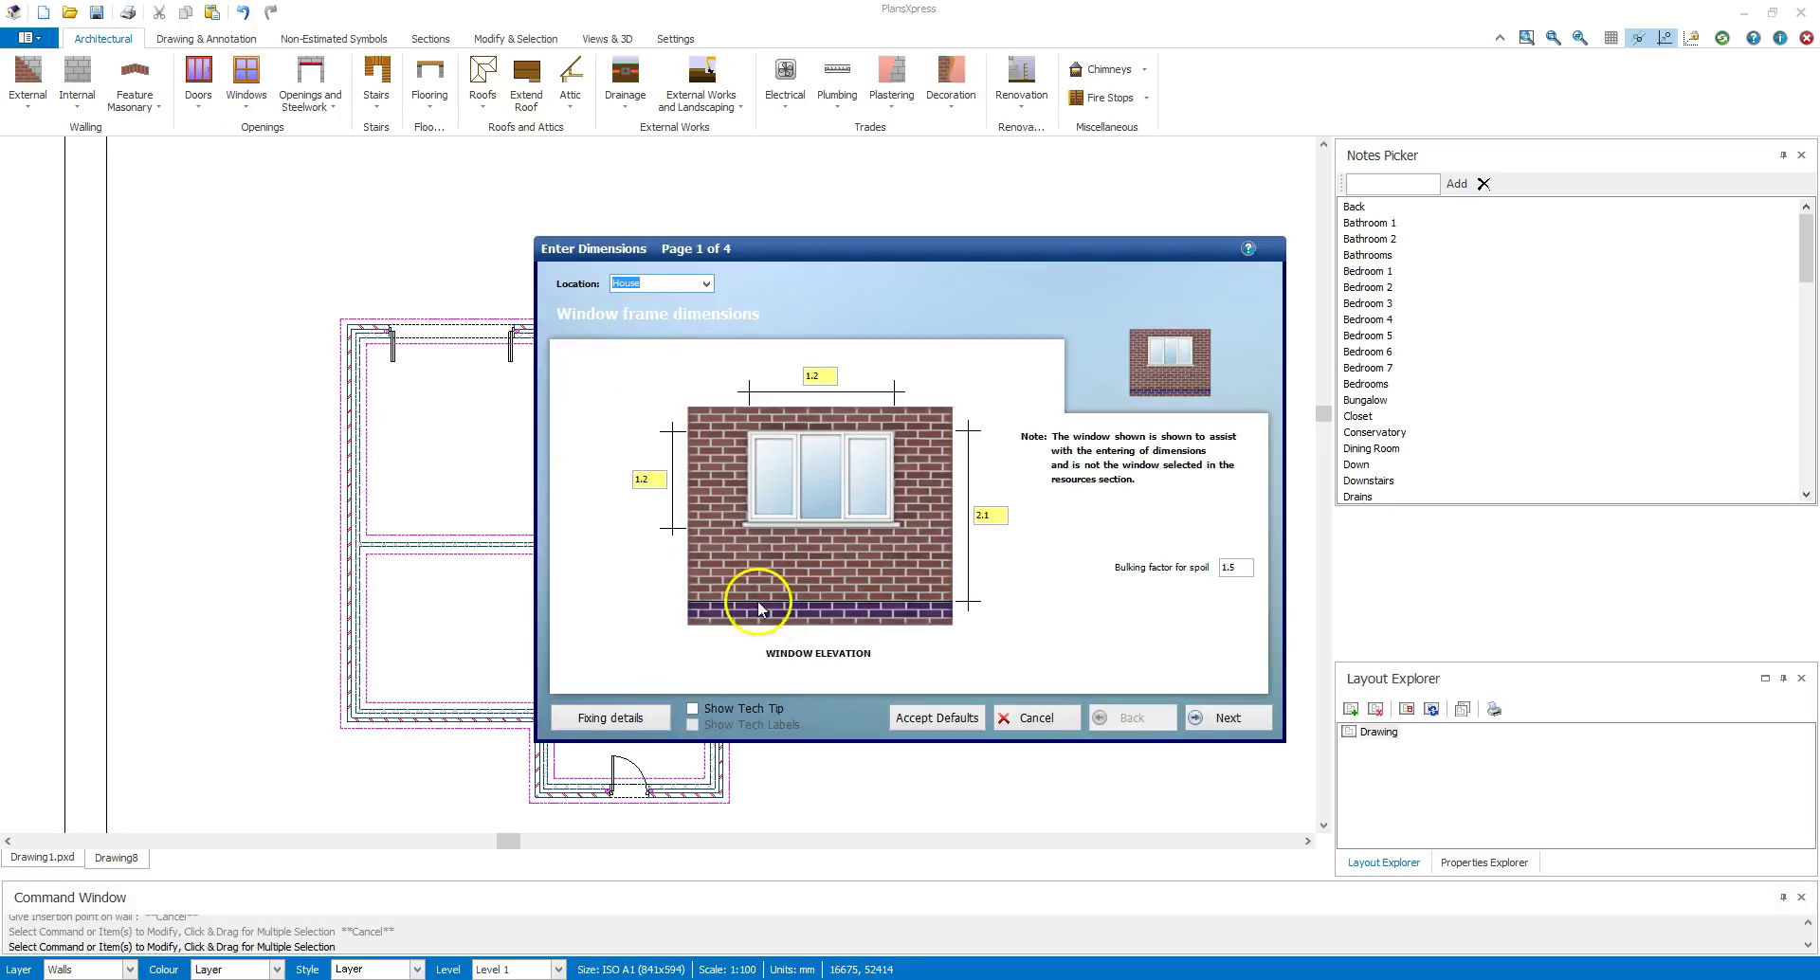
{"action": "left_click", "coordinate": [942, 718]}
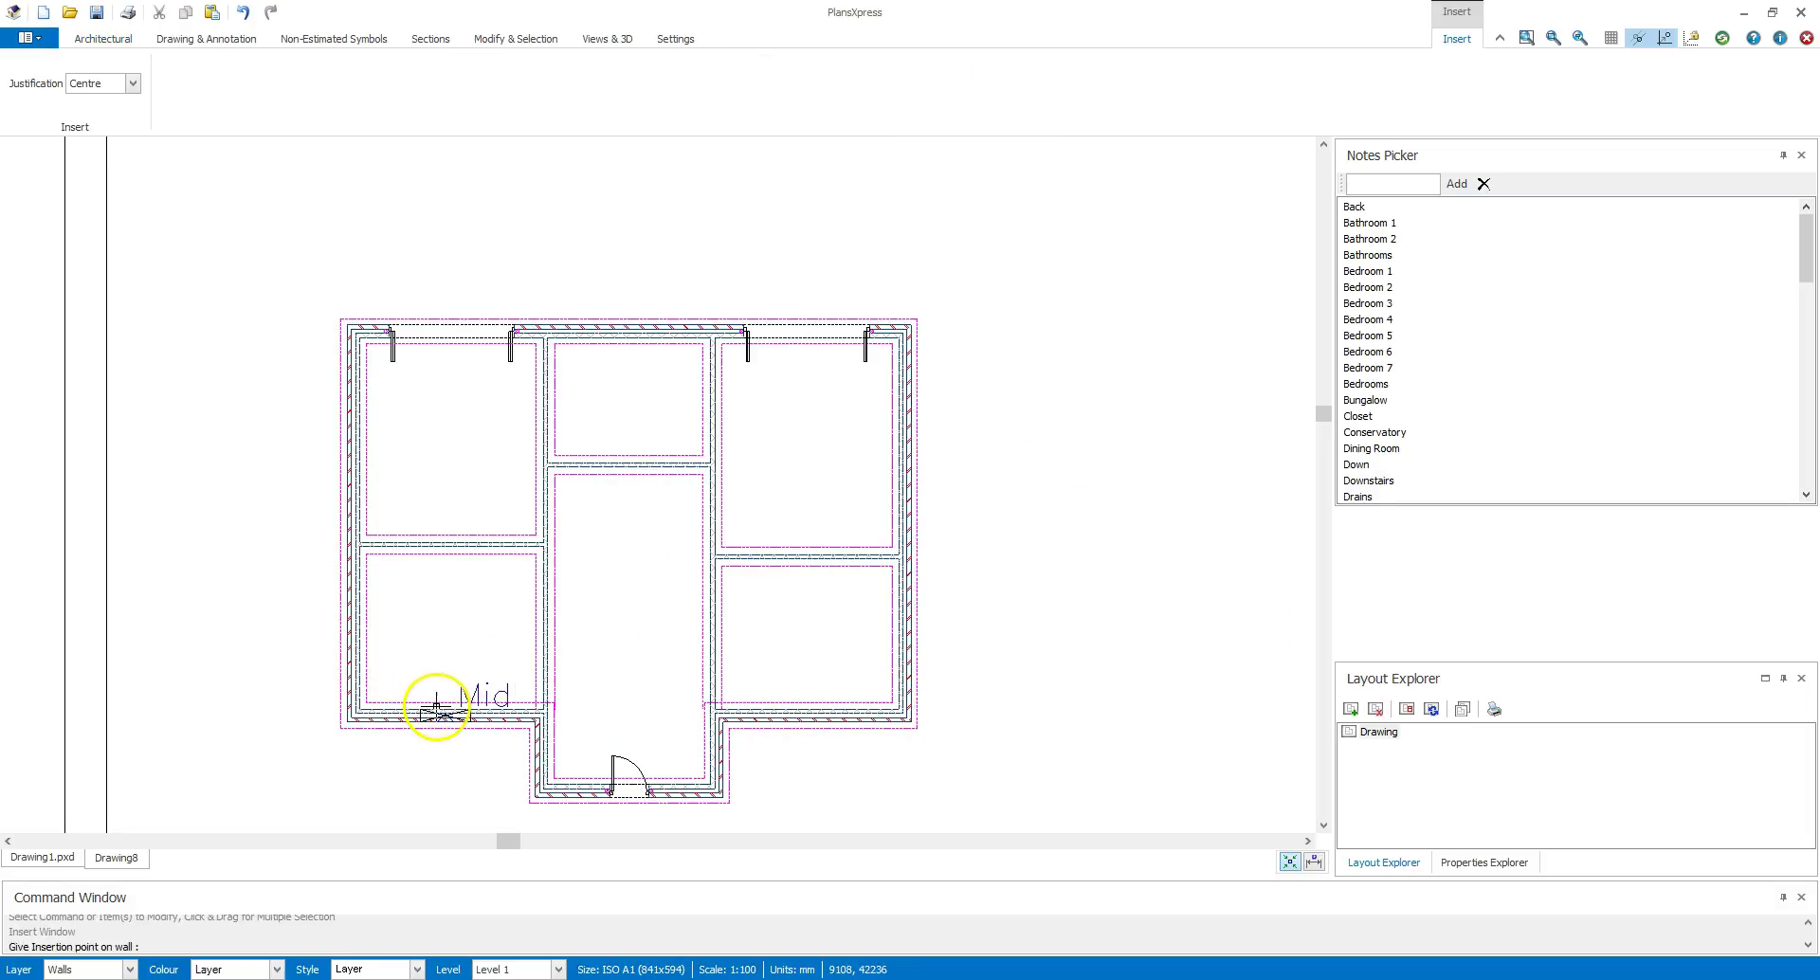
{"action": "left_click", "coordinate": [436, 706]}
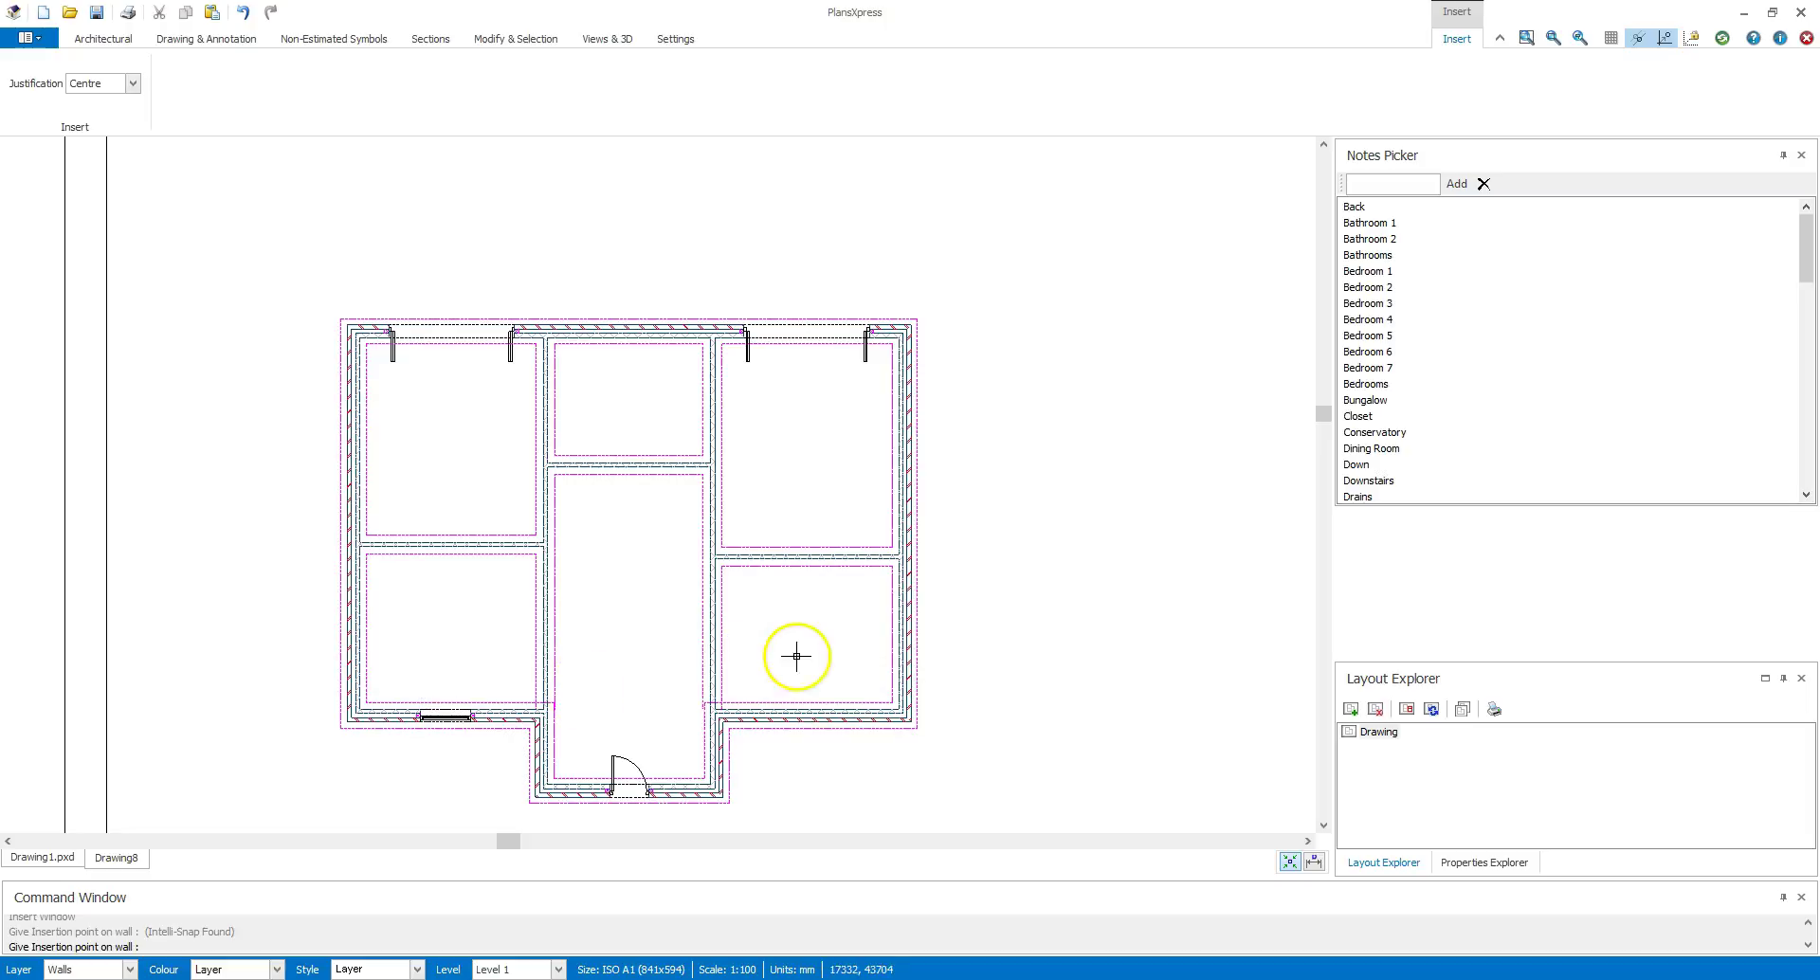
{"action": "left_click", "coordinate": [812, 706]}
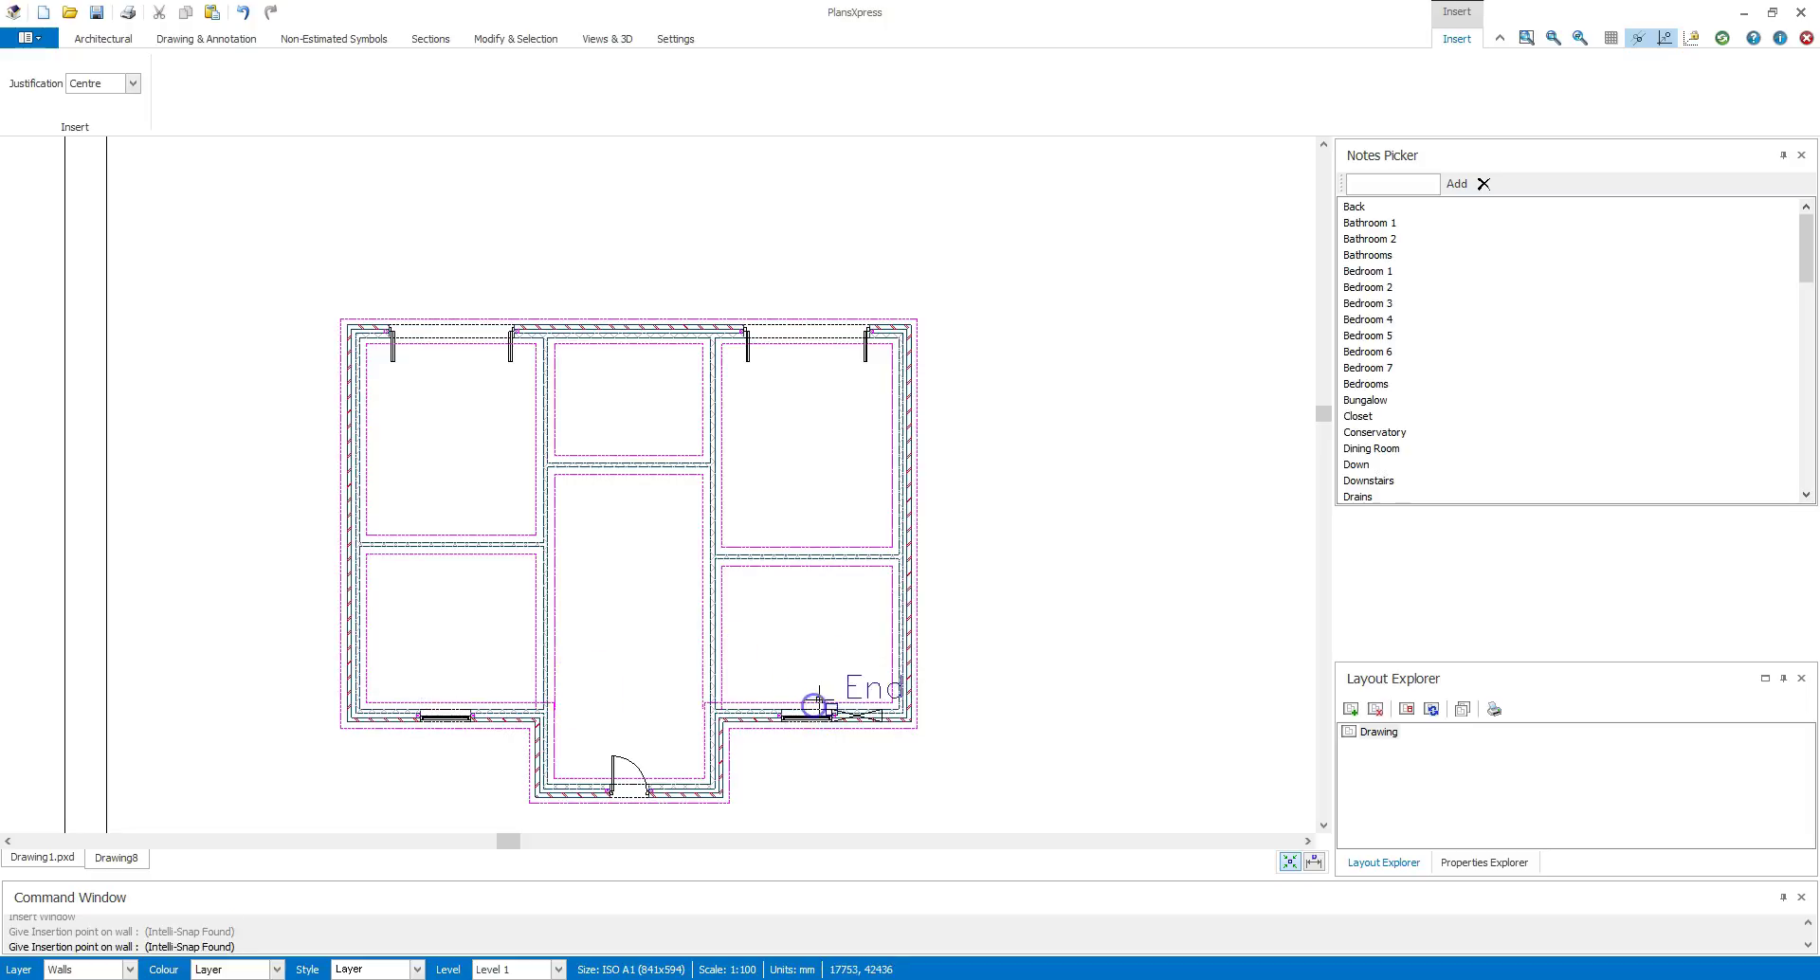
{"action": "left_click", "coordinate": [905, 489]}
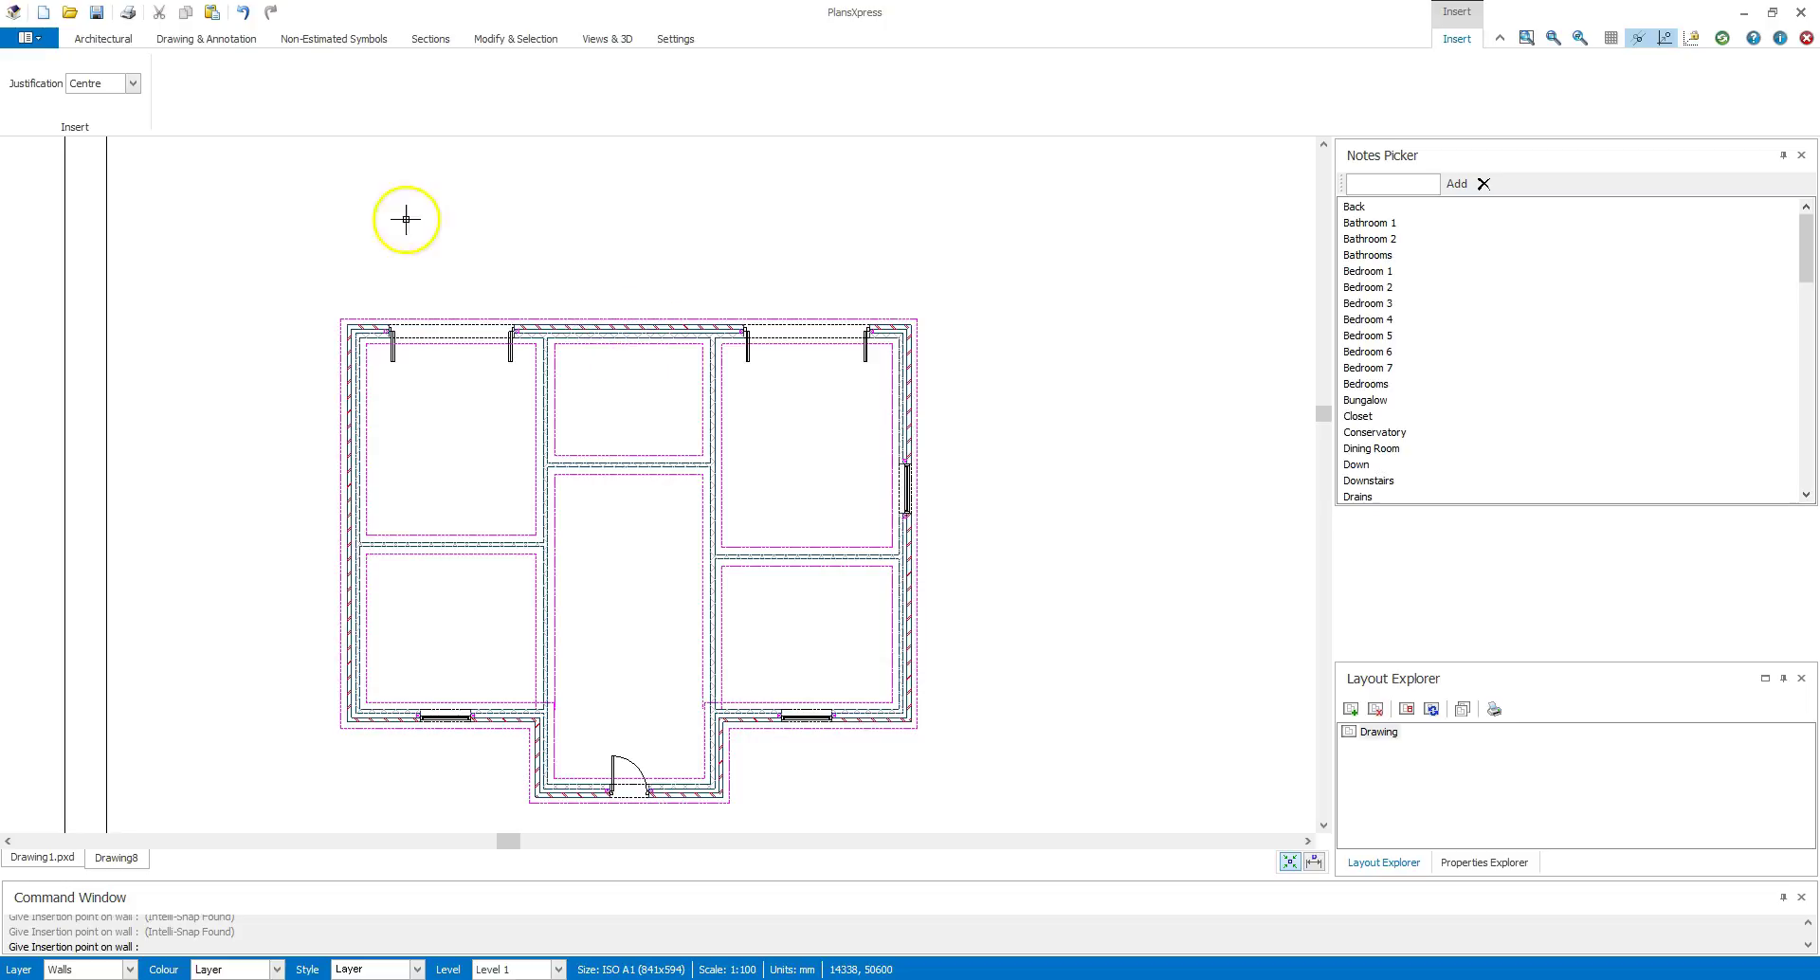
Step: Insert internal 864 Door into Blockwork panel doors with default values between the hall and both upper side rooms, opening into the rooms
{"action": "left_click", "coordinate": [112, 42]}
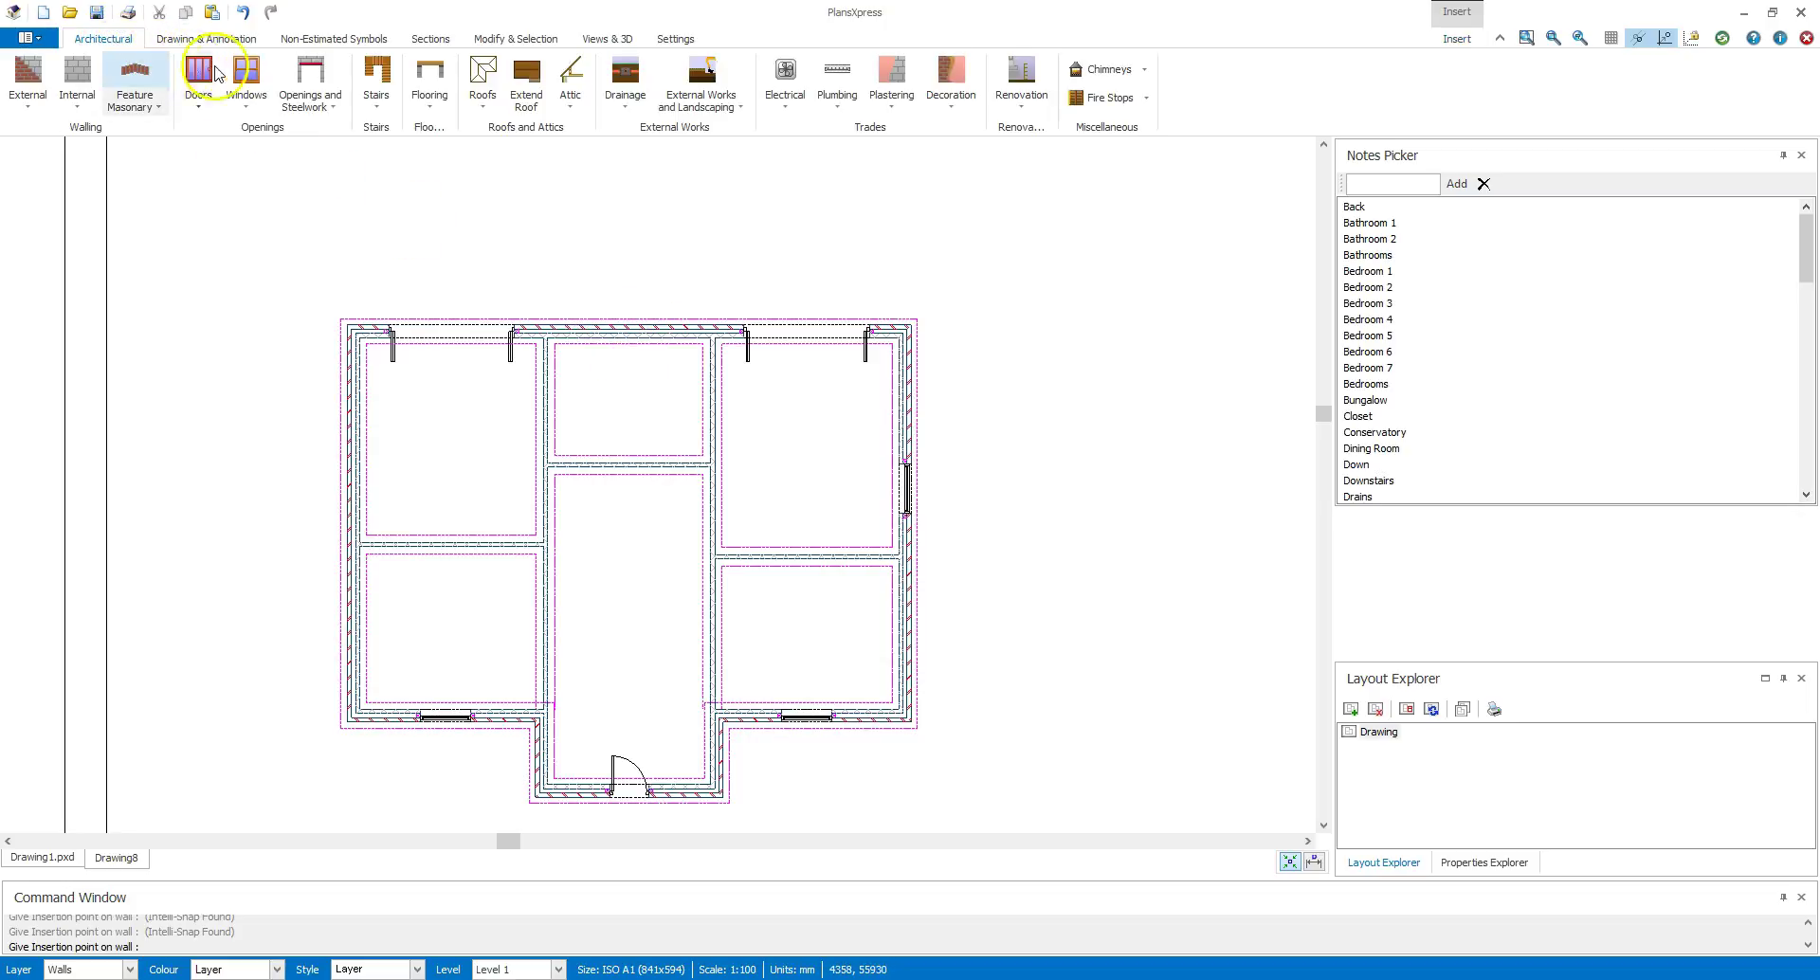
{"action": "left_click", "coordinate": [200, 109]}
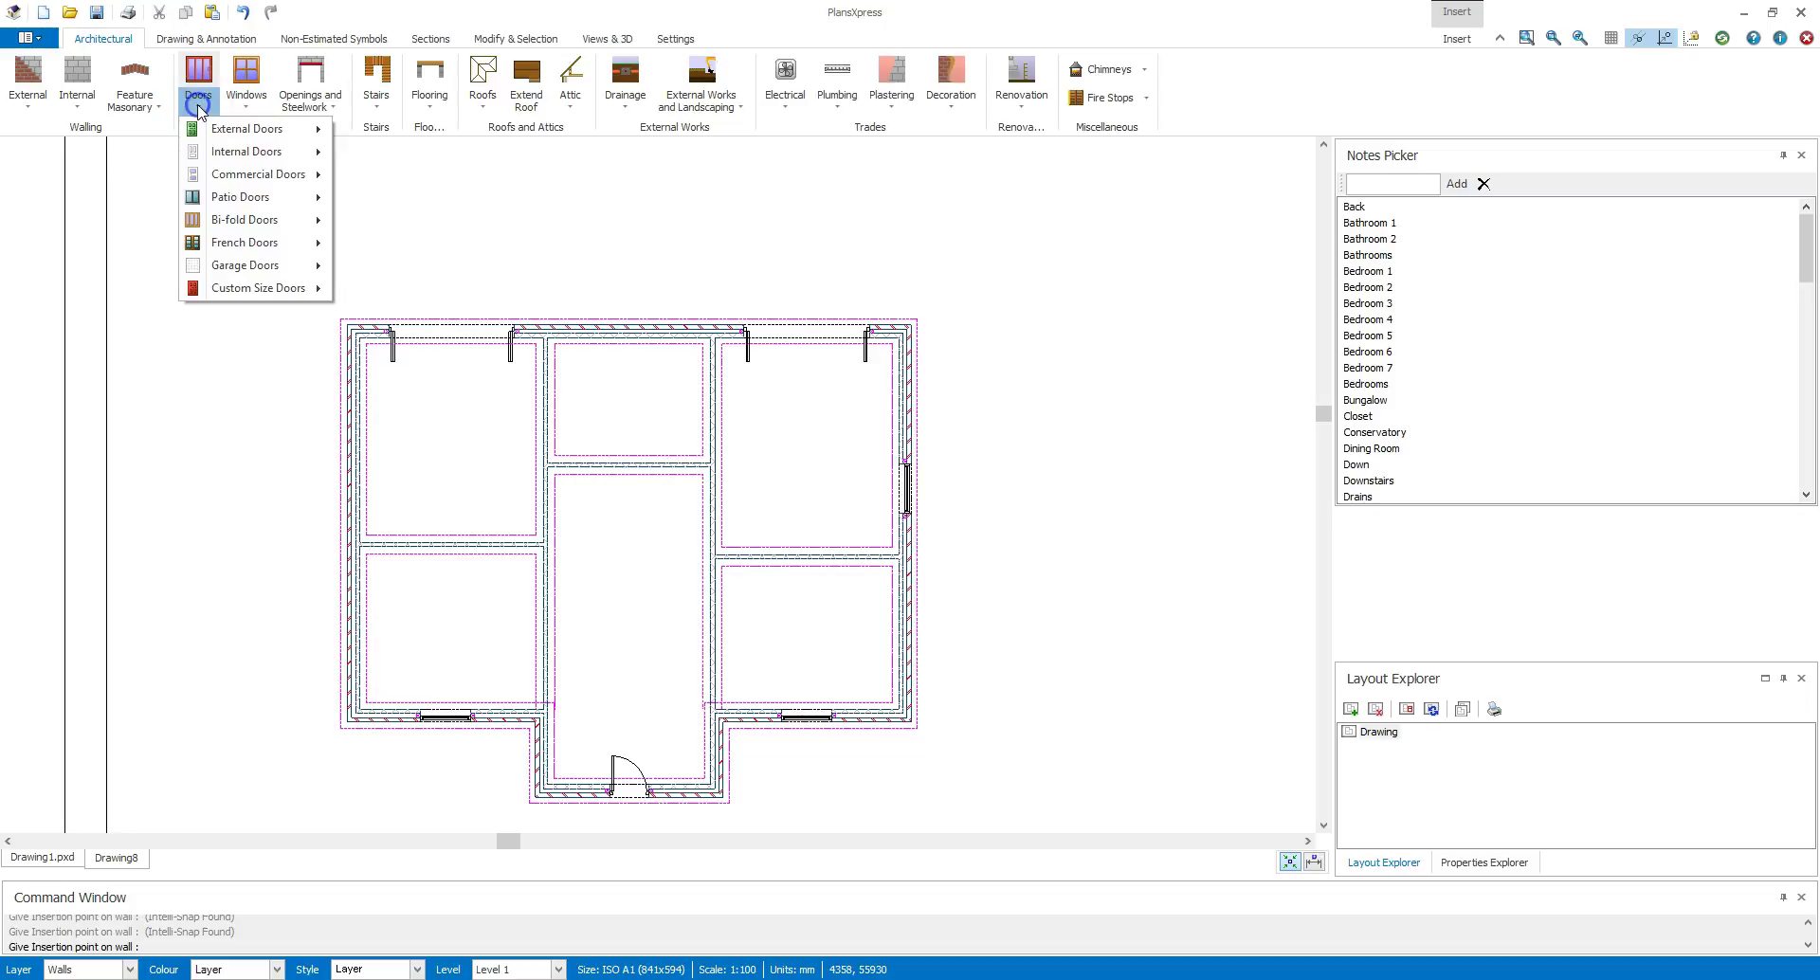
{"action": "mouse_move", "coordinate": [263, 161]}
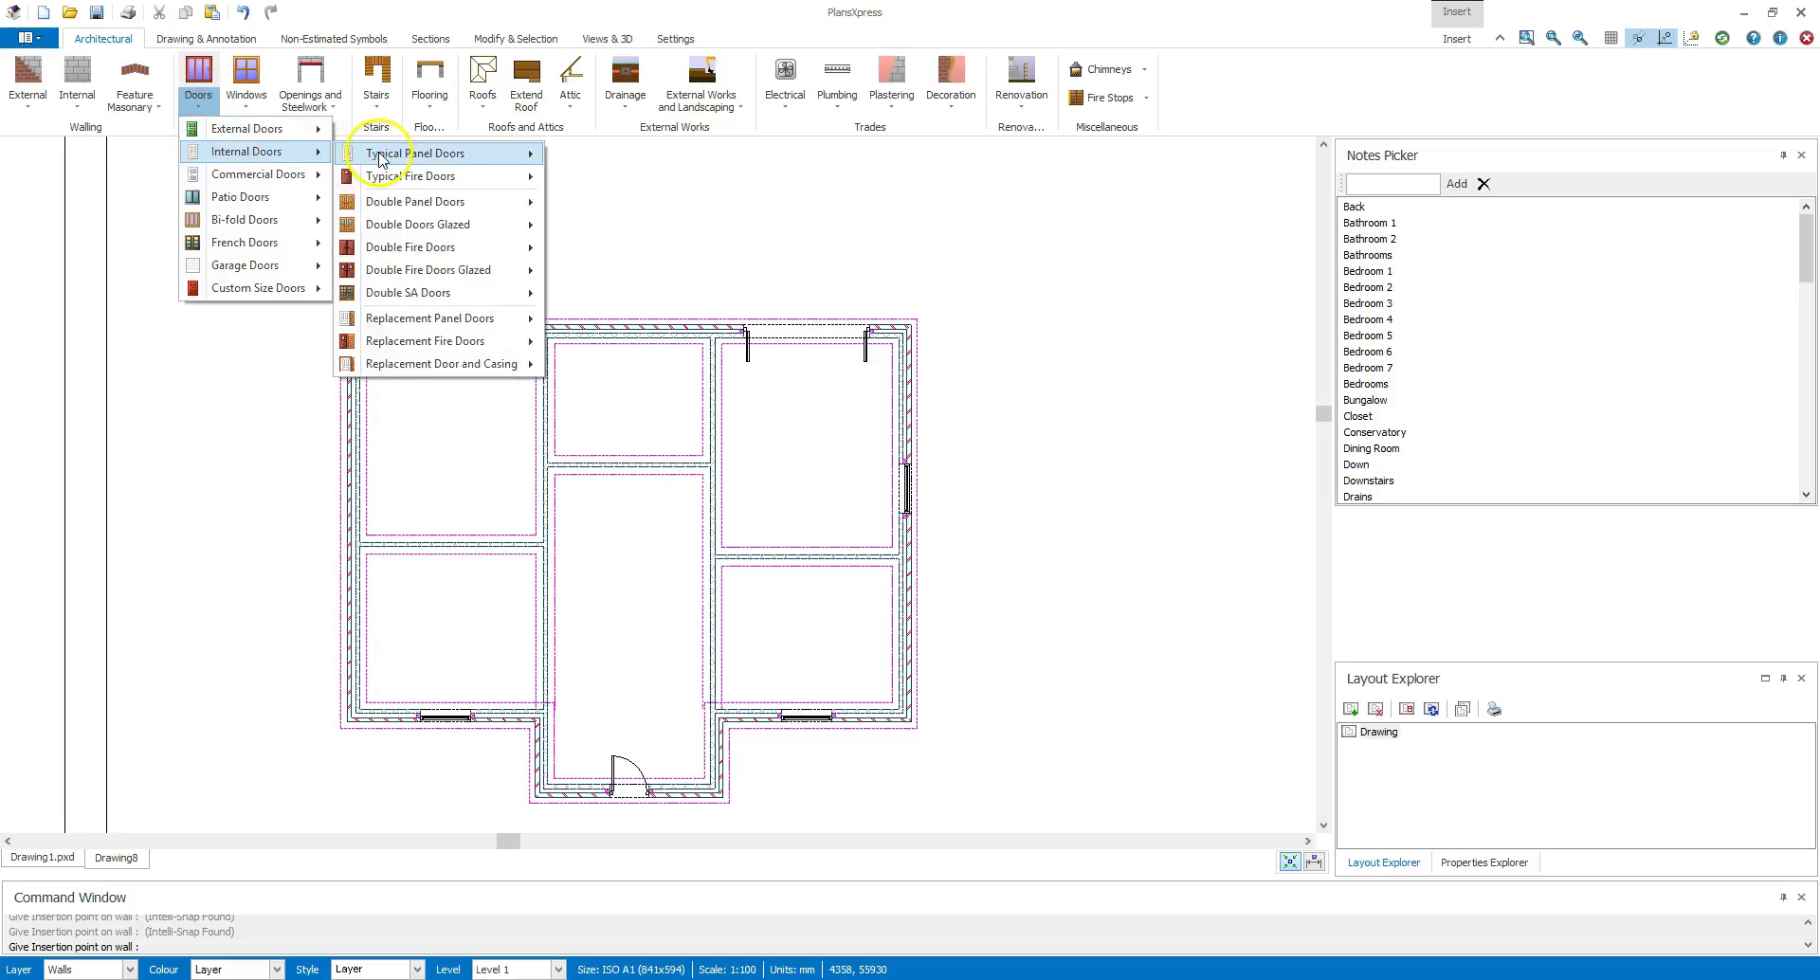
{"action": "mouse_move", "coordinate": [493, 155]}
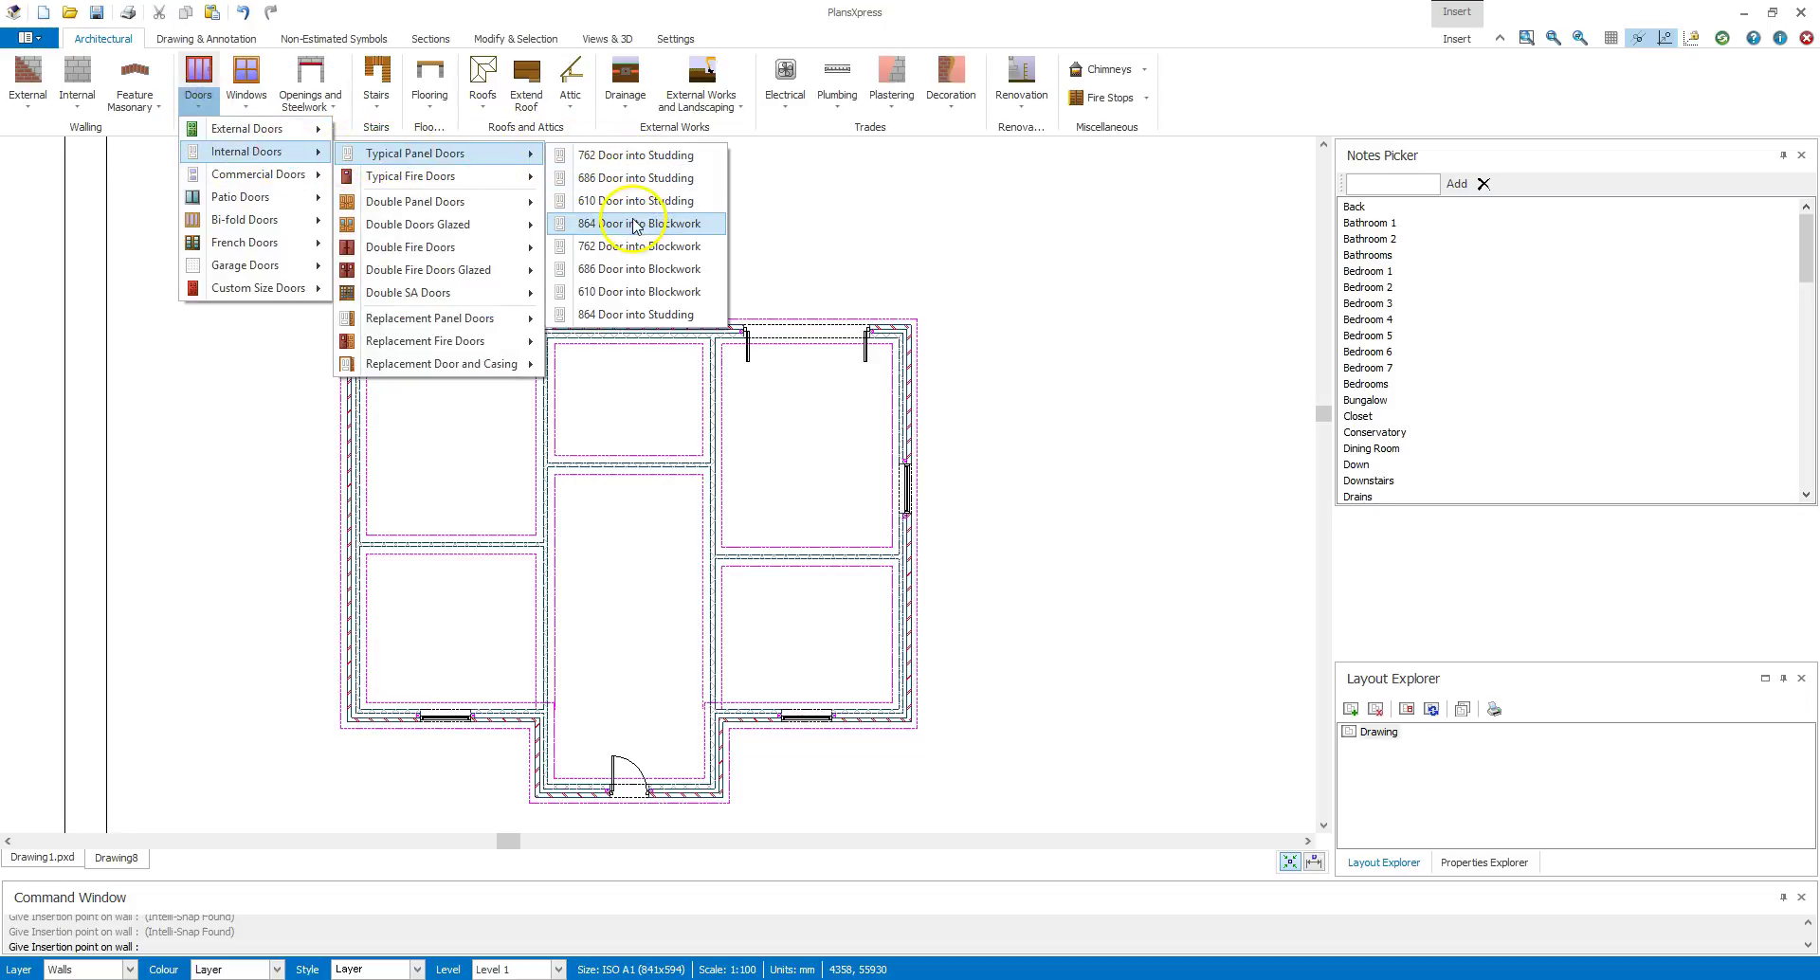
{"action": "left_click", "coordinate": [634, 225]}
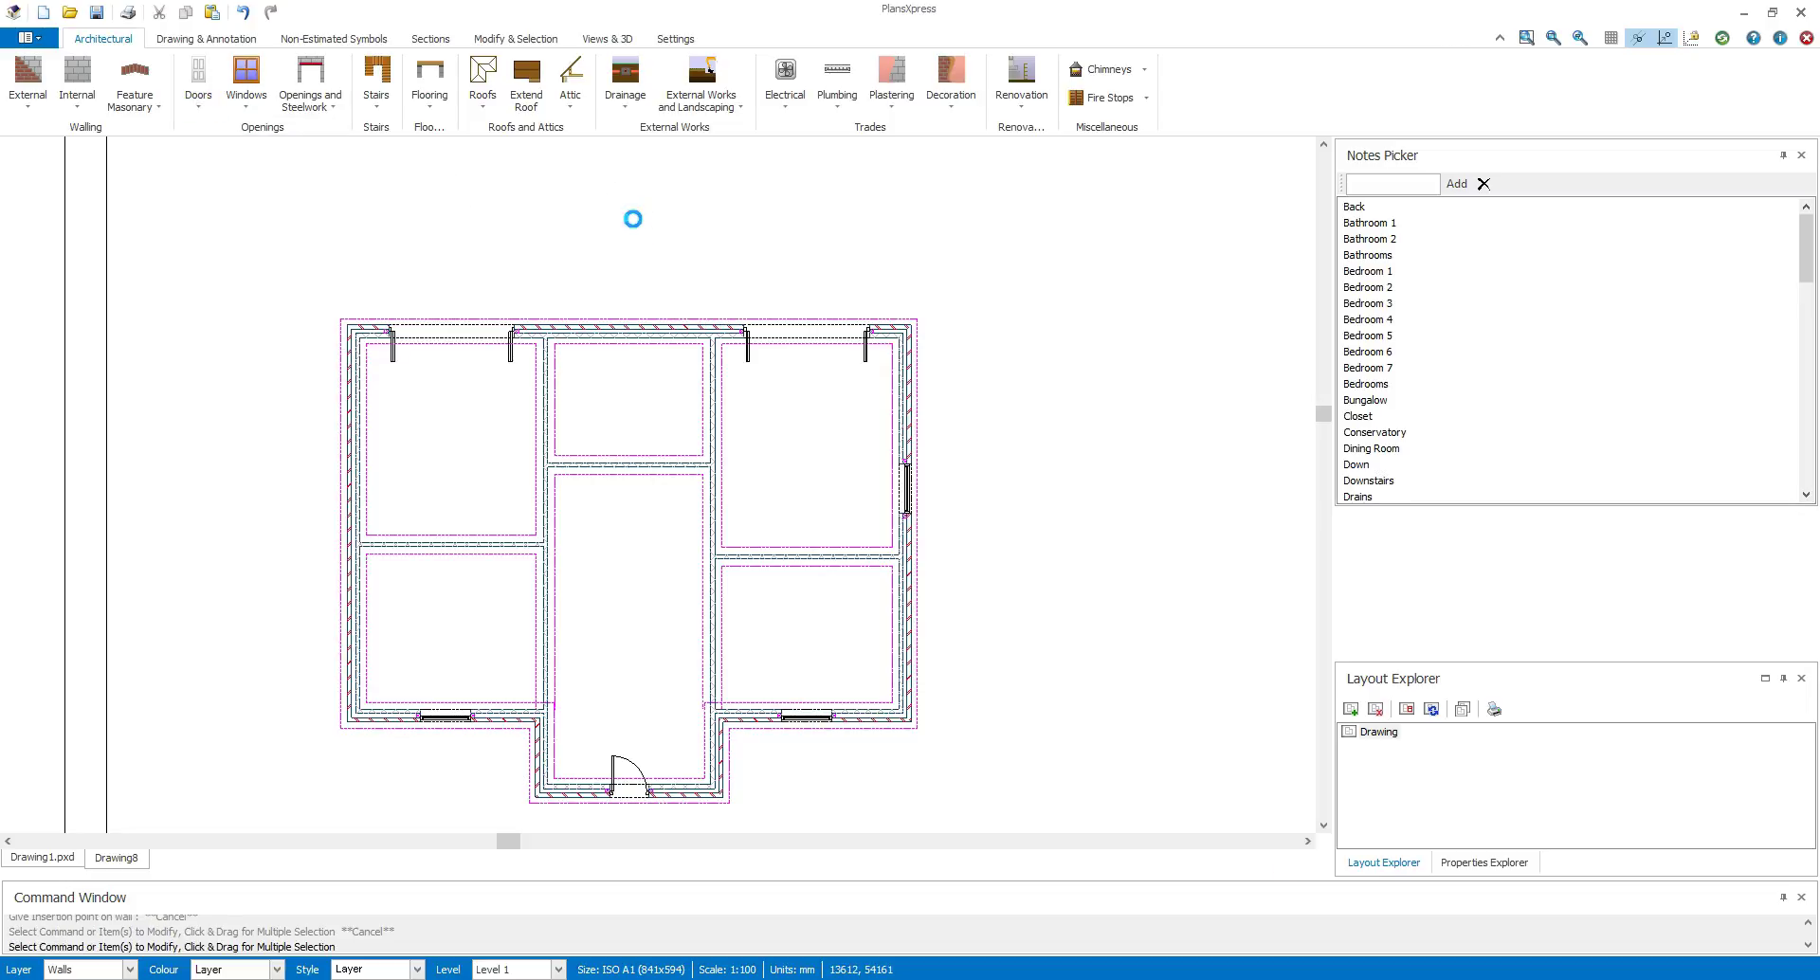
{"action": "left_click", "coordinate": [932, 718]}
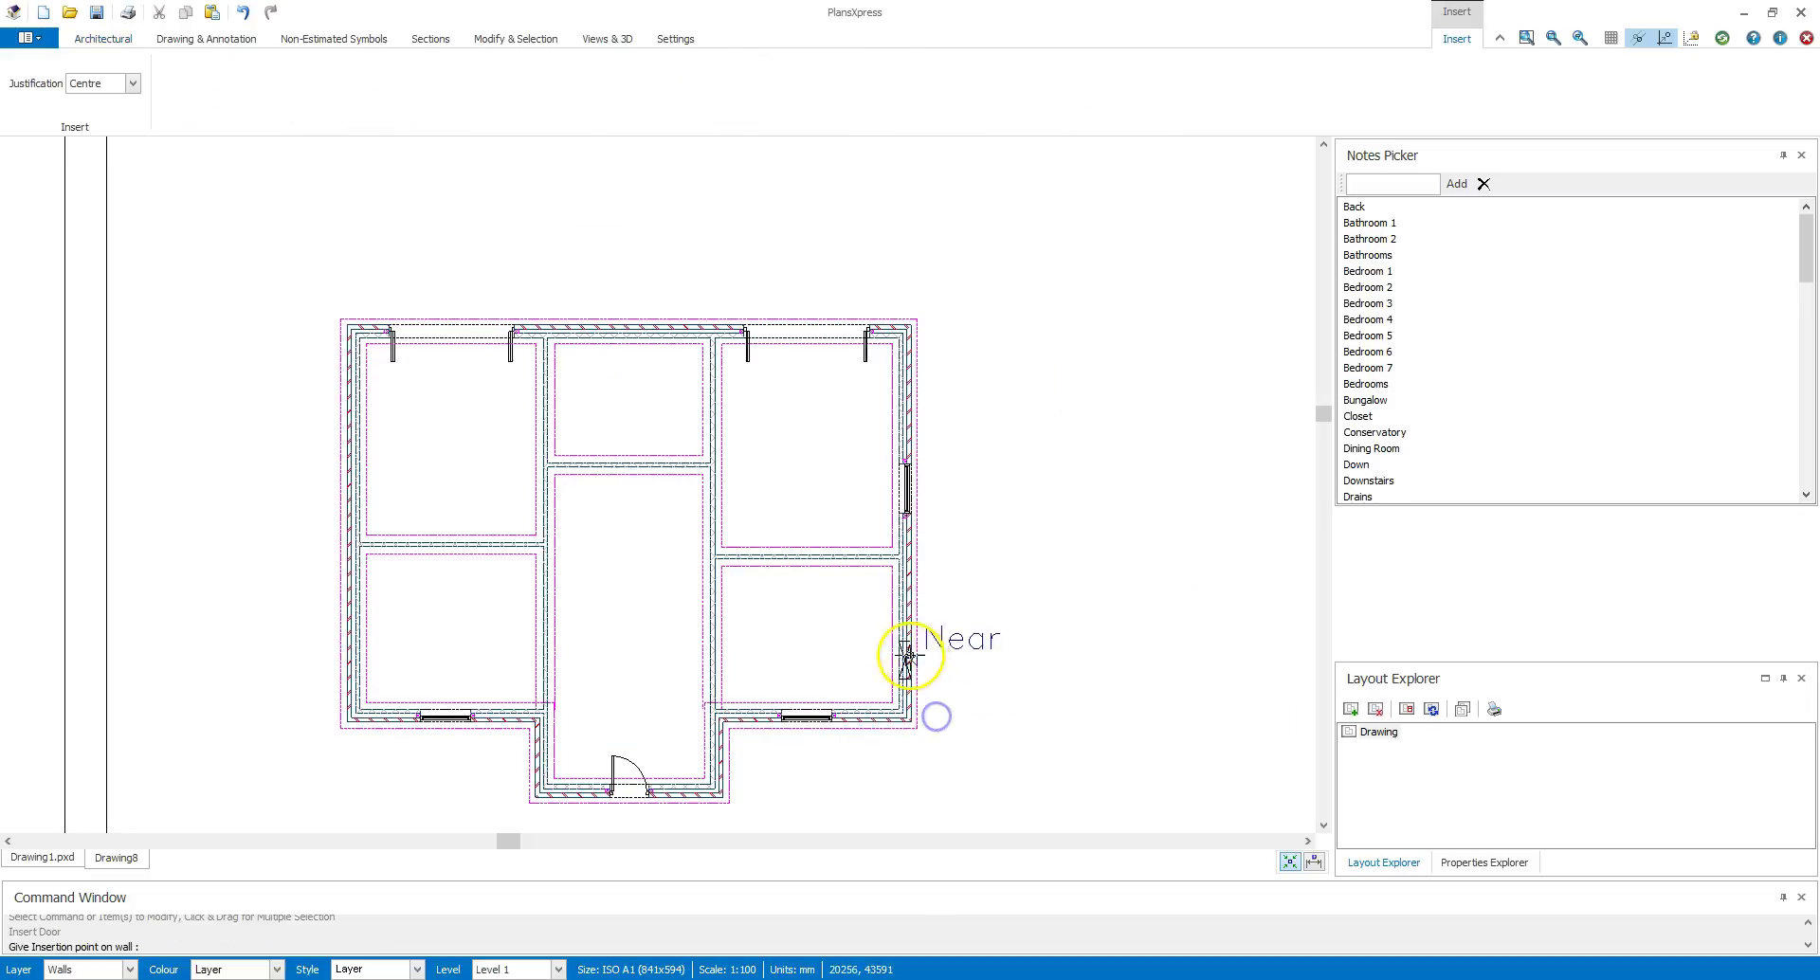
{"action": "left_click", "coordinate": [548, 502]}
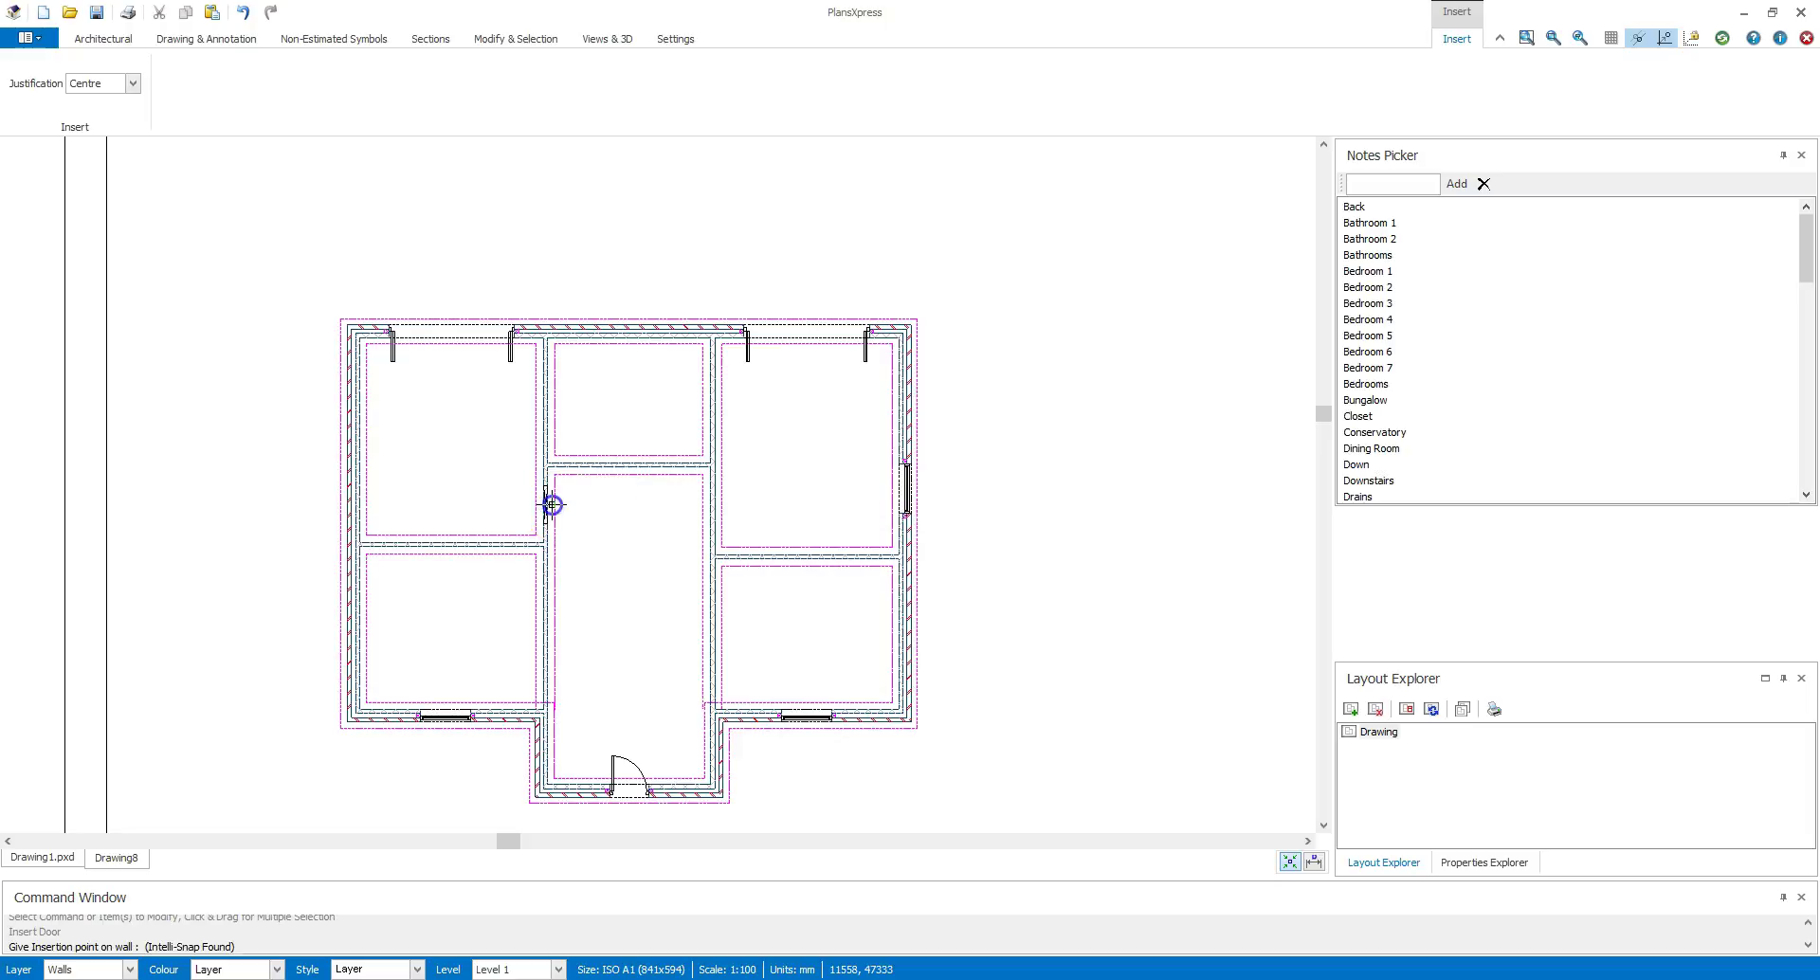
{"action": "right_click", "coordinate": [490, 503]}
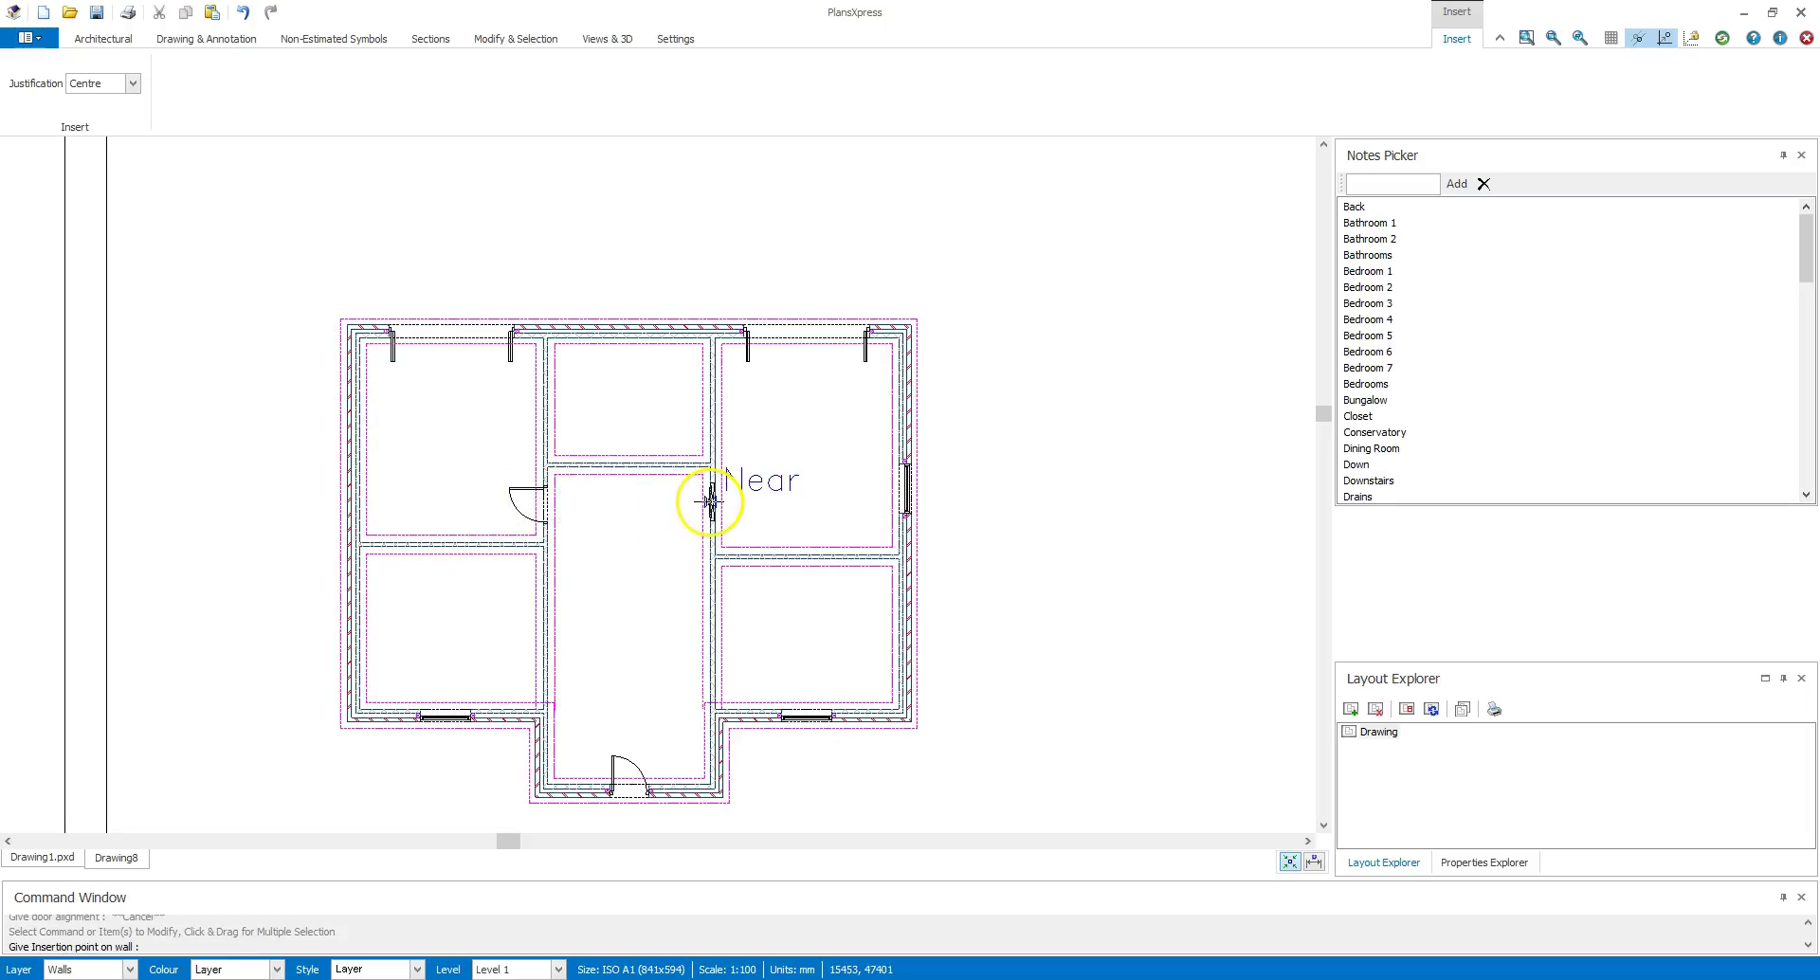
{"action": "left_click", "coordinate": [709, 504]}
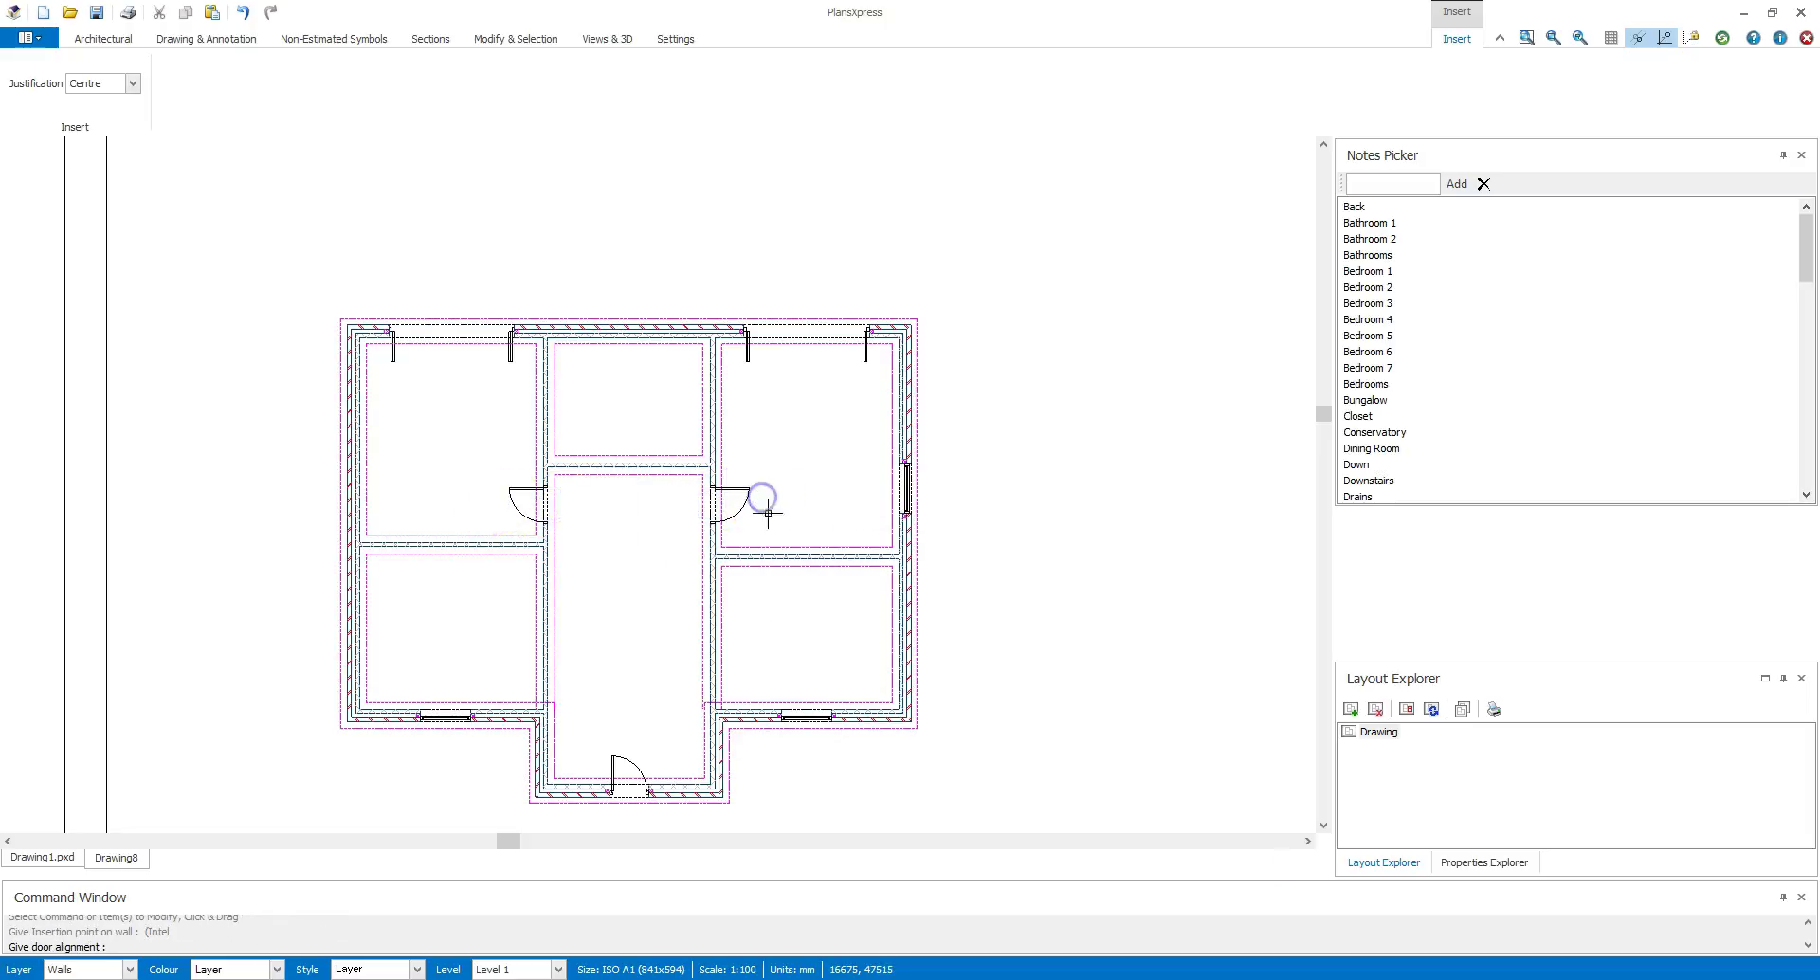
{"action": "right_click", "coordinate": [569, 582]}
Step: Place the same 864 internal door between the hall and each of the two lower side rooms, opening into the rooms
{"action": "left_click", "coordinate": [543, 575]}
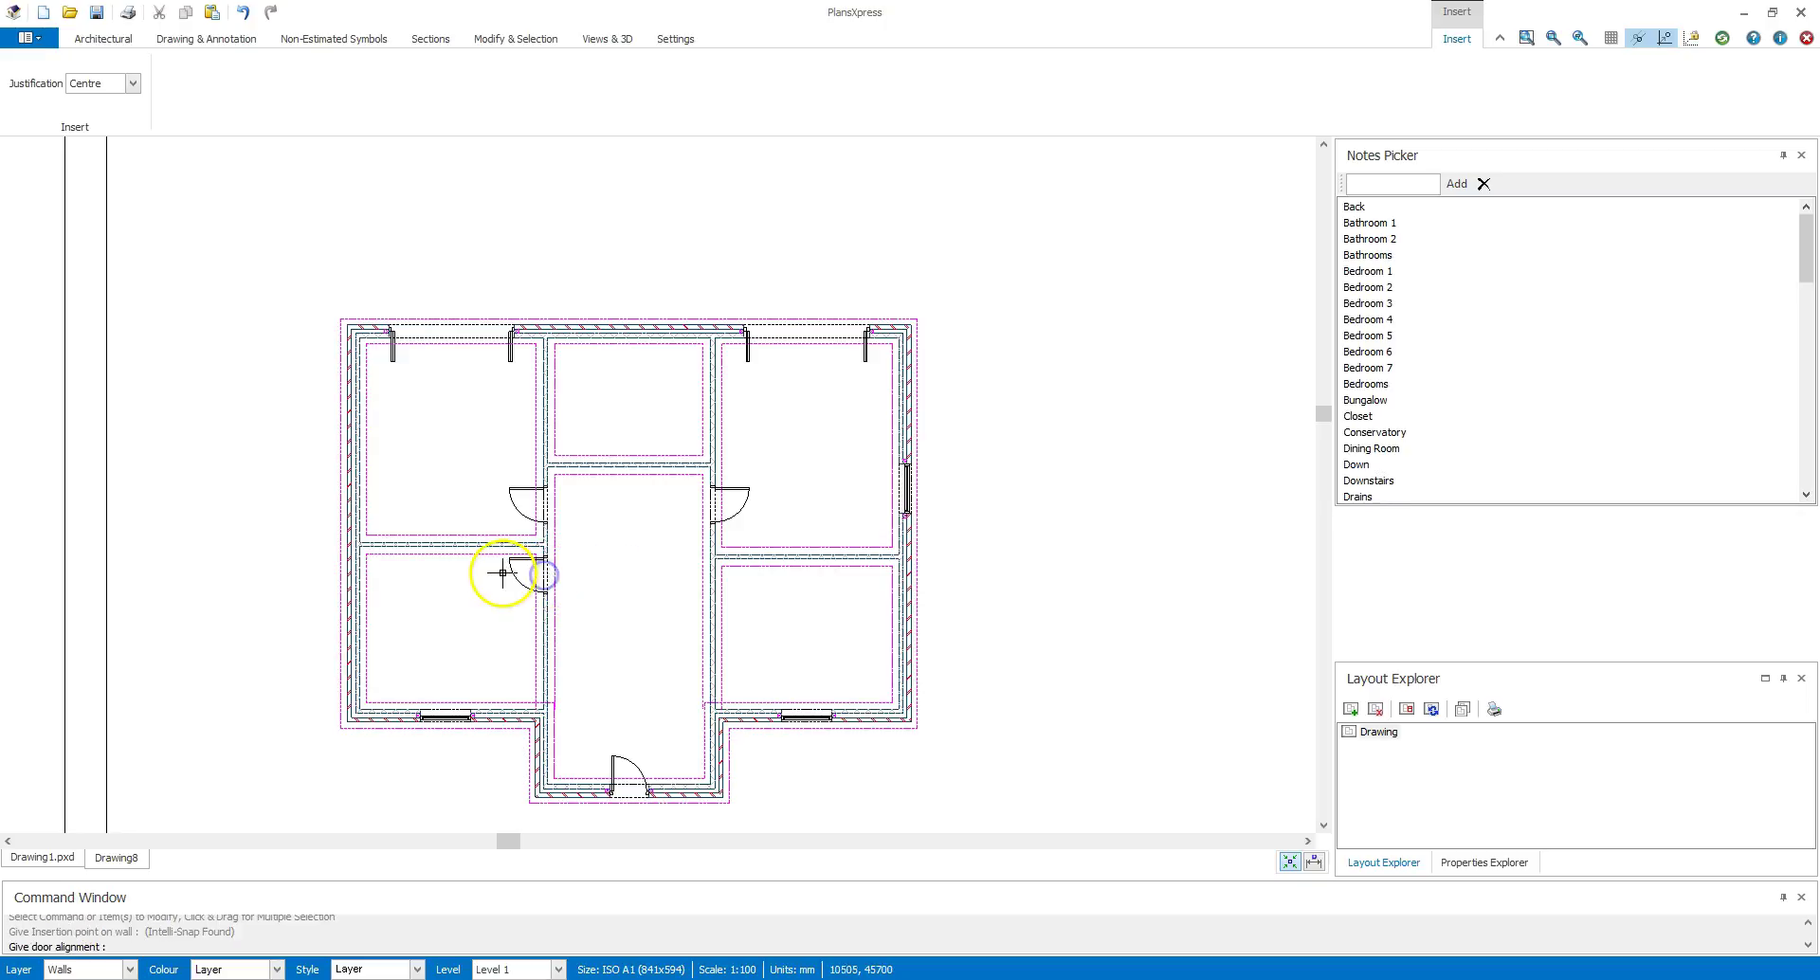
{"action": "right_click", "coordinate": [503, 573]}
{"action": "left_click", "coordinate": [715, 589]}
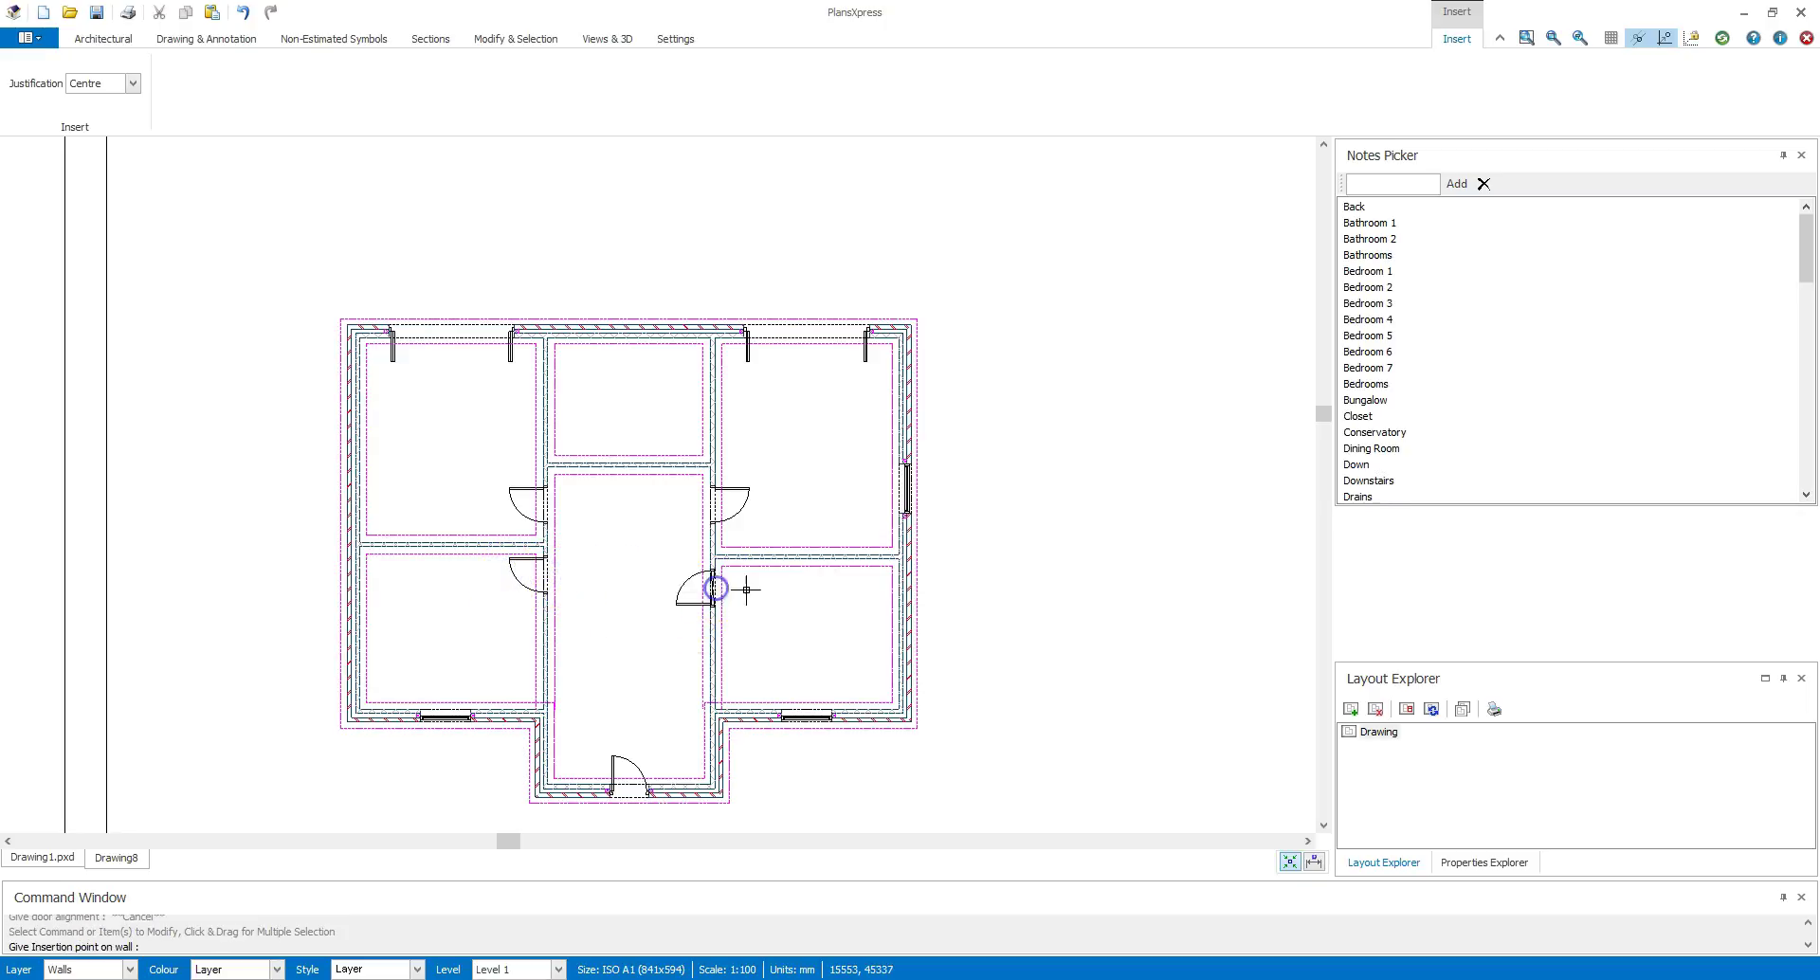
{"action": "right_click", "coordinate": [756, 577]}
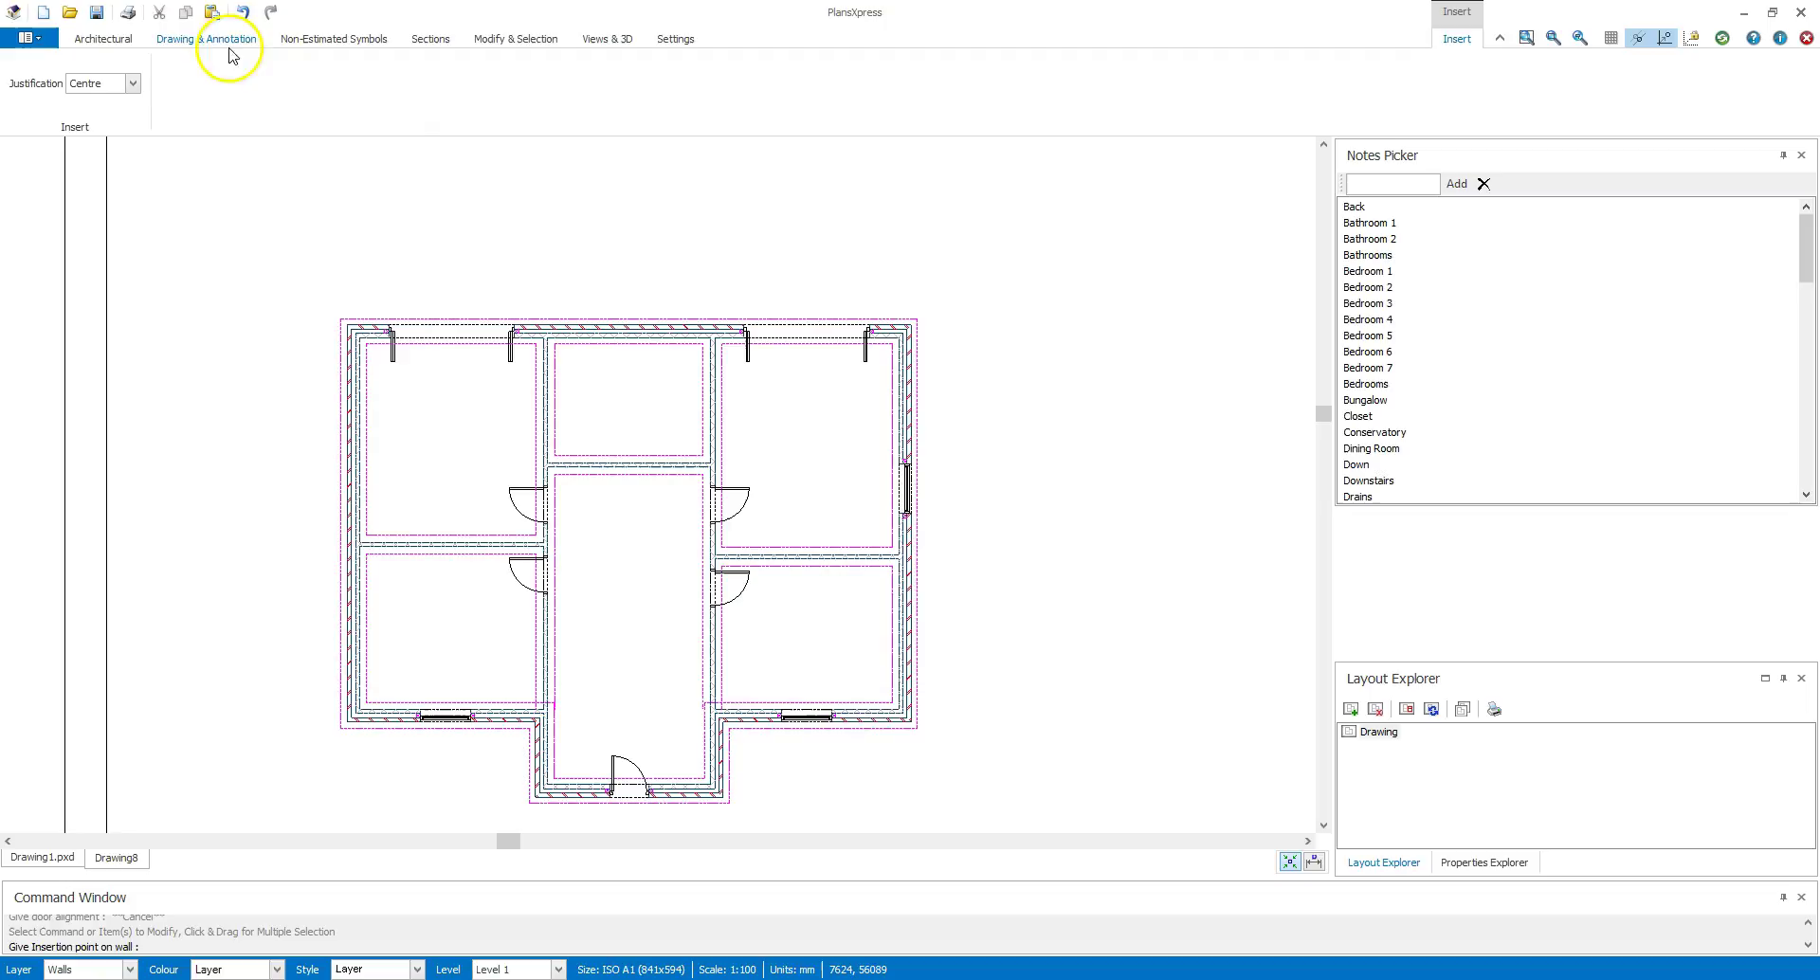
Step: Insert a Small Opening (2.4-3.0m) structural opening to new wall with default values, centred between the hall and the upper middle room
{"action": "left_click", "coordinate": [98, 42]}
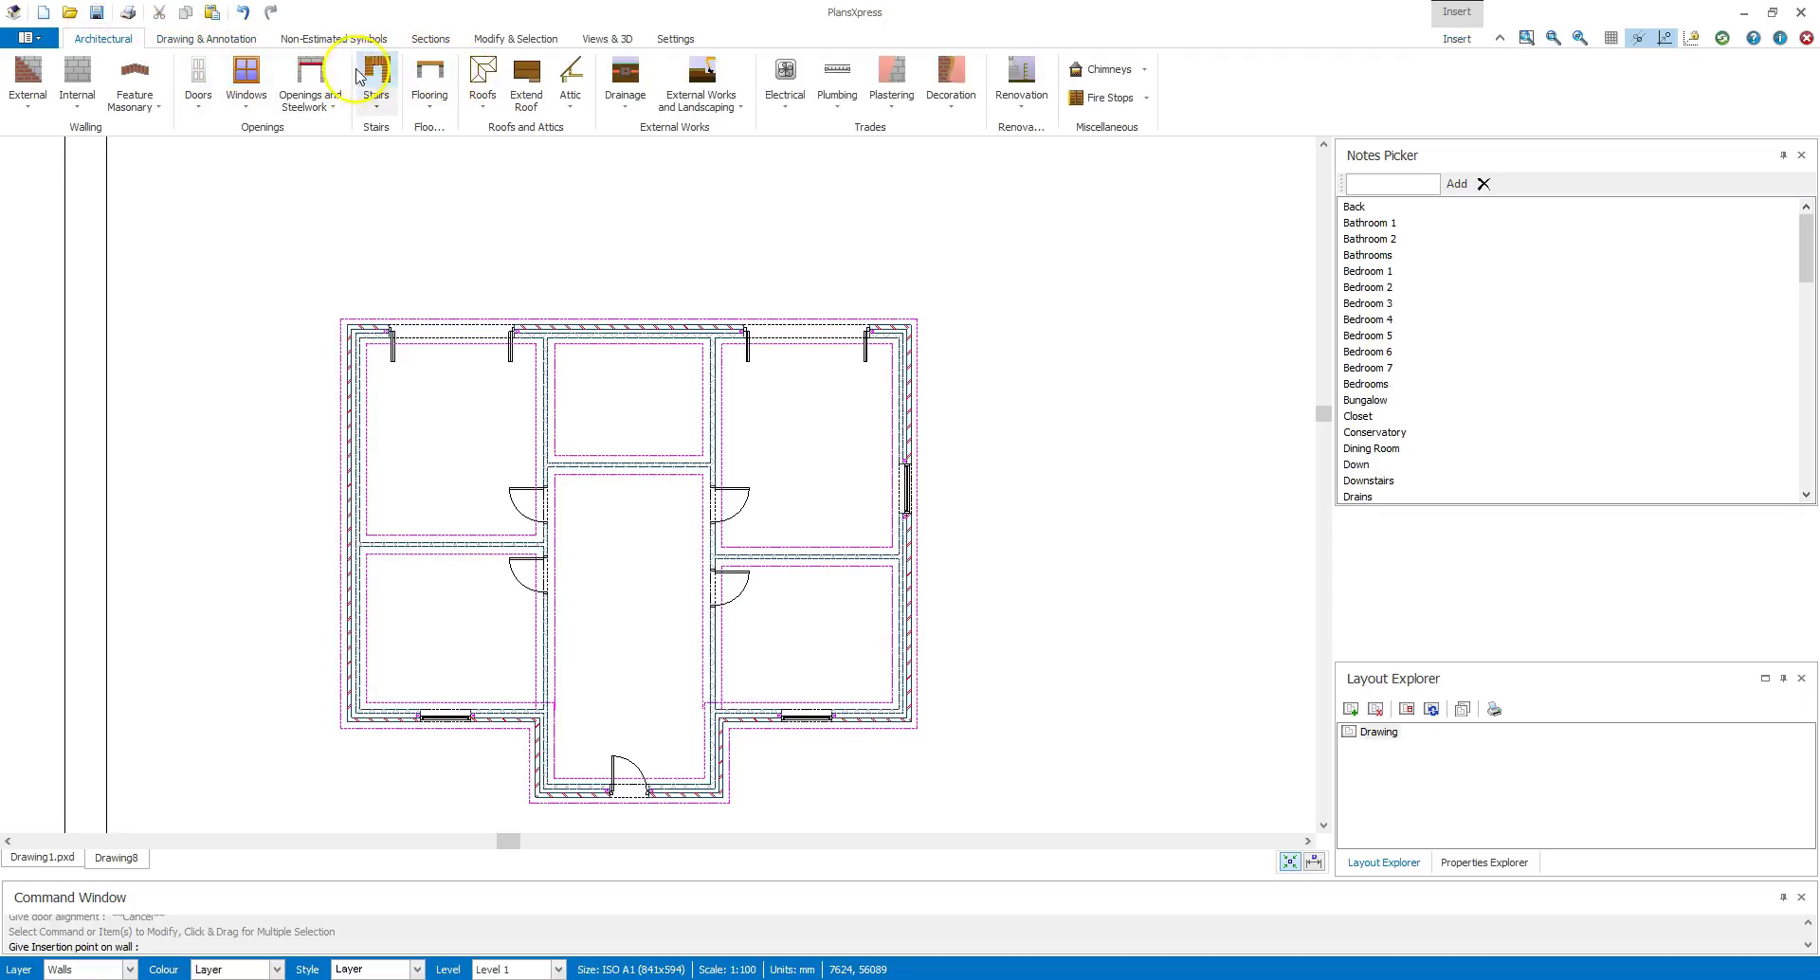
{"action": "left_click", "coordinate": [329, 109]}
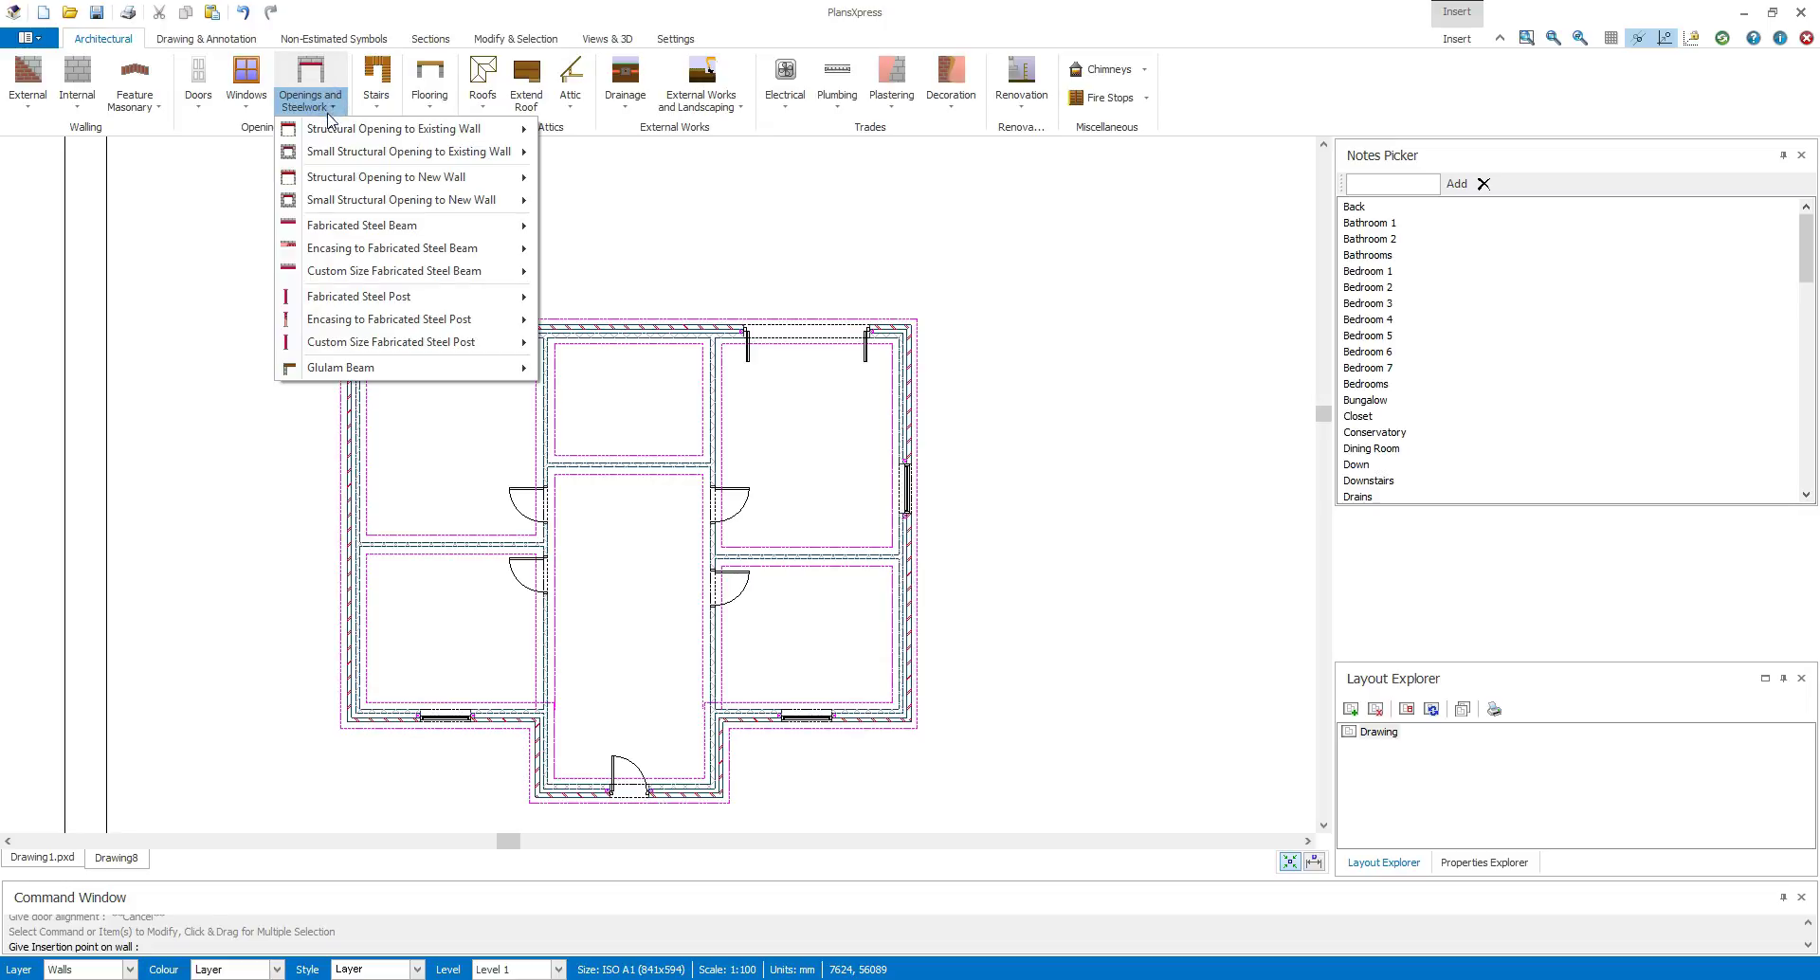
{"action": "left_click", "coordinate": [477, 183]}
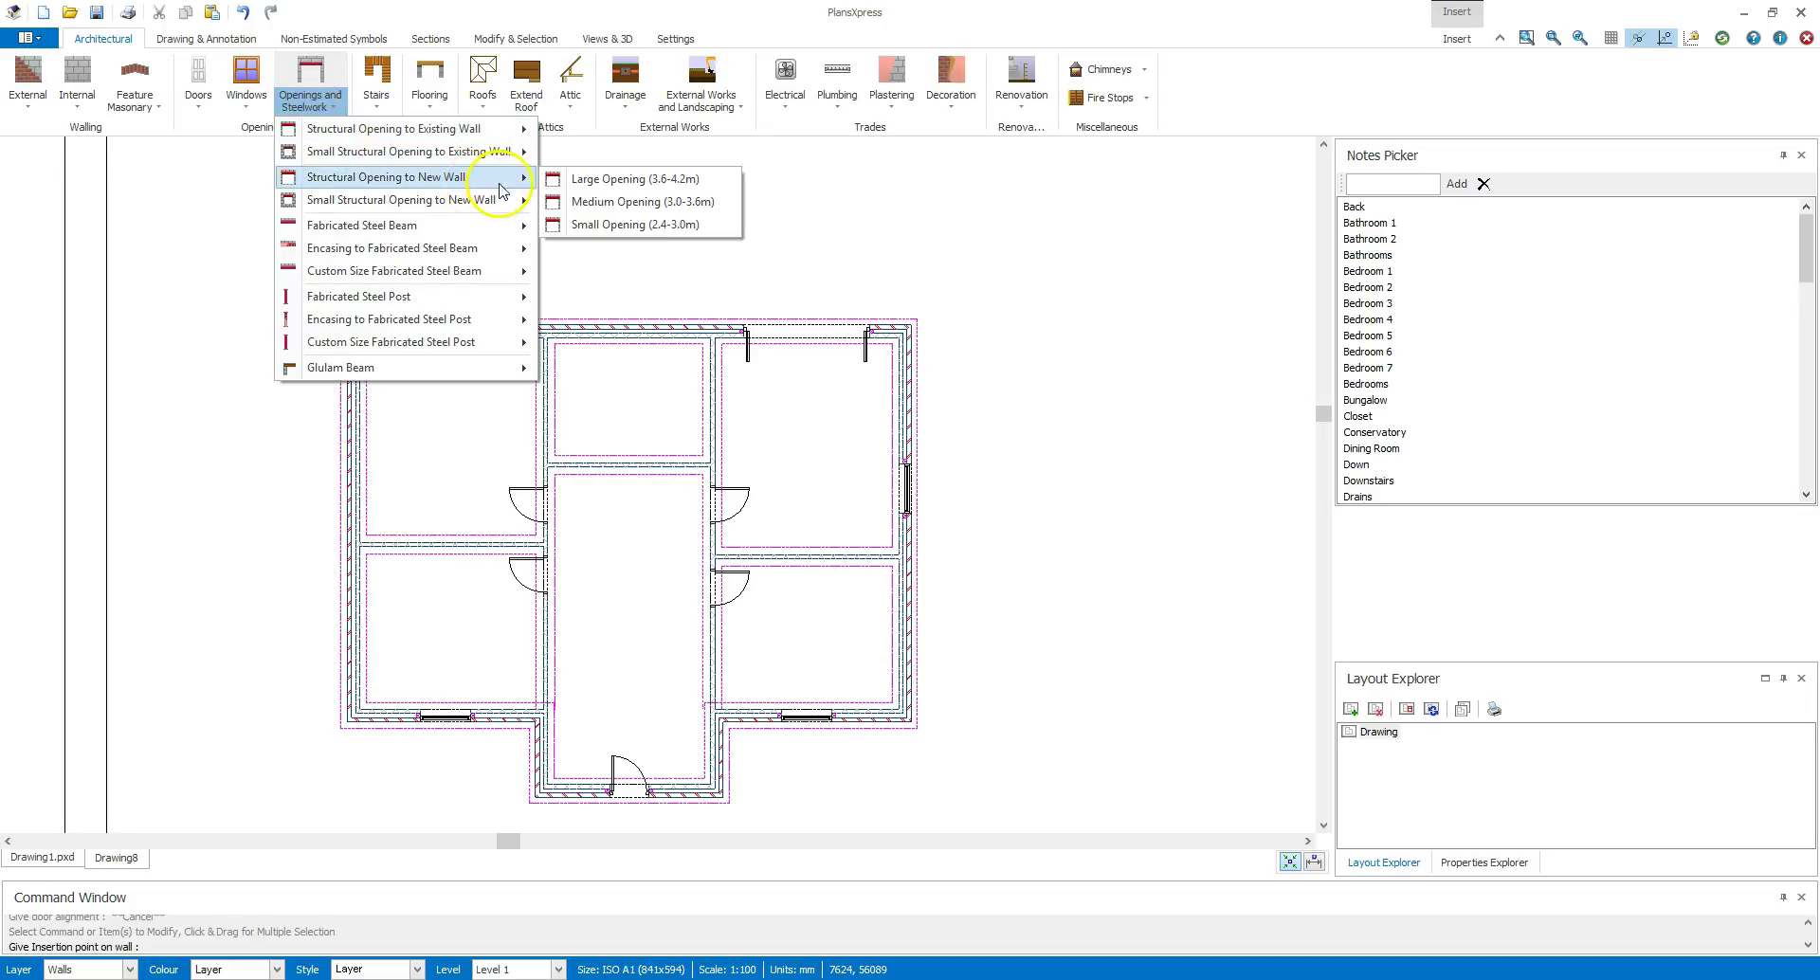
{"action": "left_click", "coordinate": [610, 225]}
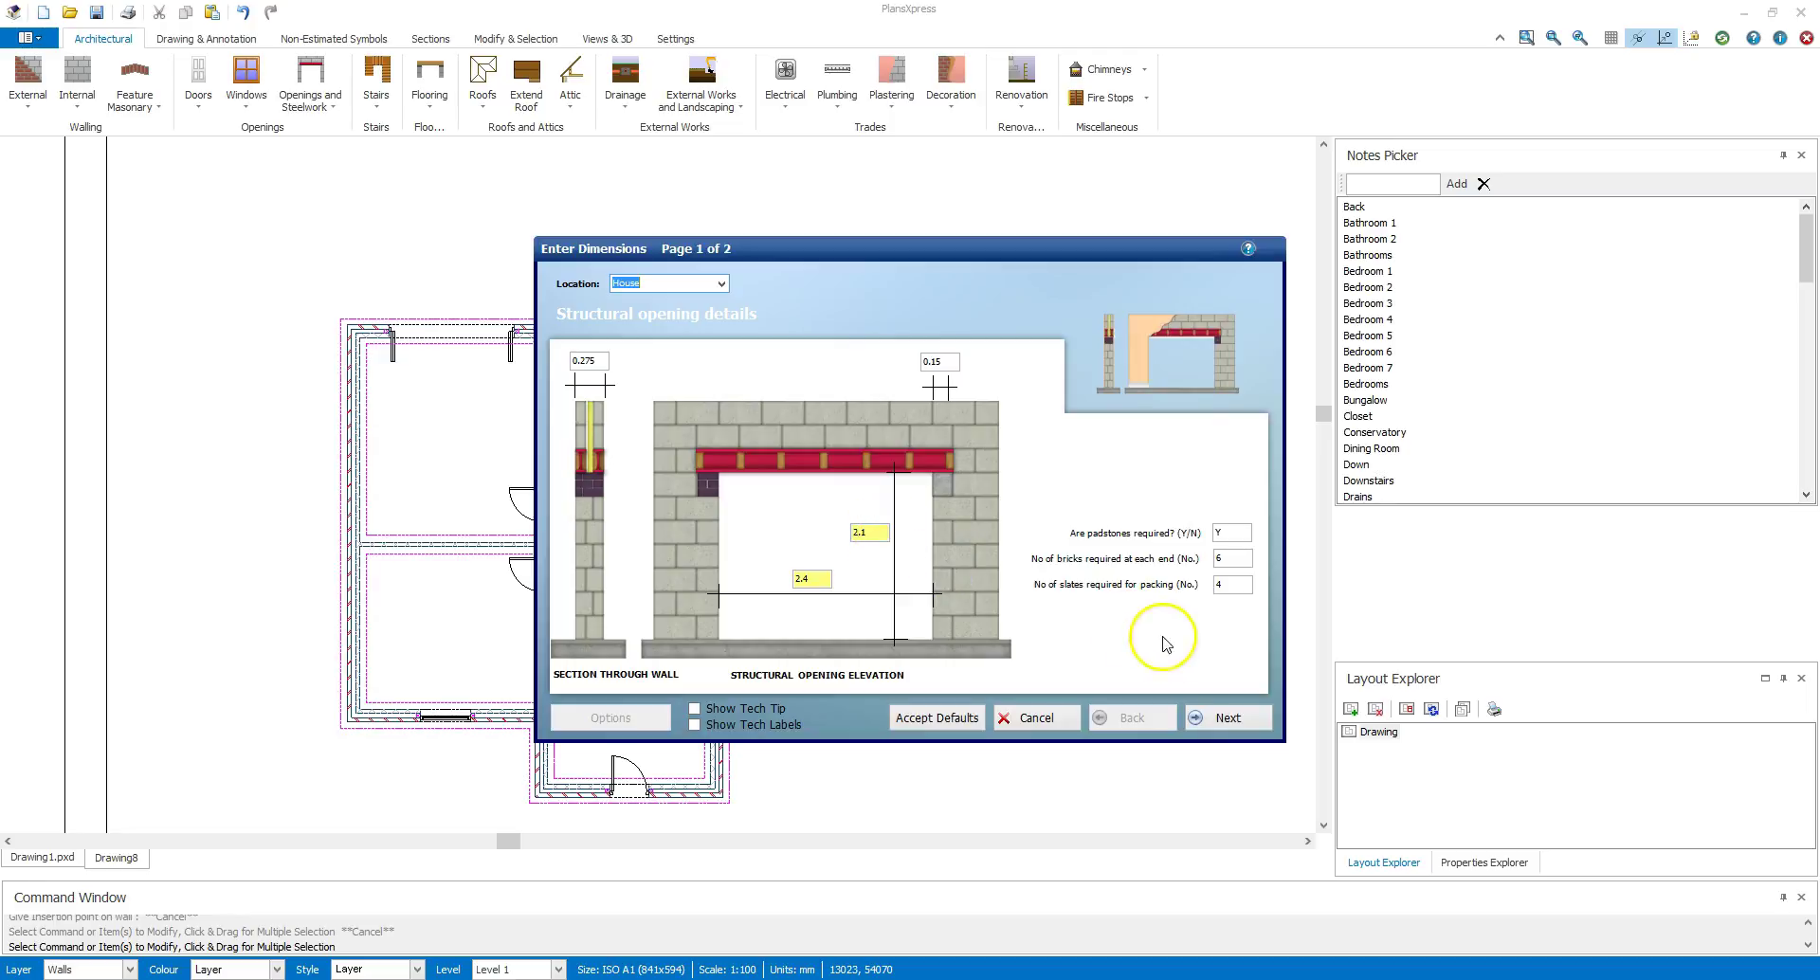
{"action": "left_click", "coordinate": [1228, 720]}
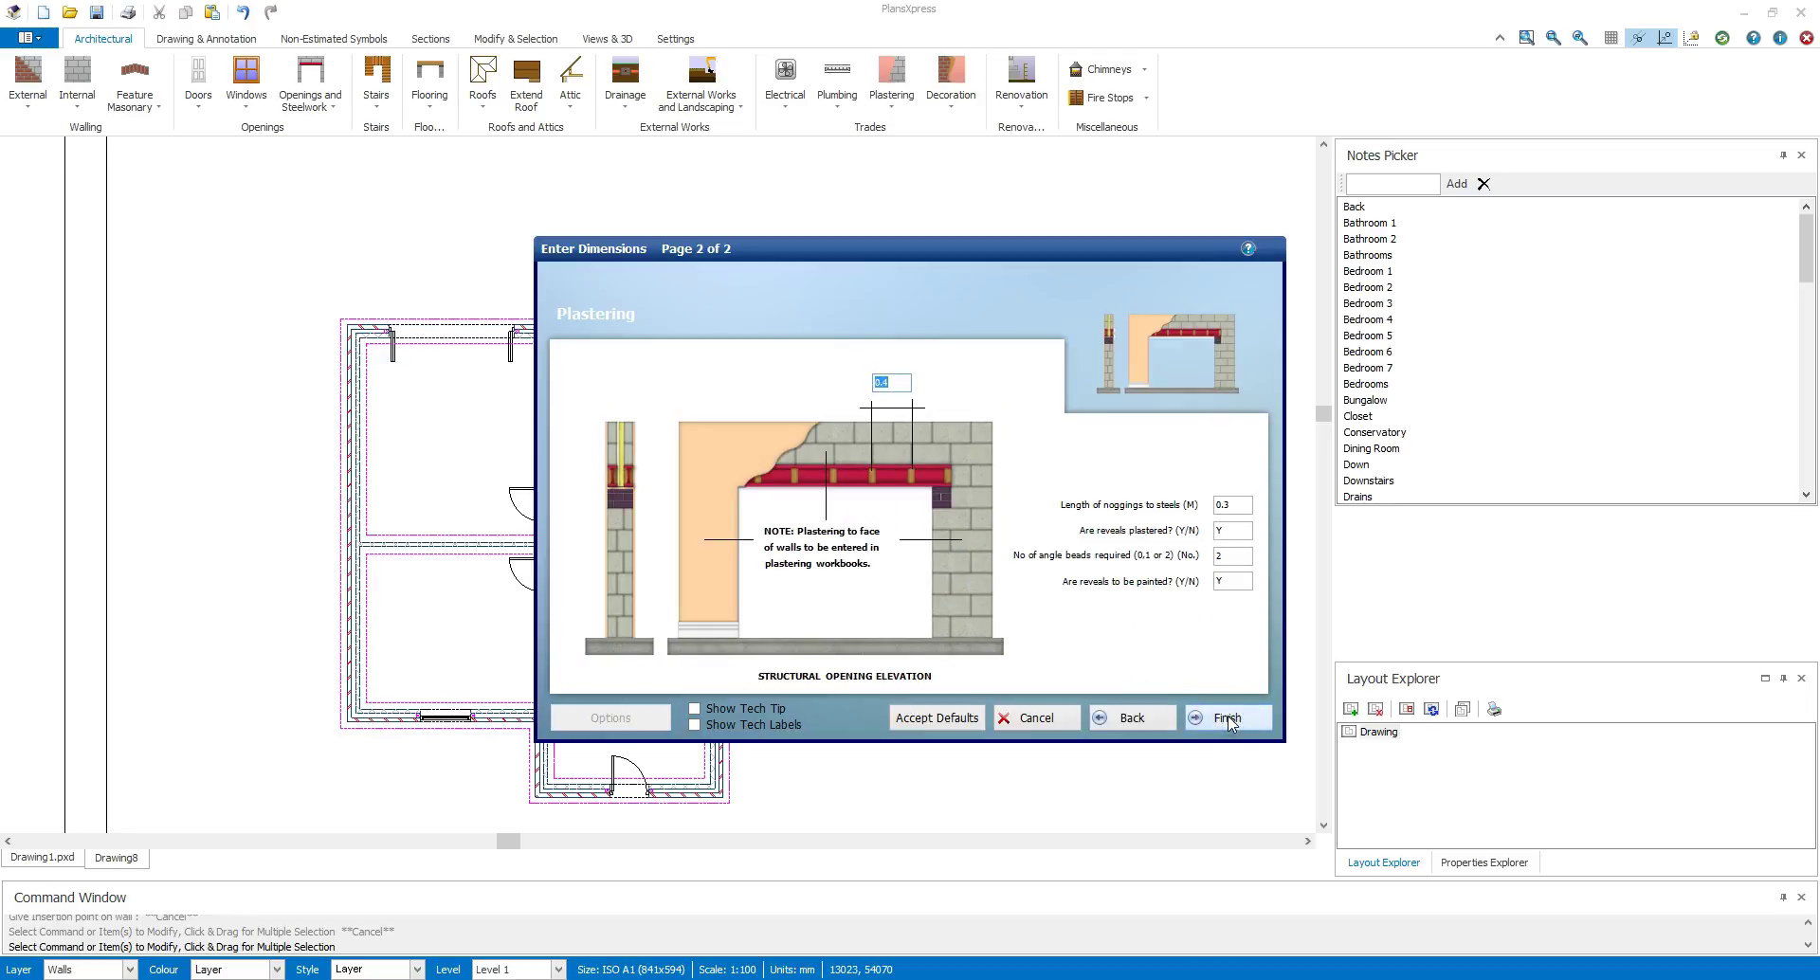
{"action": "left_click", "coordinate": [1228, 720]}
{"action": "left_click", "coordinate": [634, 479]}
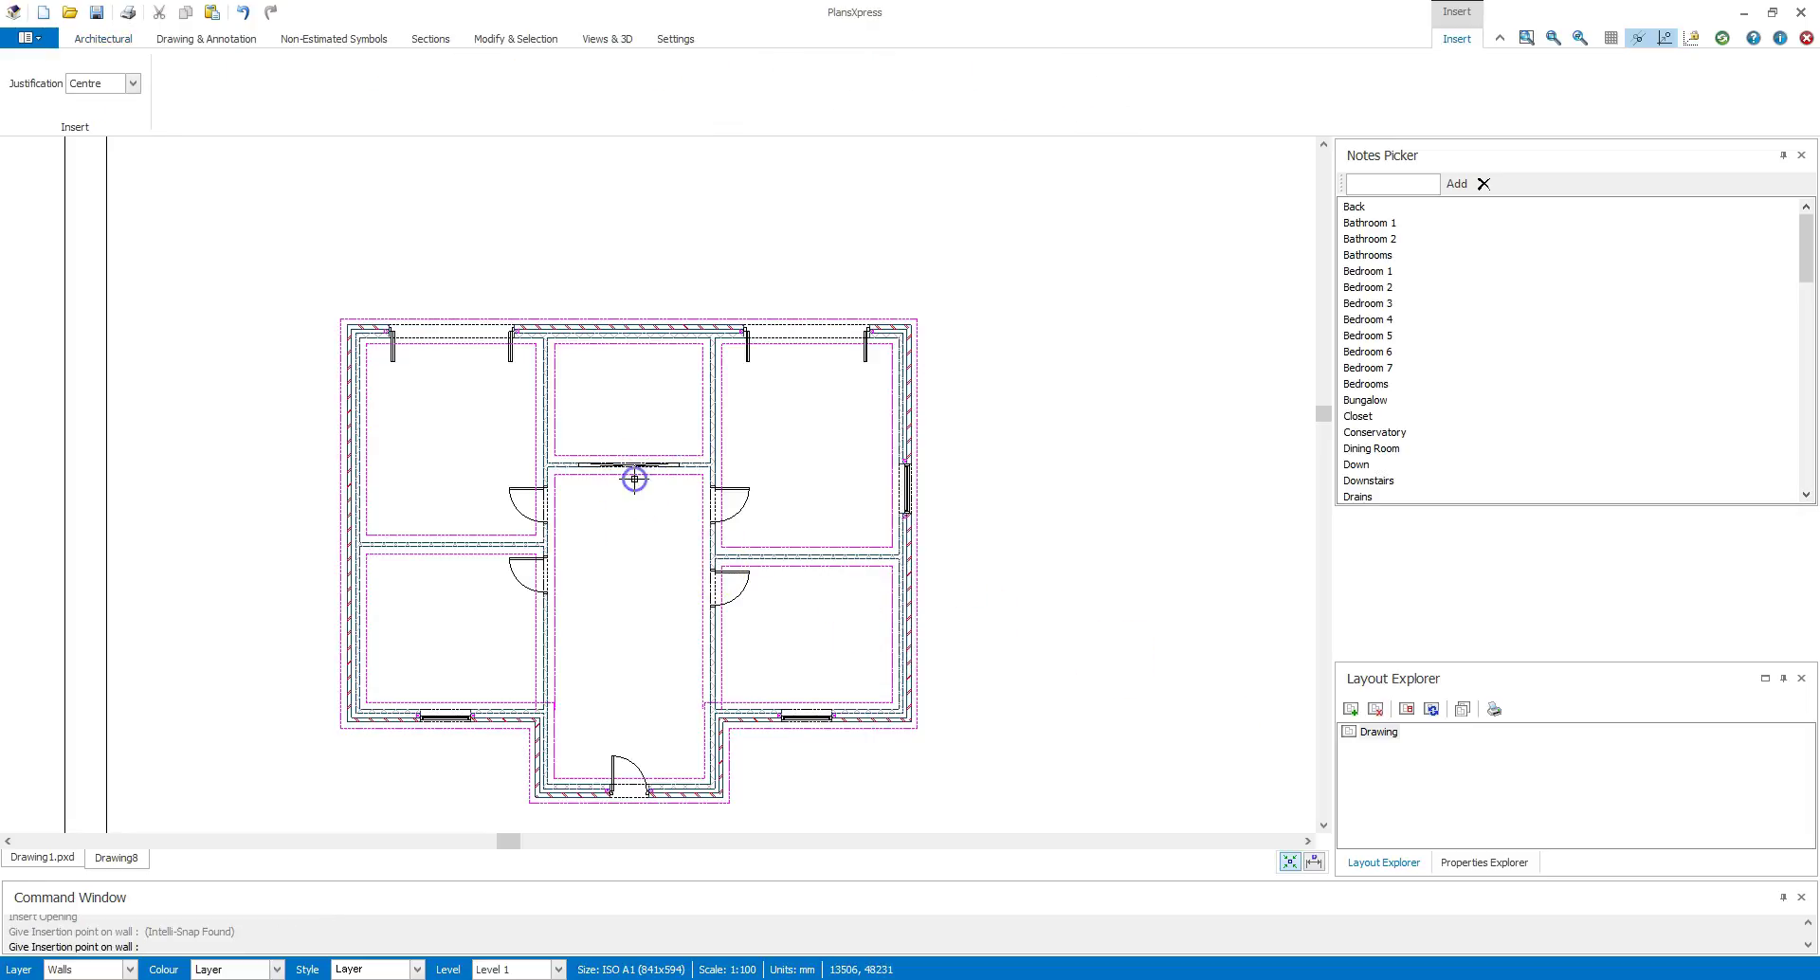
{"action": "right_click", "coordinate": [642, 537]}
Step: Show the 3D preview of the building, enlarge it, and examine the rear elevation, patio doors and internal rooms from several angles
{"action": "scroll", "coordinate": [599, 487], "scroll_direction": "down", "scroll_amount": 1}
{"action": "middle_click_drag", "start_coordinate": [639, 531], "coordinate": [535, 445]}
{"action": "scroll", "coordinate": [533, 443], "scroll_direction": "up", "scroll_amount": 1}
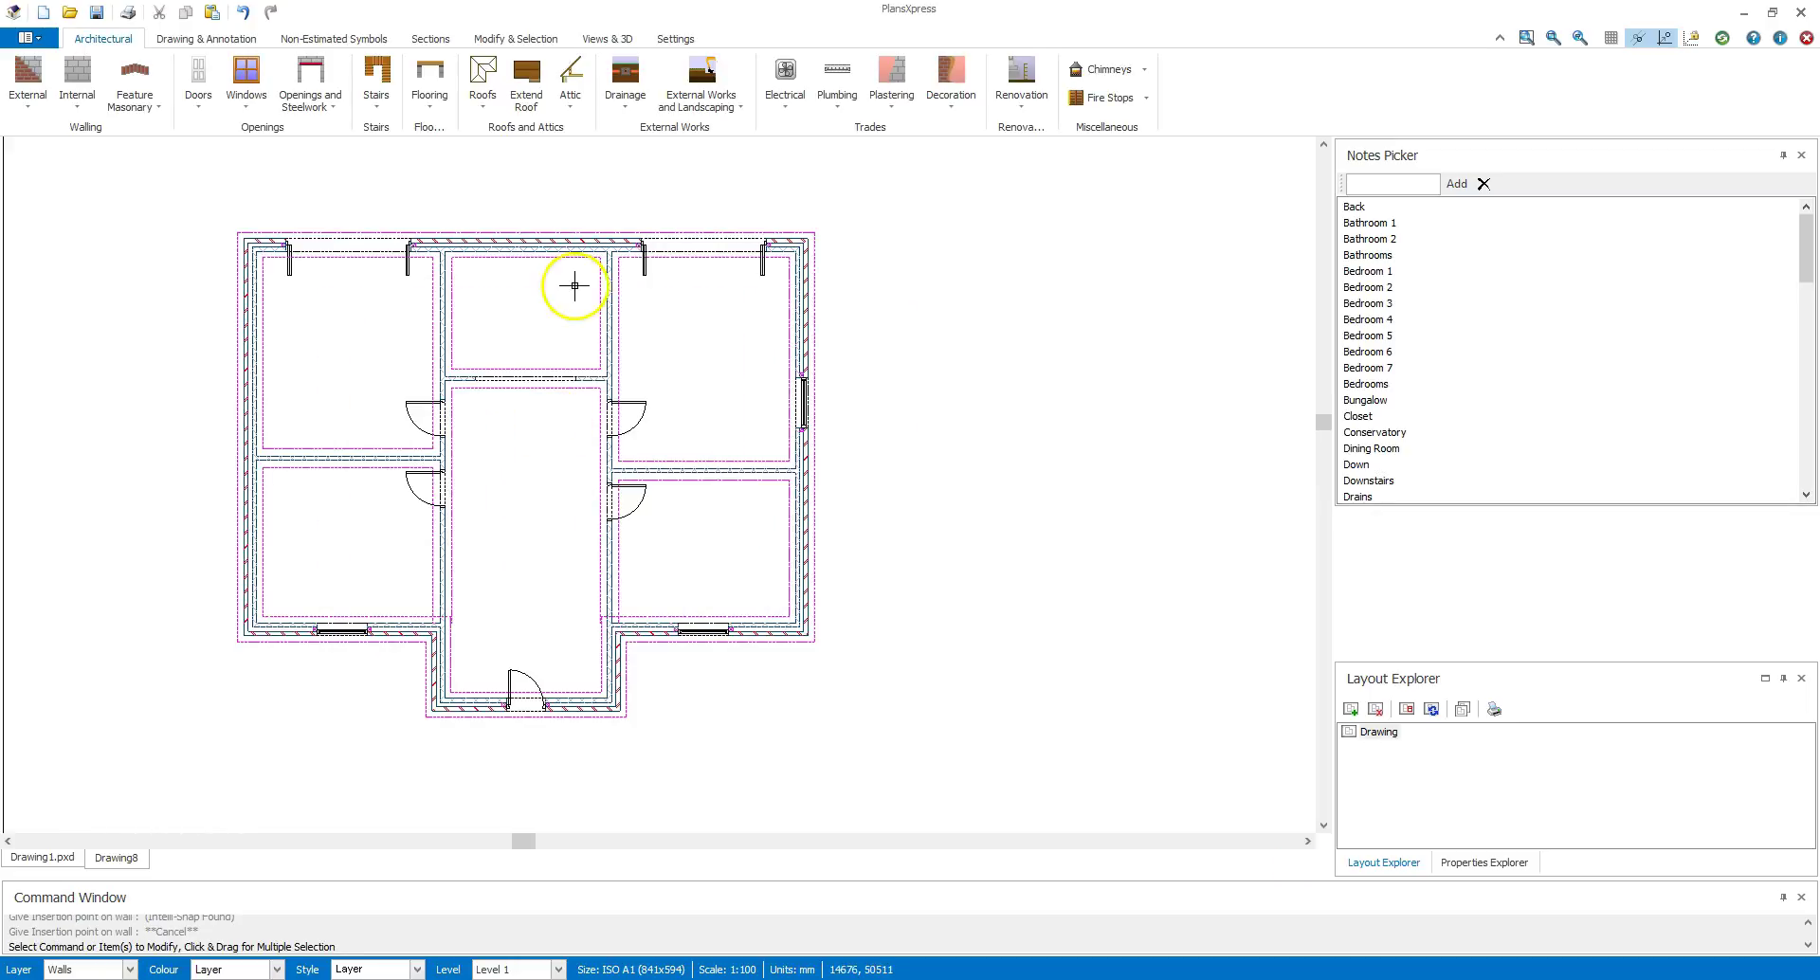
{"action": "left_click", "coordinate": [606, 39]}
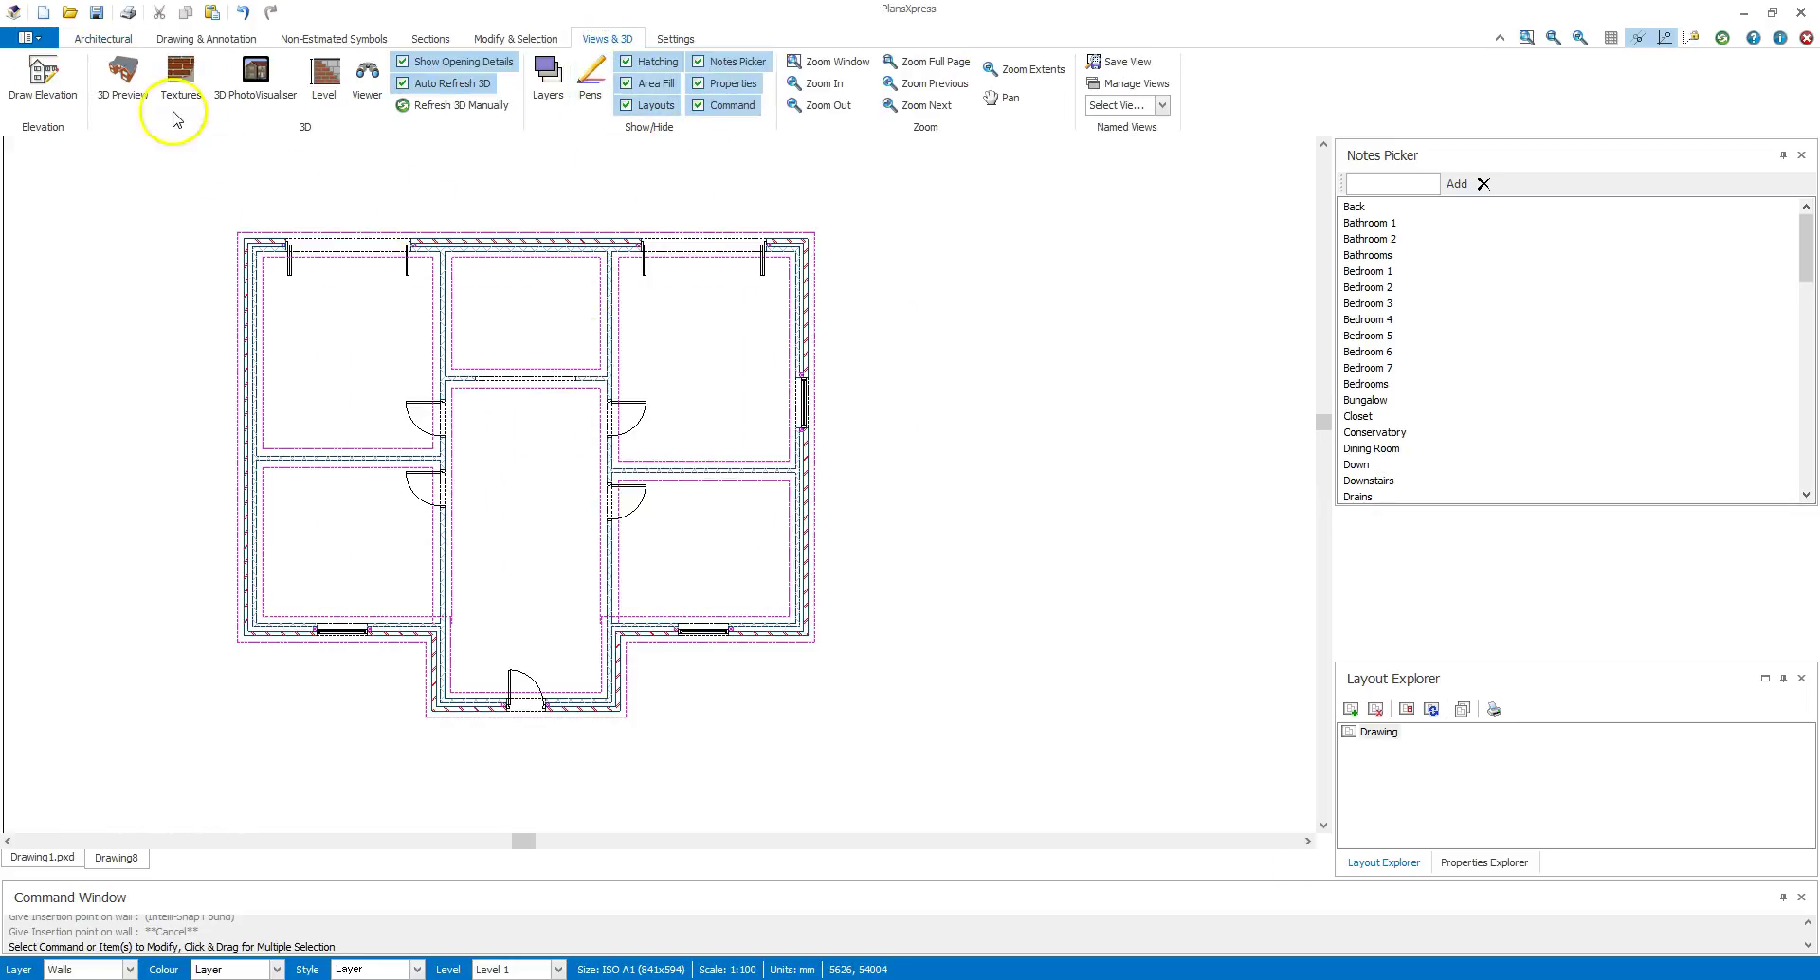
{"action": "left_click", "coordinate": [144, 95]}
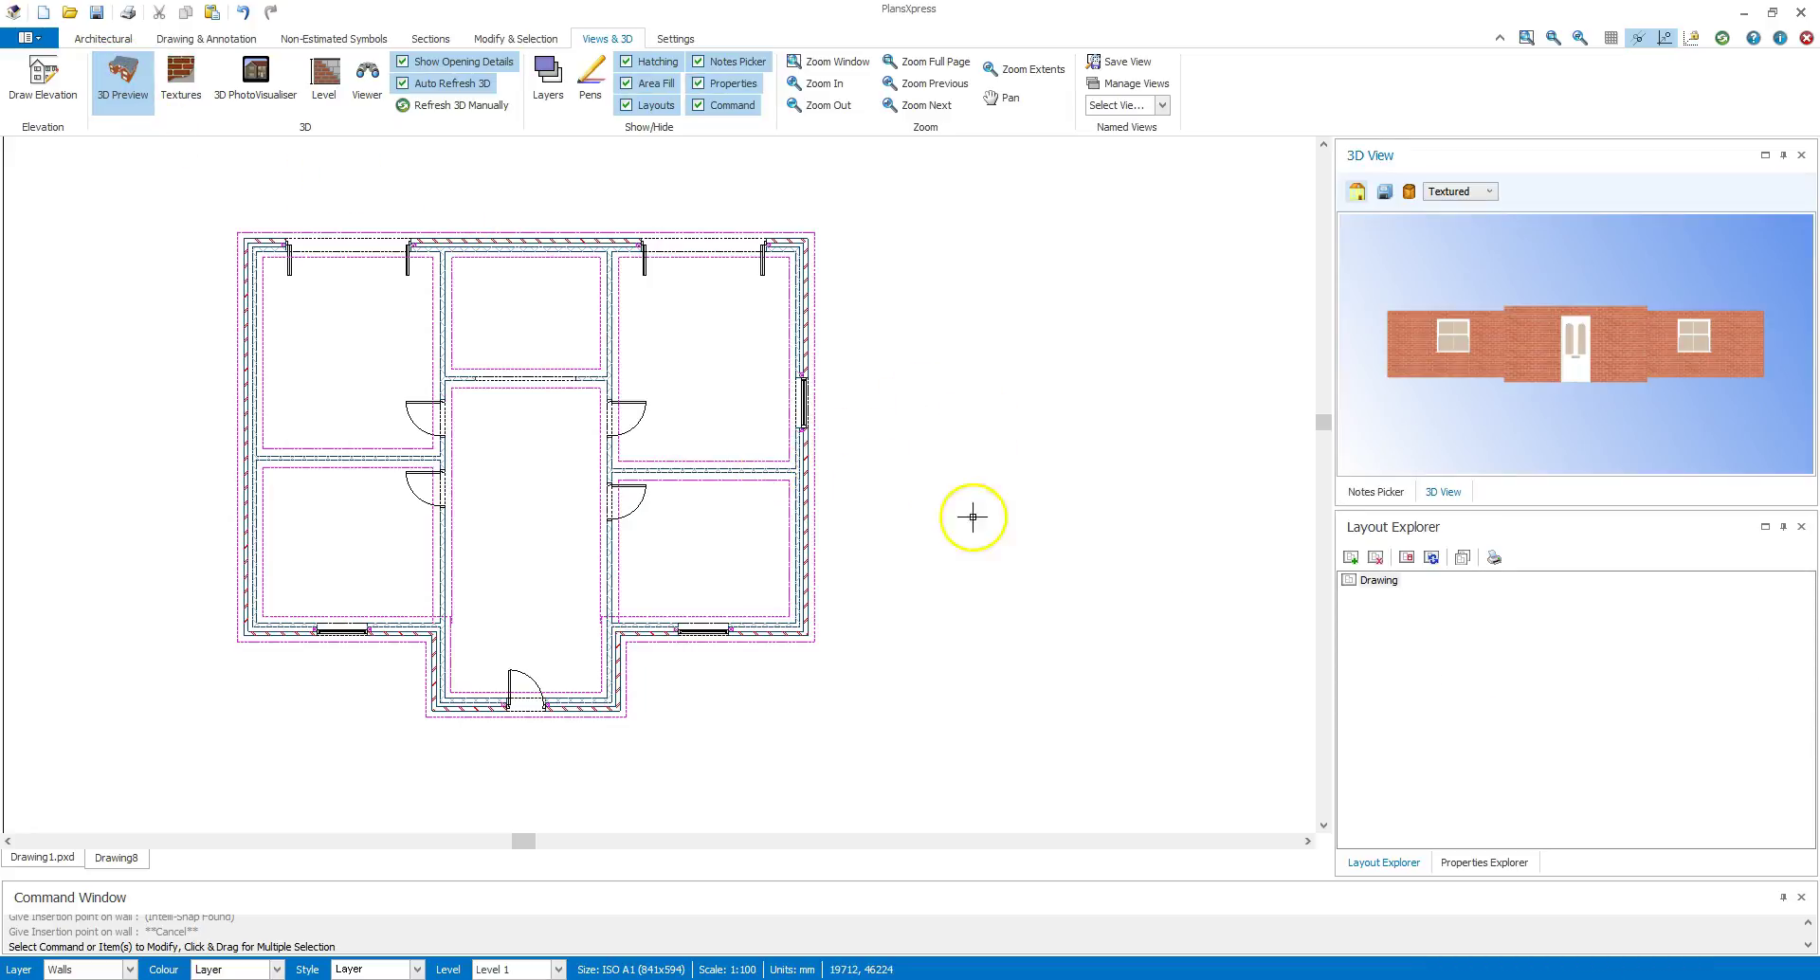
{"action": "left_click_drag", "start_coordinate": [1495, 506], "coordinate": [1488, 599]}
{"action": "mouse_move", "coordinate": [1538, 422]}
{"action": "left_mouse_down"}
{"action": "mouse_move", "coordinate": [1555, 417]}
{"action": "mouse_move", "coordinate": [1546, 470]}
{"action": "mouse_move", "coordinate": [1507, 480]}
{"action": "mouse_move", "coordinate": [1441, 360]}
{"action": "mouse_move", "coordinate": [1648, 476]}
{"action": "mouse_move", "coordinate": [1455, 479]}
{"action": "mouse_move", "coordinate": [1621, 486]}
{"action": "mouse_move", "coordinate": [1528, 446]}
{"action": "left_mouse_up"}
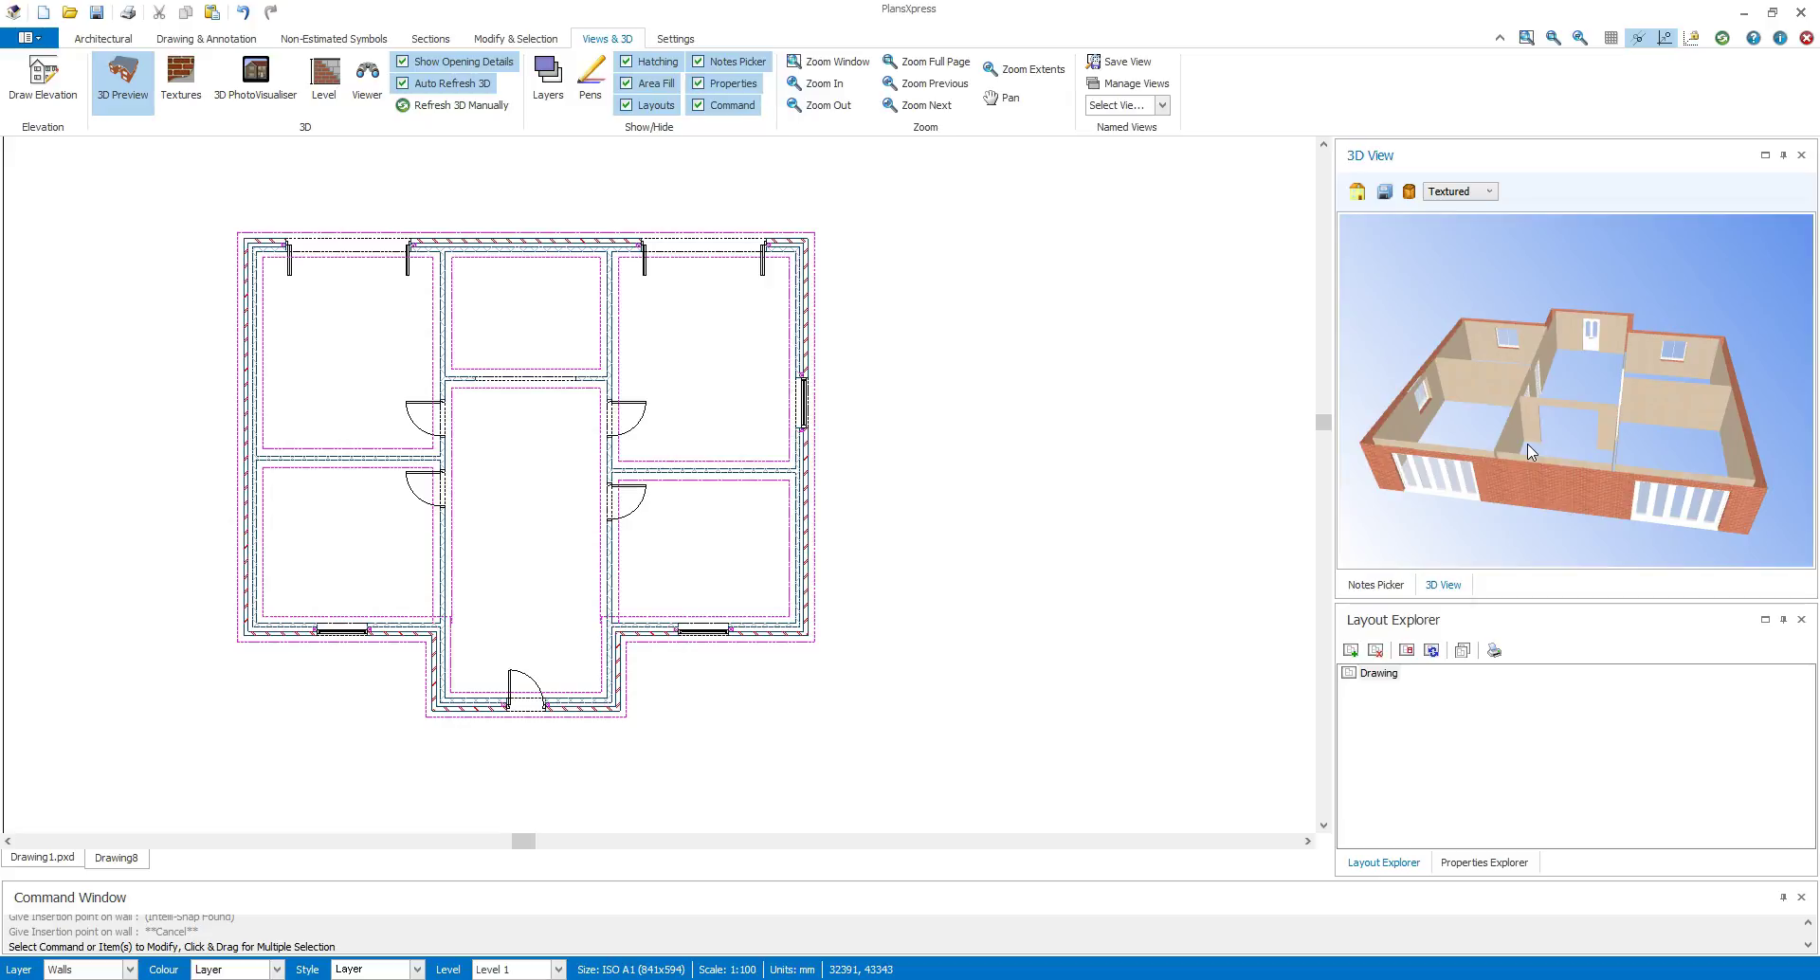
{"action": "left_click_drag", "start_coordinate": [1593, 470], "coordinate": [1653, 440]}
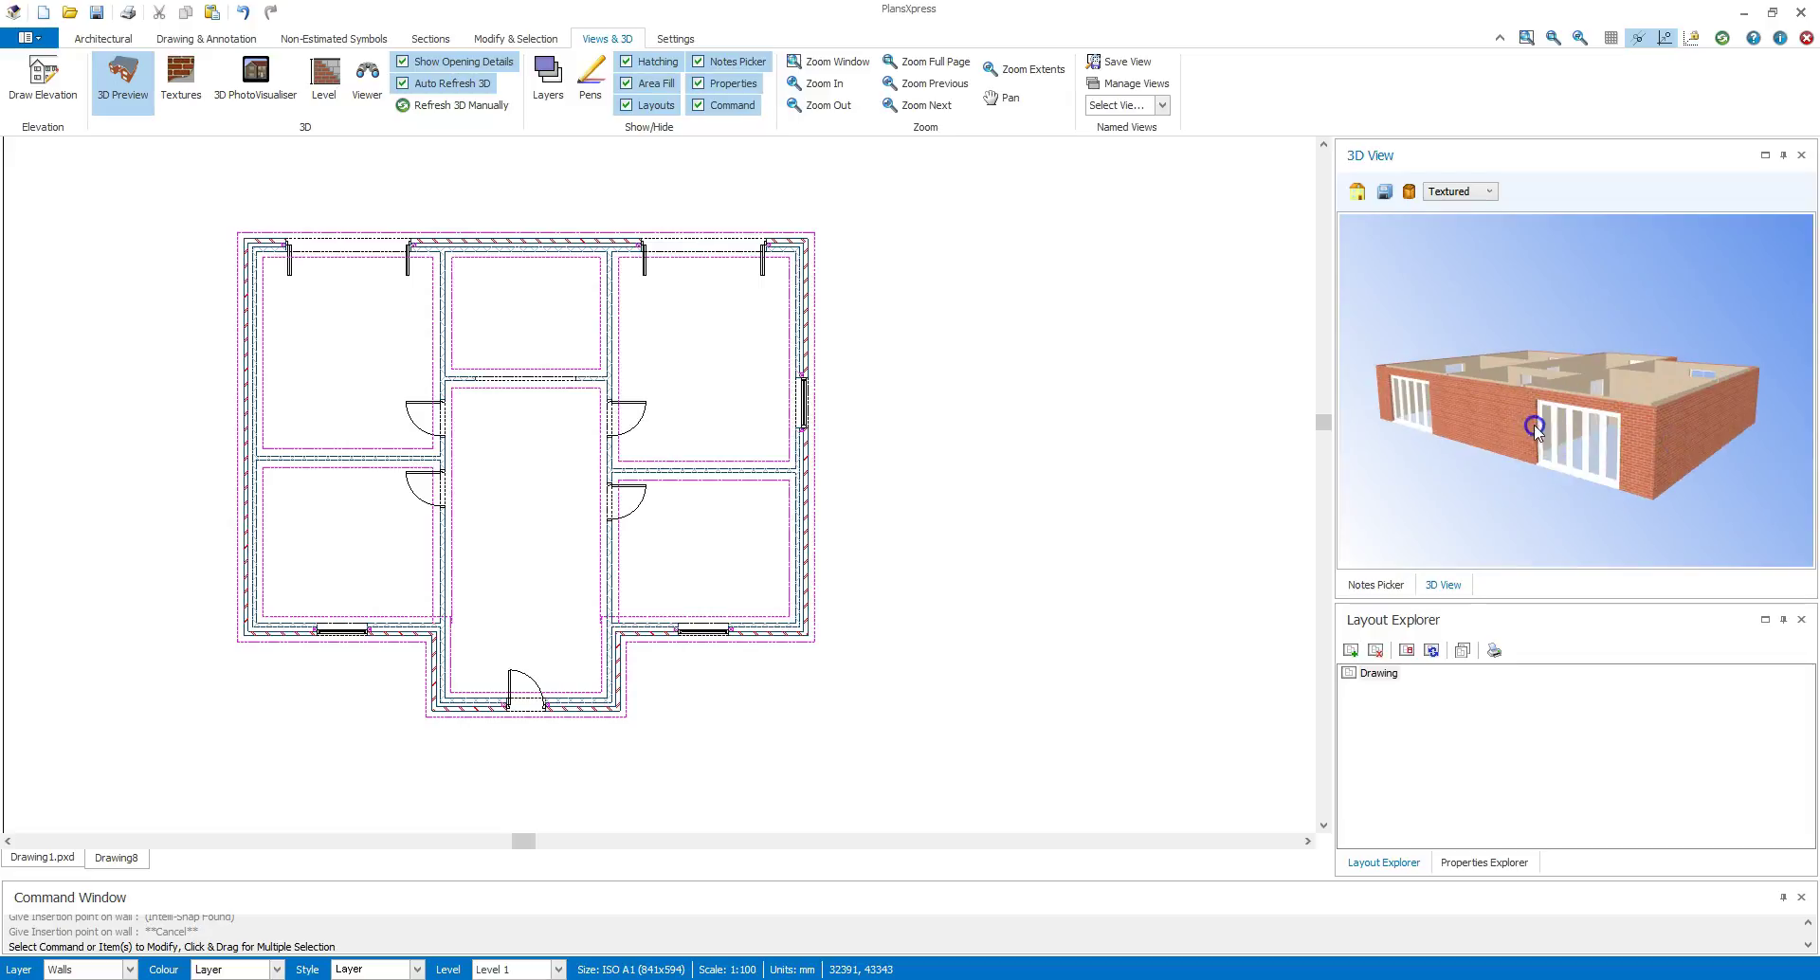
{"action": "left_click_drag", "start_coordinate": [1536, 428], "coordinate": [1557, 434]}
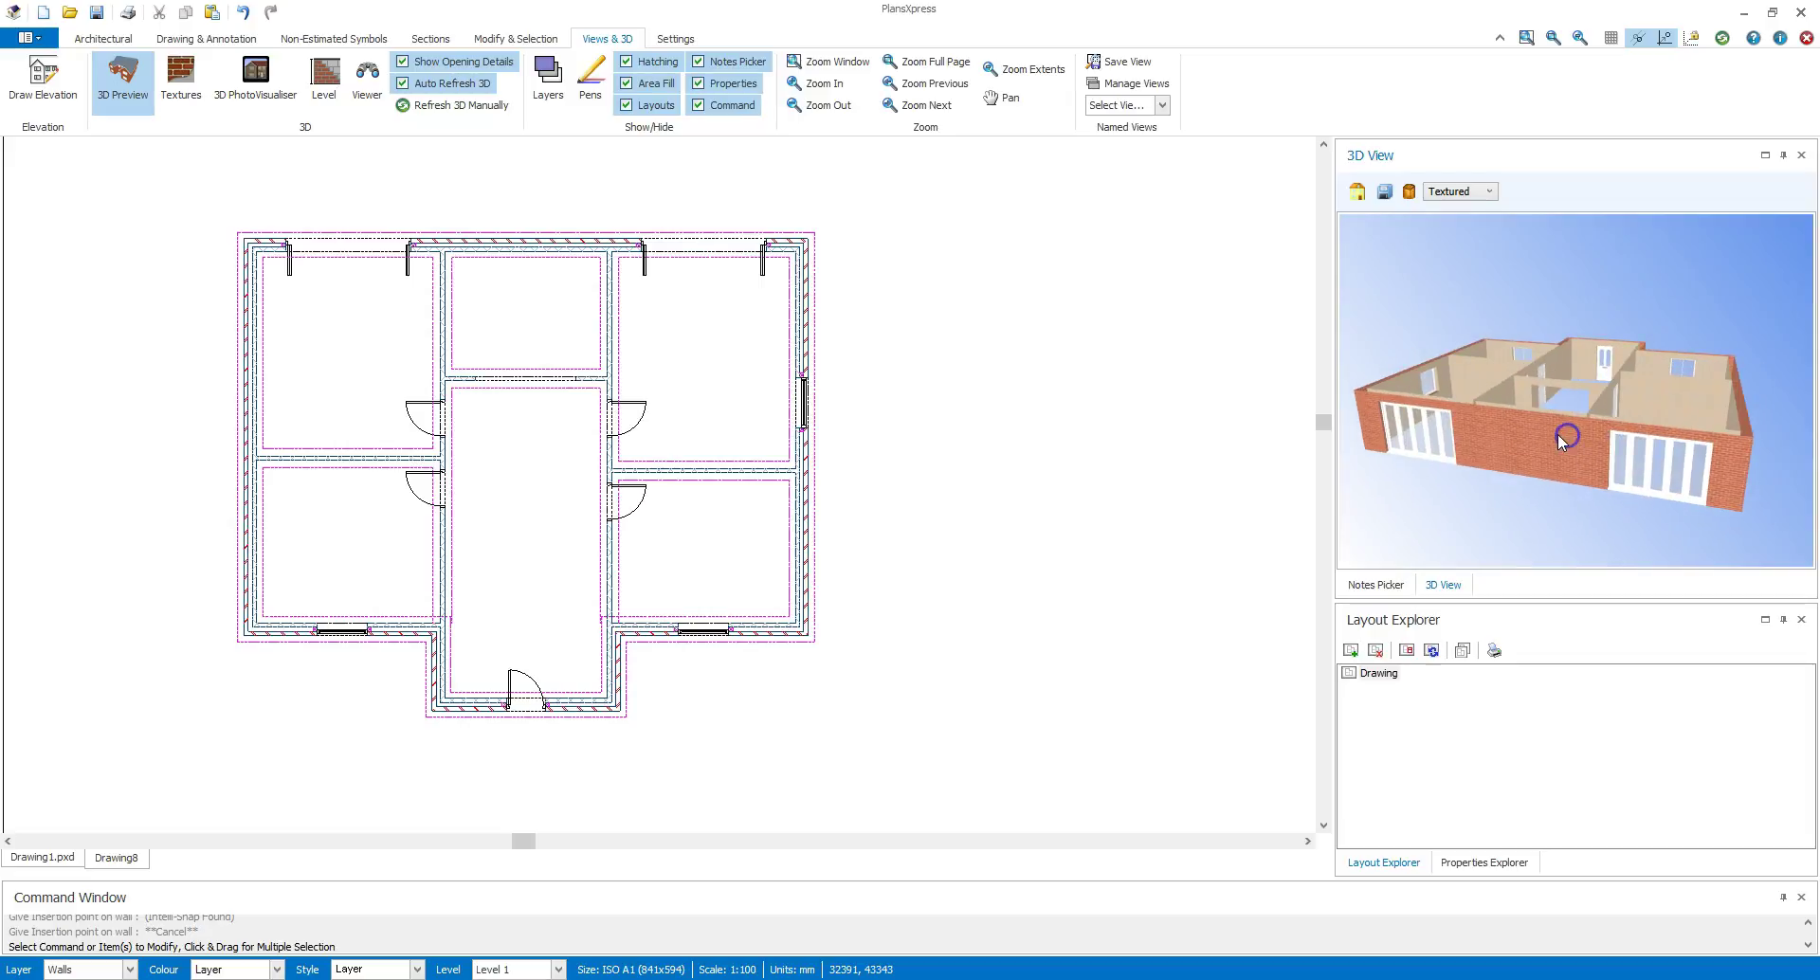
Step: Insert another window of the last-used type at the centre of the upper middle room's rear external wall
{"action": "left_click", "coordinate": [108, 38]}
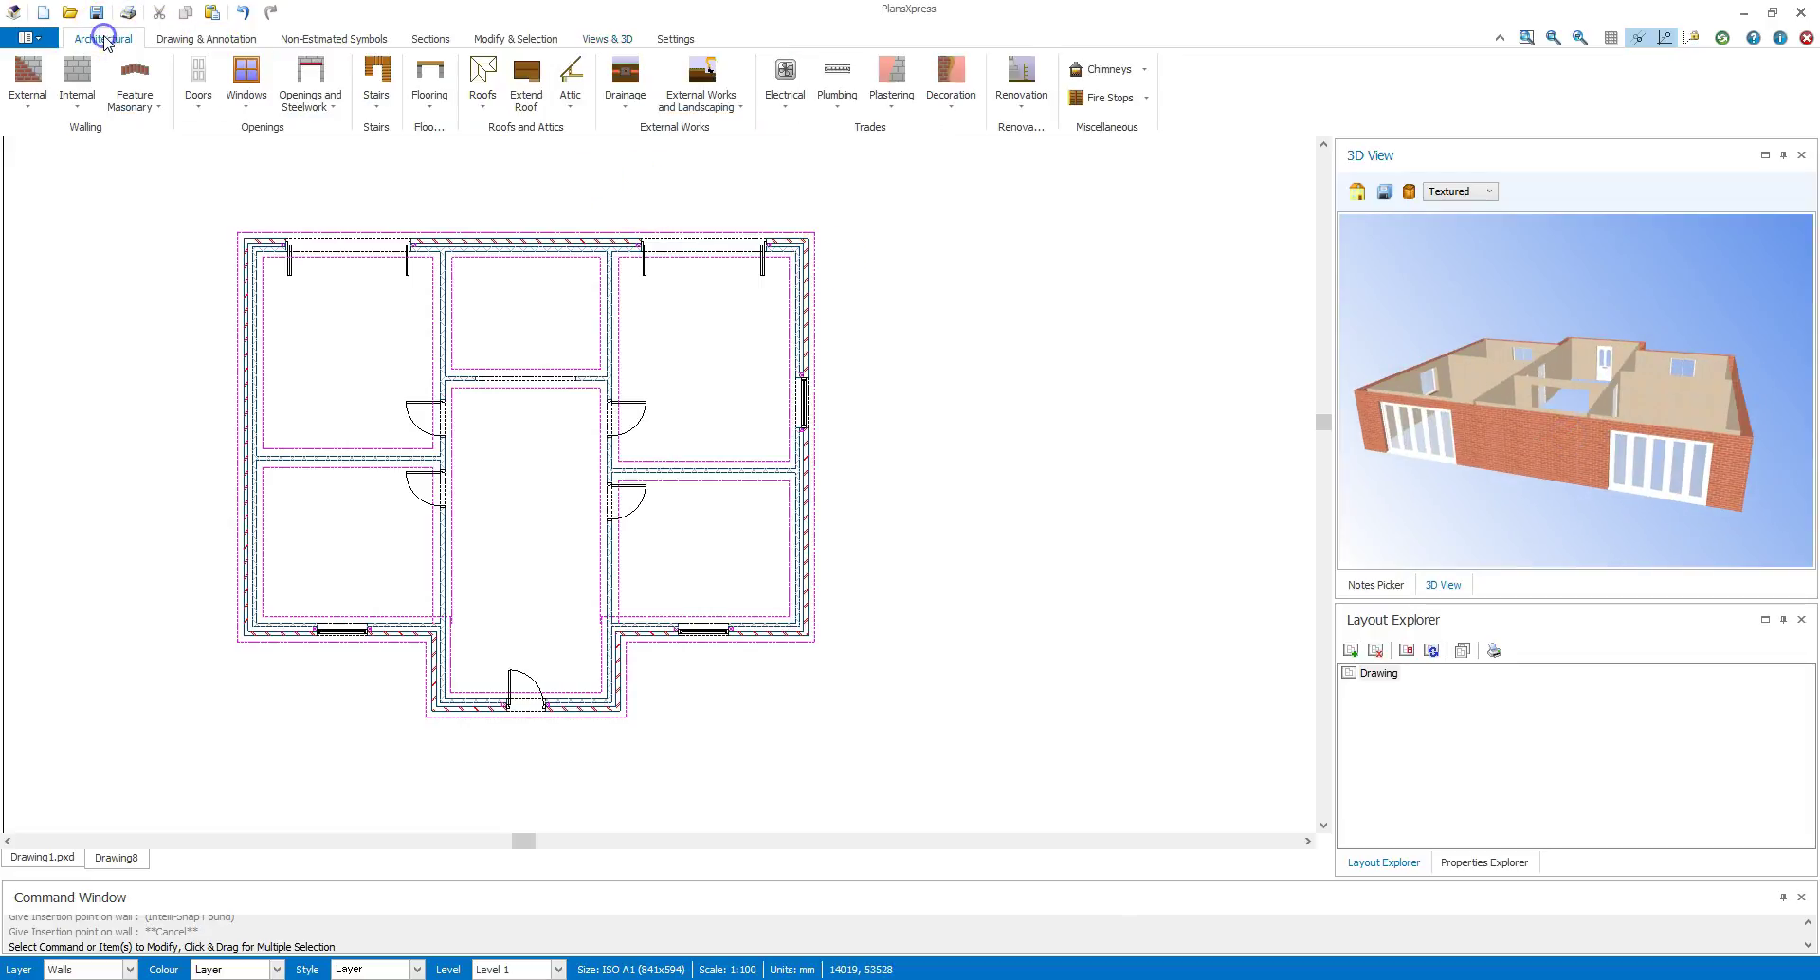
{"action": "left_click", "coordinate": [247, 80]}
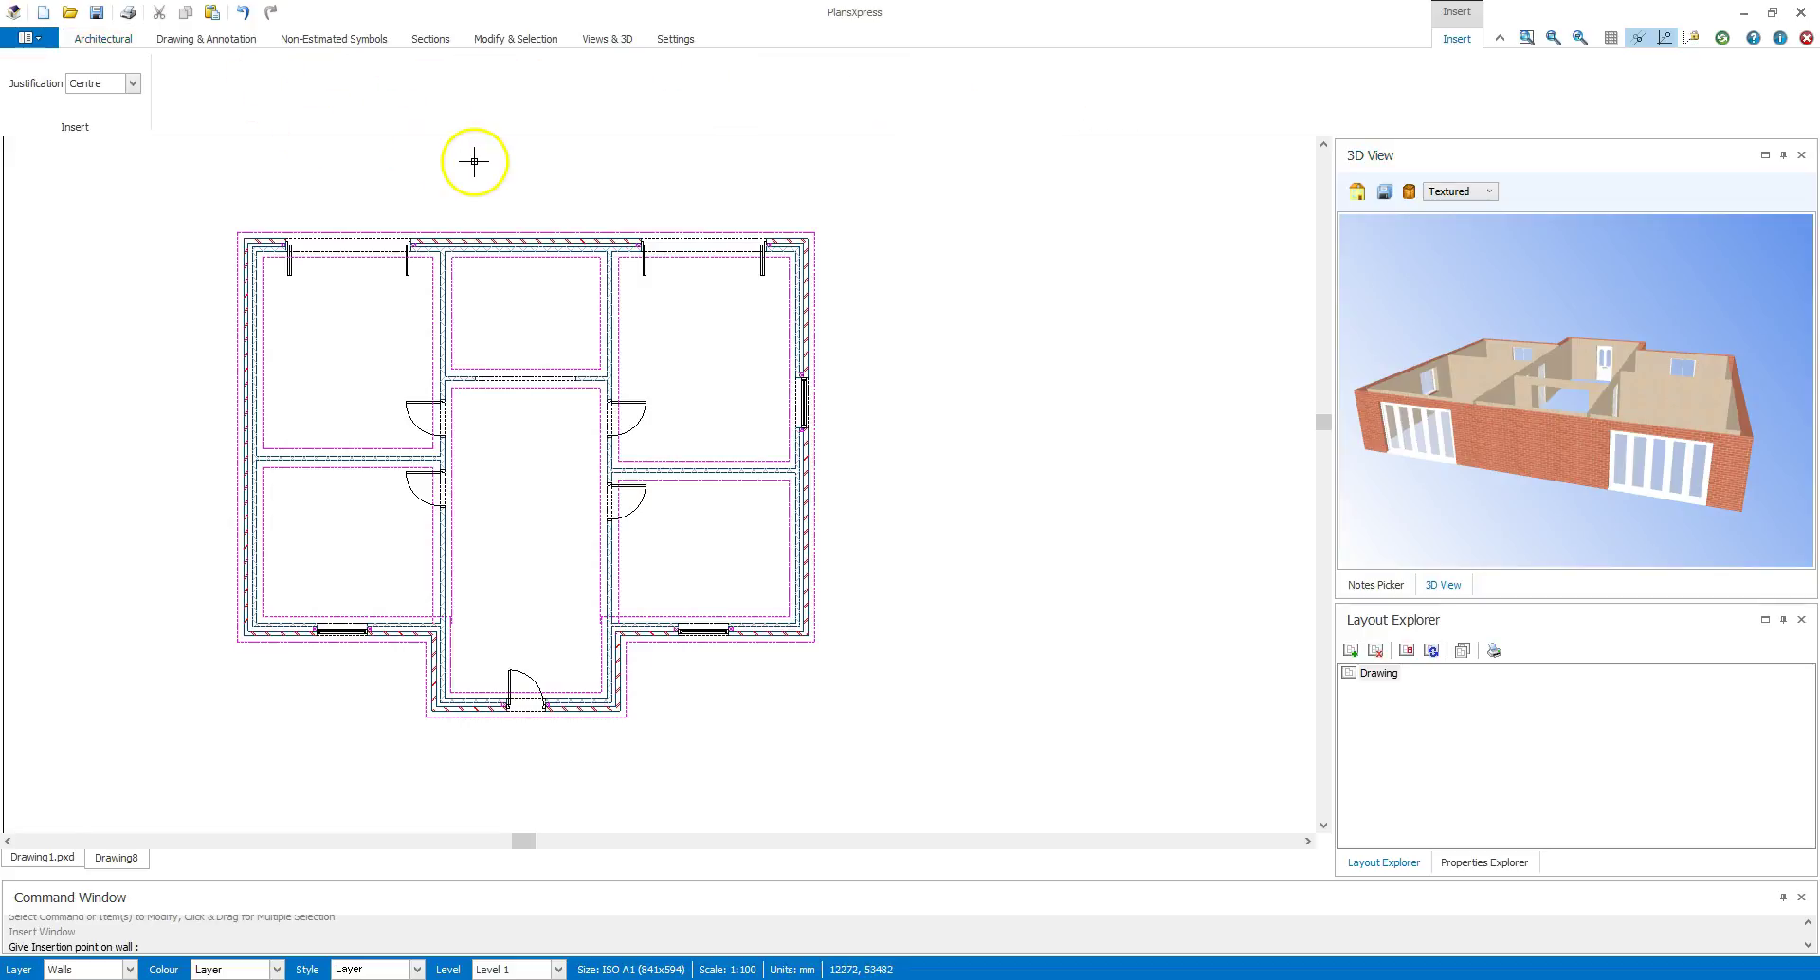
{"action": "left_click", "coordinate": [523, 239]}
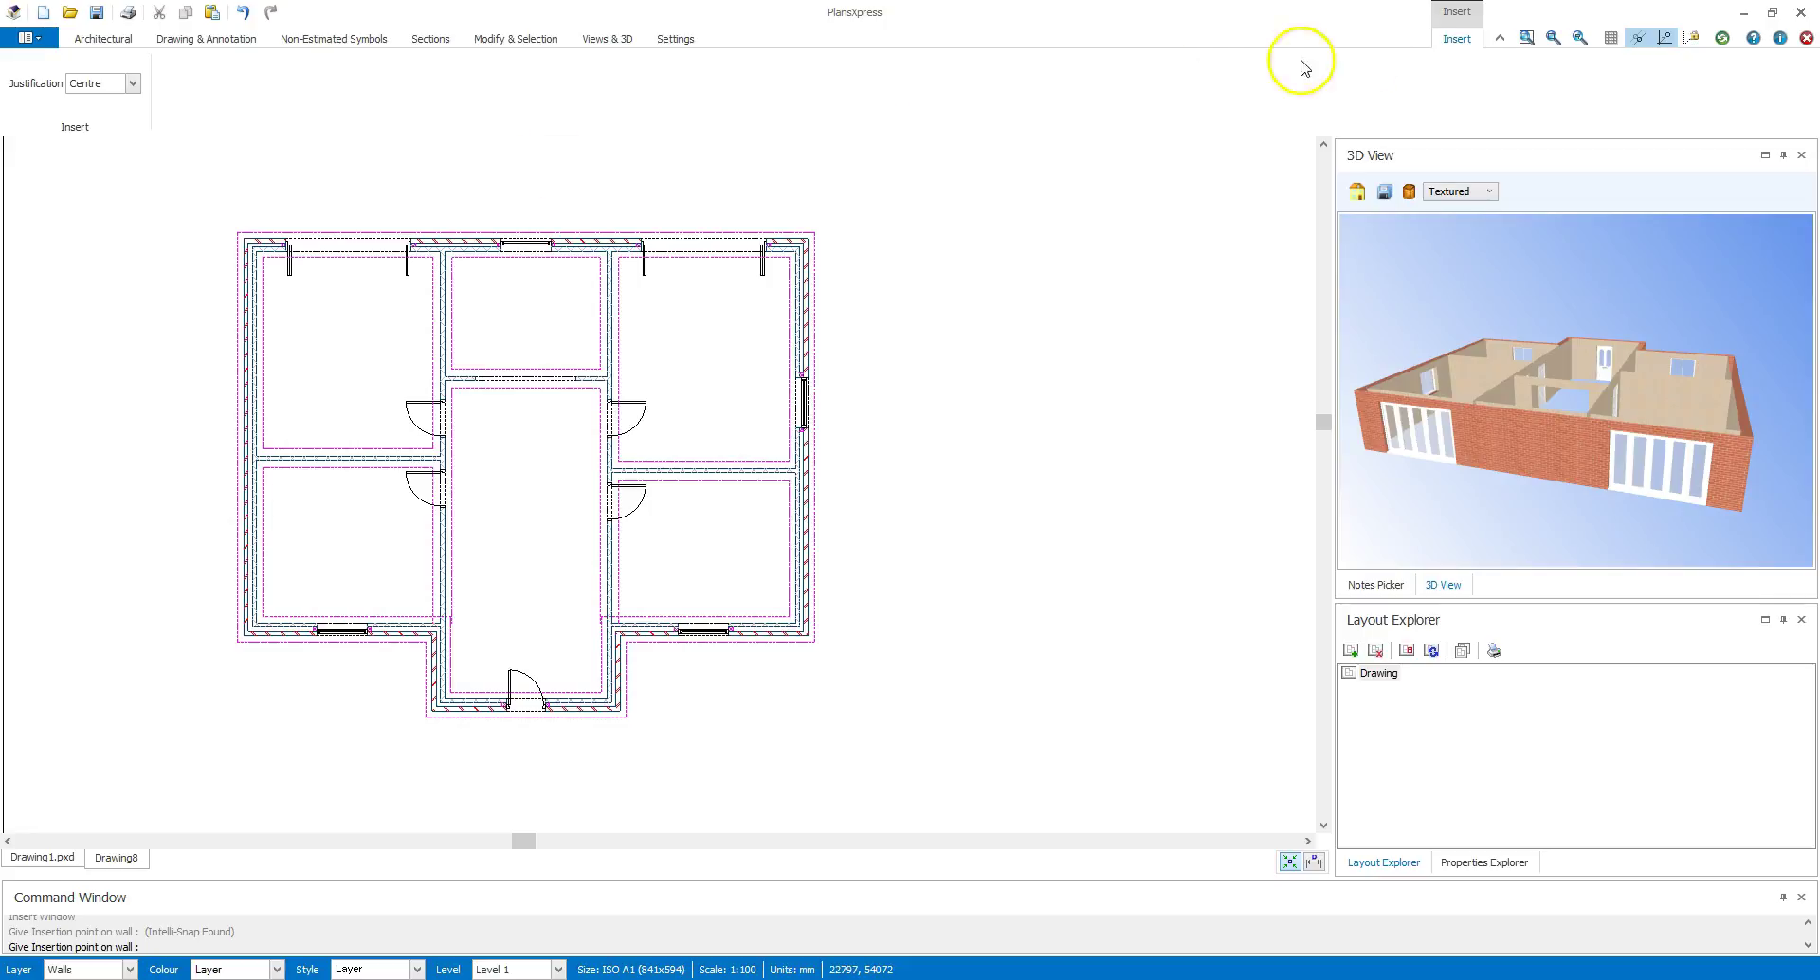
Step: Recalculate the 3D model and examine the rear elevation with the added window from different angles
{"action": "left_click", "coordinate": [1722, 40]}
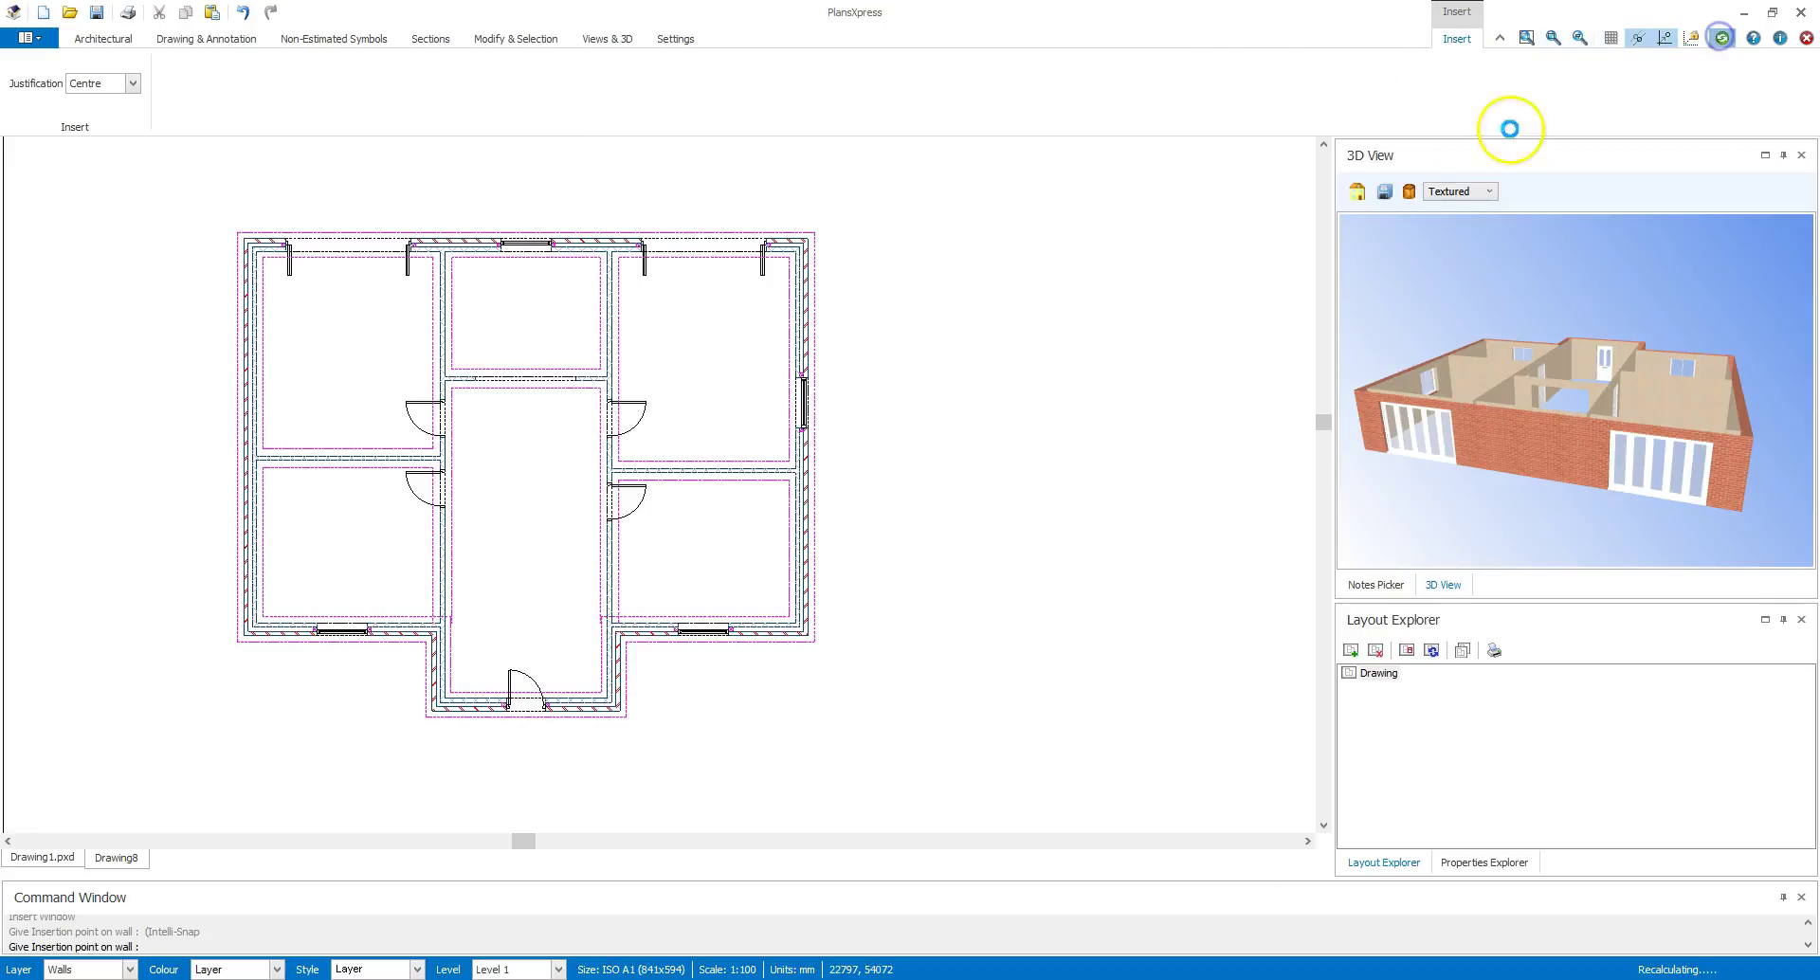
{"action": "left_click_drag", "start_coordinate": [1474, 460], "coordinate": [1566, 476]}
{"action": "left_click_drag", "start_coordinate": [1513, 476], "coordinate": [1555, 465]}
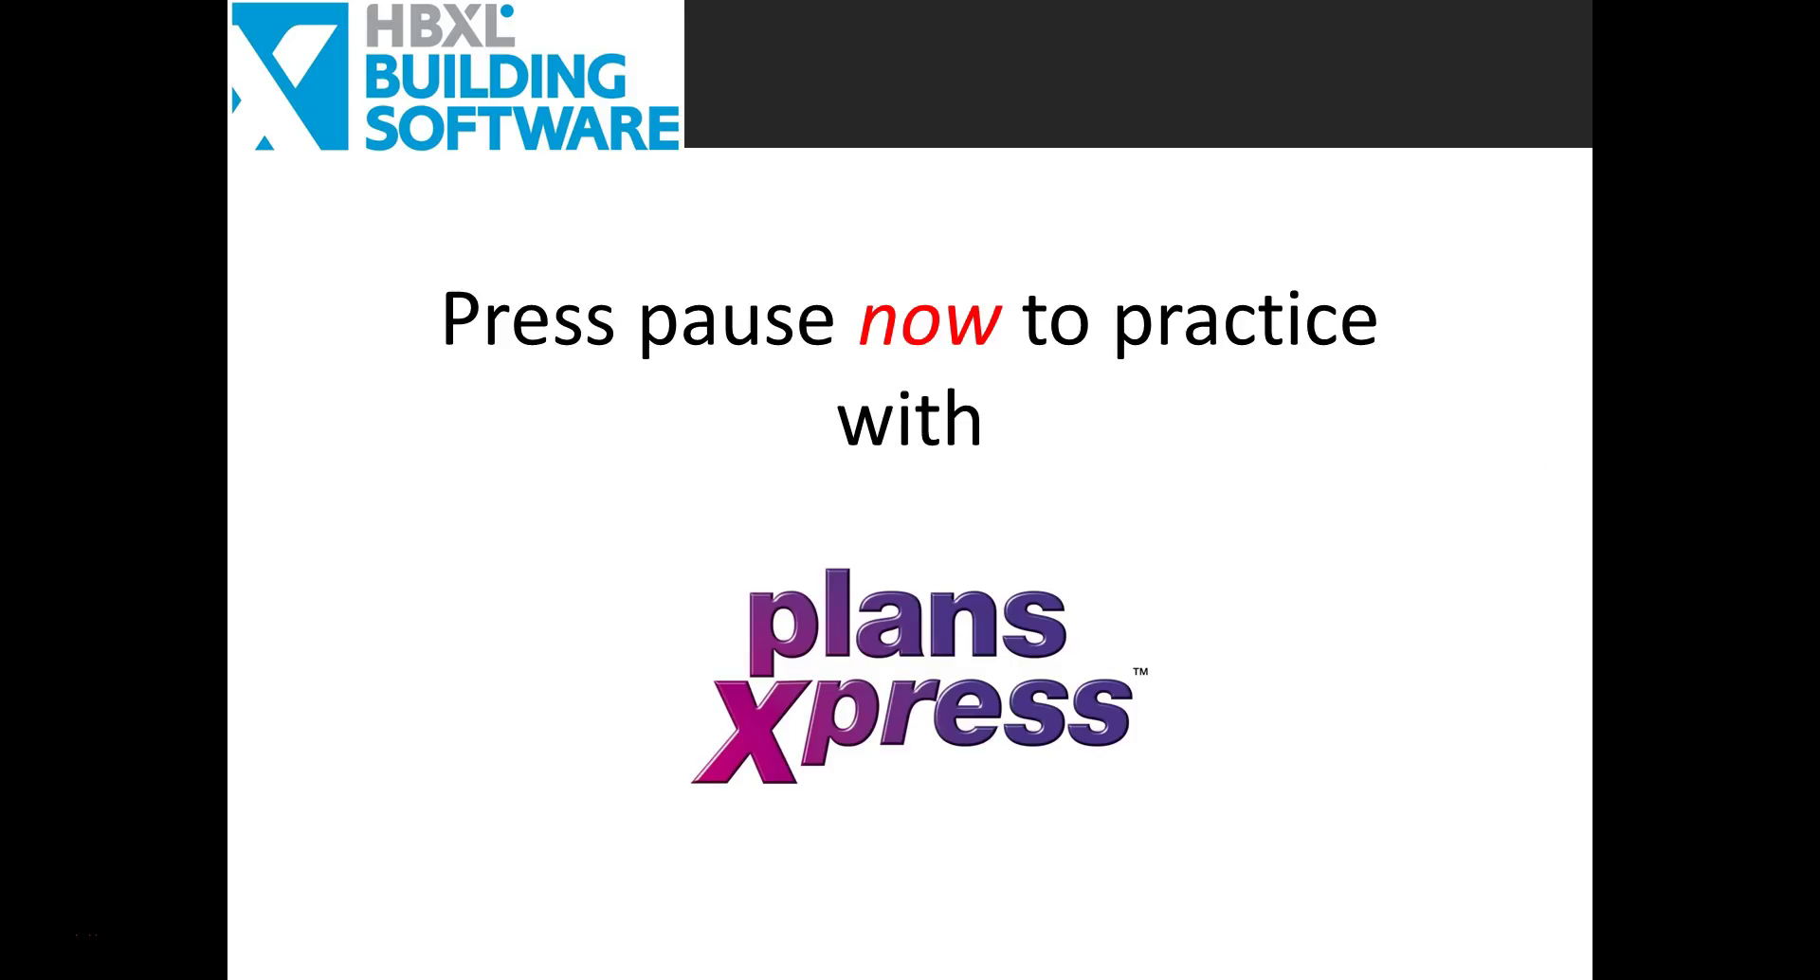